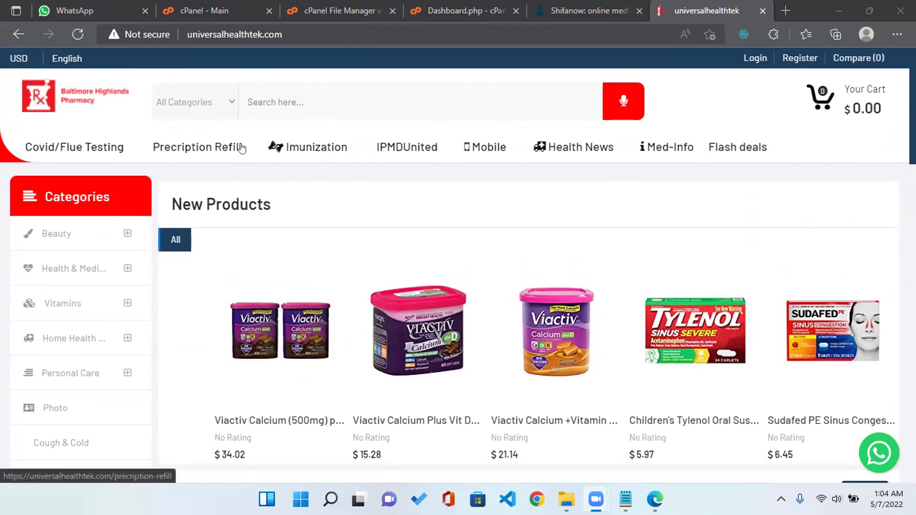
# - Scroll through the Universal Health Tek storefront home page
pyautogui.scroll(-2, 215, 222)
pyautogui.scroll(-1, 215, 222)
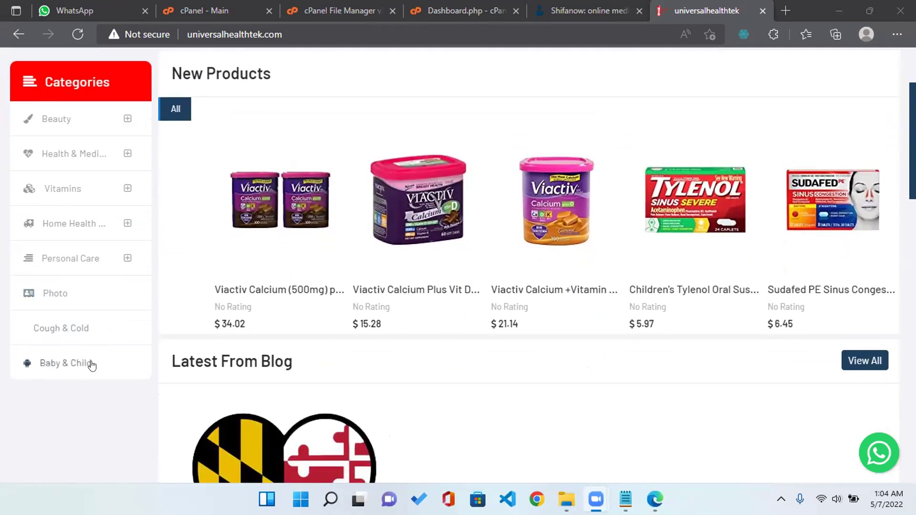
pyautogui.scroll(2, 188, 274)
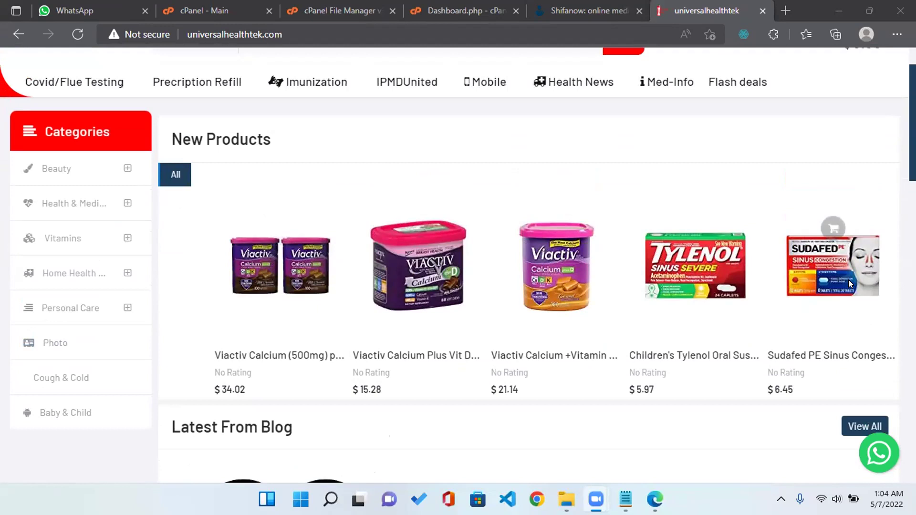
pyautogui.scroll(-3, 377, 317)
pyautogui.scroll(2, 392, 281)
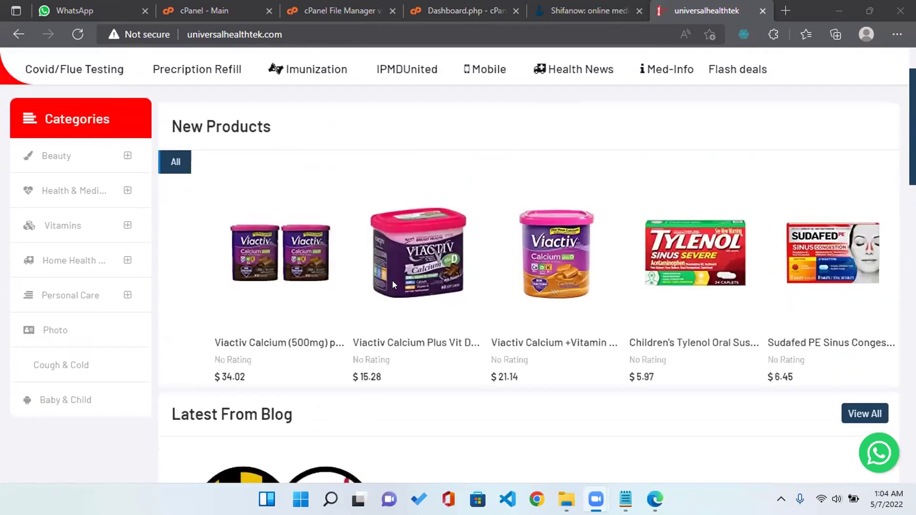
pyautogui.scroll(-4, 499, 241)
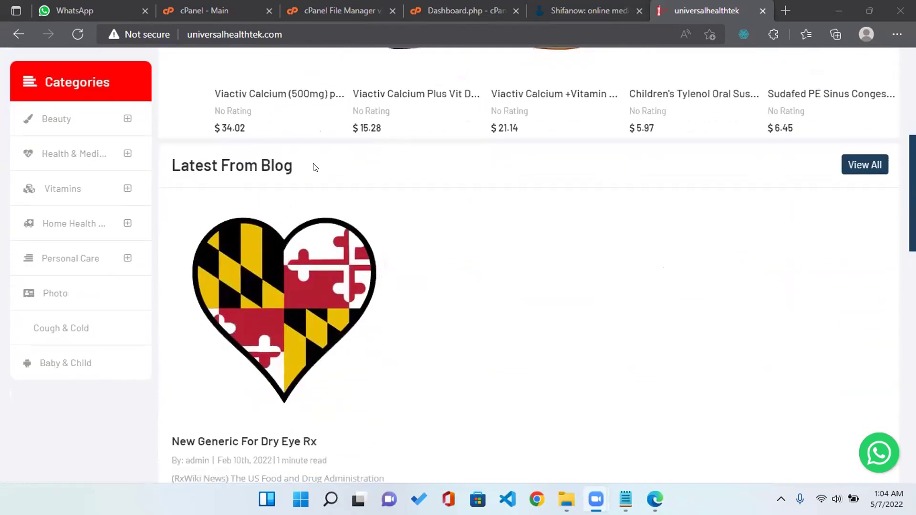
pyautogui.scroll(-3, 414, 276)
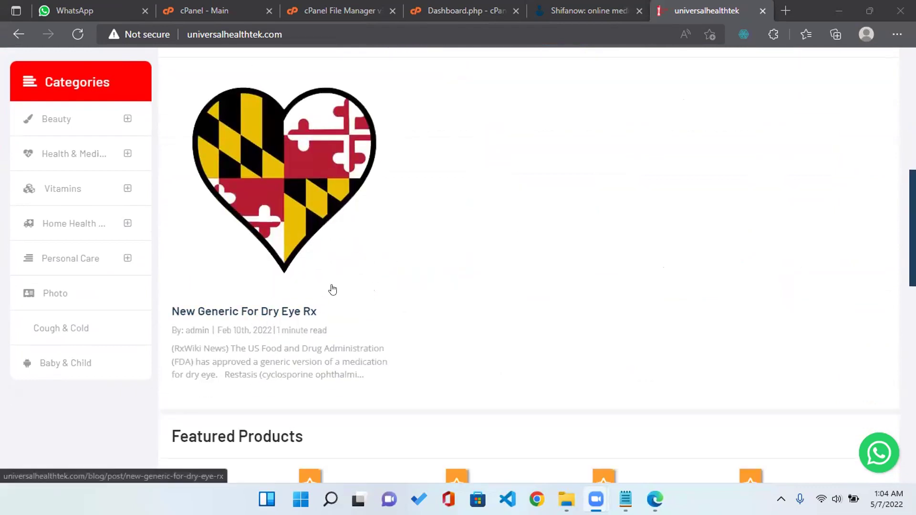
pyautogui.scroll(-7, 394, 289)
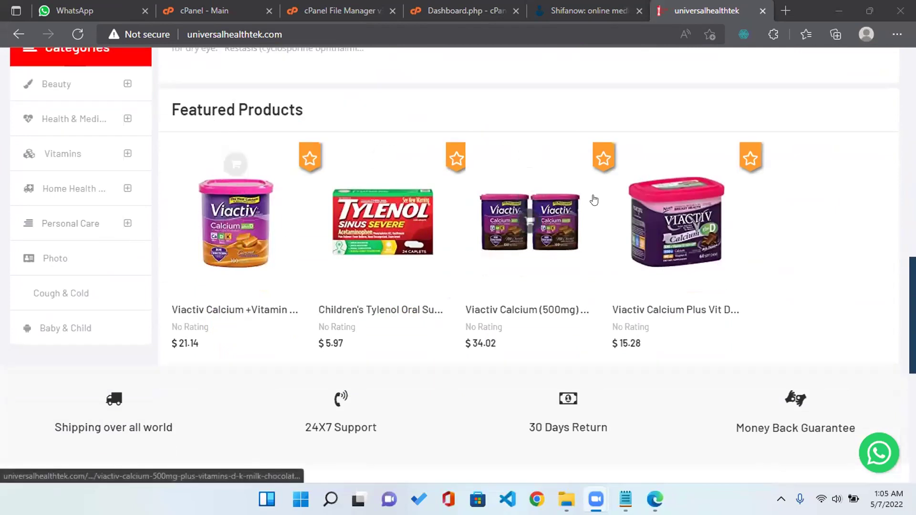
pyautogui.scroll(-8, 787, 272)
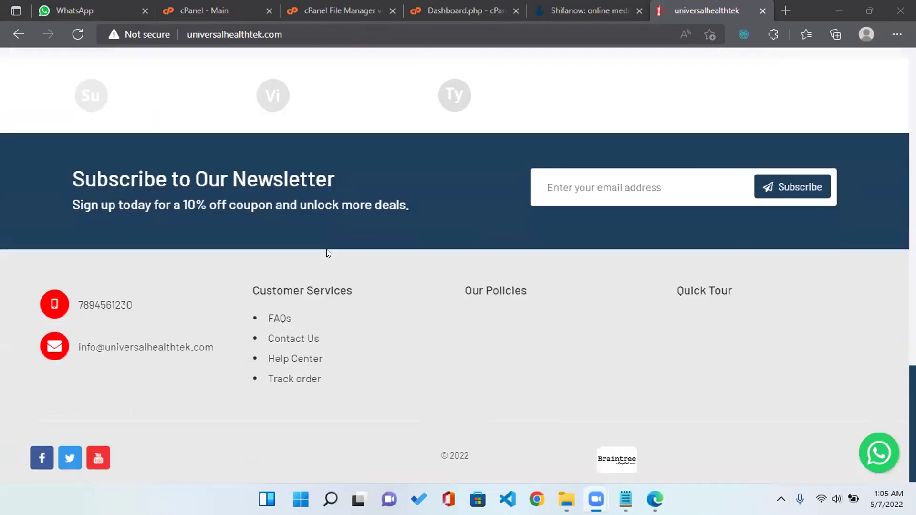
pyautogui.scroll(5, 327, 262)
pyautogui.scroll(-5, 301, 268)
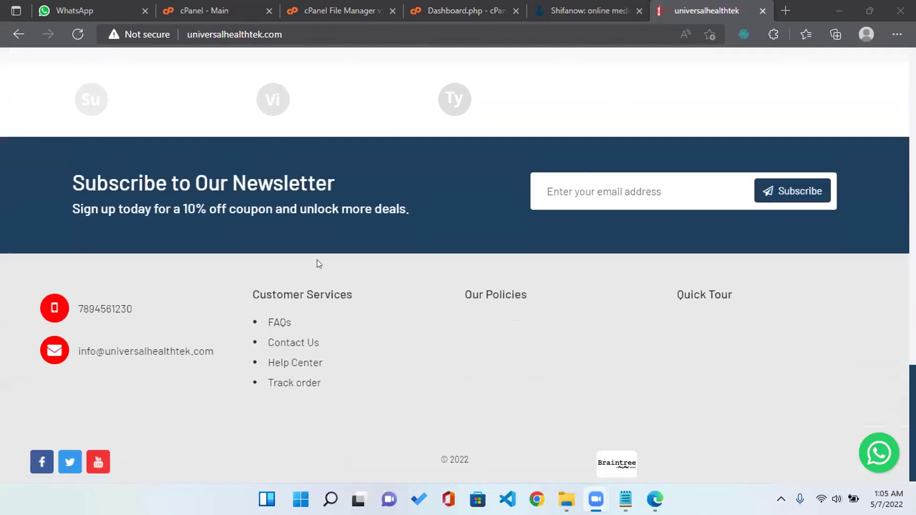
pyautogui.scroll(20, 662, 354)
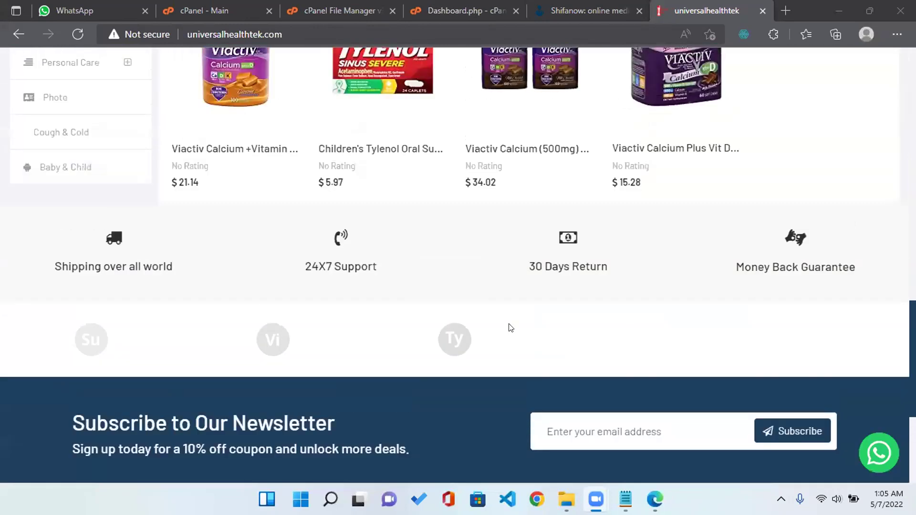
pyautogui.scroll(2, 202, 168)
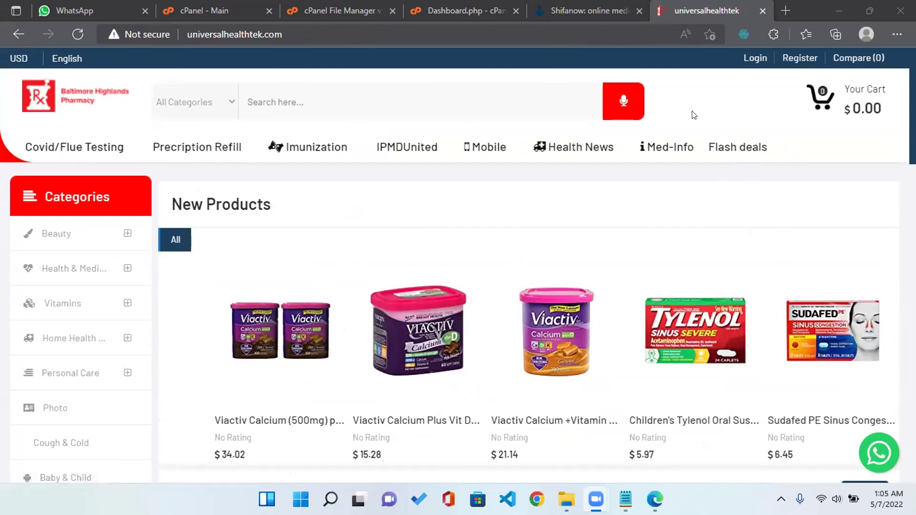
# - Go to the site's /admin login page
pyautogui.click(364, 29)
pyautogui.click(379, 31)
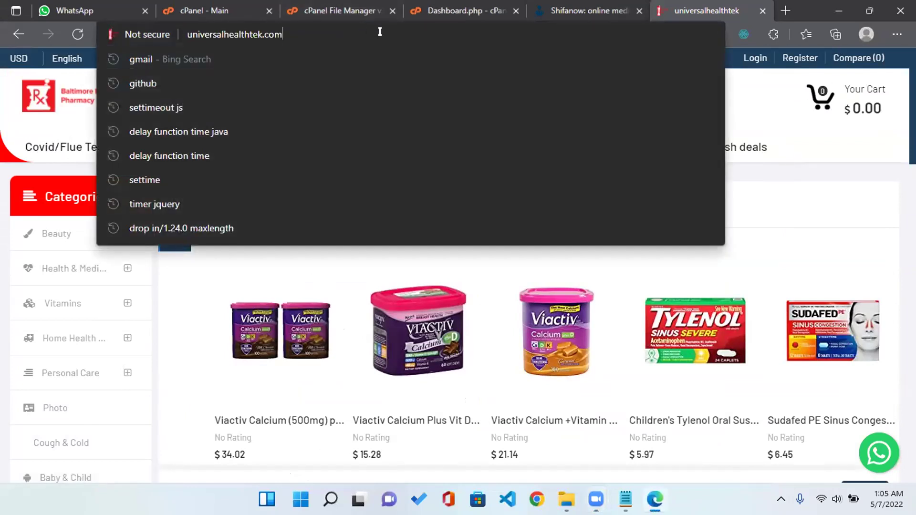
pyautogui.write('/admin/login')
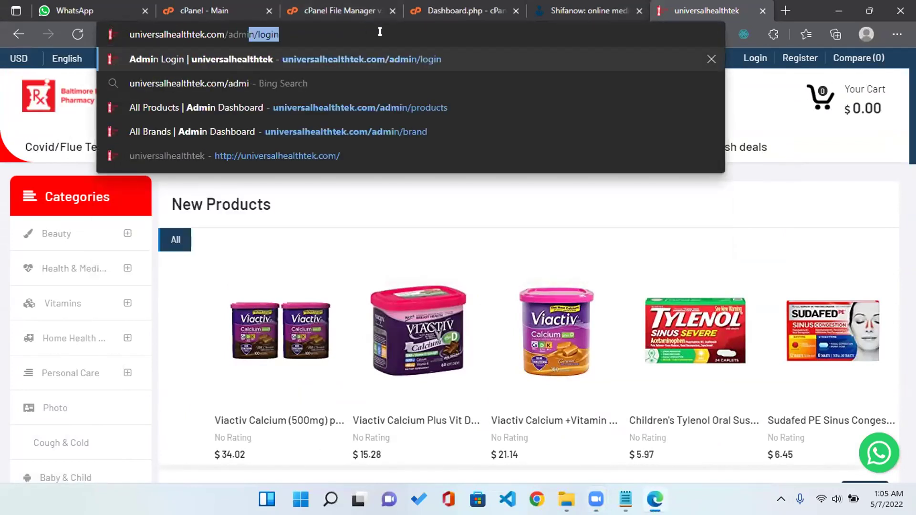
pyautogui.press('Return')
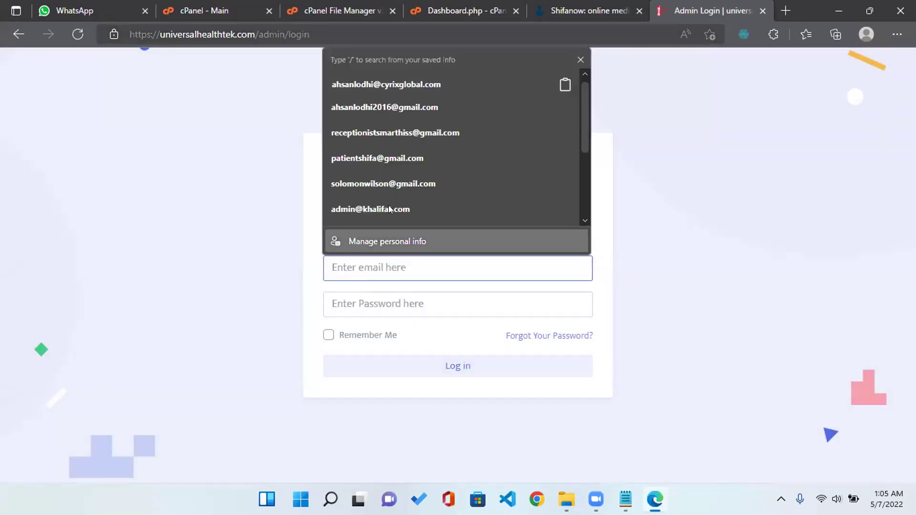
# - Log in with the saved admin e-mail and the admin password
pyautogui.scroll(-1, 393, 158)
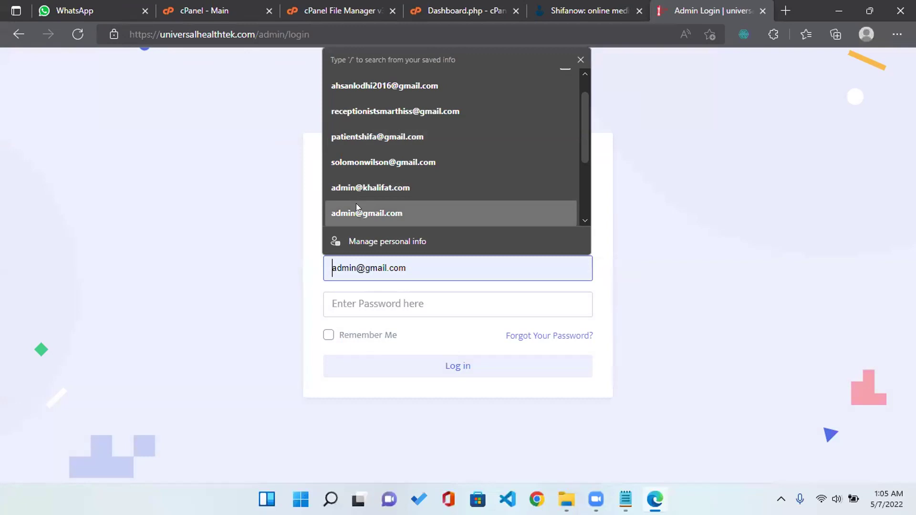
pyautogui.click(356, 210)
pyautogui.click(359, 301)
pyautogui.write('123')
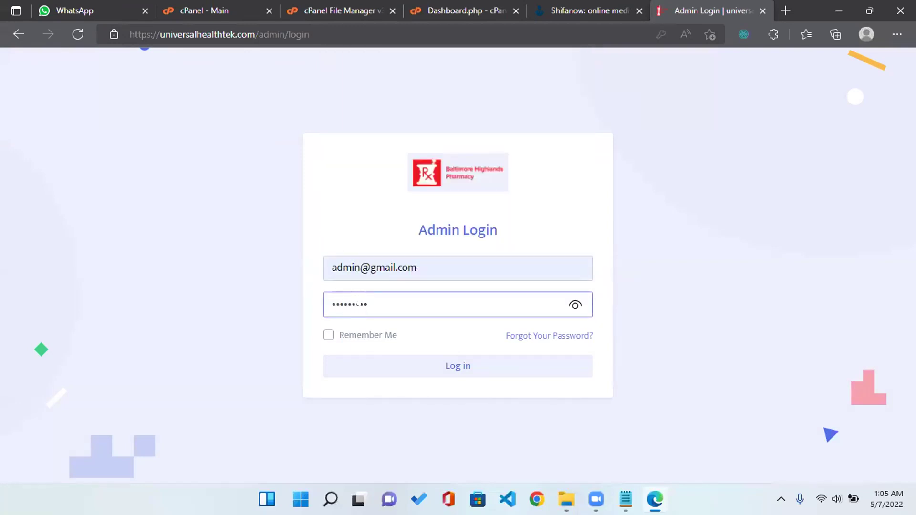
pyautogui.click(412, 364)
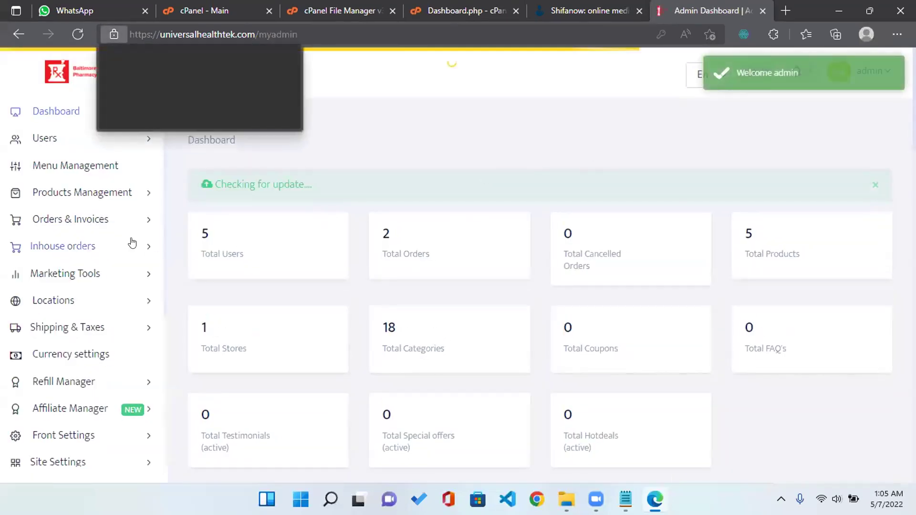
# - Dismiss the notification prompt and toggle the Users submenu open and closed
pyautogui.click(285, 56)
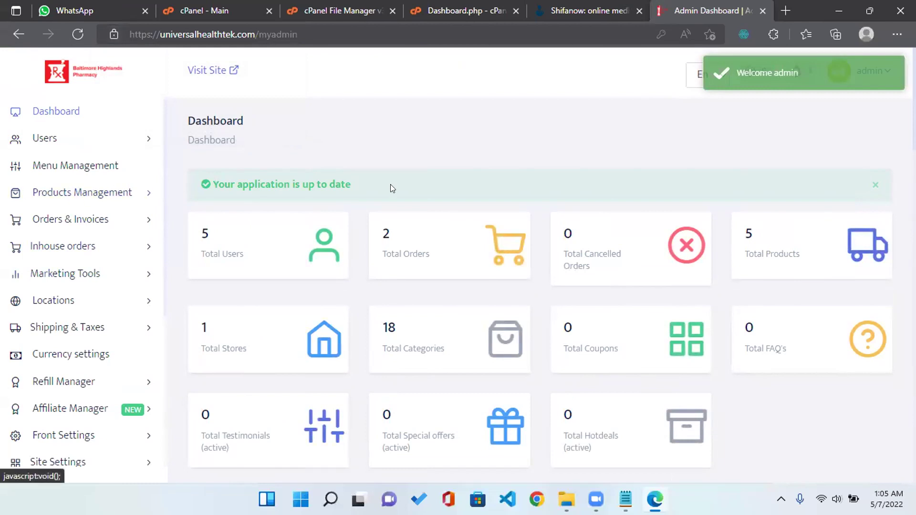
pyautogui.scroll(-1, 611, 189)
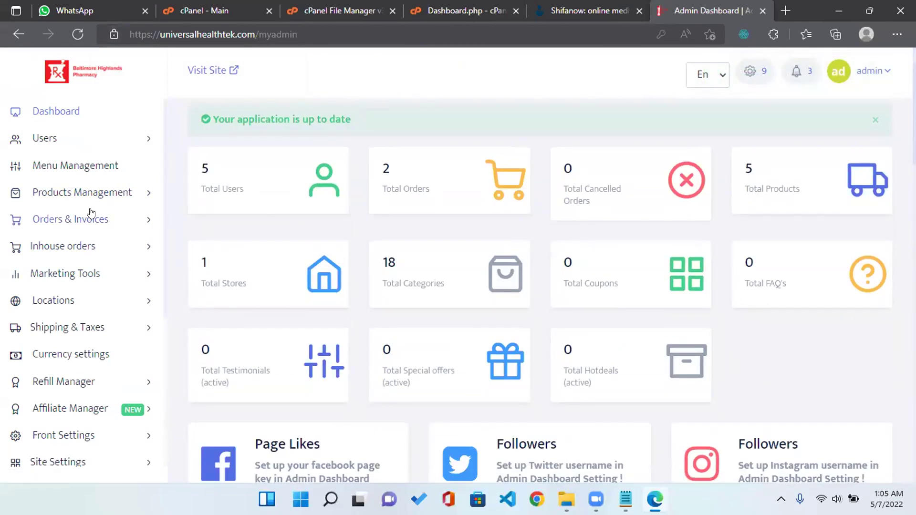
pyautogui.click(128, 139)
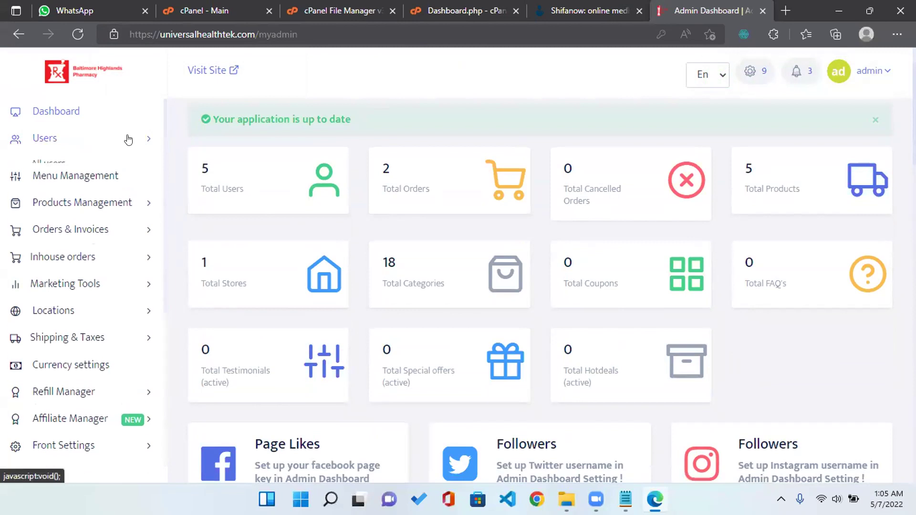
pyautogui.click(128, 139)
pyautogui.click(124, 139)
pyautogui.click(123, 139)
pyautogui.click(133, 139)
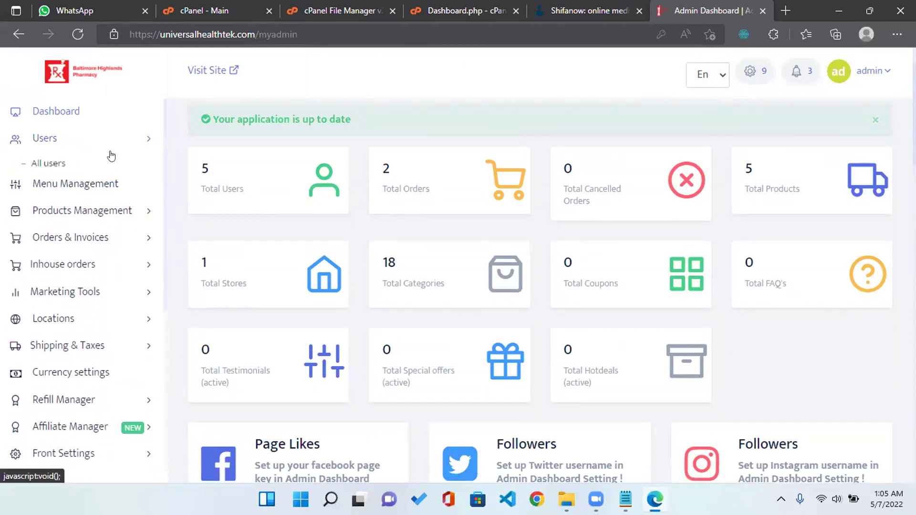
pyautogui.click(124, 140)
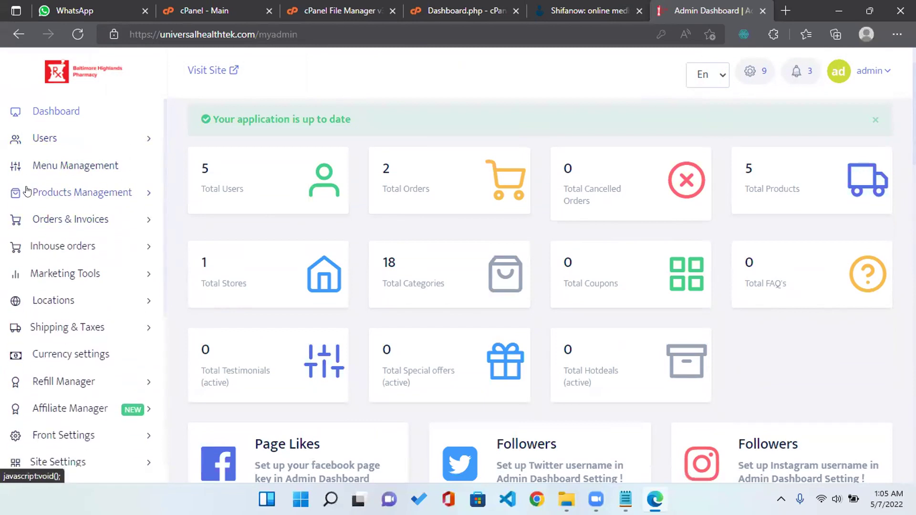
# - Expand Products Management to list Brands, Categories and Simple Products
pyautogui.click(127, 191)
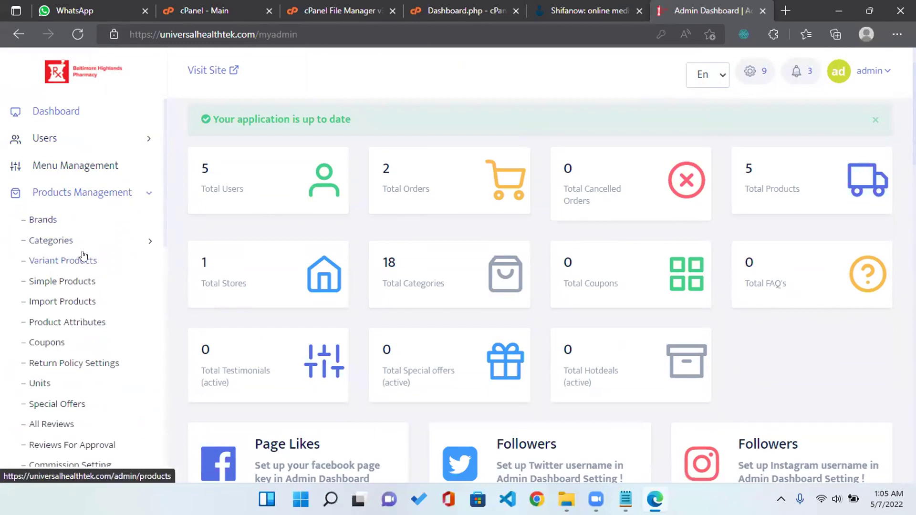
pyautogui.scroll(-1, 101, 262)
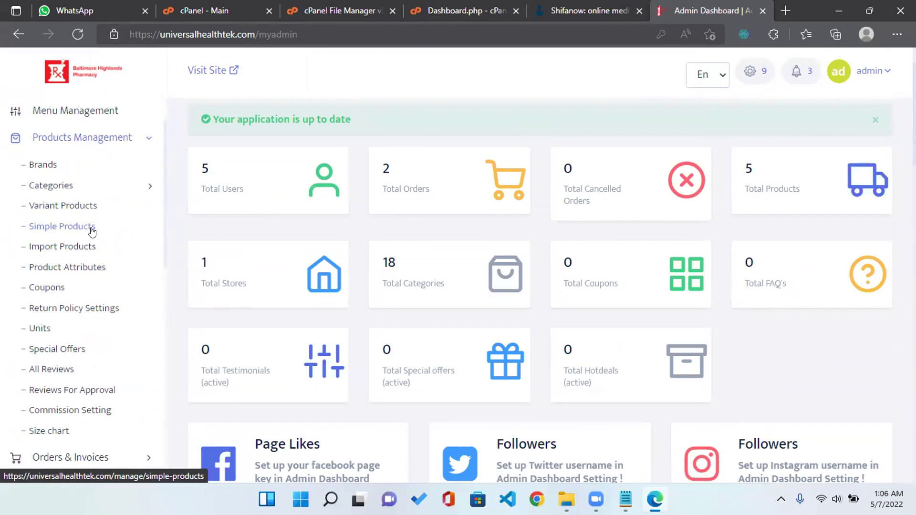
pyautogui.scroll(-2, 104, 272)
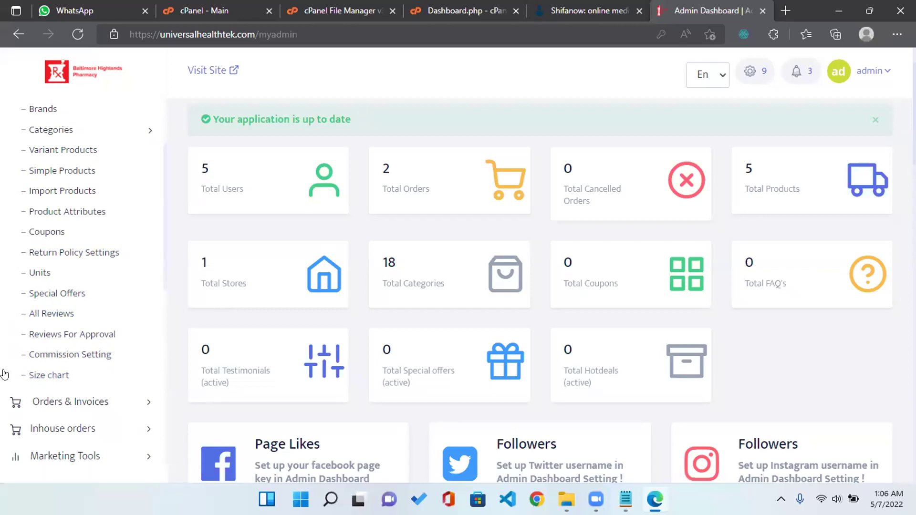
pyautogui.scroll(-1, 134, 354)
pyautogui.scroll(3, 125, 342)
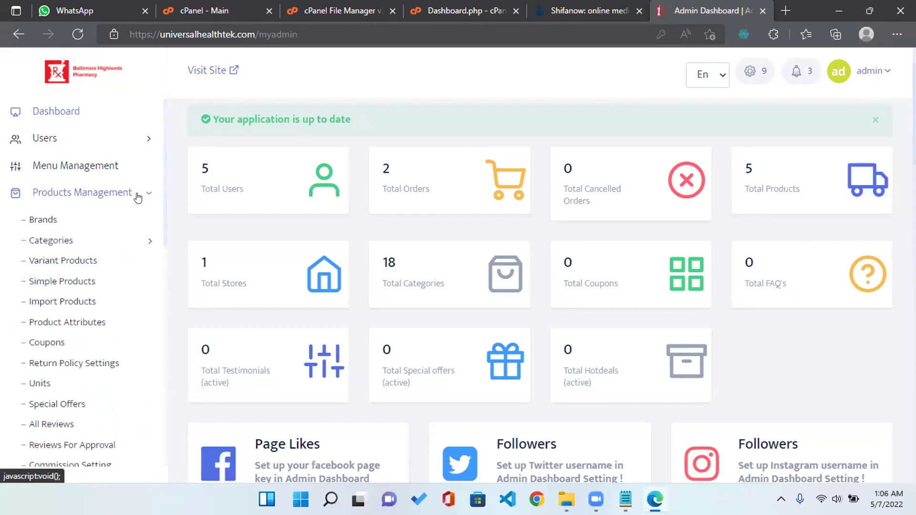
# - Collapse Products Management and look through the Orders & Invoices and In-House Orders submenus
pyautogui.click(138, 194)
pyautogui.click(114, 219)
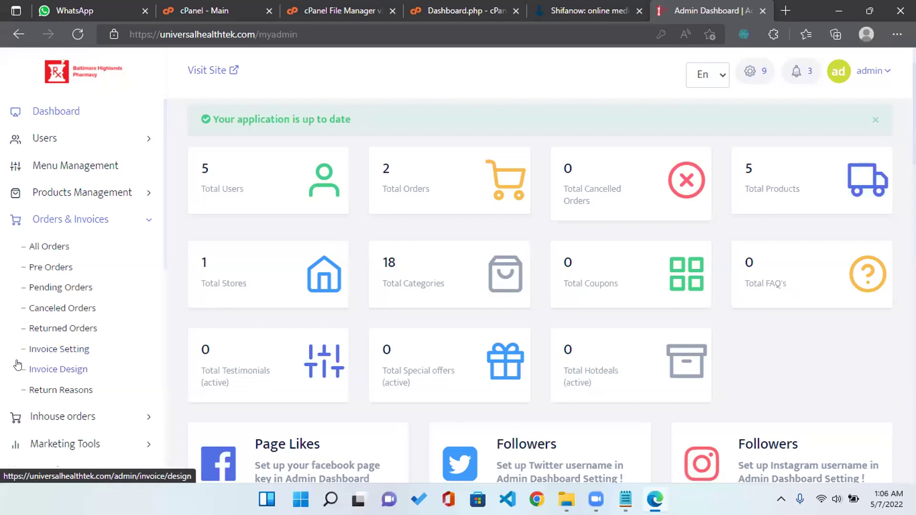
pyautogui.scroll(-1, 105, 344)
pyautogui.click(148, 162)
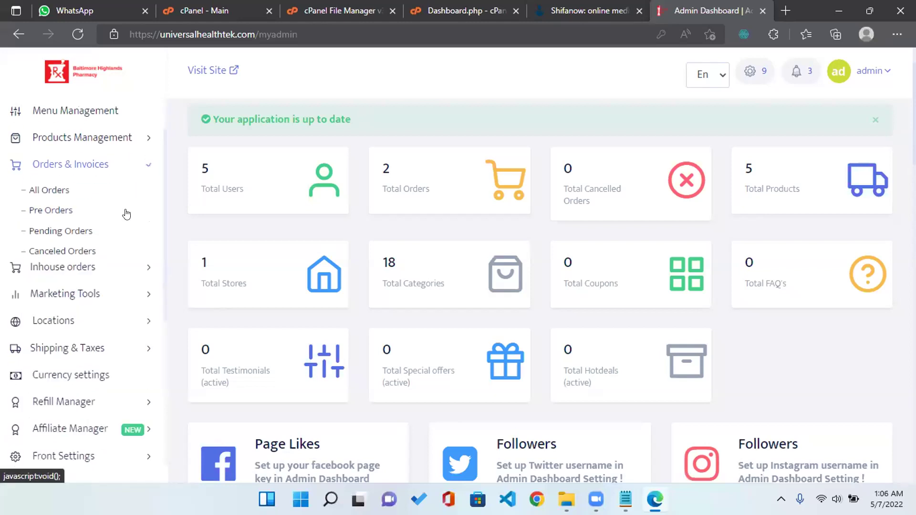
pyautogui.click(121, 196)
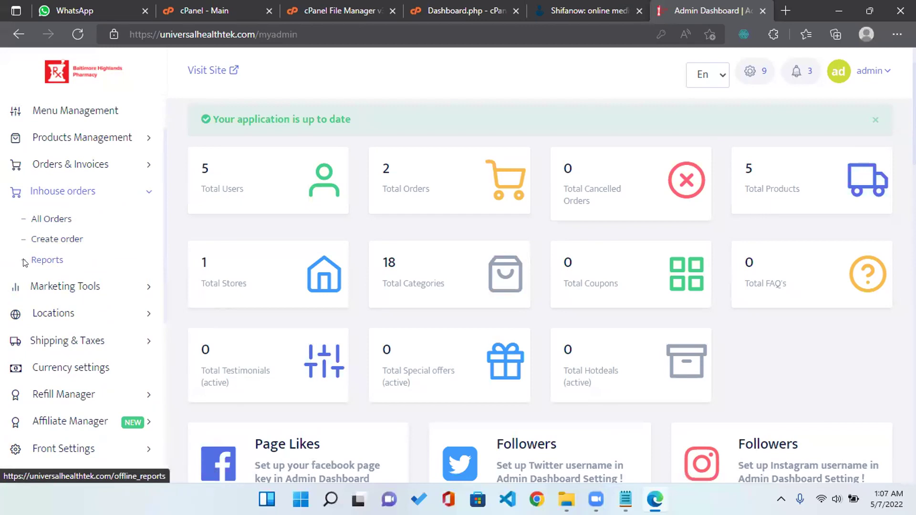
pyautogui.click(120, 191)
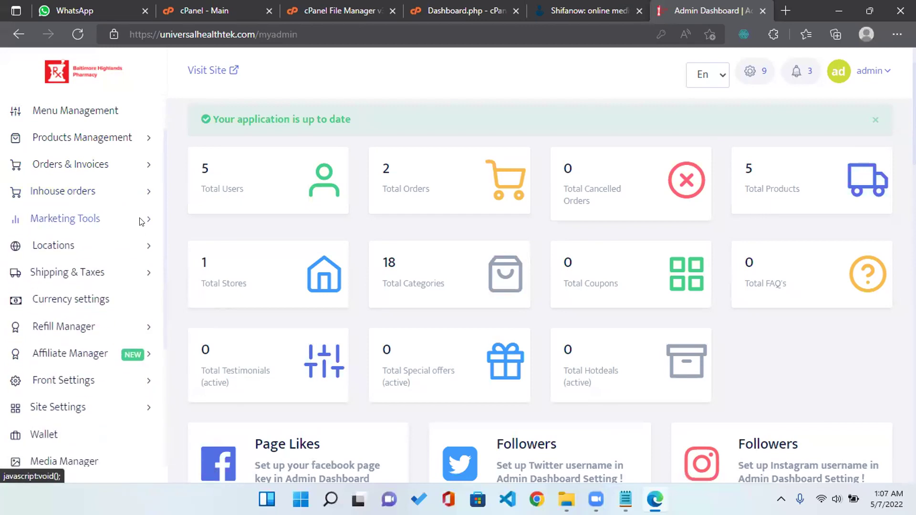
# - Check Marketing Tools and Locations, then expand Shipping & Taxes to show its options
pyautogui.click(142, 221)
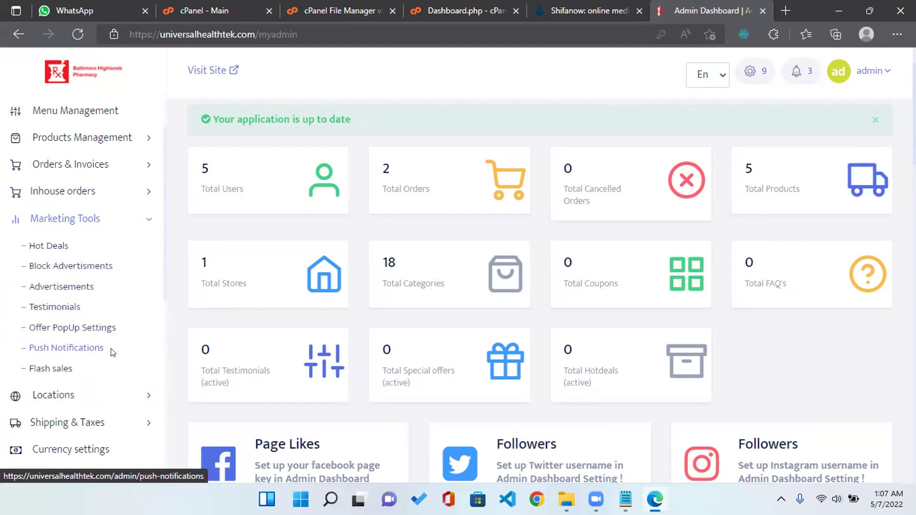
pyautogui.scroll(-1, 80, 372)
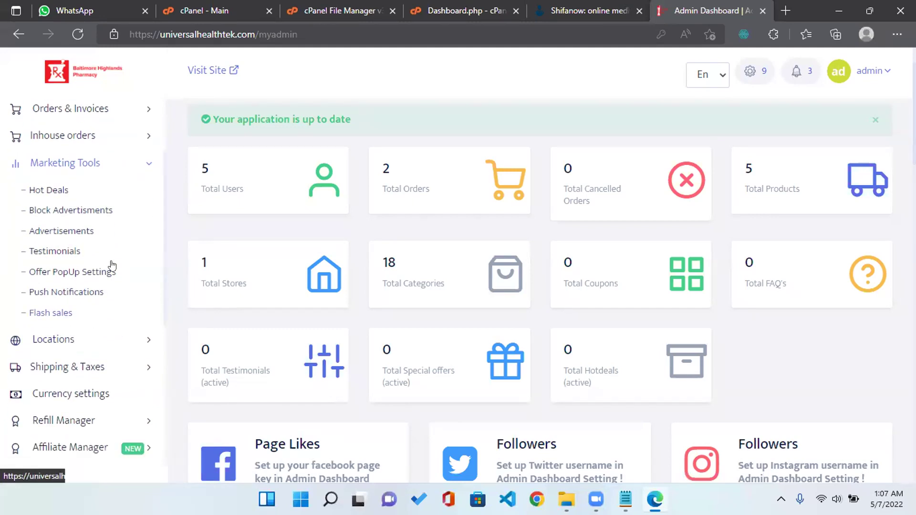
pyautogui.click(127, 166)
pyautogui.click(126, 191)
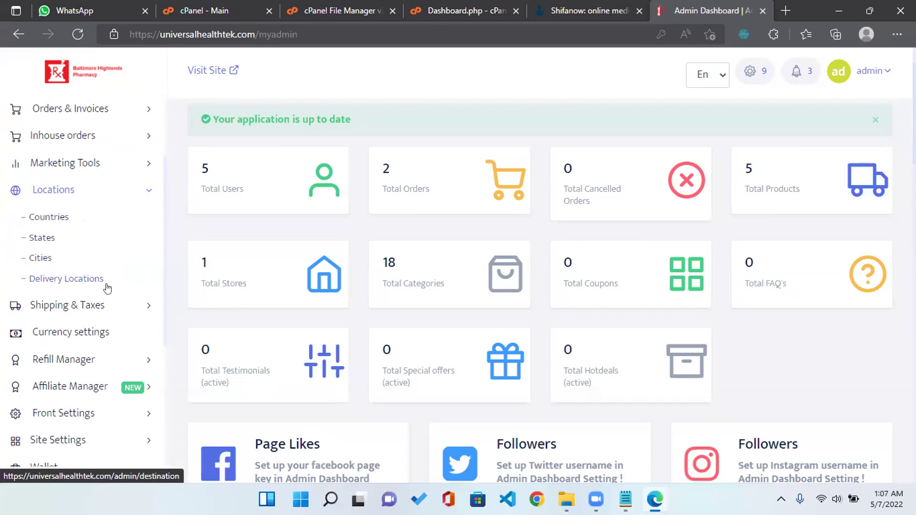
pyautogui.click(121, 193)
pyautogui.click(121, 213)
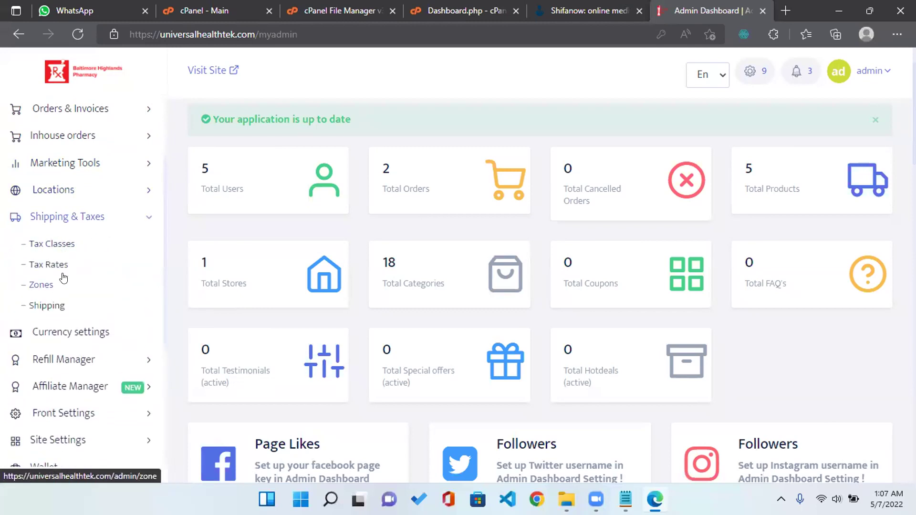
# - Collapse Shipping & Taxes, Affiliate Manager and Front Settings, then expand Site Settings
pyautogui.click(144, 220)
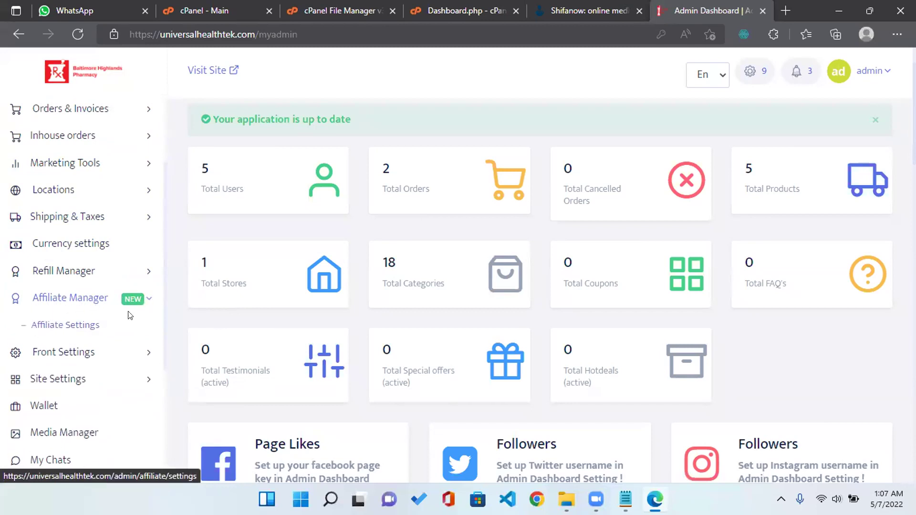
pyautogui.scroll(-1, 144, 271)
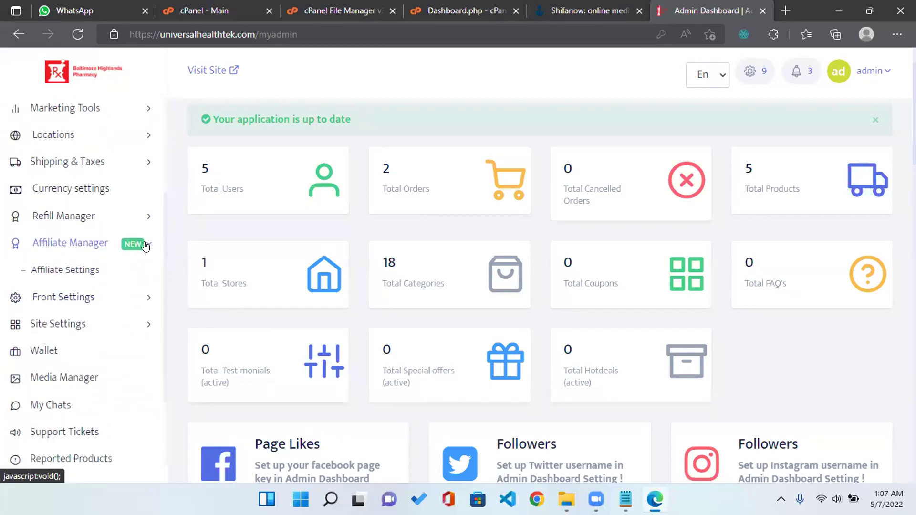
pyautogui.click(145, 244)
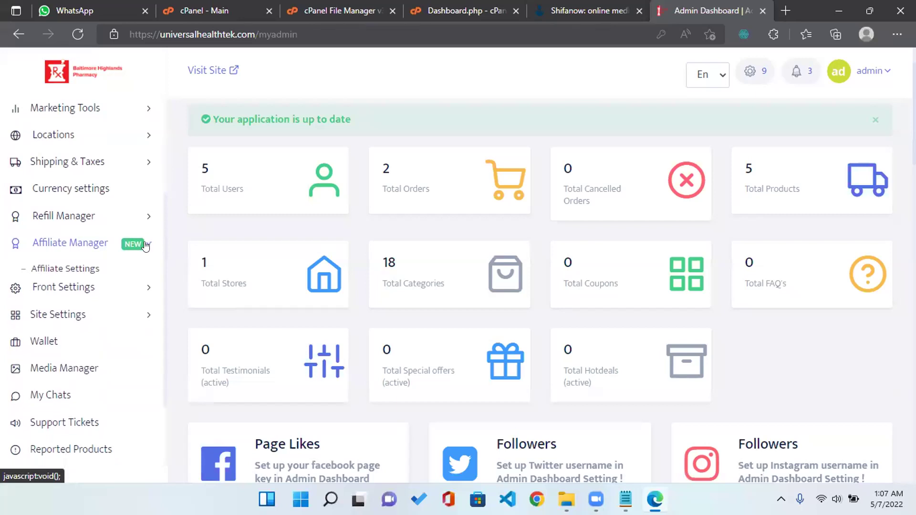
pyautogui.click(122, 269)
pyautogui.scroll(-2, 122, 267)
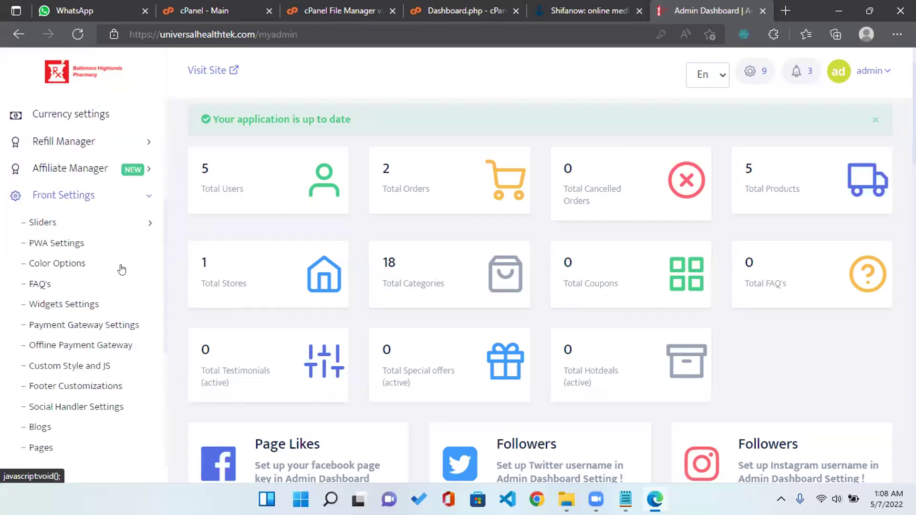
pyautogui.scroll(1, 119, 231)
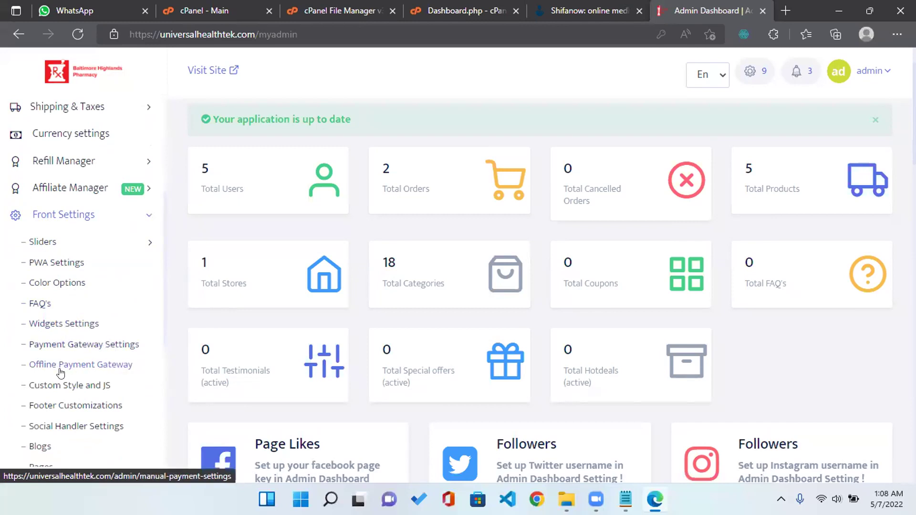
pyautogui.scroll(-1, 106, 372)
pyautogui.scroll(1, 114, 268)
pyautogui.click(126, 219)
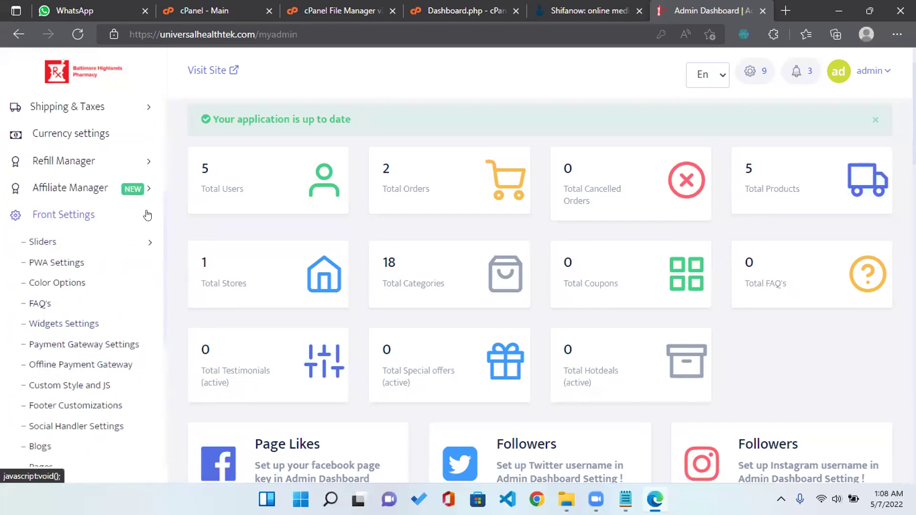
pyautogui.click(114, 244)
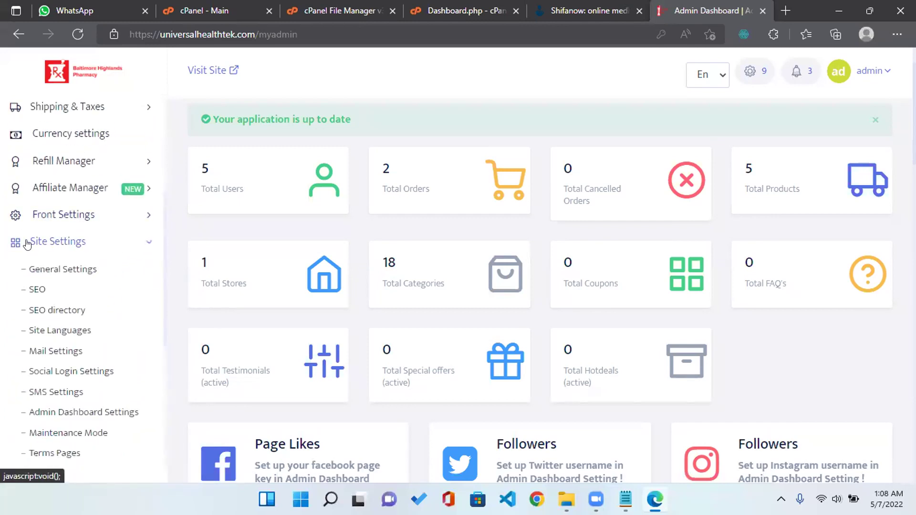
# - Close the WhatsApp browser tab and collapse Site Settings
pyautogui.scroll(-1, 77, 305)
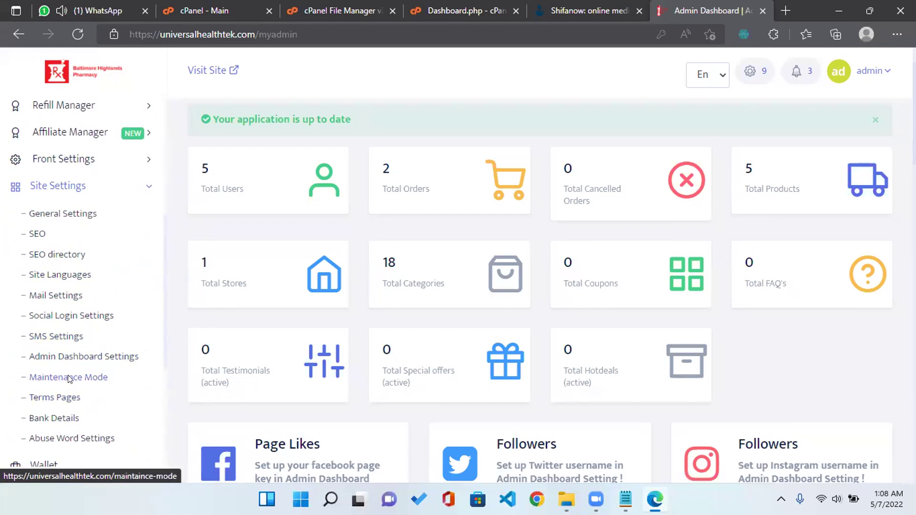
pyautogui.click(145, 11)
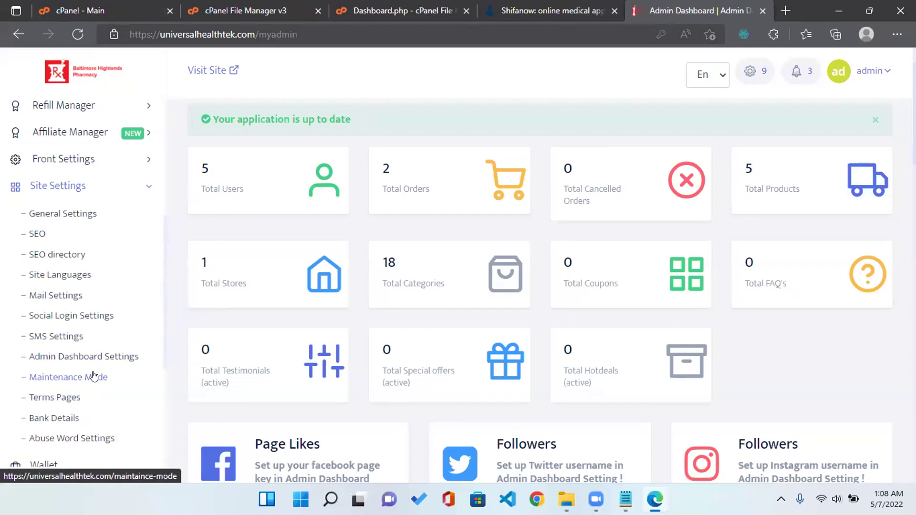
pyautogui.scroll(-1, 115, 370)
pyautogui.scroll(2, 137, 267)
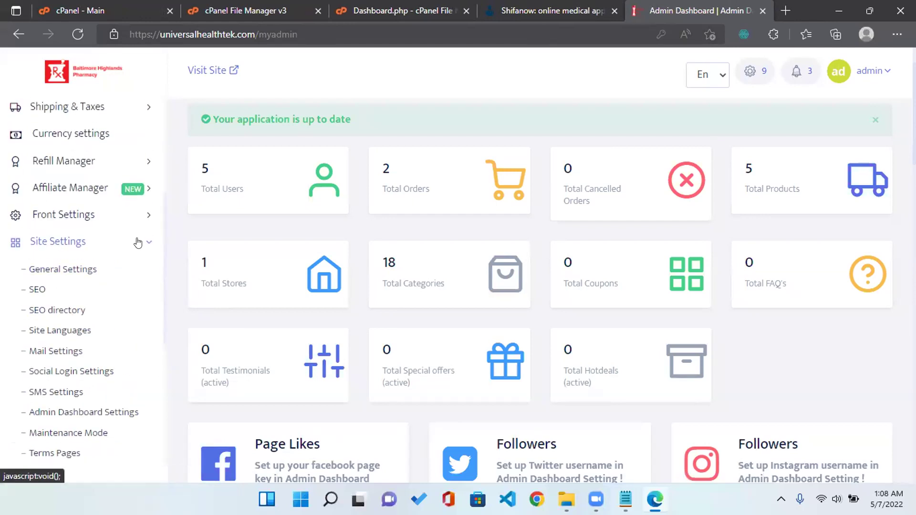
pyautogui.click(139, 242)
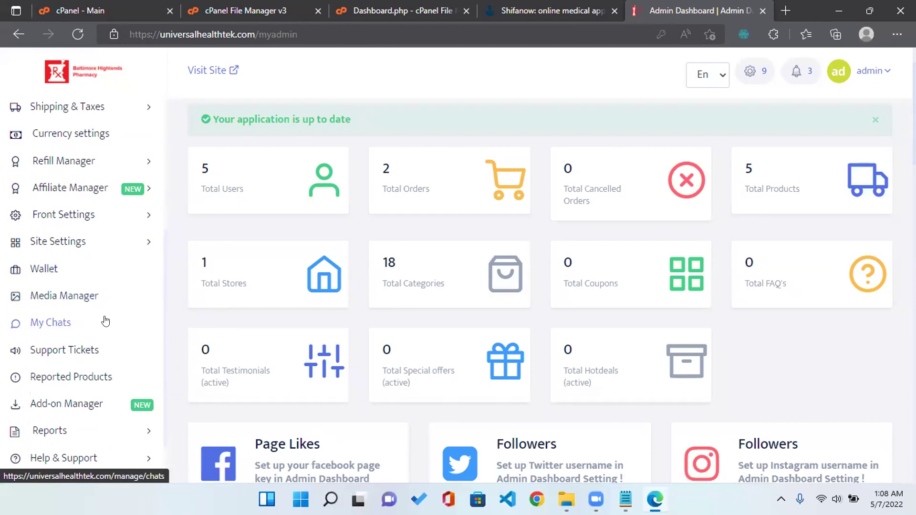
# - Expand the Reports submenu to review it, then collapse it
pyautogui.scroll(-1, 104, 319)
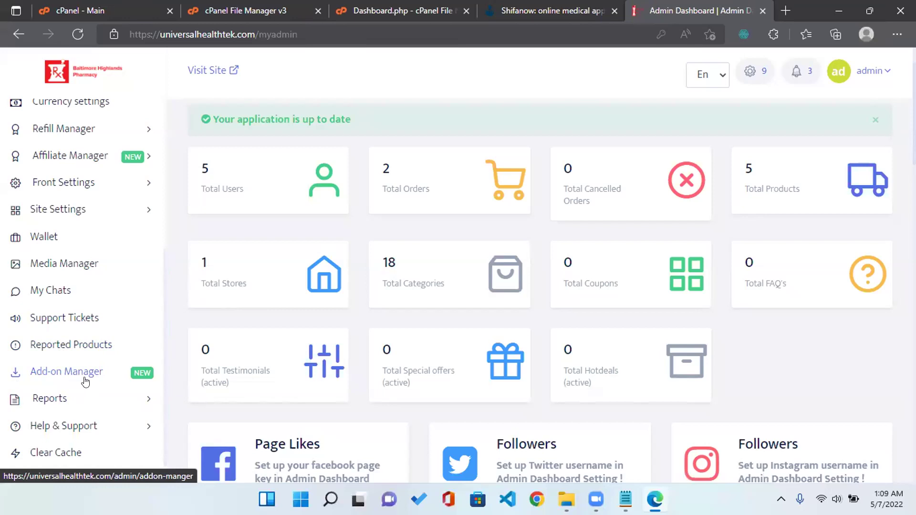
pyautogui.scroll(-3, 85, 381)
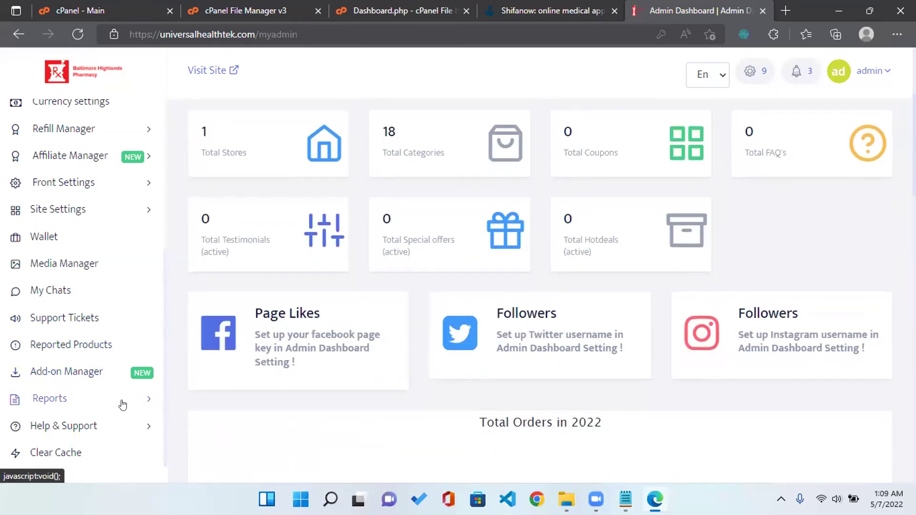
pyautogui.click(126, 404)
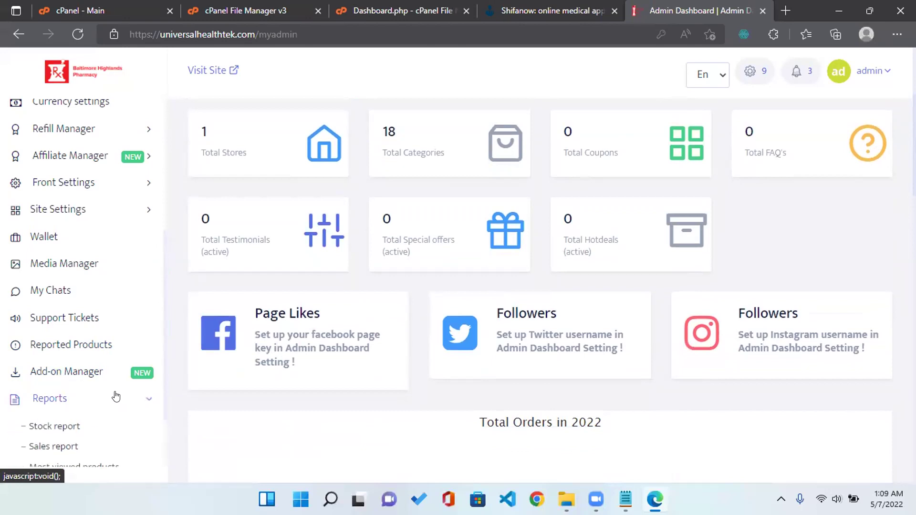
pyautogui.scroll(-1, 134, 338)
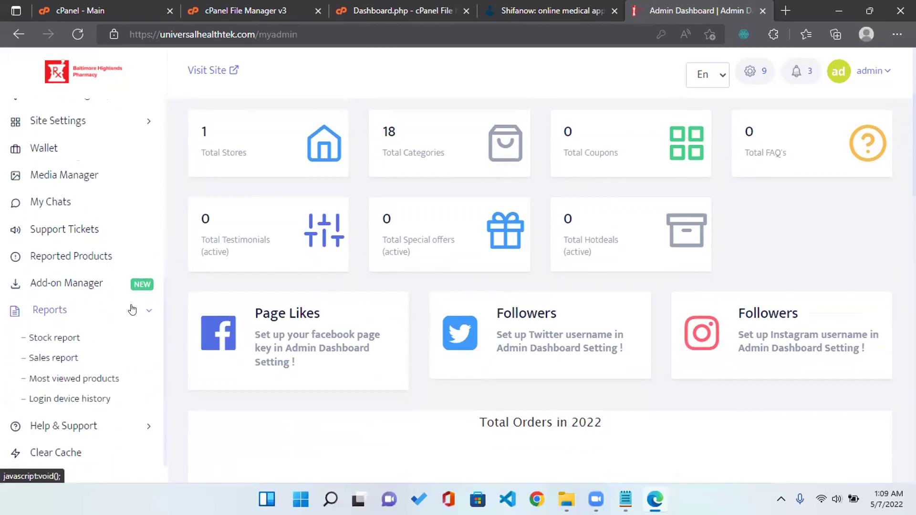
pyautogui.scroll(-2, 124, 311)
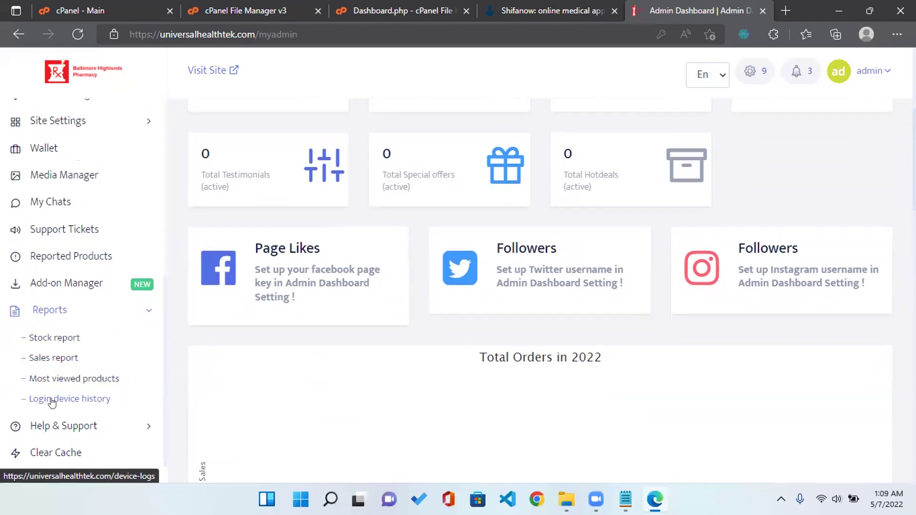
pyautogui.click(143, 311)
# - Review the Help & Support options, collapse them, and return to the dashboard top
pyautogui.click(149, 425)
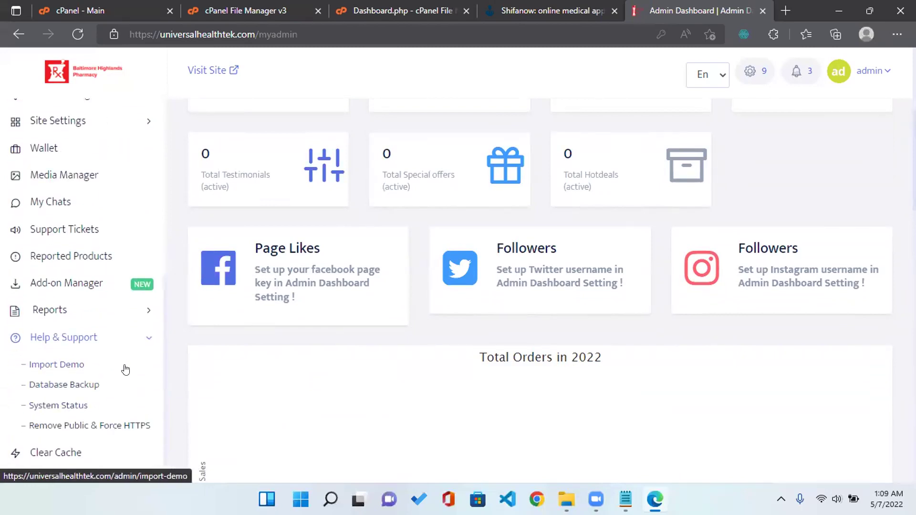
pyautogui.scroll(-1, 122, 365)
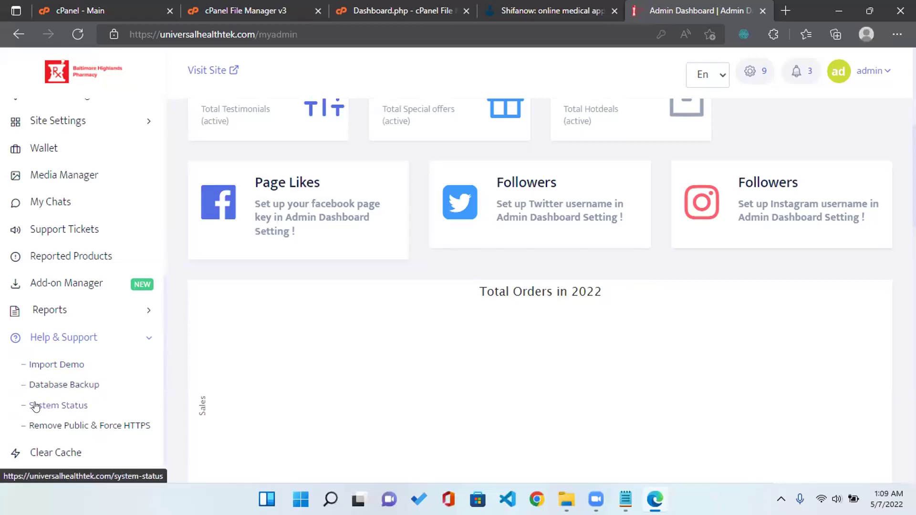
pyautogui.click(147, 339)
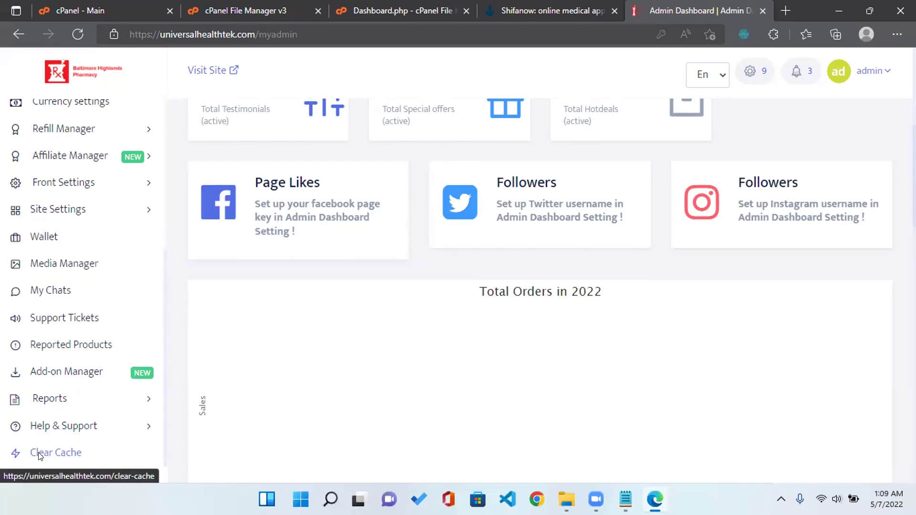
pyautogui.scroll(1, 205, 385)
pyautogui.scroll(5, 205, 386)
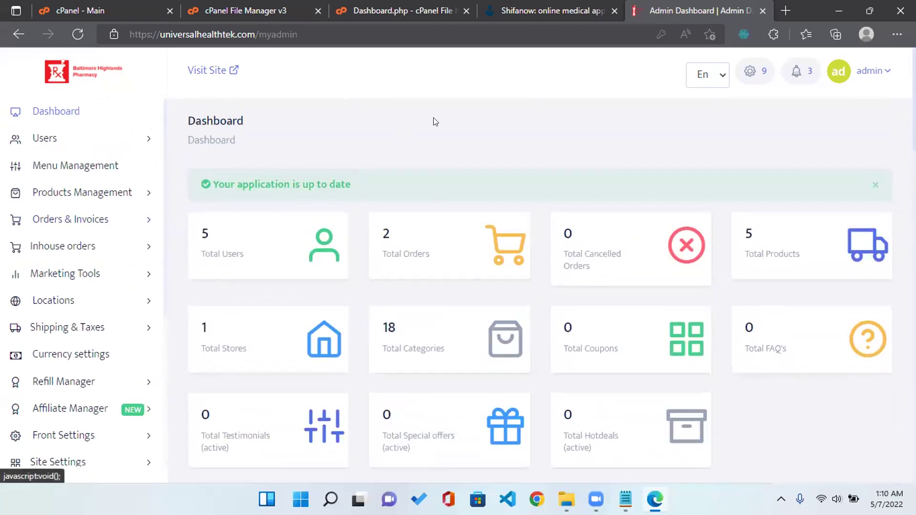
# - Go to Products Management › Simple Products and start a new product with Add new
pyautogui.click(861, 71)
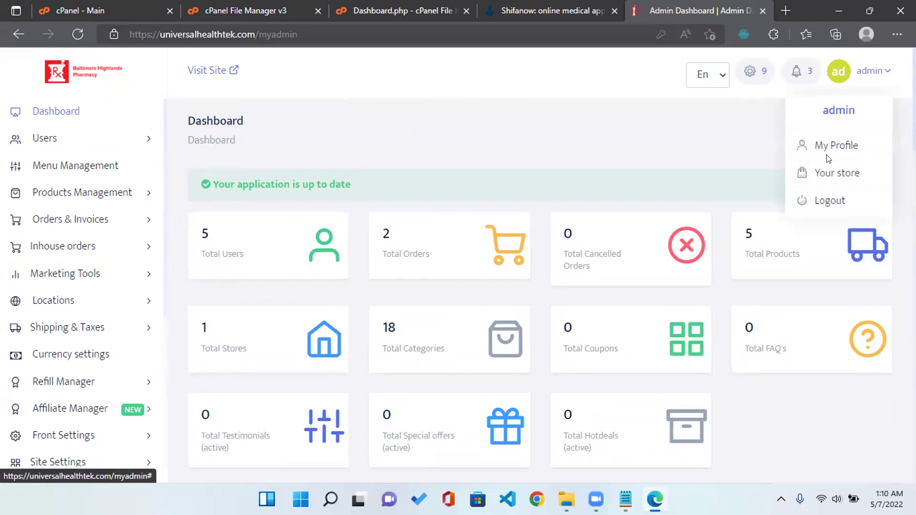
pyautogui.click(514, 147)
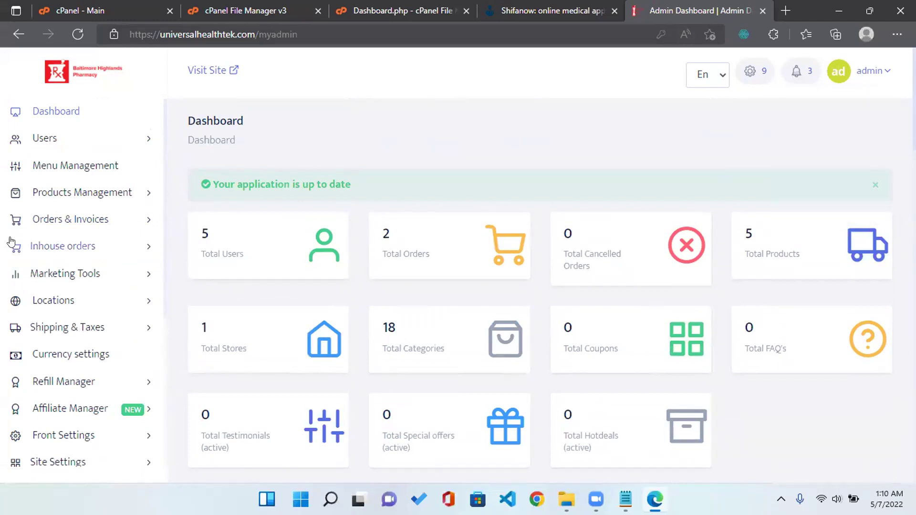
pyautogui.click(81, 192)
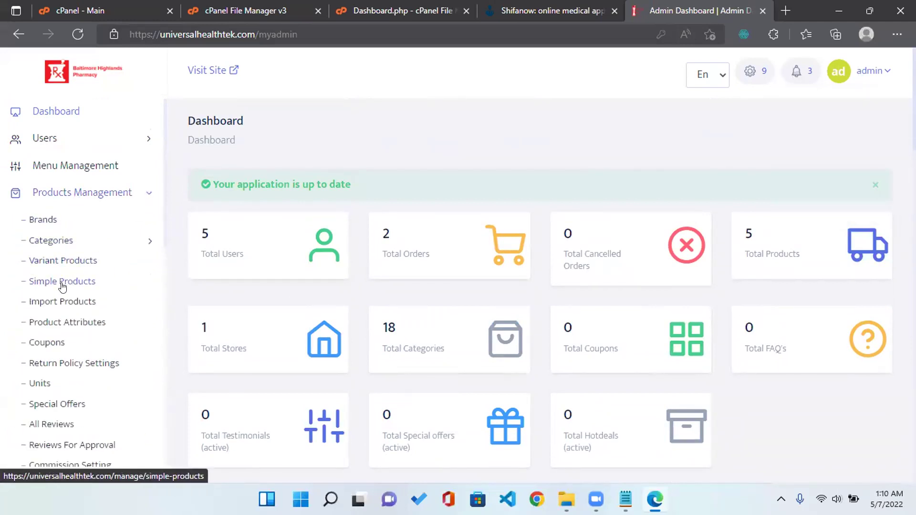
pyautogui.click(62, 283)
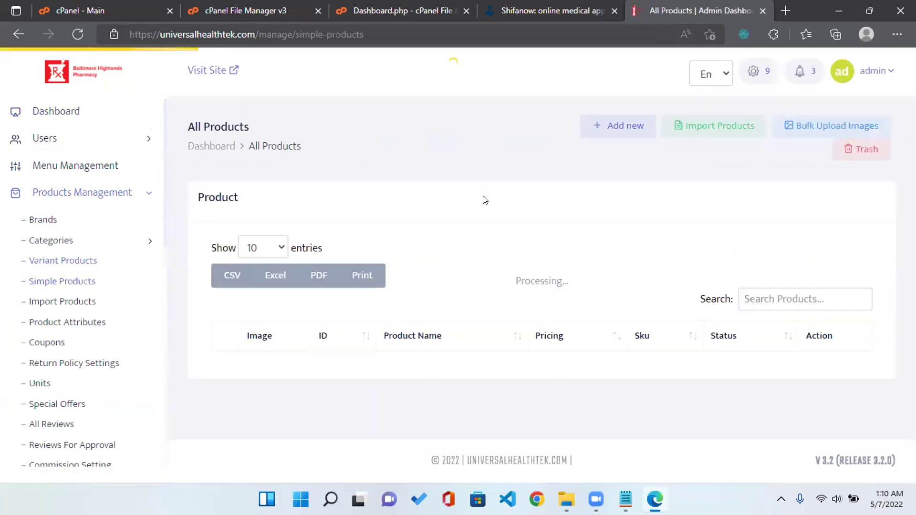
pyautogui.click(605, 129)
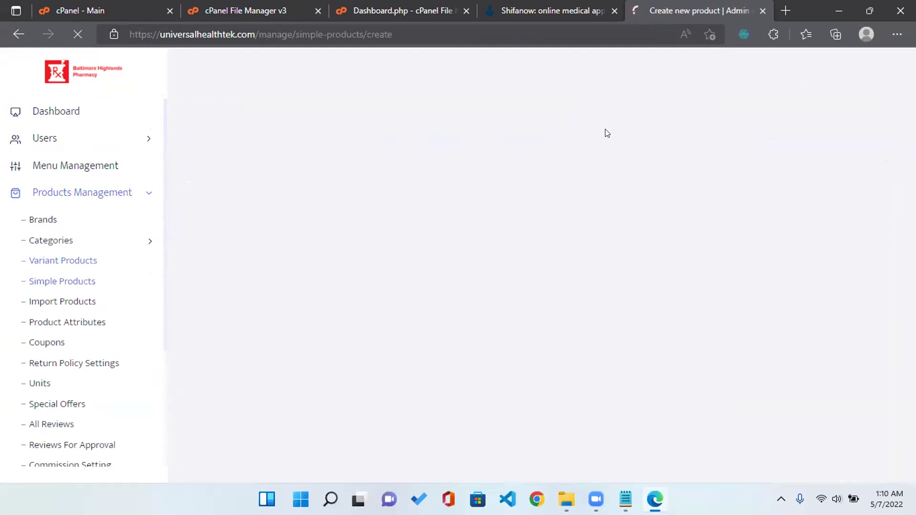
pyautogui.scroll(-2, 329, 225)
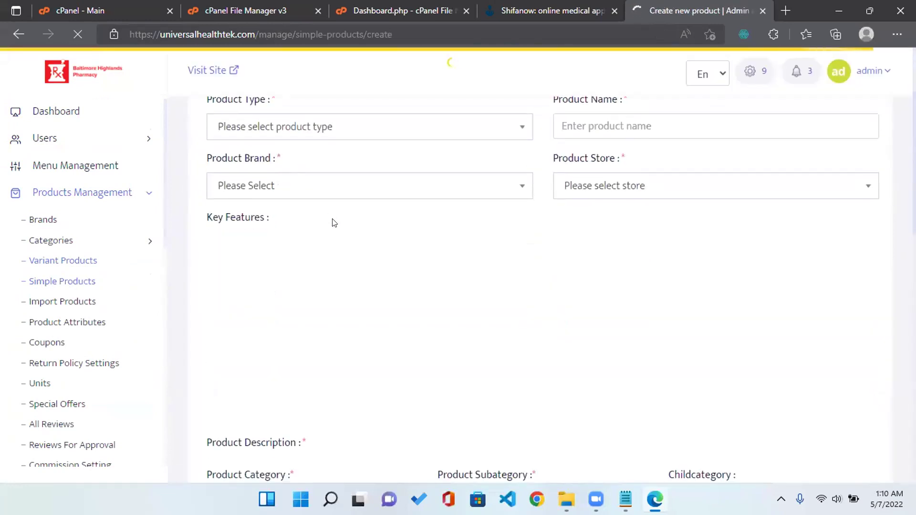
pyautogui.scroll(1, 333, 223)
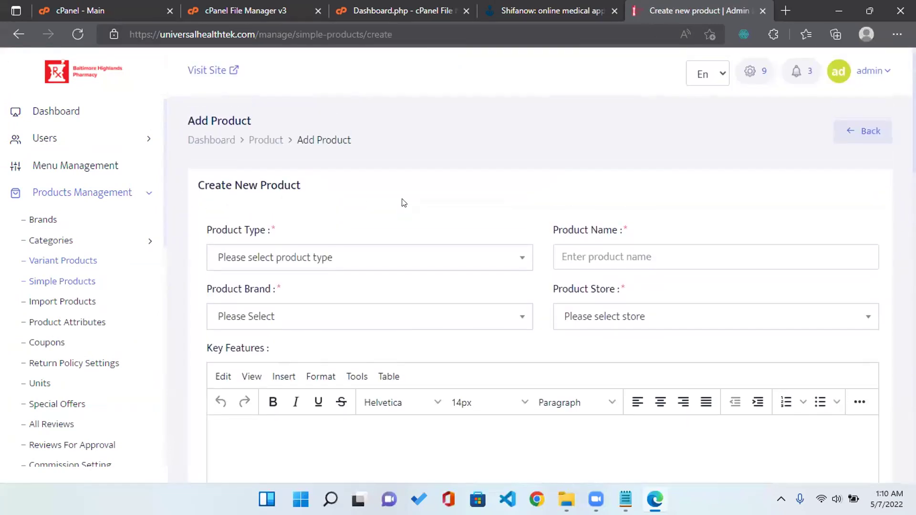
pyautogui.scroll(-2, 337, 164)
# - Set the product type to Simple Product and name it sipplime
pyautogui.click(326, 139)
pyautogui.click(366, 206)
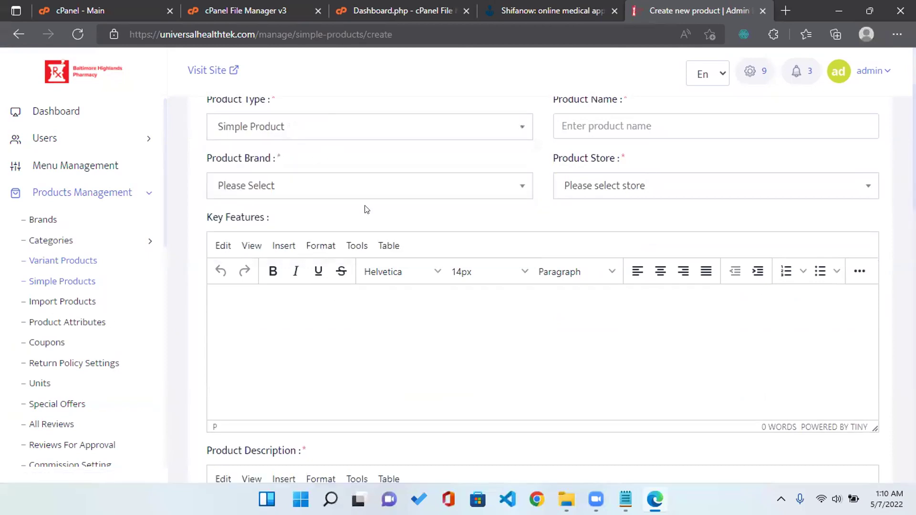
pyautogui.click(593, 125)
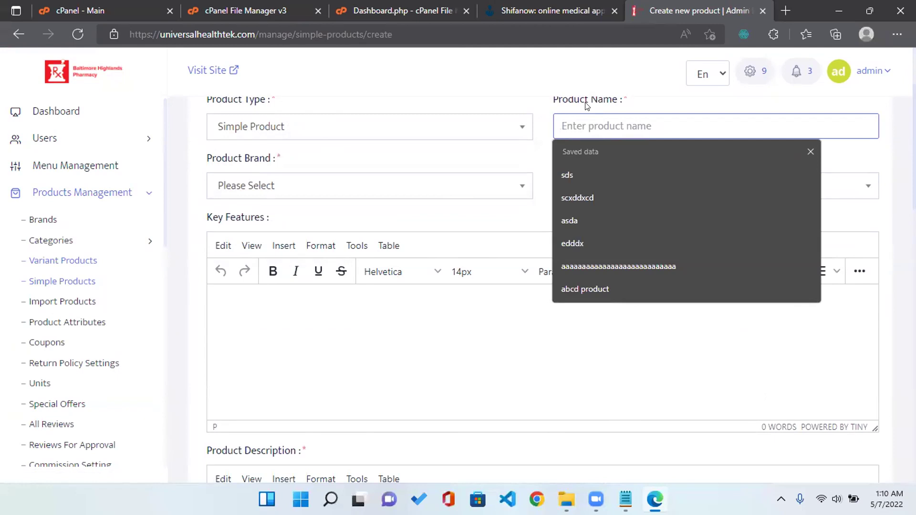
pyautogui.write('si')
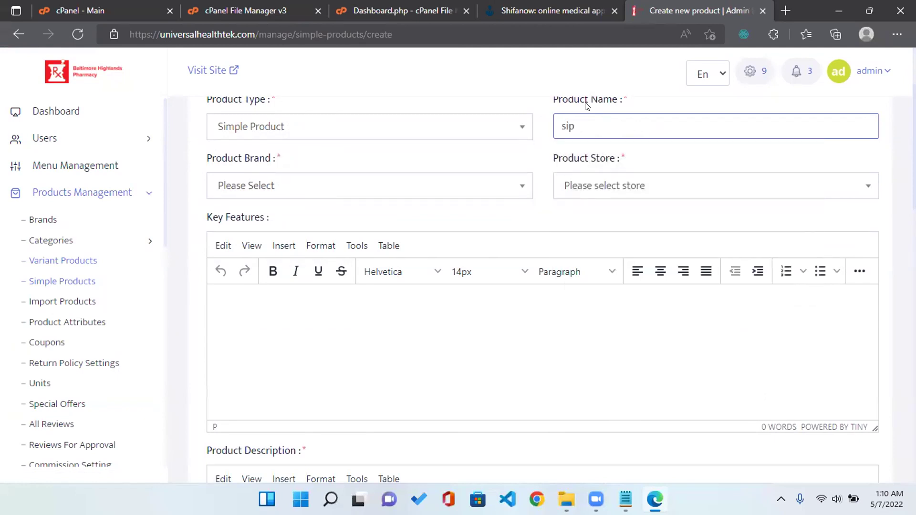
pyautogui.write('plime')
# - Choose brand Viactiv and store universalhealthtek for the product
pyautogui.click(344, 184)
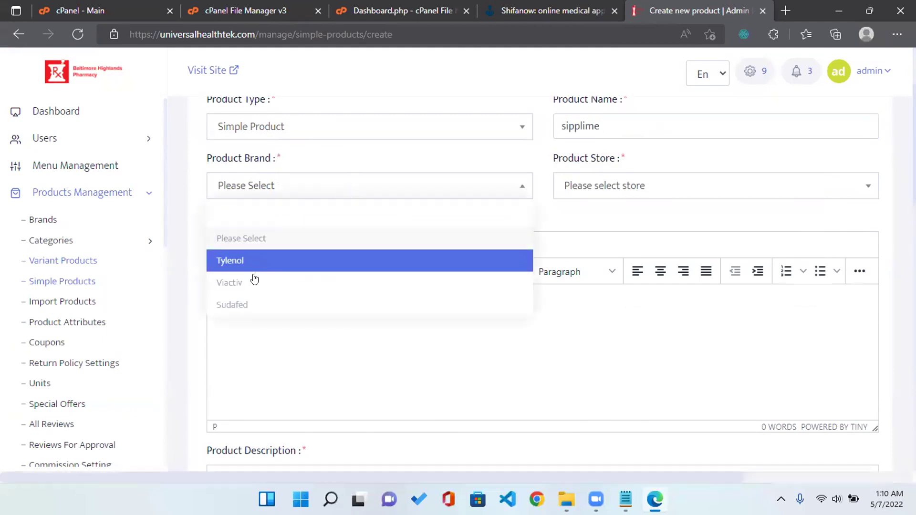
pyautogui.click(278, 282)
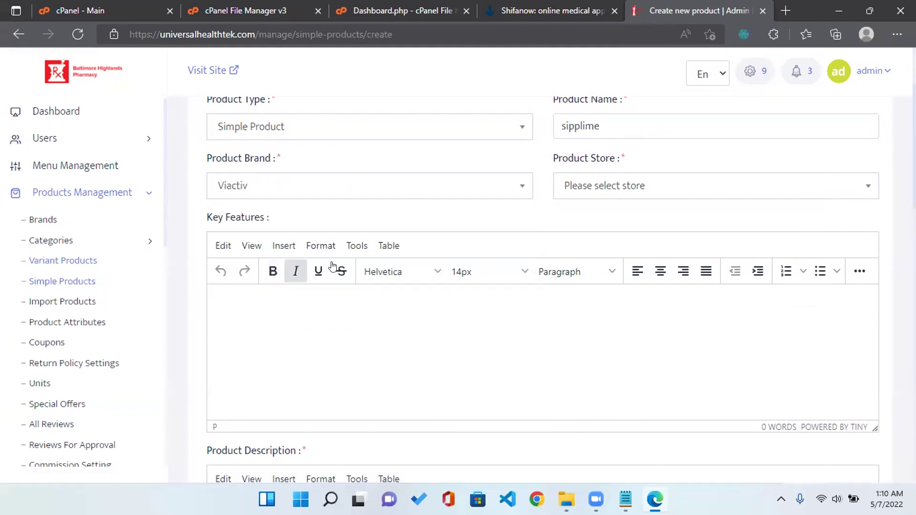
pyautogui.click(590, 188)
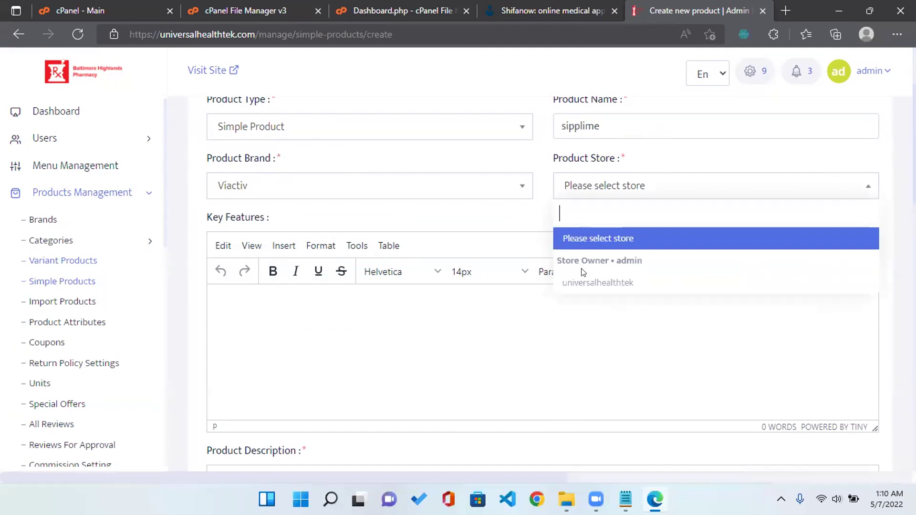
pyautogui.click(602, 282)
pyautogui.scroll(-1, 507, 208)
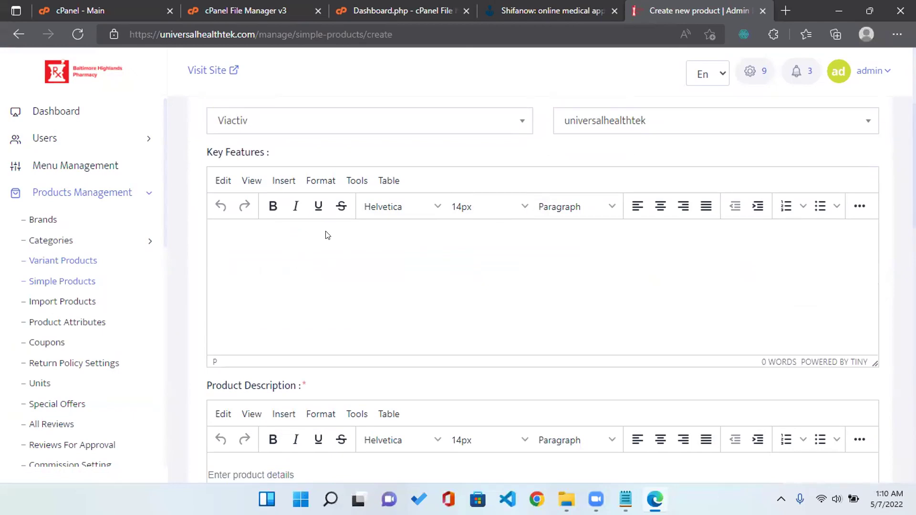
# - Enter 'This Product Contain Chemicals' as the key features
pyautogui.write('W')
pyautogui.write('his Product Contain Chemicals')
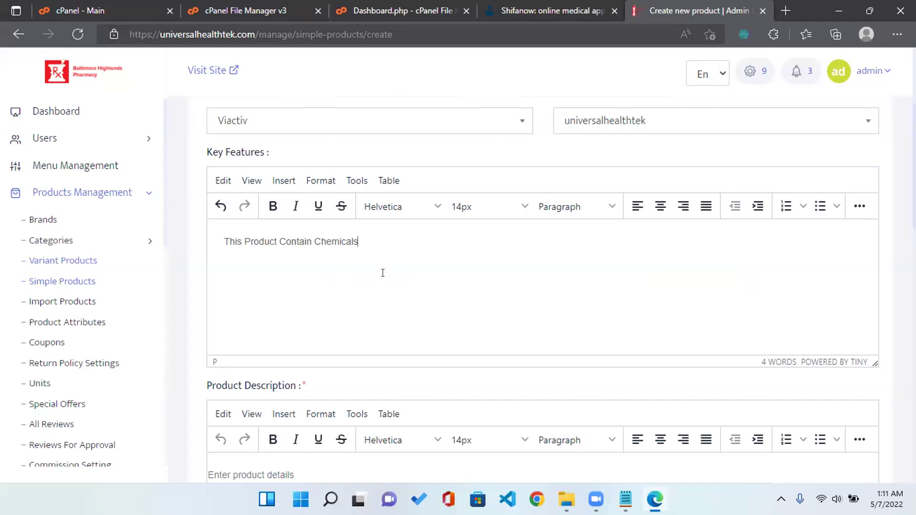
pyautogui.scroll(-4, 470, 252)
pyautogui.scroll(1, 401, 266)
# - Copy that sentence into the description and append '. do not touch without doctor precription.'
pyautogui.moveTo(370, 135); pyautogui.dragTo(209, 105)
pyautogui.hotkey('ctrl', 'c')
pyautogui.click(304, 352)
pyautogui.hotkey('ctrl', 'v')
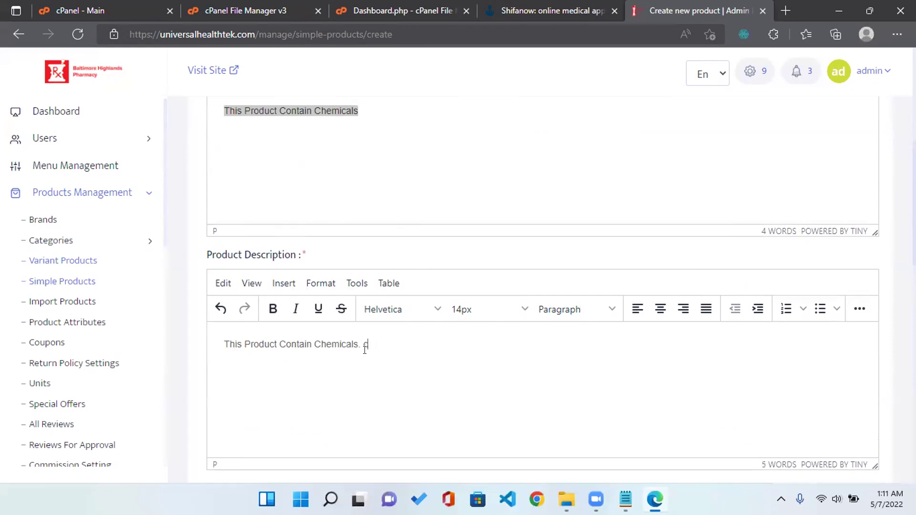
pyautogui.write('. do not touch without doc')
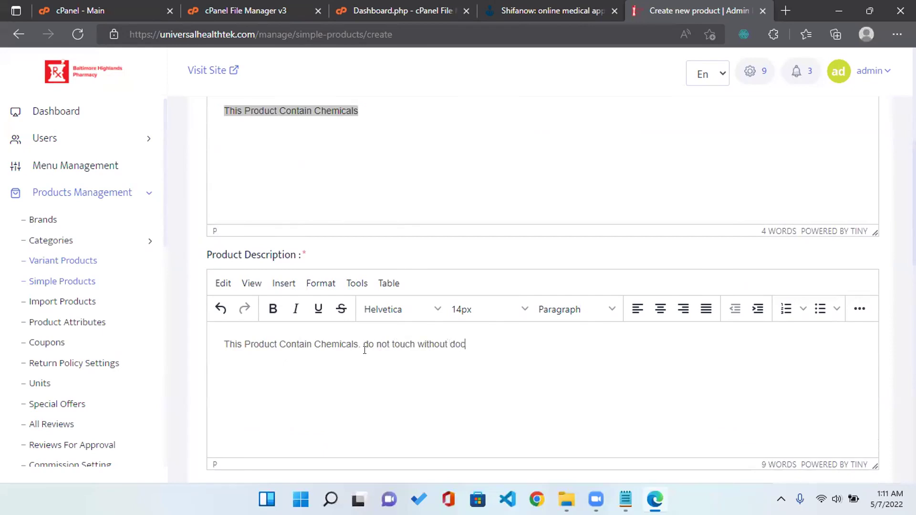
pyautogui.write('tor precription.')
pyautogui.scroll(-5, 357, 270)
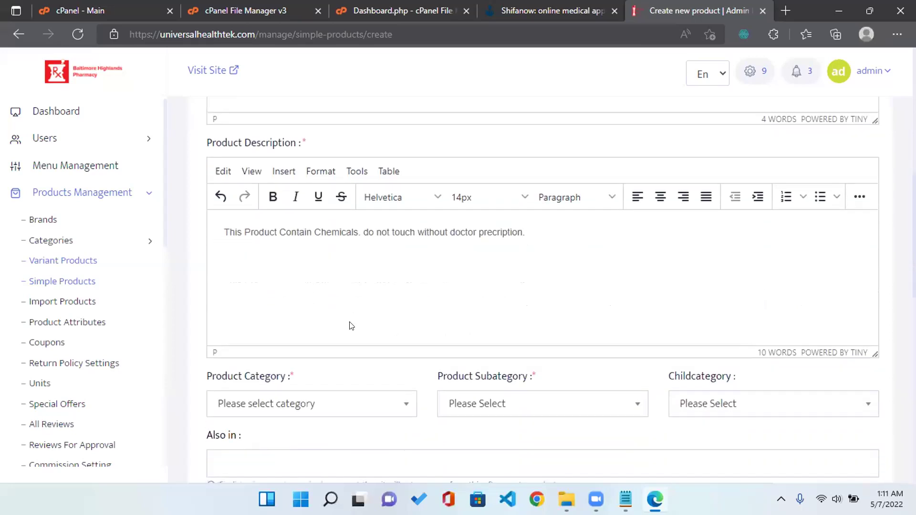
pyautogui.scroll(4, 353, 231)
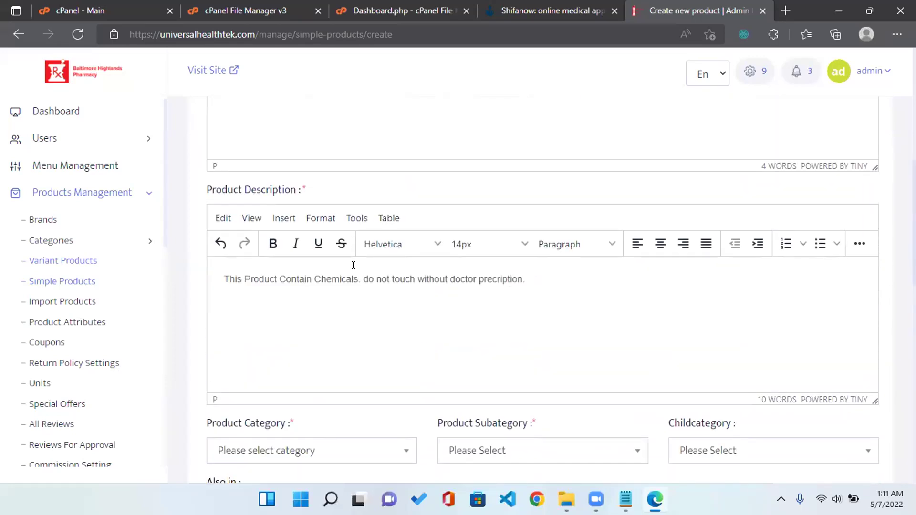
pyautogui.scroll(-5, 351, 264)
# - Set category Personal Care and subcategory Men's grooming, leaving the child category empty
pyautogui.click(303, 191)
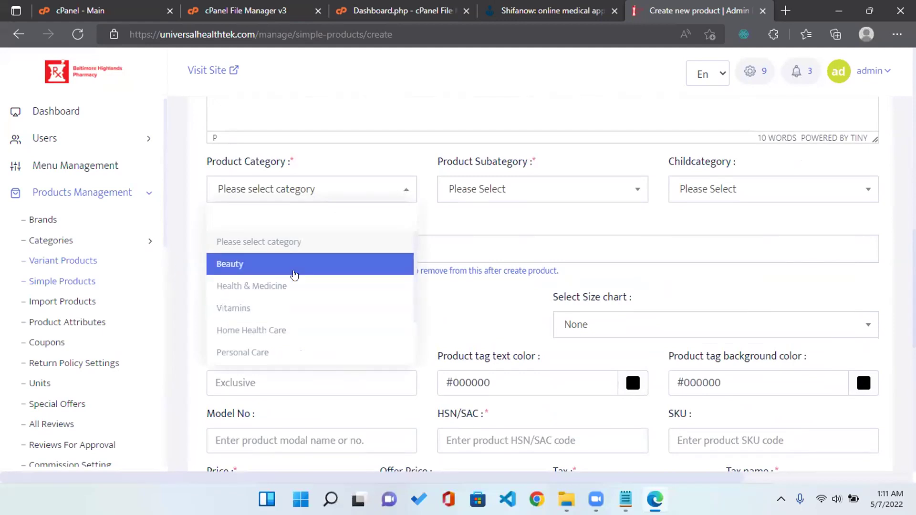
pyautogui.scroll(-1, 295, 275)
pyautogui.click(273, 337)
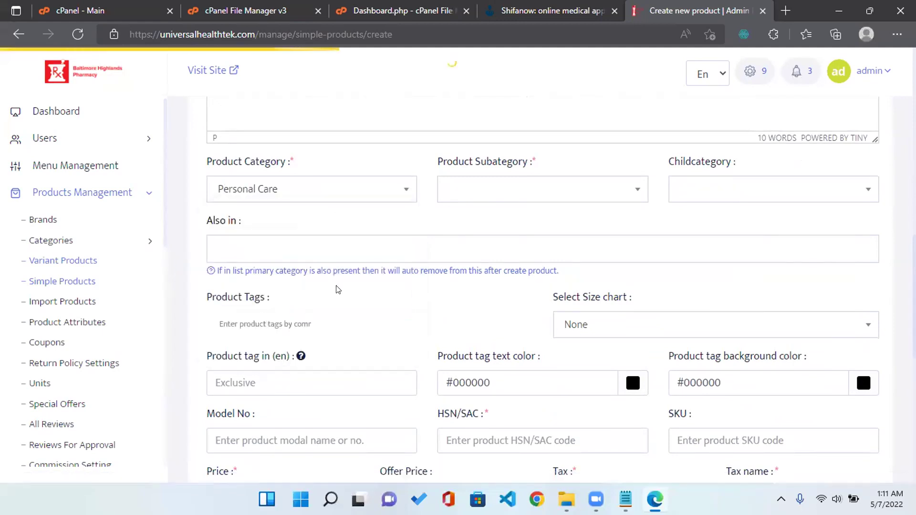
pyautogui.click(475, 192)
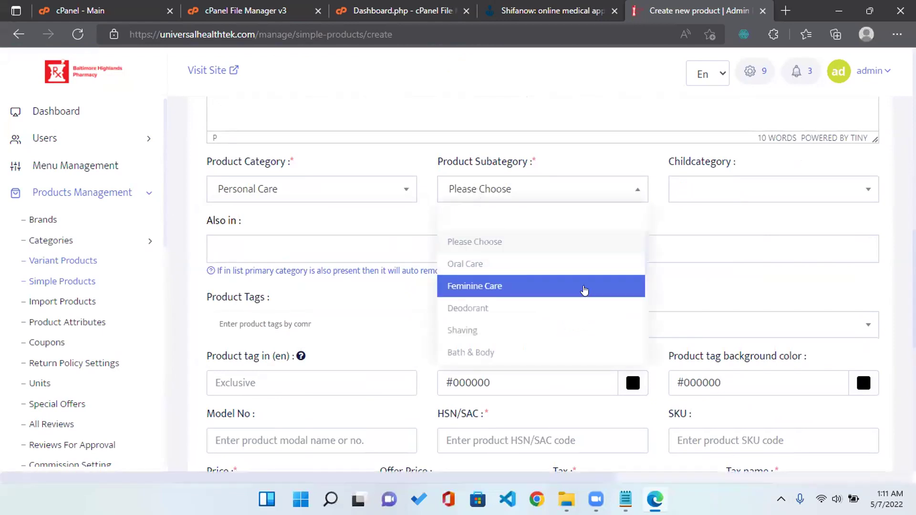
pyautogui.scroll(-3, 548, 305)
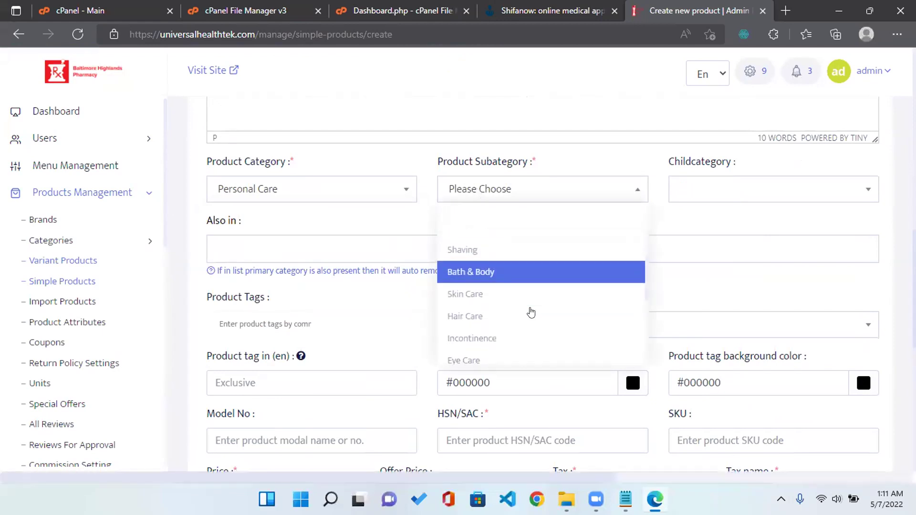
pyautogui.scroll(-3, 505, 317)
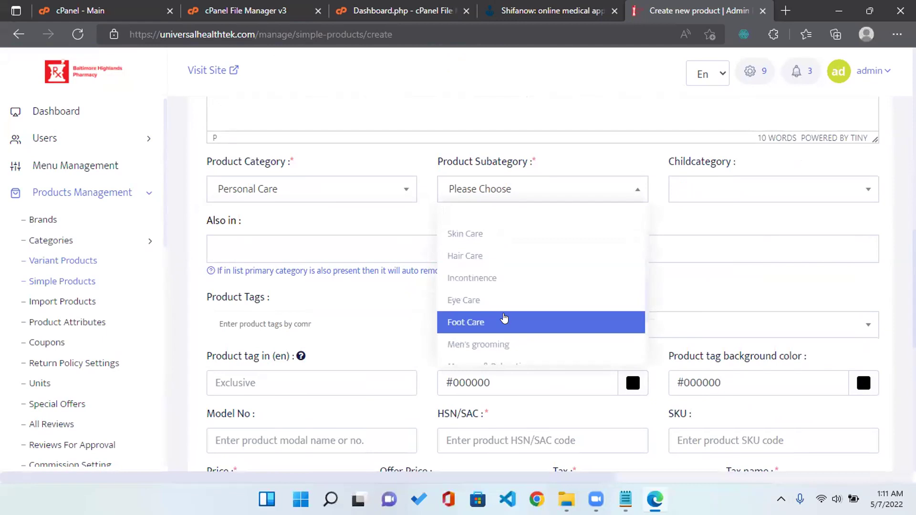
pyautogui.scroll(3, 504, 318)
pyautogui.scroll(-3, 506, 319)
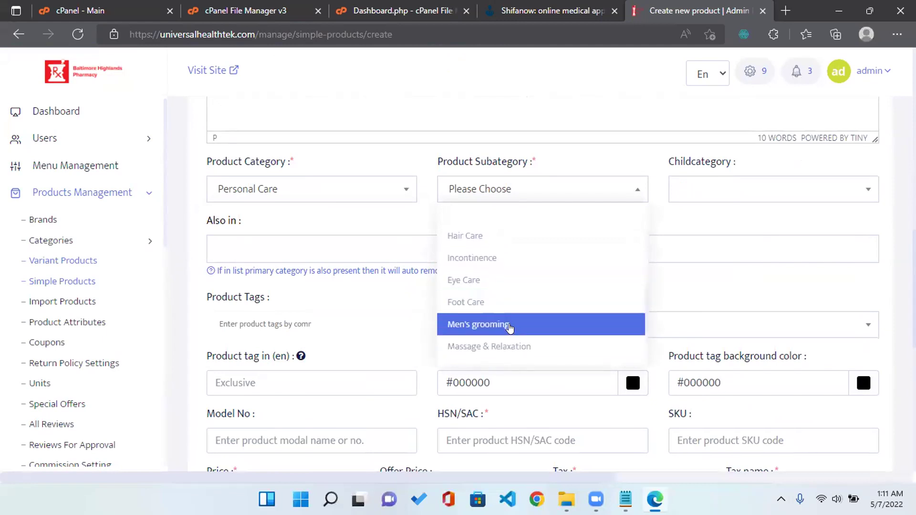
pyautogui.click(507, 323)
pyautogui.click(724, 189)
pyautogui.click(724, 189)
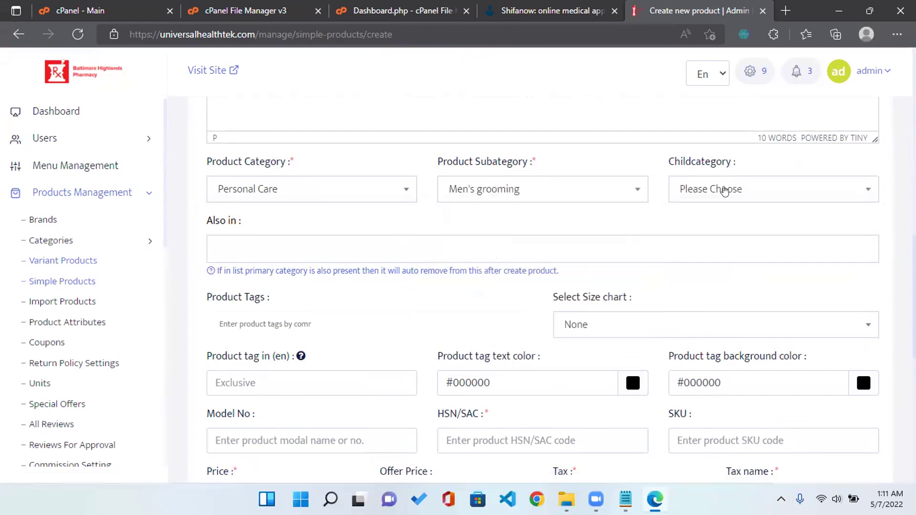
# - Add Beauty, Vitamins, Home Health Care and Personal Care as additional categories
pyautogui.click(251, 250)
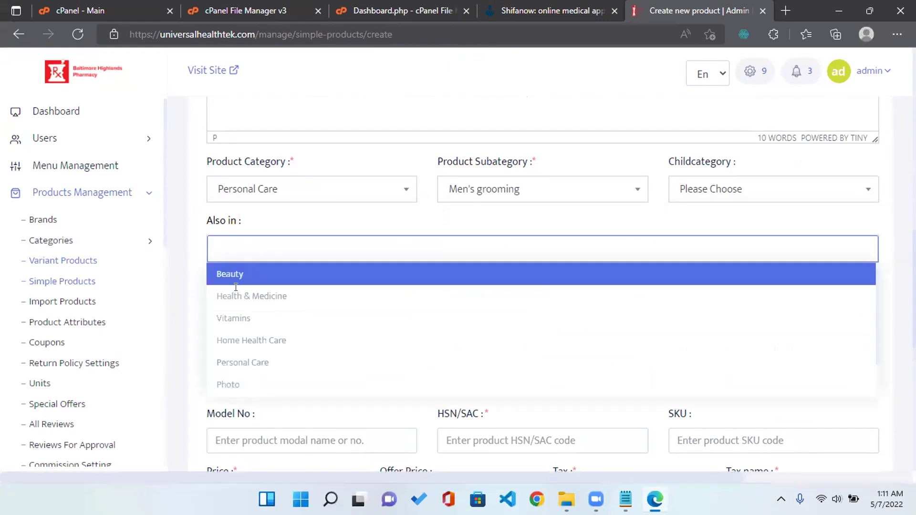
pyautogui.click(231, 273)
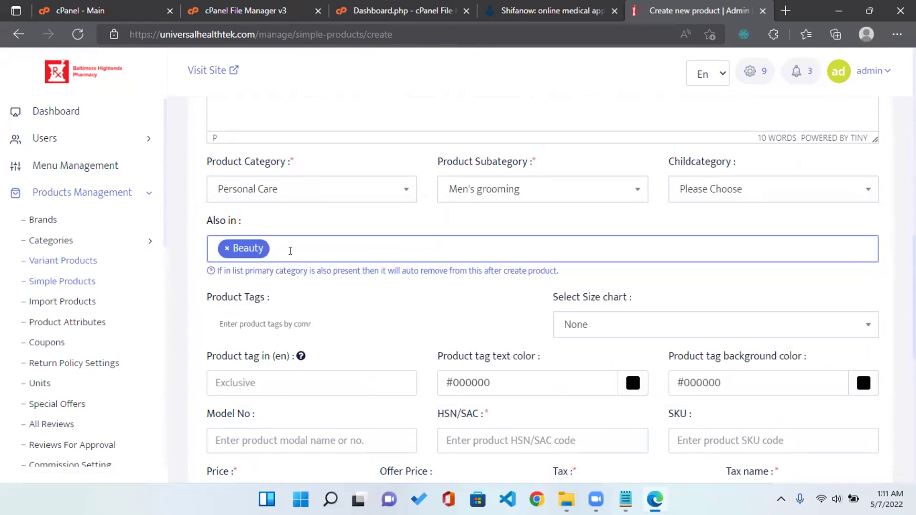
pyautogui.click(290, 251)
pyautogui.click(284, 318)
pyautogui.click(336, 249)
pyautogui.click(331, 341)
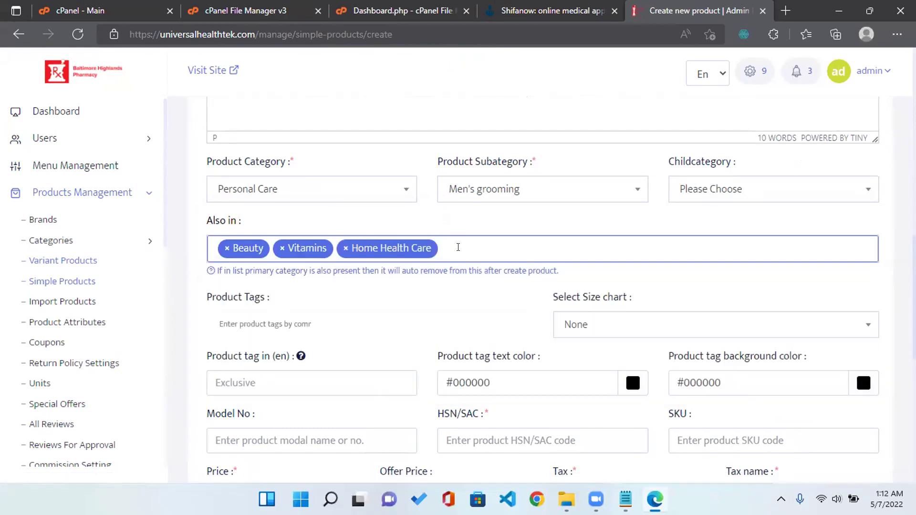
pyautogui.click(458, 247)
pyautogui.click(359, 362)
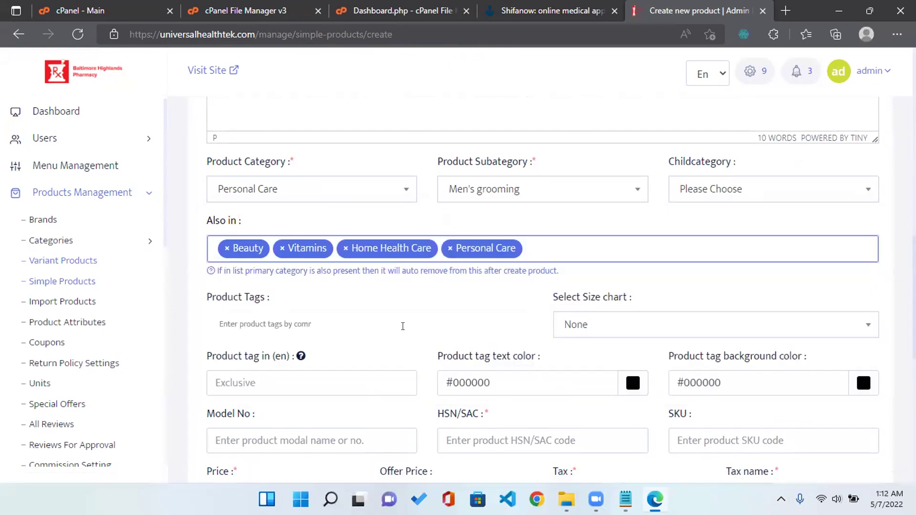
pyautogui.scroll(-3, 403, 326)
pyautogui.click(285, 192)
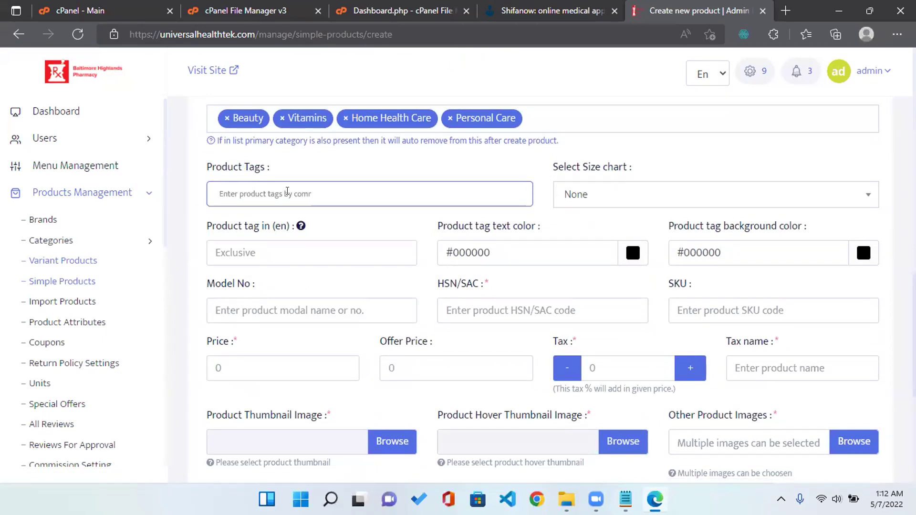
# - Tag the product 'sipp' and keep the size chart at None
pyautogui.write('sipp')
pyautogui.click(565, 198)
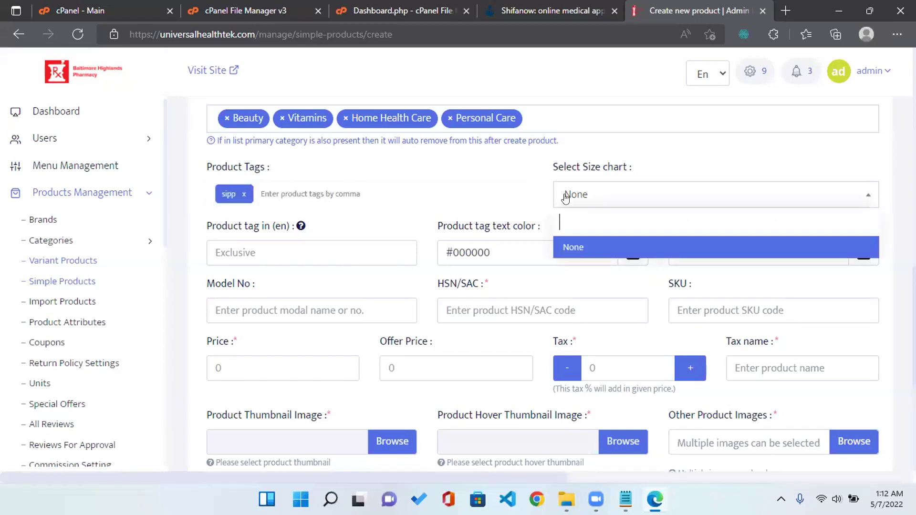
pyautogui.click(585, 246)
pyautogui.scroll(-1, 352, 235)
# - Set the English product tag label to 'sipp', keeping text colour #000000
pyautogui.click(234, 188)
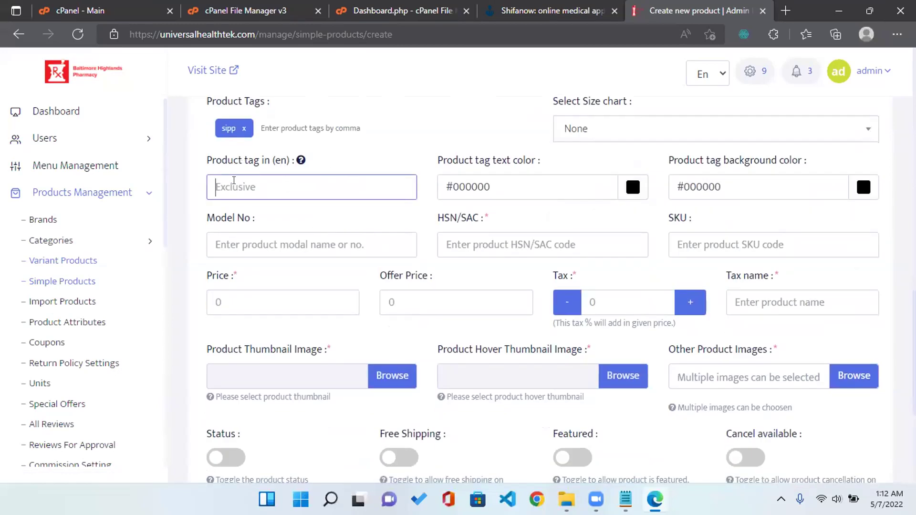
pyautogui.write('sipp')
pyautogui.doubleClick(463, 187)
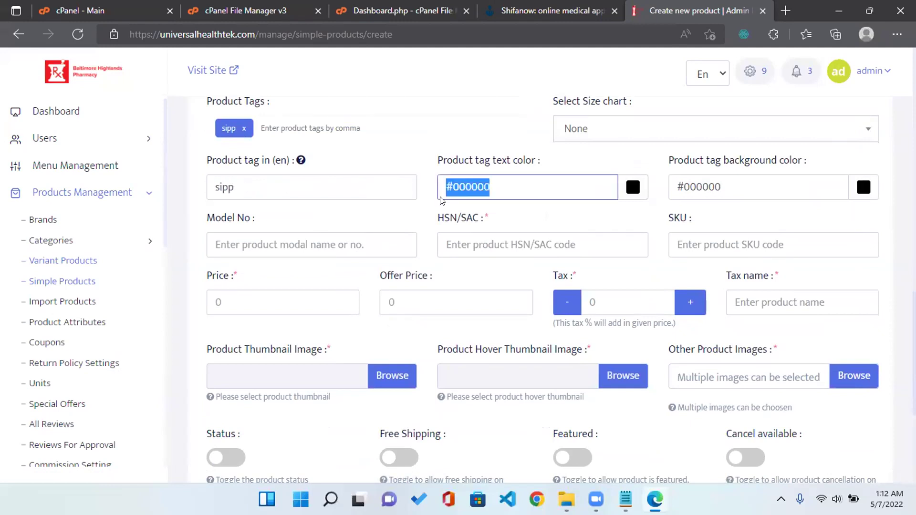
pyautogui.click(499, 191)
pyautogui.scroll(-1, 329, 224)
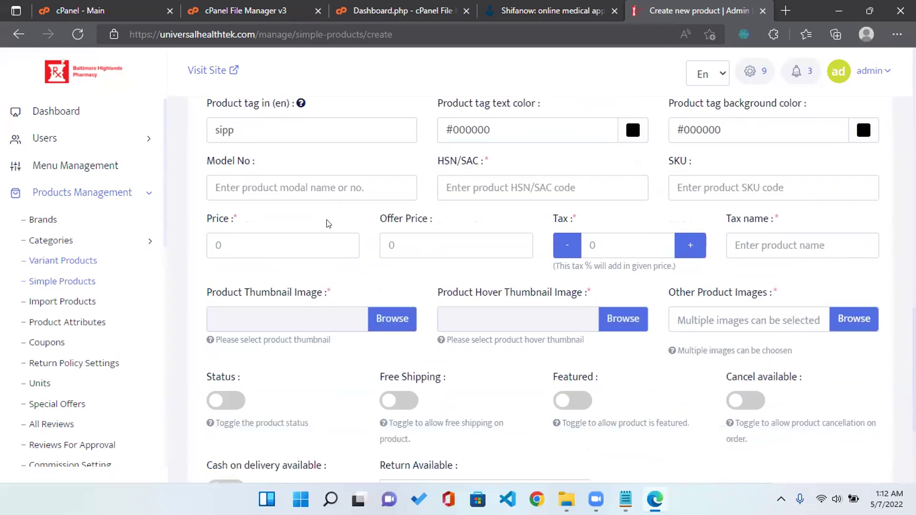
# - Enter 01100113 as the model number
pyautogui.click(306, 180)
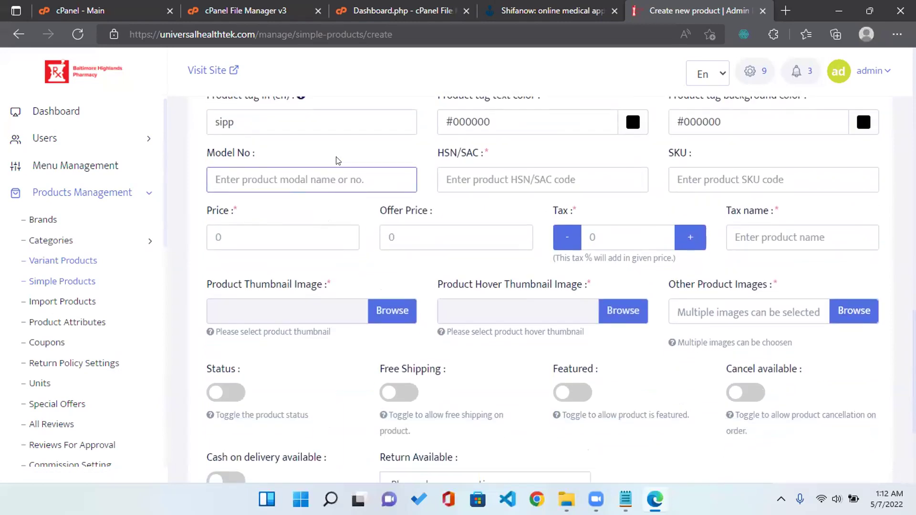
pyautogui.scroll(1, 337, 176)
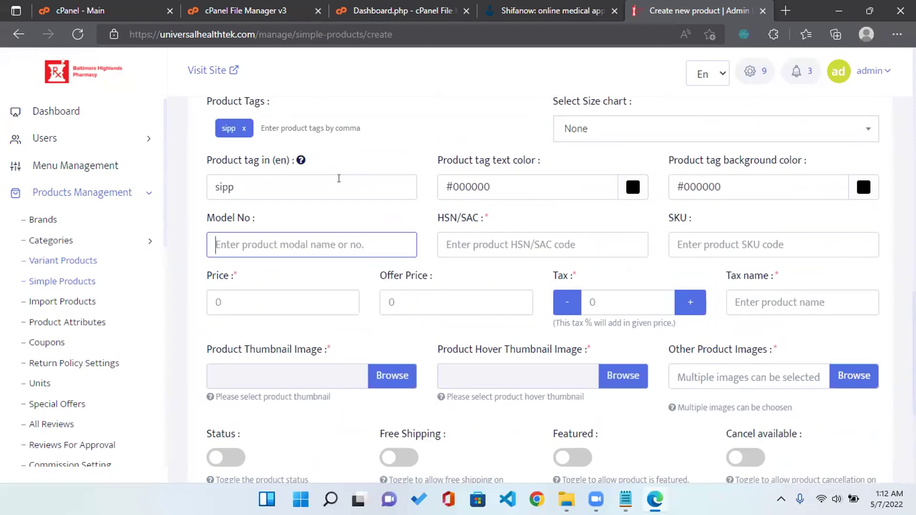
pyautogui.write('0110011')
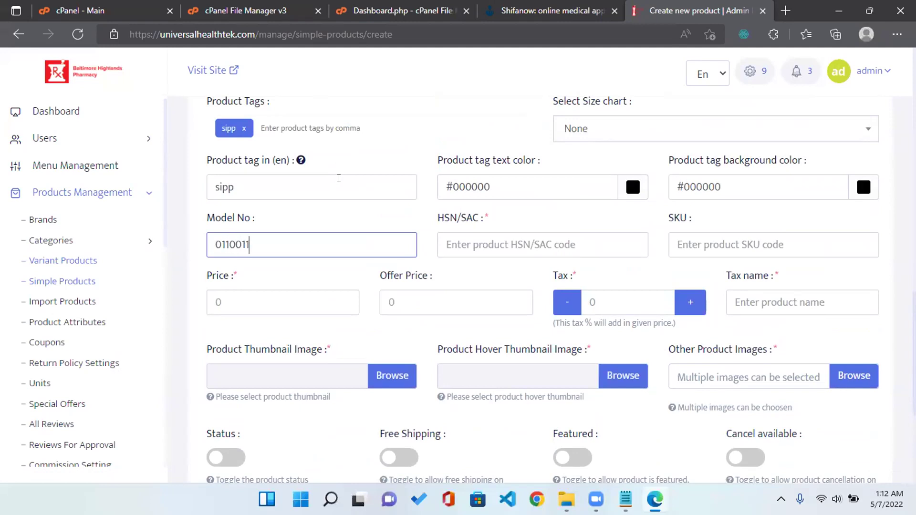
pyautogui.write('3')
pyautogui.press('Tab')
pyautogui.click(496, 289)
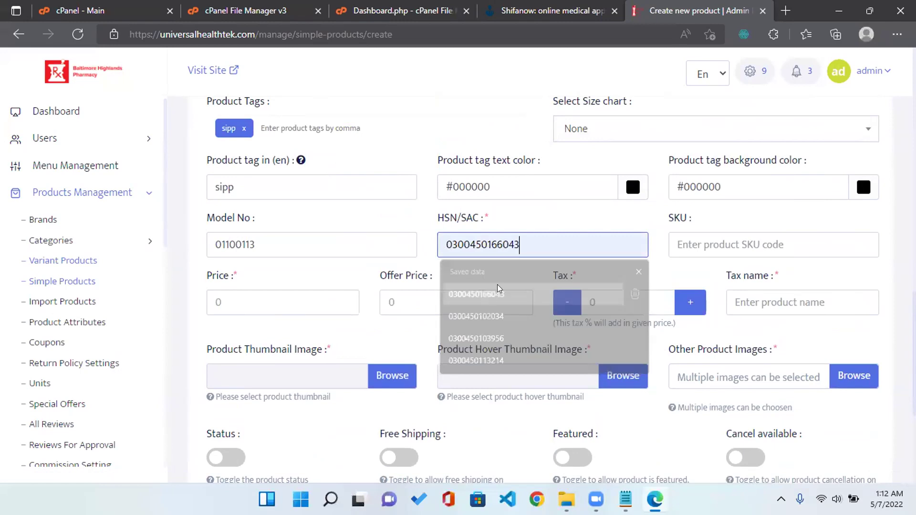
pyautogui.click(703, 245)
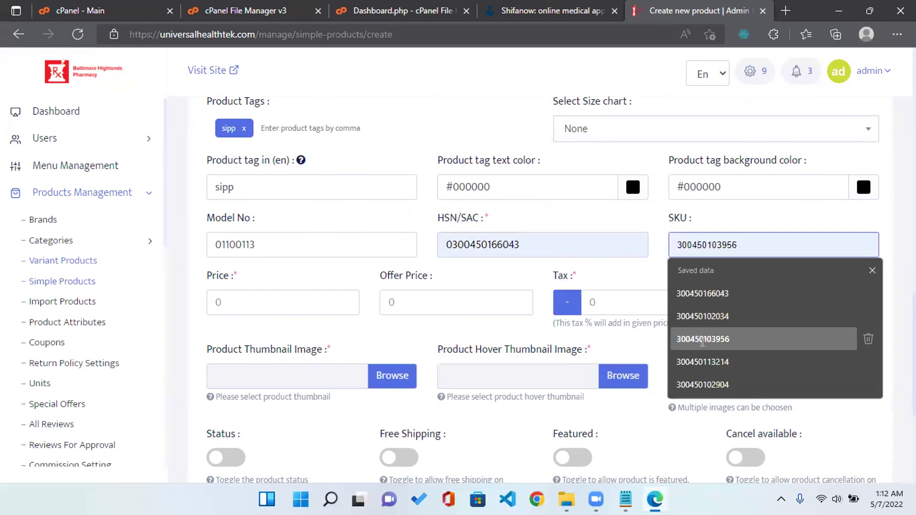
pyautogui.click(717, 339)
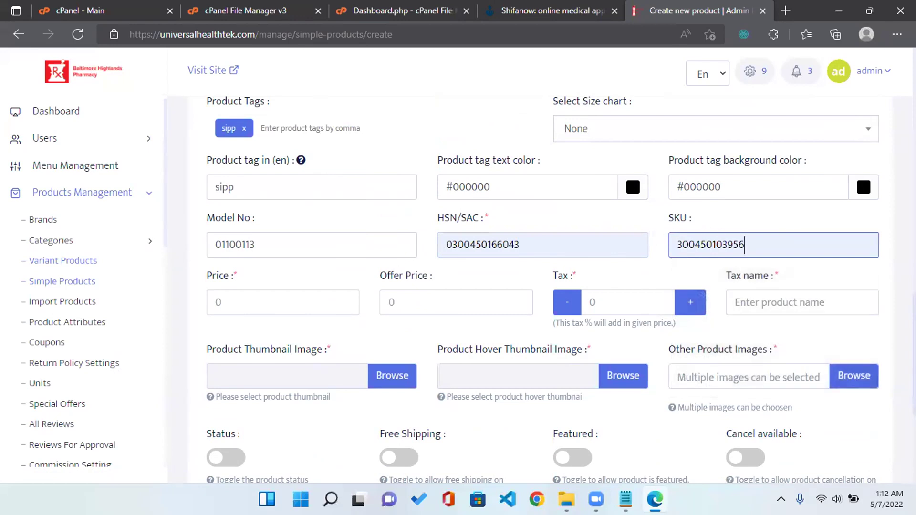
# - Enter price 187, offer price 10, tax 1 and tax name 1%
pyautogui.click(283, 299)
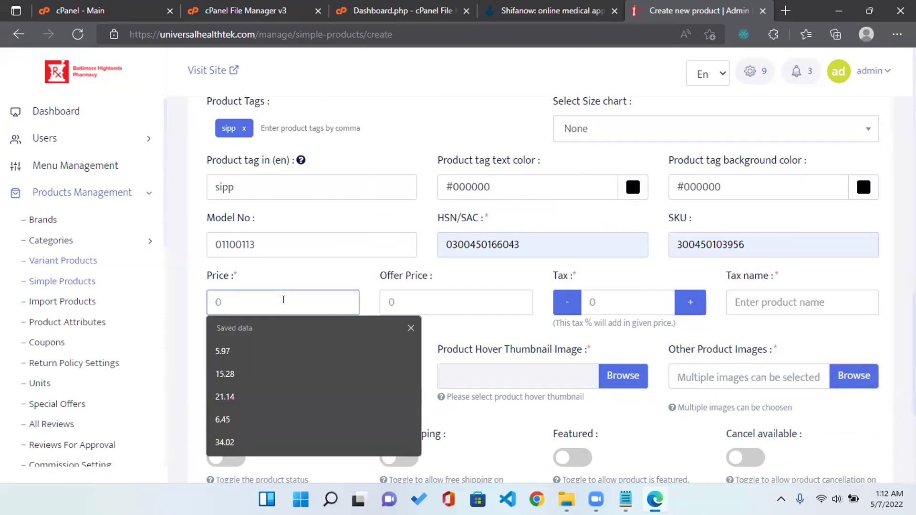
pyautogui.write('187')
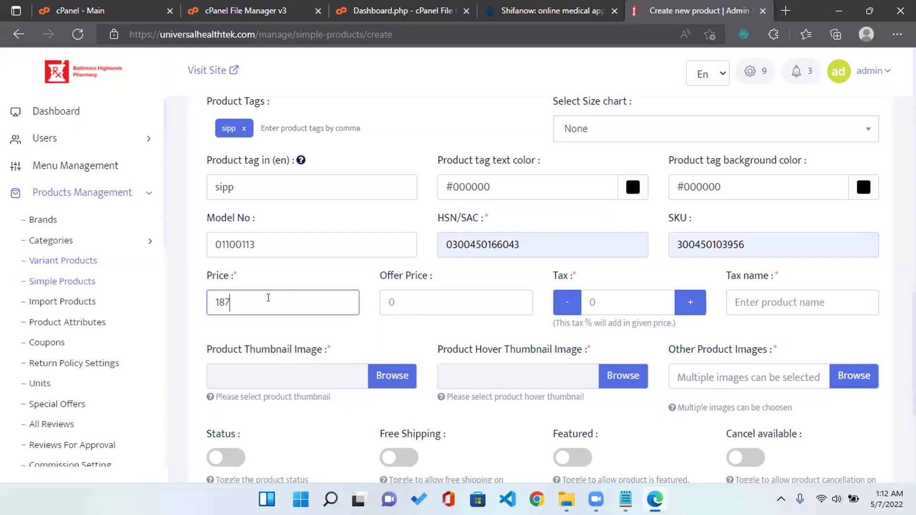
pyautogui.click(391, 306)
pyautogui.scroll(-2, 392, 253)
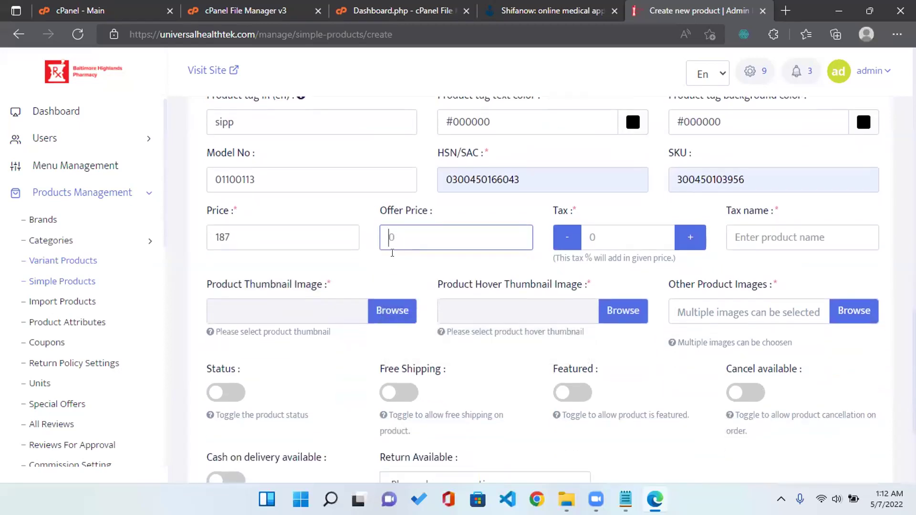
pyautogui.write('10')
pyautogui.click(605, 235)
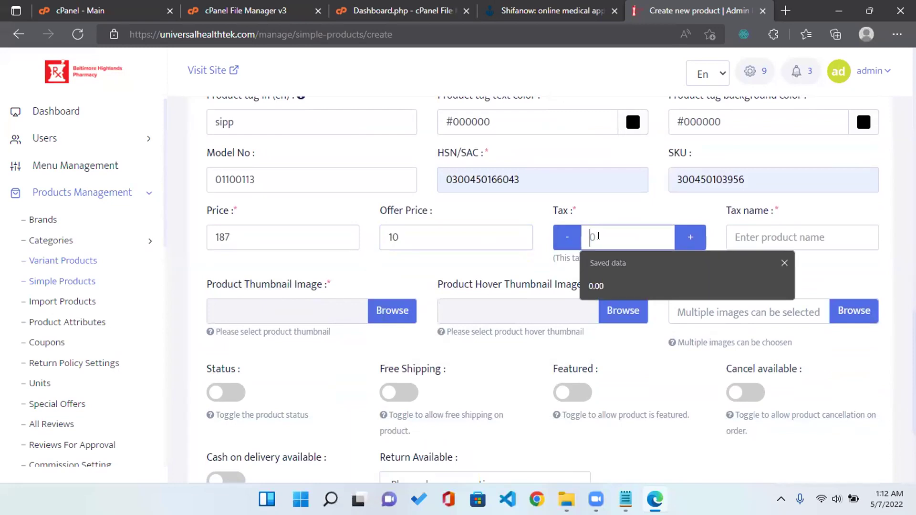
pyautogui.write('1')
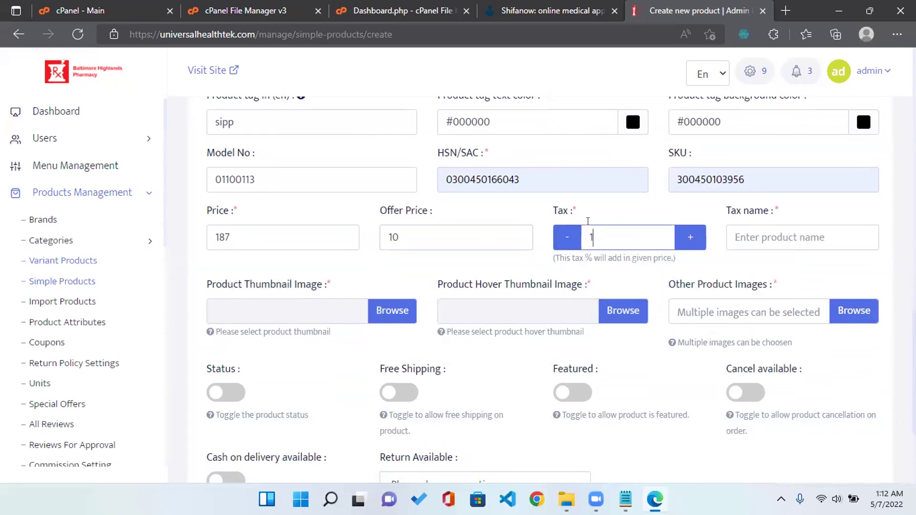
pyautogui.press('Tab')
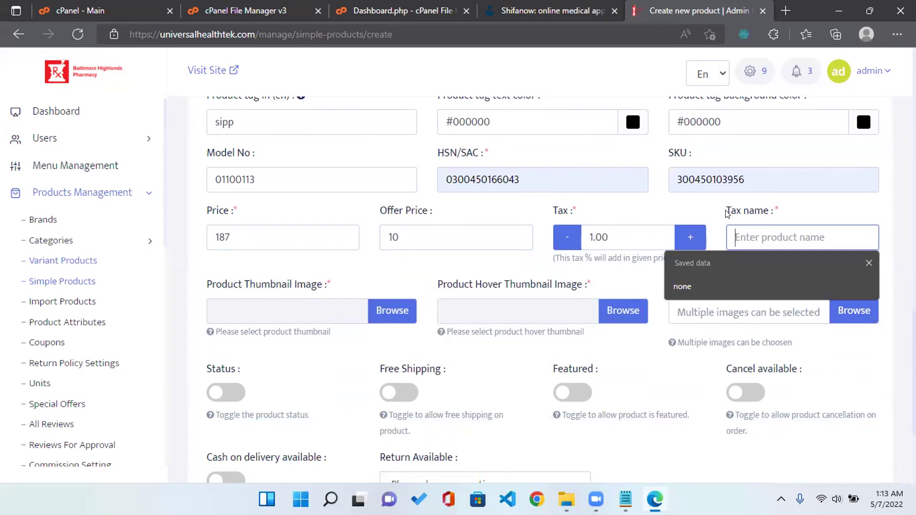
pyautogui.write('1')
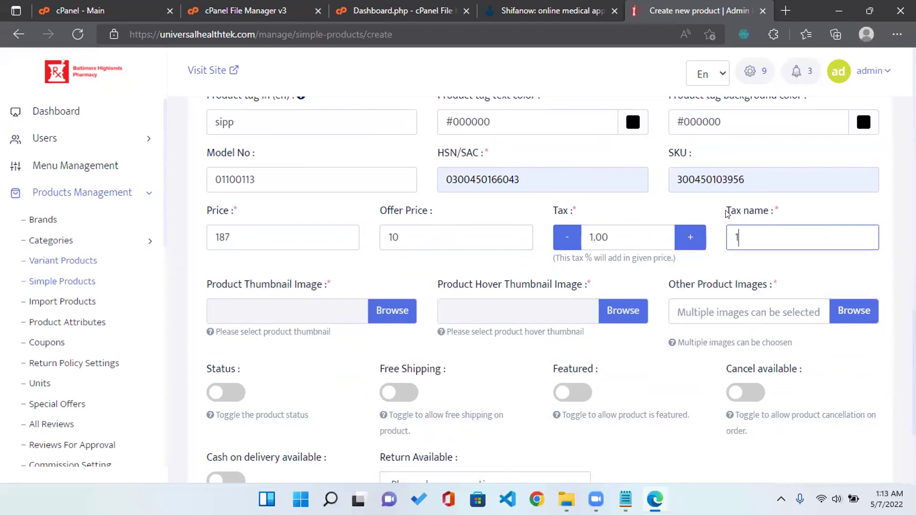
pyautogui.write('%')
pyautogui.scroll(-3, 372, 284)
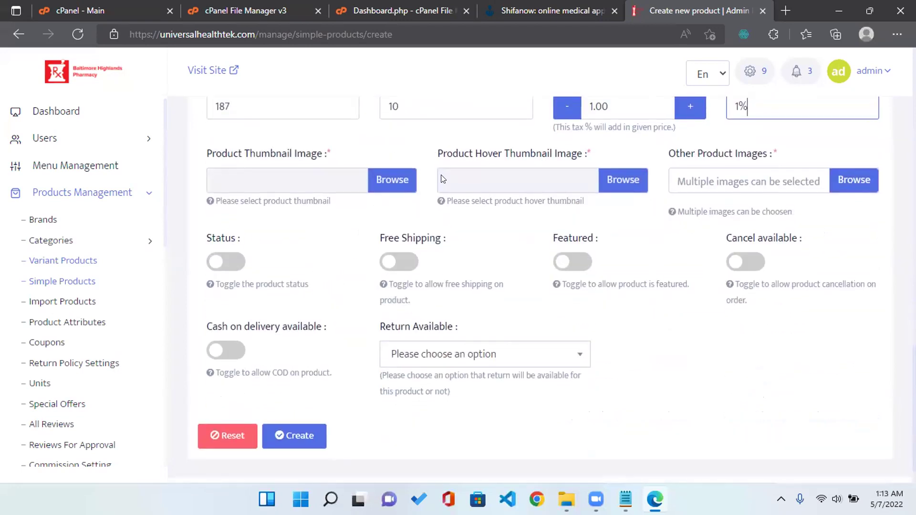
# - Search Bing images for 'sipplime' and open a picture in the large view
pyautogui.click(785, 10)
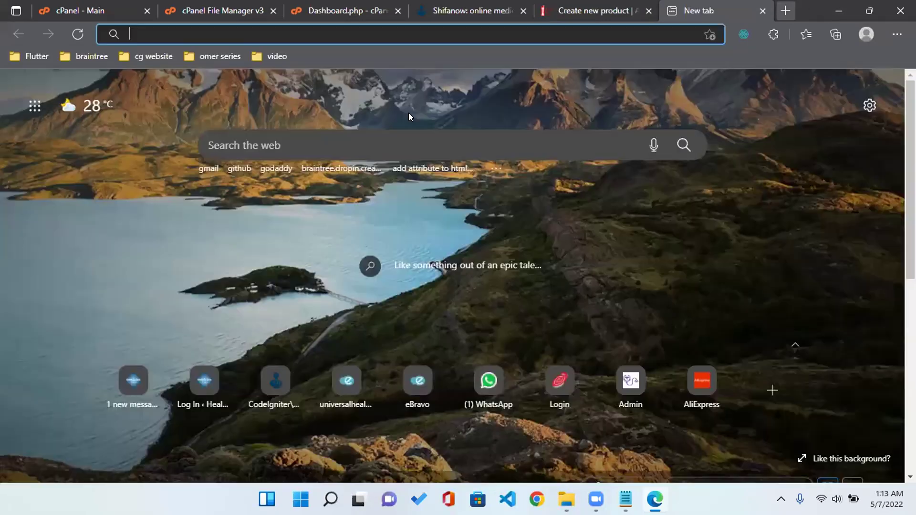
pyautogui.write('s')
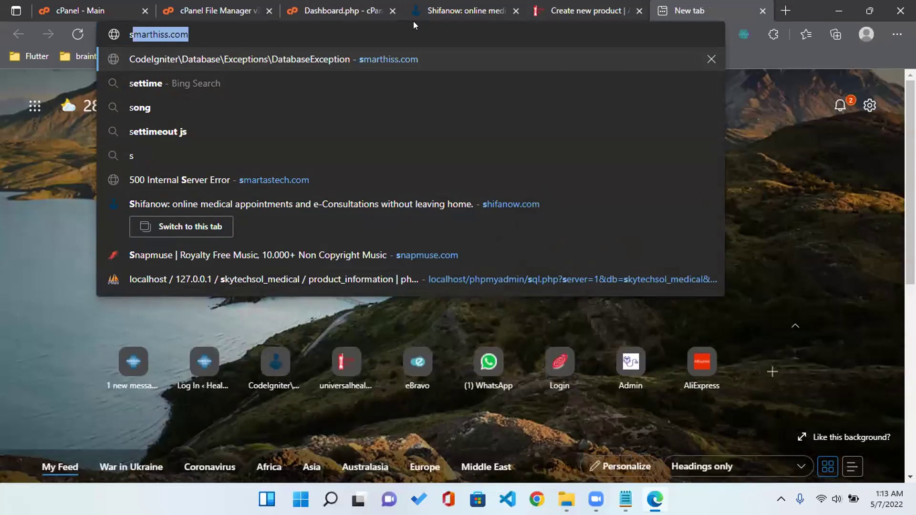
pyautogui.write('ipplim')
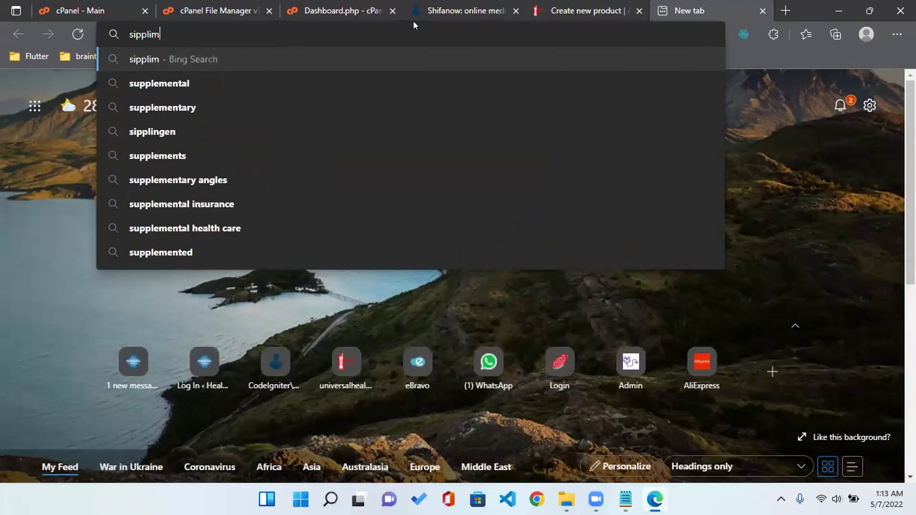
pyautogui.write('e')
pyautogui.press('Return')
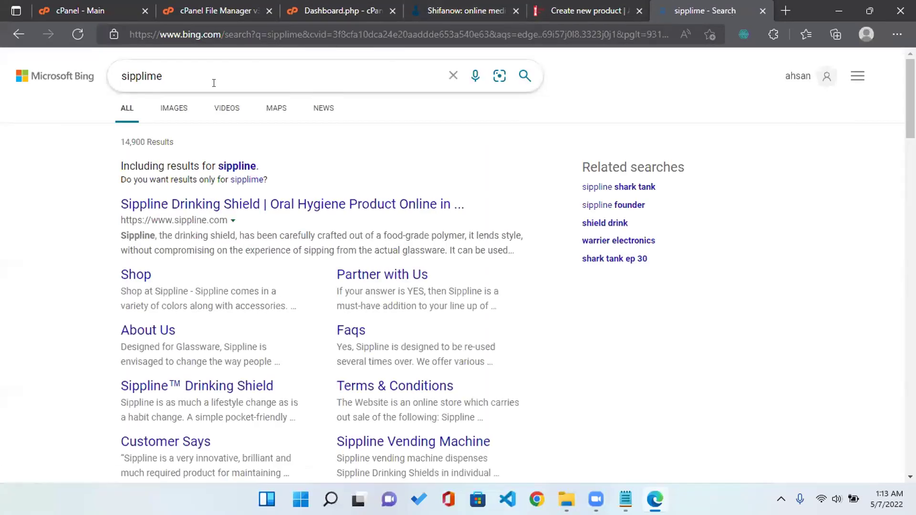
pyautogui.click(172, 110)
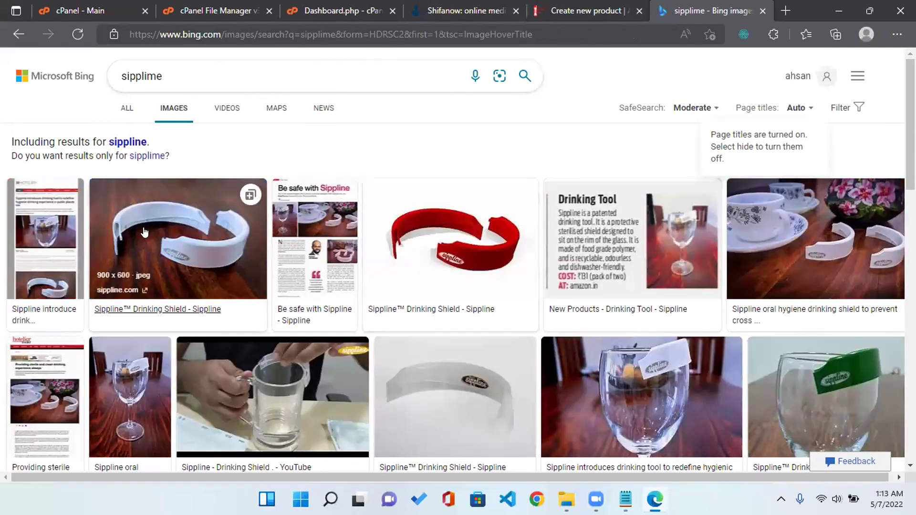
pyautogui.click(294, 224)
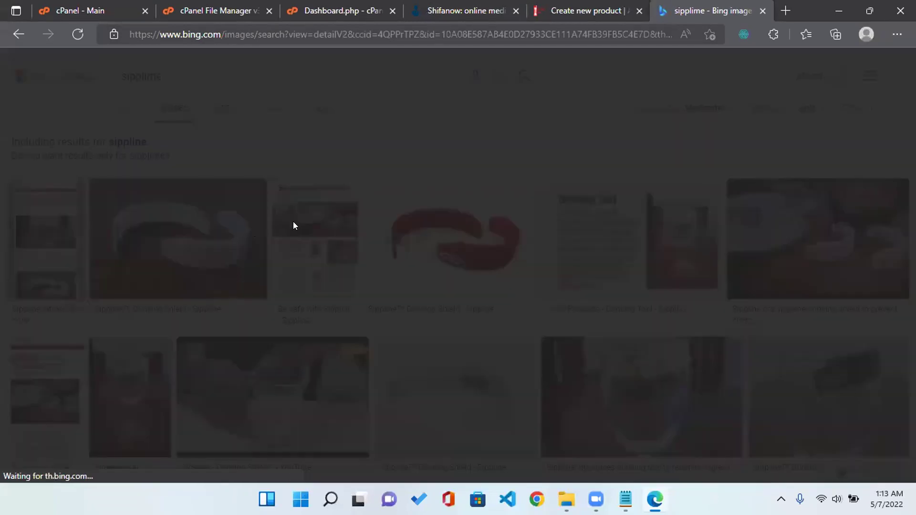
# - Save the grey curved-part picture as OIP.jpg instead of the first image
pyautogui.rightClick(345, 211)
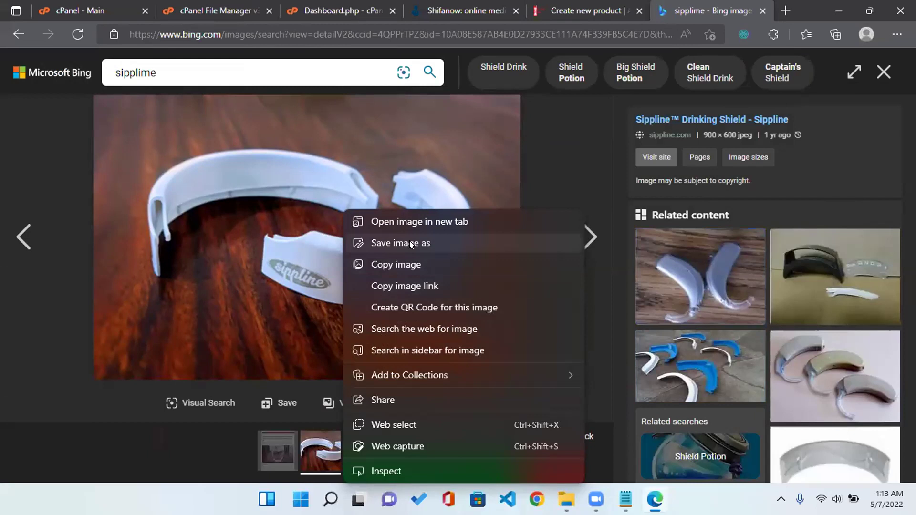
pyautogui.click(411, 243)
pyautogui.click(675, 299)
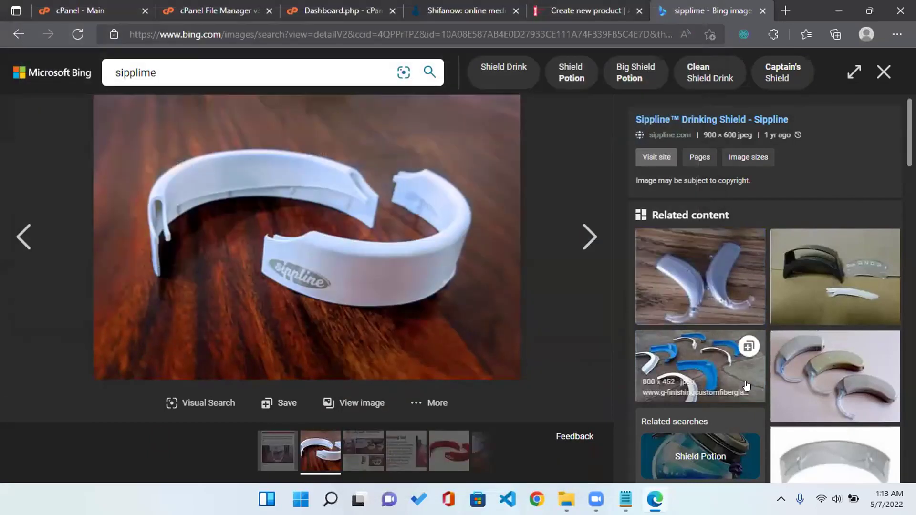
pyautogui.click(835, 457)
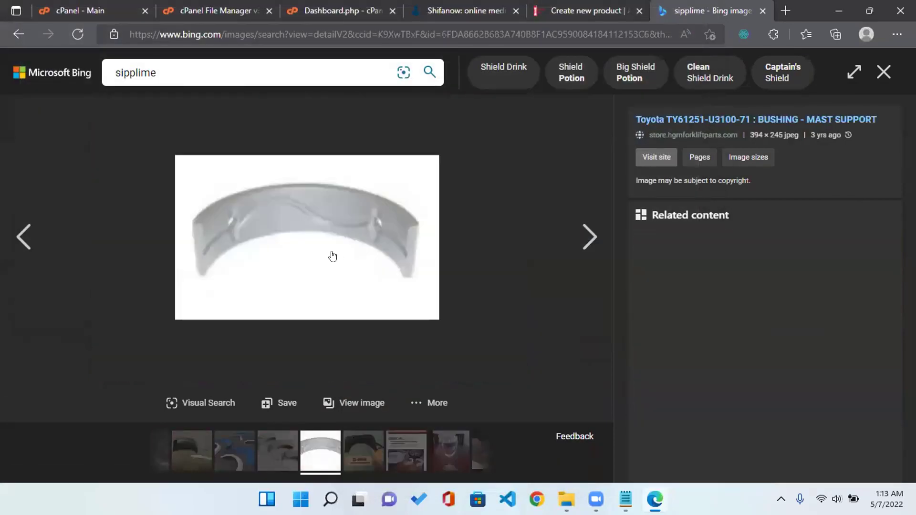
pyautogui.rightClick(345, 211)
pyautogui.click(386, 240)
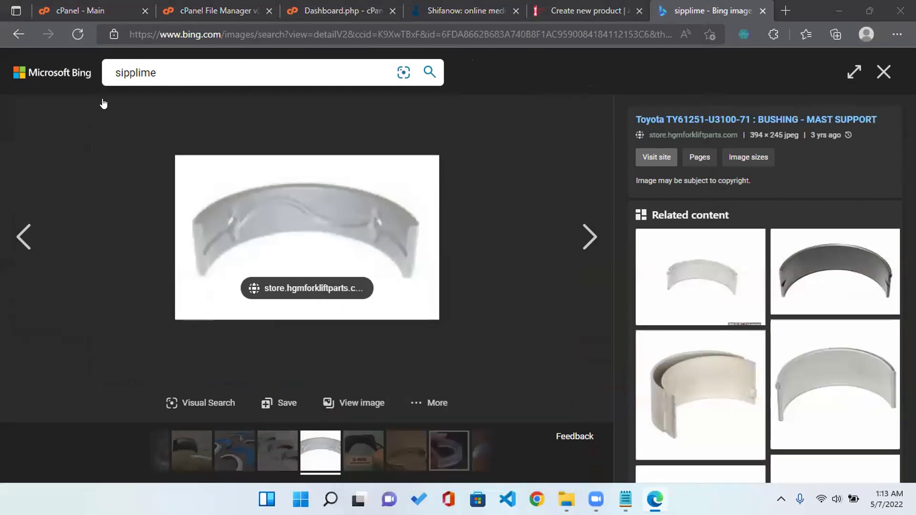
pyautogui.click(610, 299)
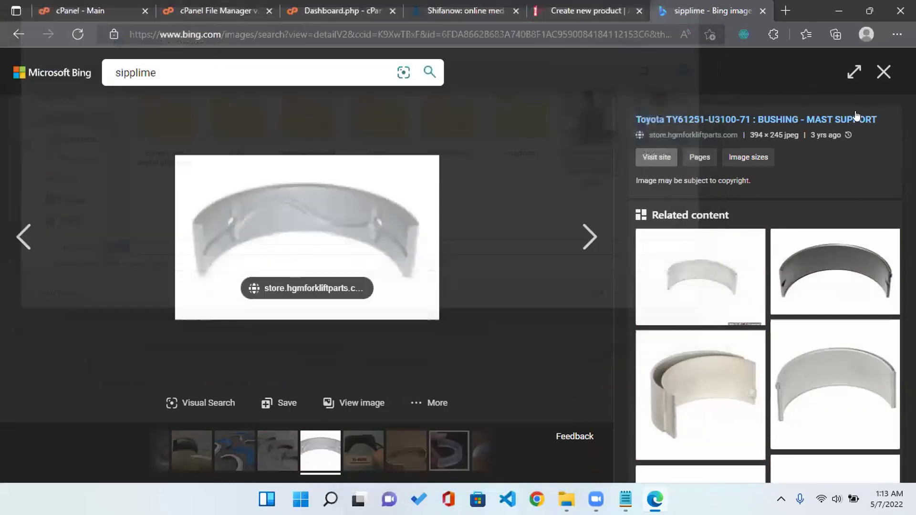
pyautogui.click(884, 72)
# - Upload OIP.jpg from the Desktop and set it as the product thumbnail
pyautogui.click(587, 11)
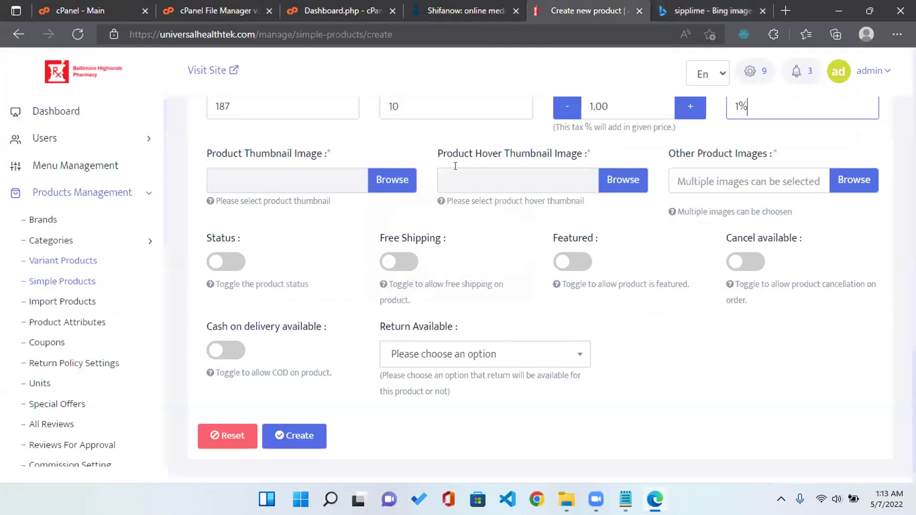
pyautogui.click(392, 178)
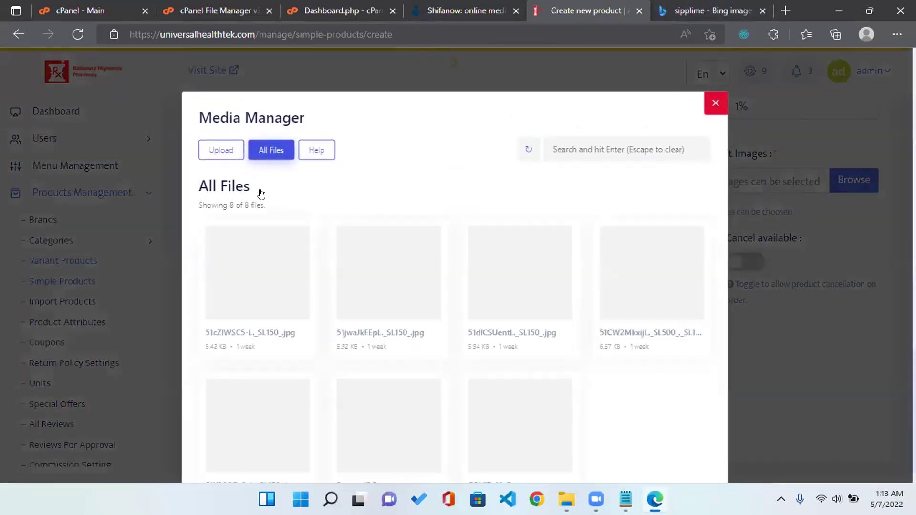
pyautogui.click(221, 150)
pyautogui.click(403, 288)
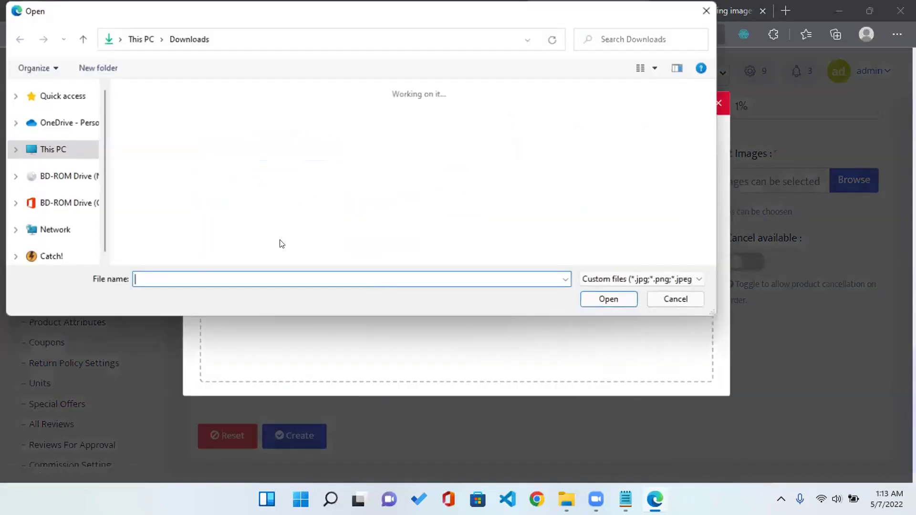
pyautogui.click(55, 118)
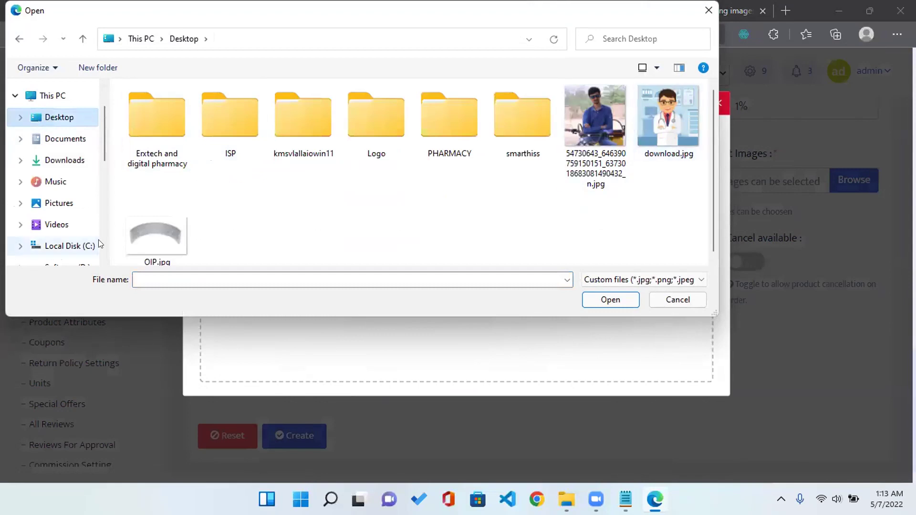
pyautogui.click(156, 235)
pyautogui.click(611, 299)
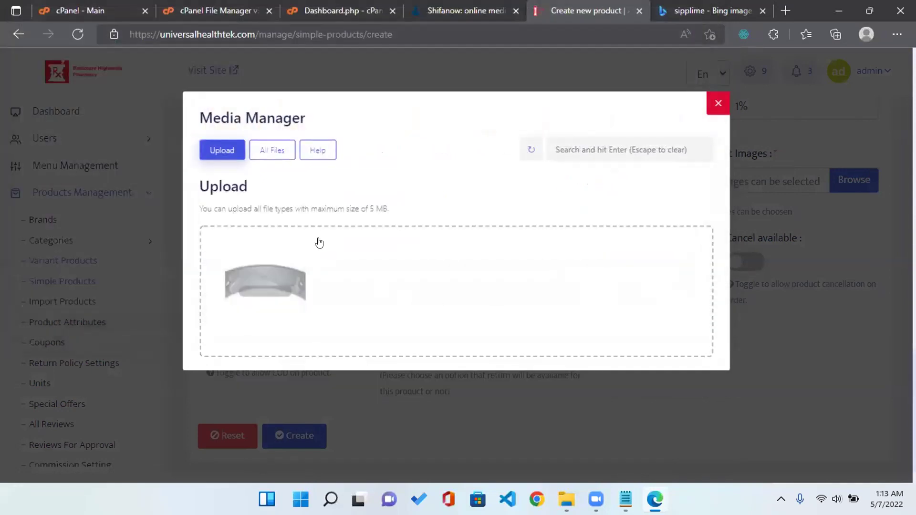
pyautogui.click(271, 150)
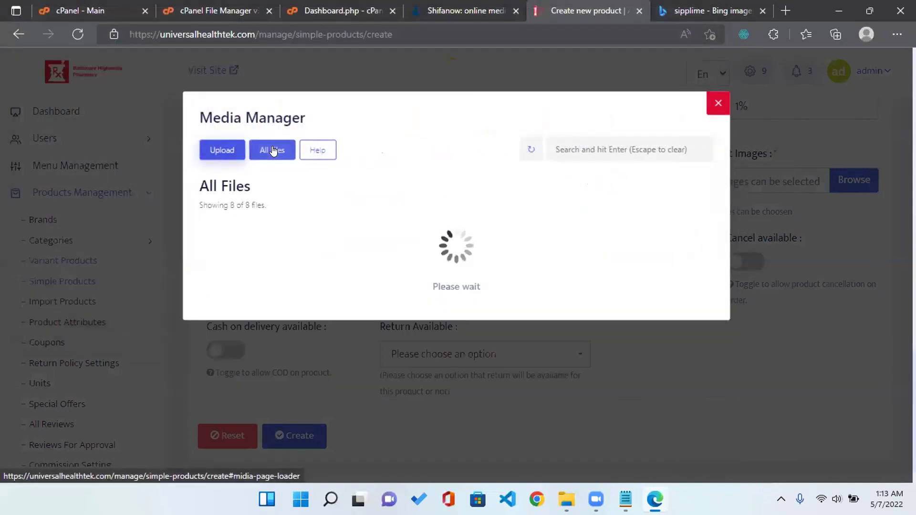
pyautogui.moveTo(293, 282)
pyautogui.click(254, 304)
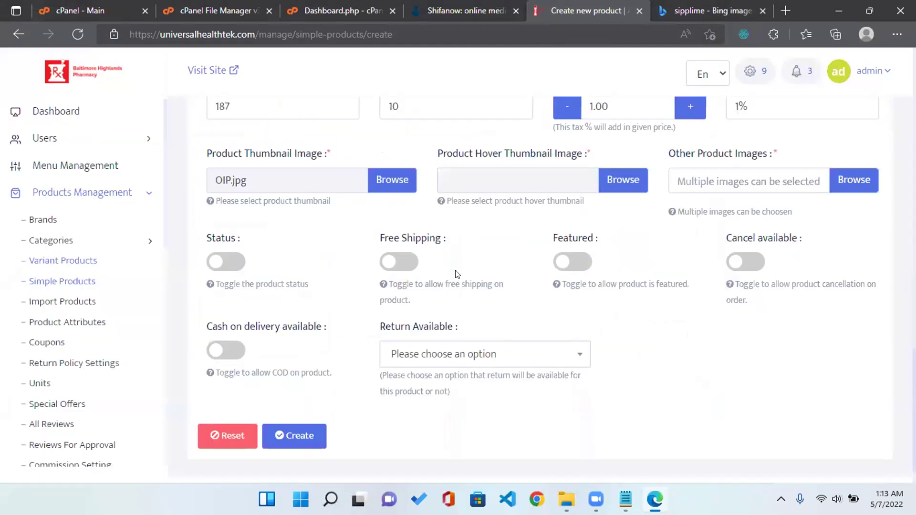
# - Use OIP.jpg for the hover thumbnail and other product images, and make the product active
pyautogui.click(618, 181)
pyautogui.moveTo(266, 275)
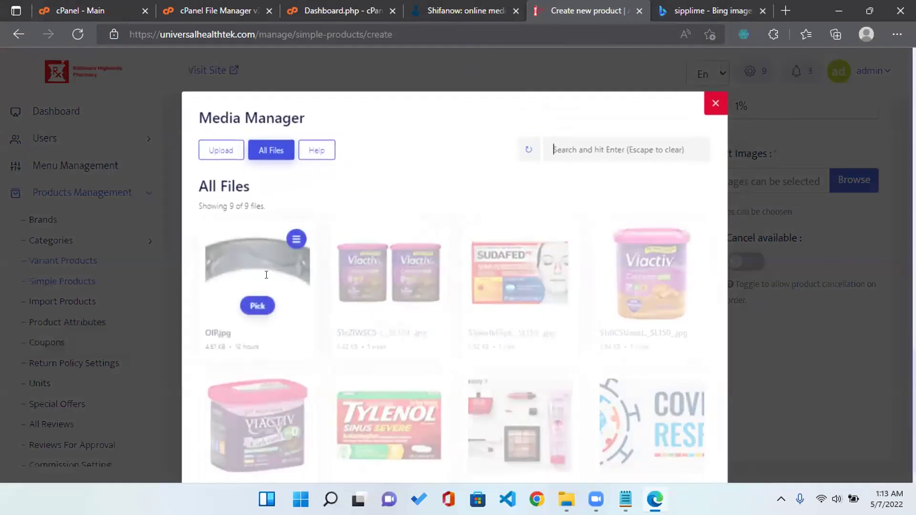
pyautogui.click(257, 305)
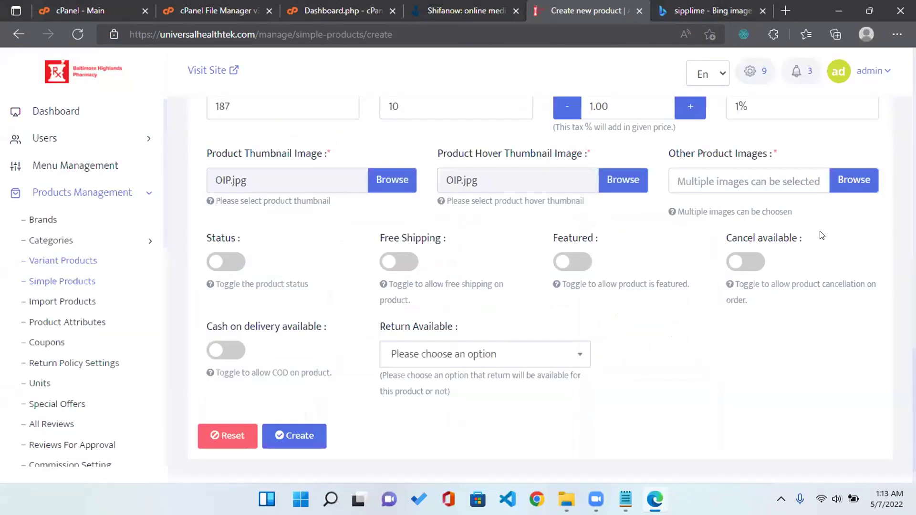
pyautogui.click(858, 181)
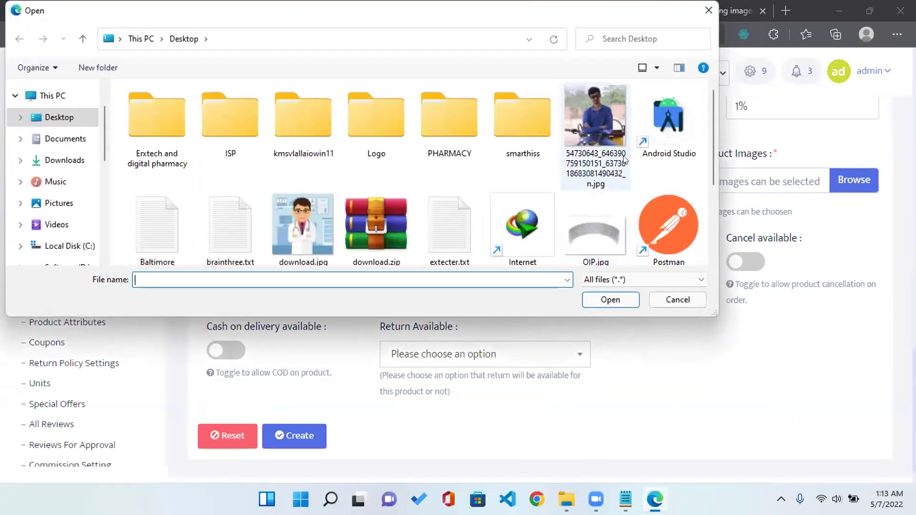
pyautogui.scroll(-1, 606, 198)
pyautogui.click(605, 198)
pyautogui.click(609, 299)
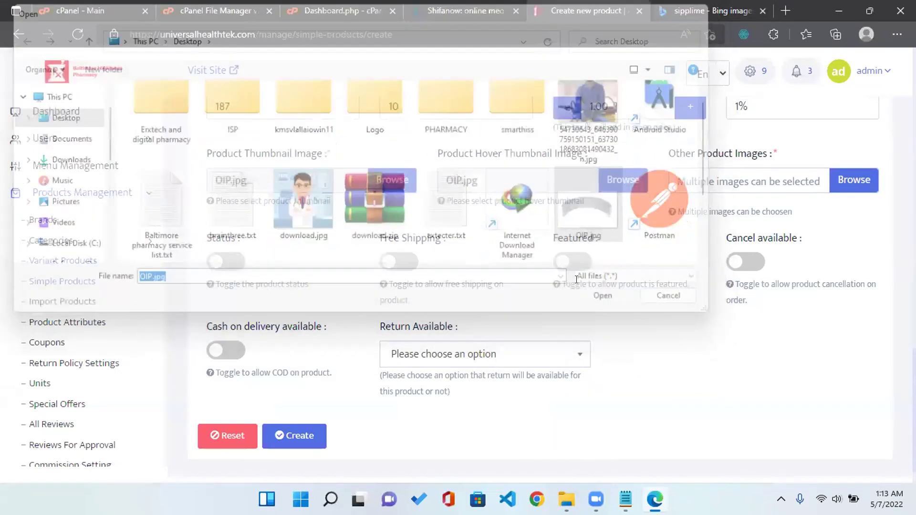
pyautogui.scroll(-1, 327, 252)
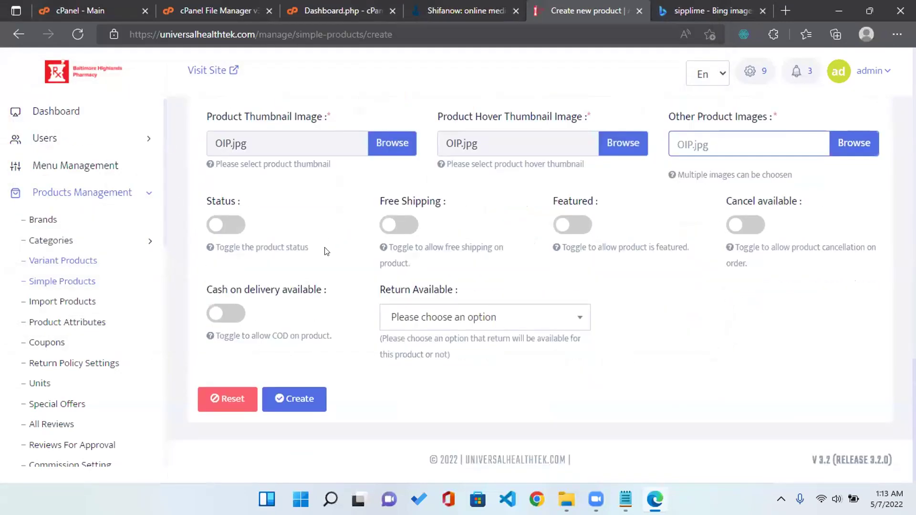
pyautogui.click(219, 228)
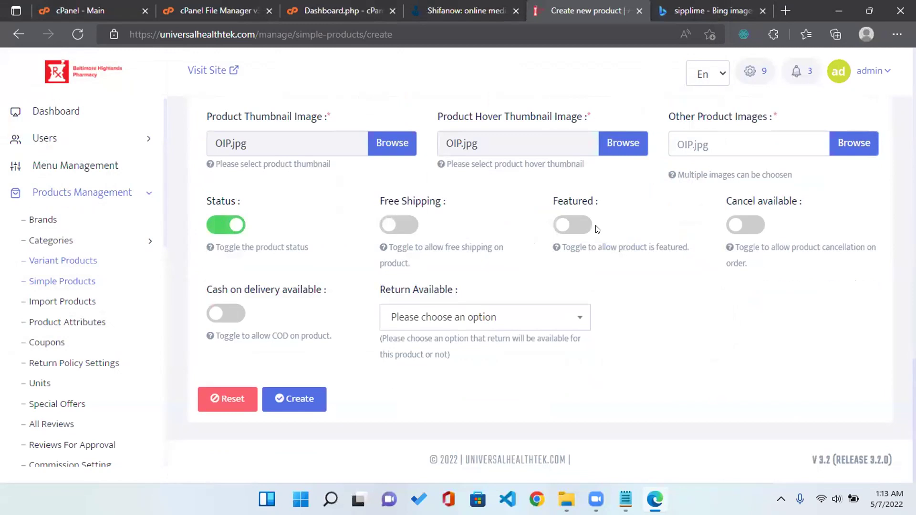
# - Switch on Status and Featured, set Return Not Available, and create the product
pyautogui.doubleClick(561, 201)
pyautogui.click(573, 222)
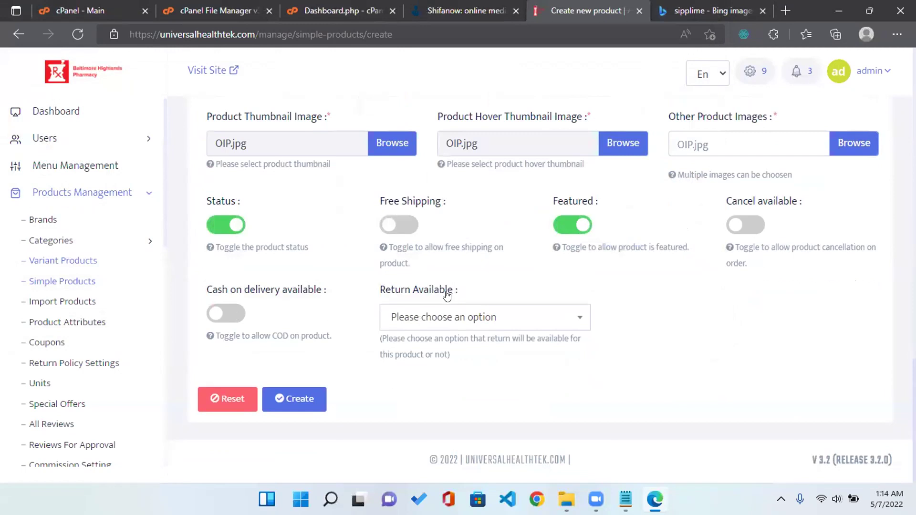
pyautogui.click(467, 310)
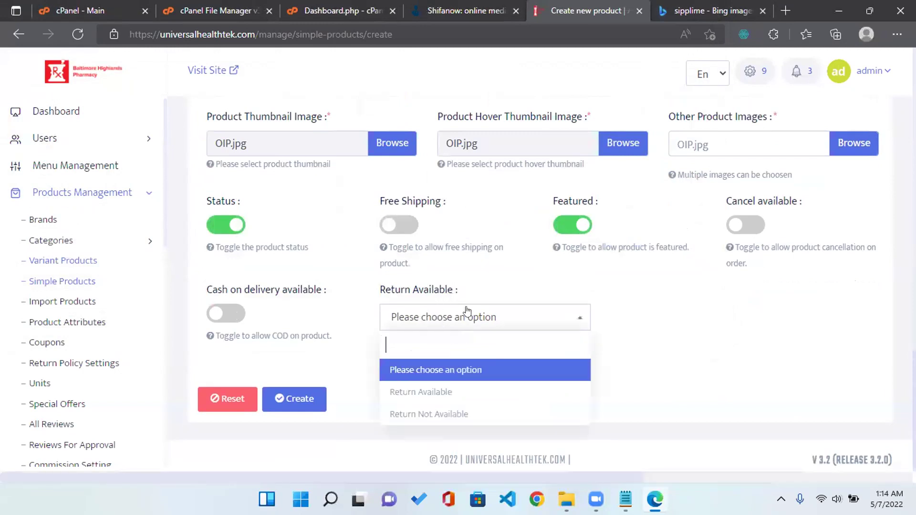
pyautogui.click(434, 416)
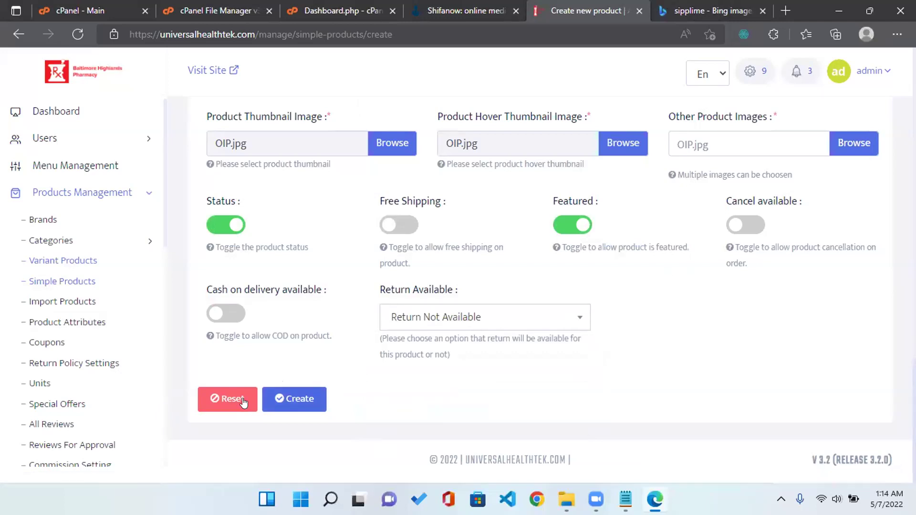
pyautogui.click(306, 402)
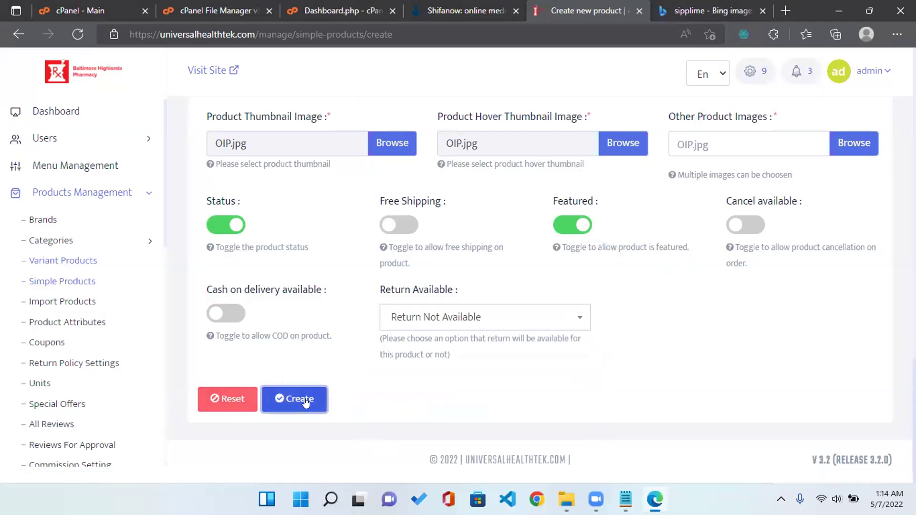
# - Dismiss the browser save prompt and review sipplime's pricing summary ($188.87, offer $10.10)
pyautogui.click(660, 265)
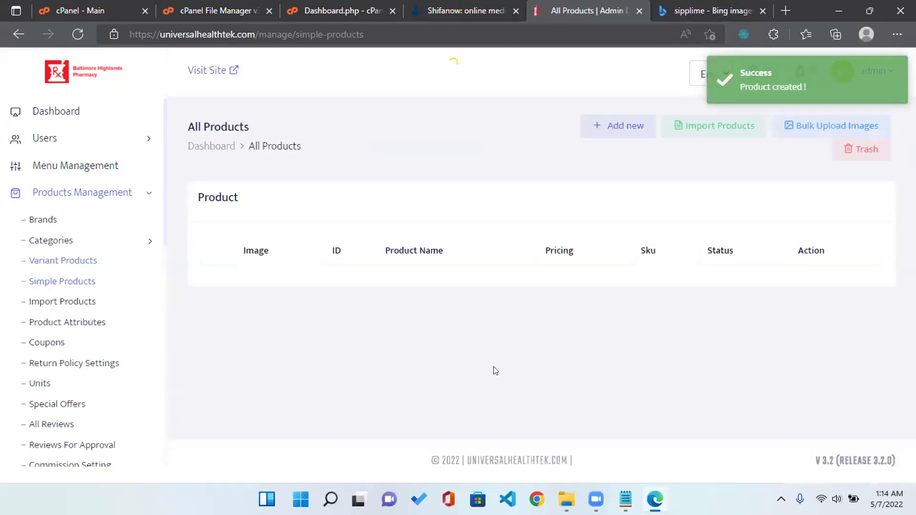
pyautogui.scroll(-5, 482, 307)
pyautogui.moveTo(370, 314); pyautogui.dragTo(305, 314)
pyautogui.scroll(1, 613, 377)
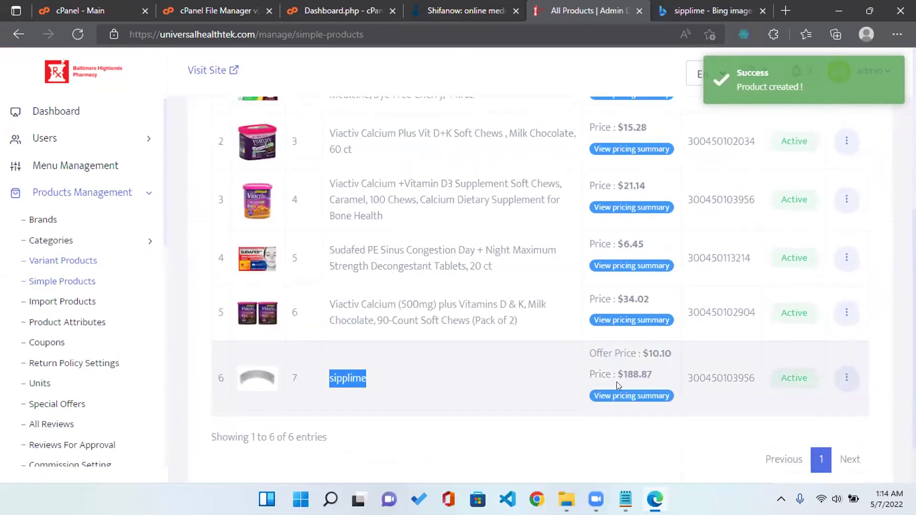
pyautogui.click(629, 396)
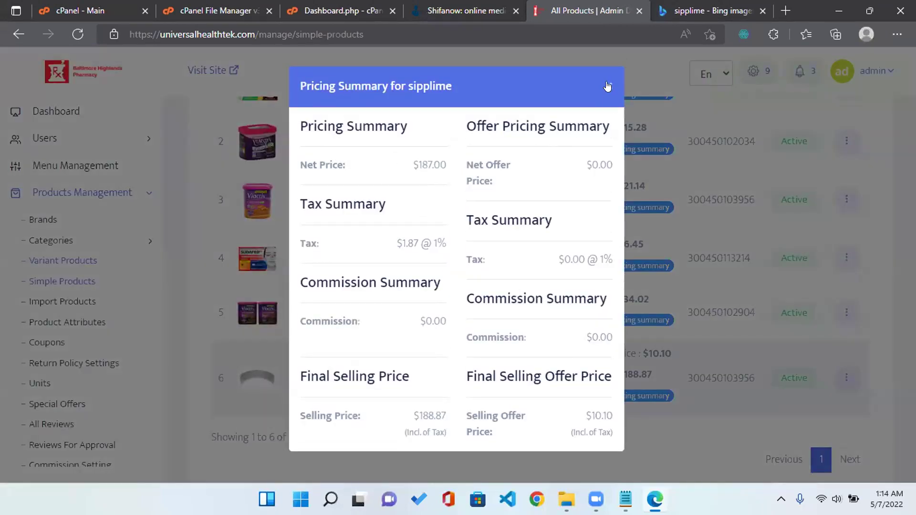
pyautogui.click(608, 86)
# - Open the sipplime row's actions menu and choose Edit
pyautogui.click(846, 378)
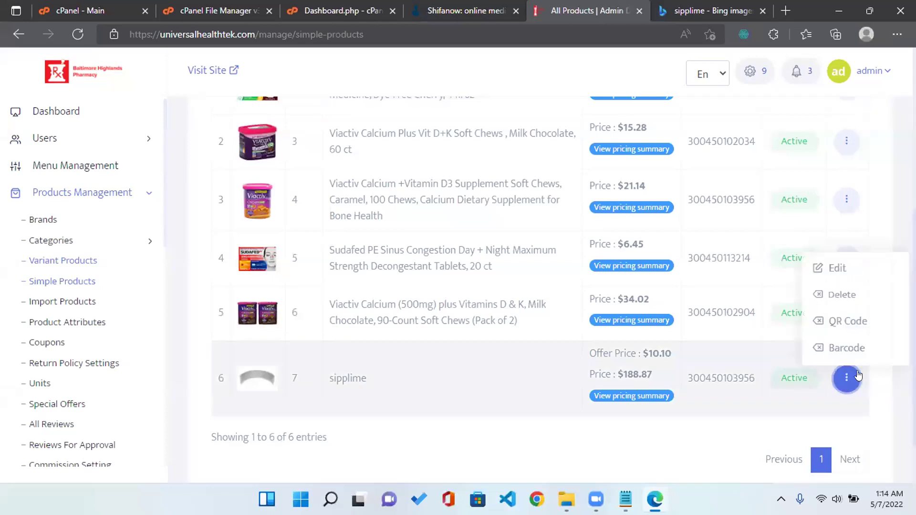
pyautogui.rightClick(841, 321)
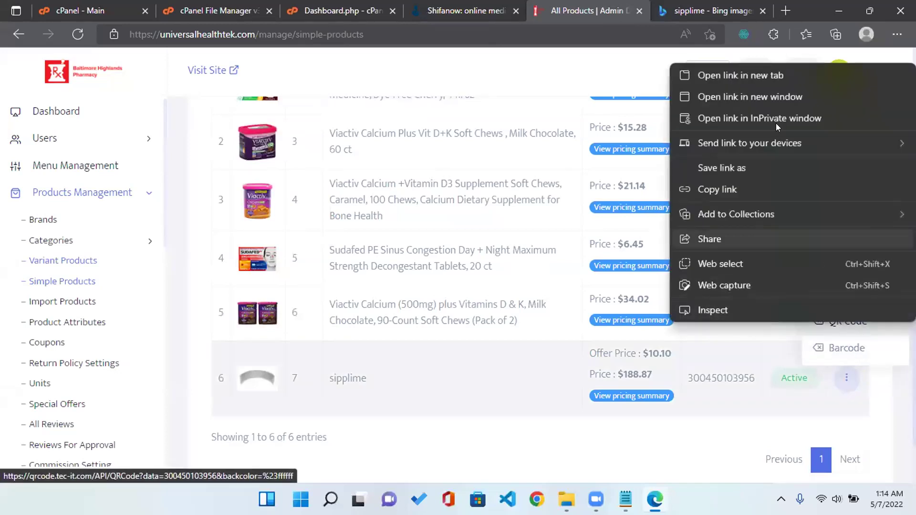
pyautogui.click(852, 398)
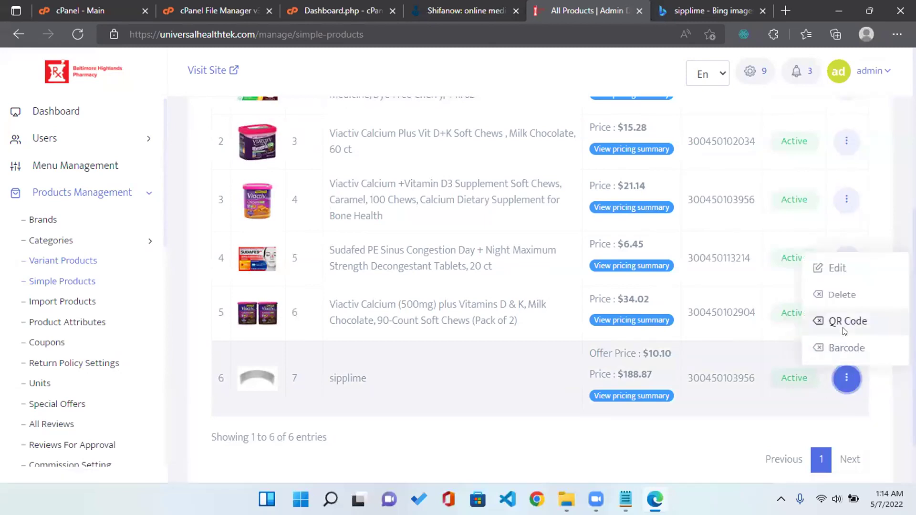
pyautogui.rightClick(847, 321)
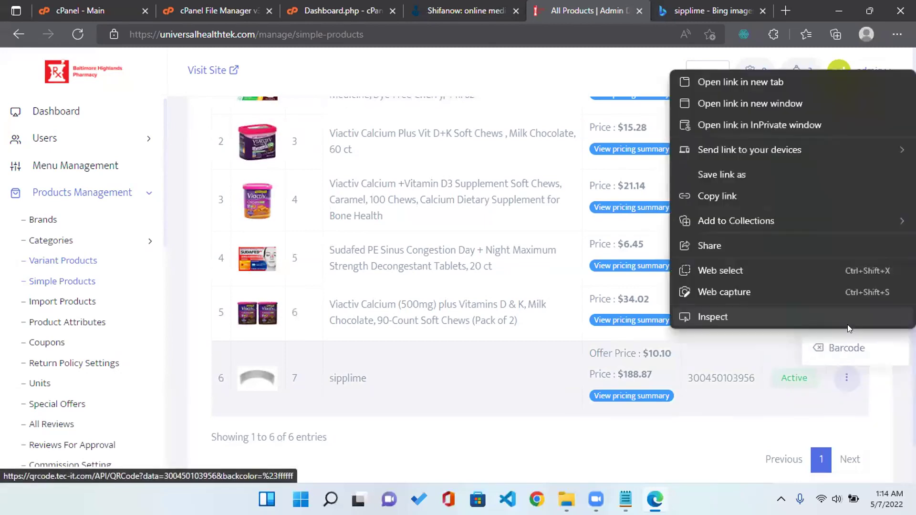
pyautogui.click(839, 378)
pyautogui.click(838, 379)
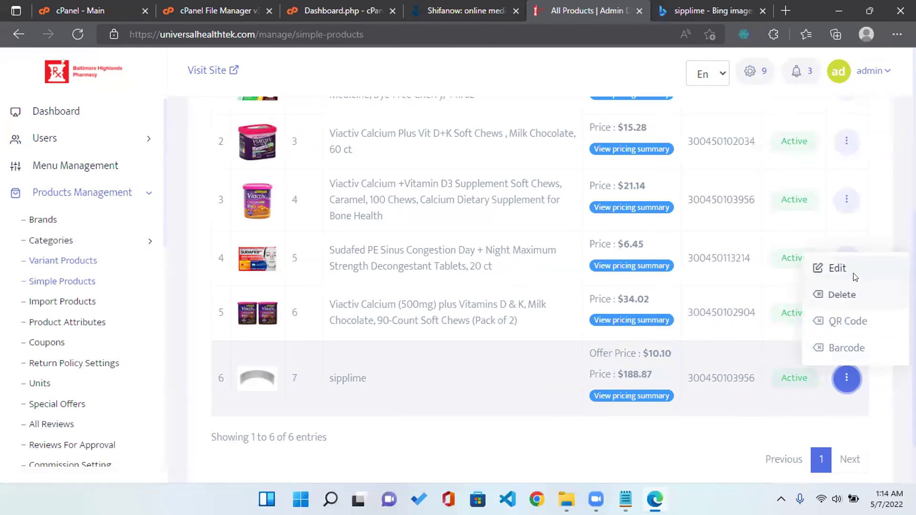
pyautogui.click(851, 269)
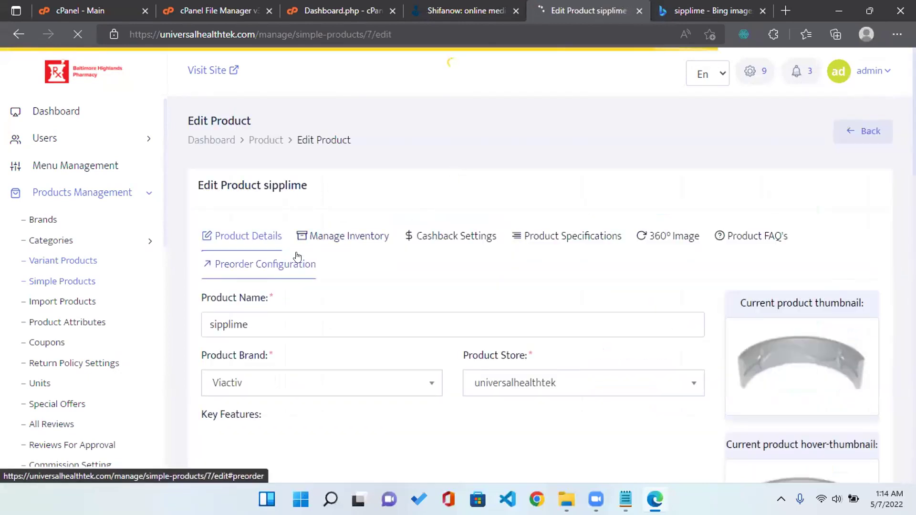
# - Change sipplime's stock to 10 under Manage Inventory and save with Update
pyautogui.scroll(-5, 303, 246)
pyautogui.scroll(3, 334, 227)
pyautogui.scroll(2, 334, 229)
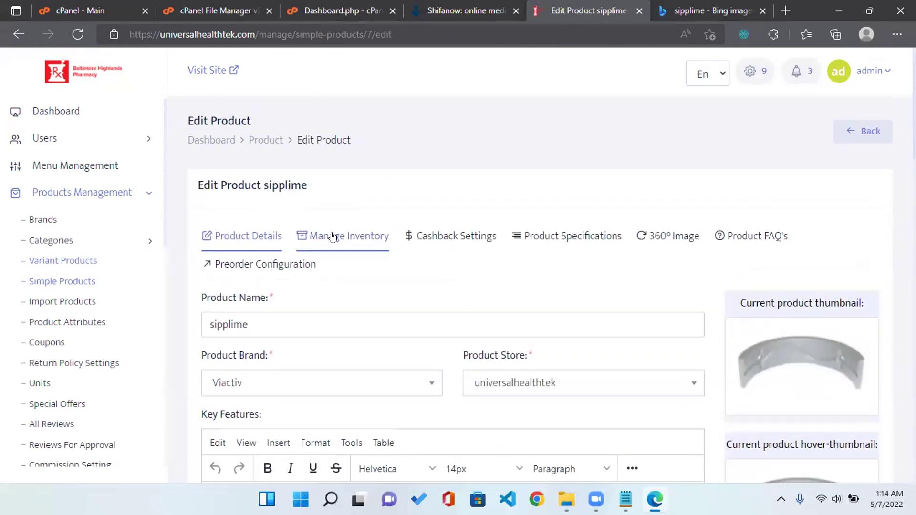
pyautogui.click(328, 229)
pyautogui.click(229, 350)
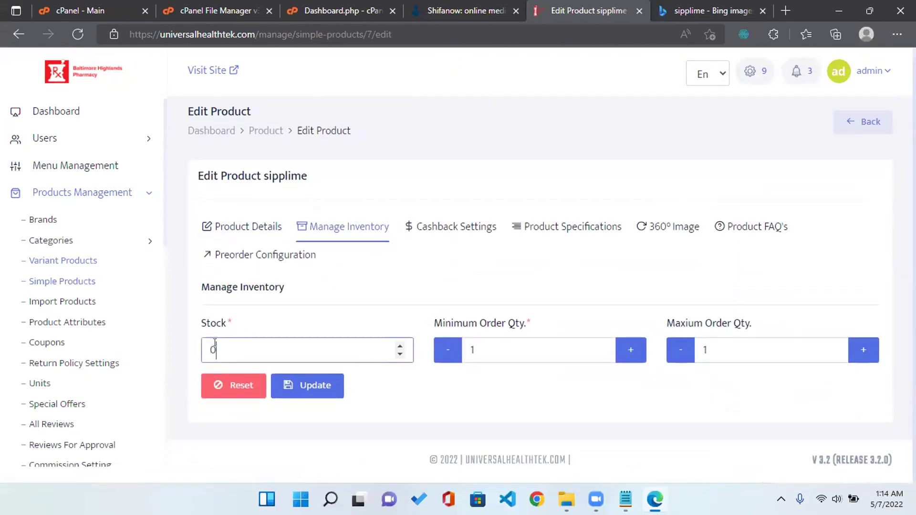
pyautogui.moveTo(224, 350); pyautogui.dragTo(199, 348)
pyautogui.click(705, 349)
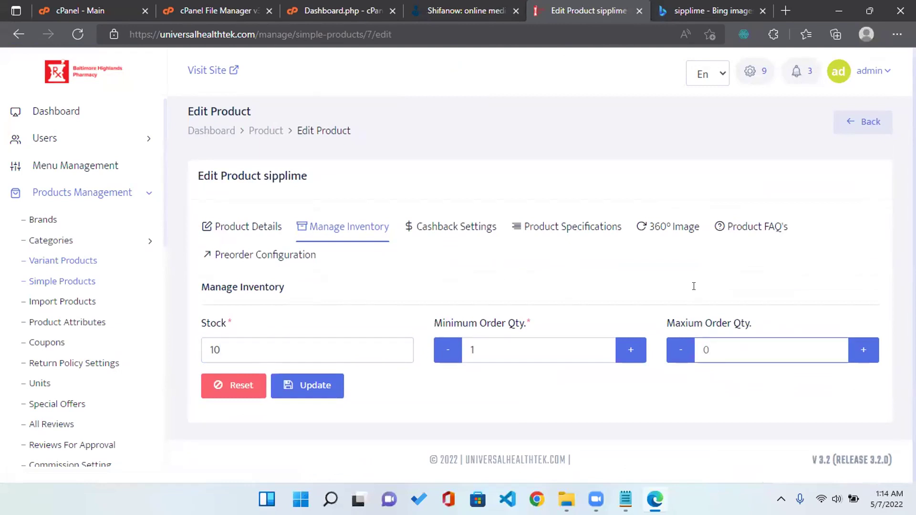
pyautogui.click(303, 381)
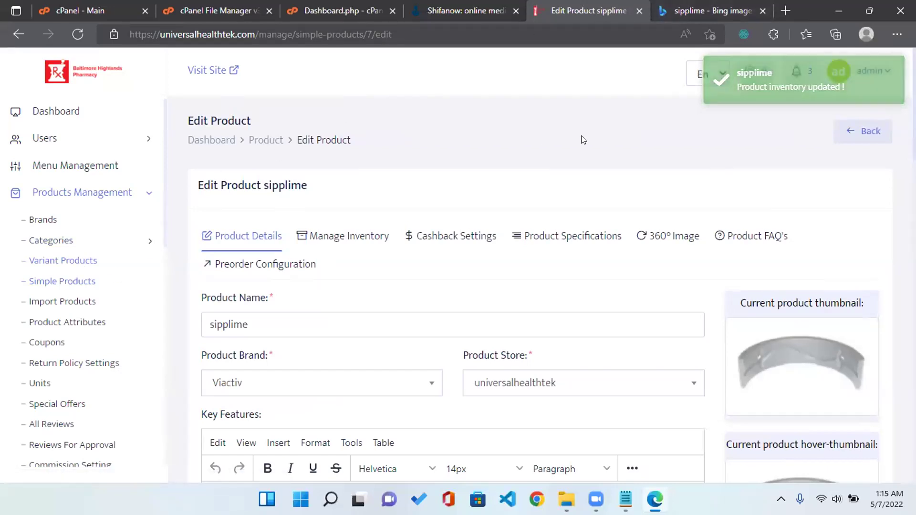
pyautogui.rightClick(201, 72)
# - Check sipplime's live storefront page ($10.10, in stock, no return), then return to Edit Product
pyautogui.click(227, 89)
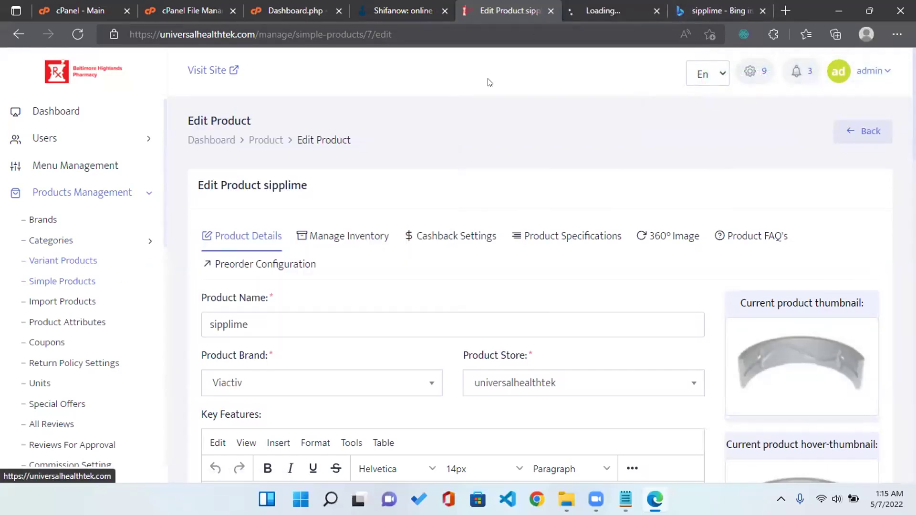
pyautogui.click(612, 11)
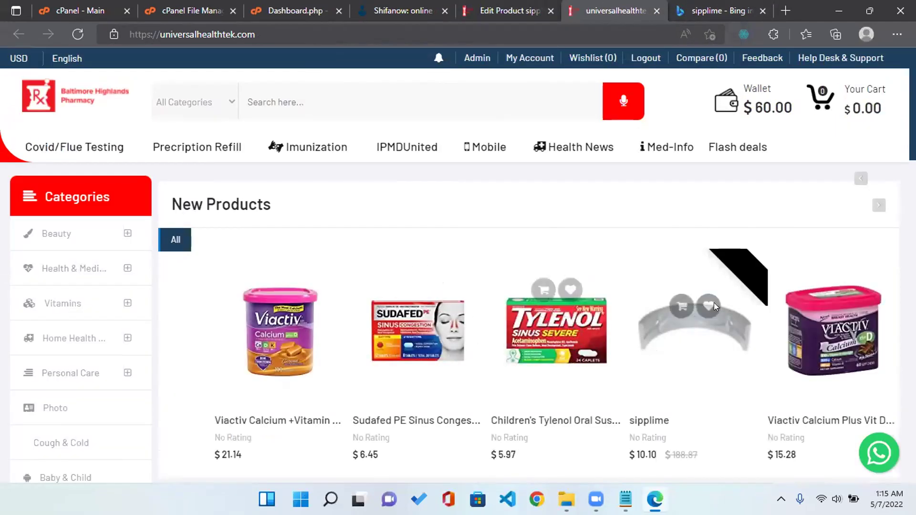
pyautogui.moveTo(682, 361)
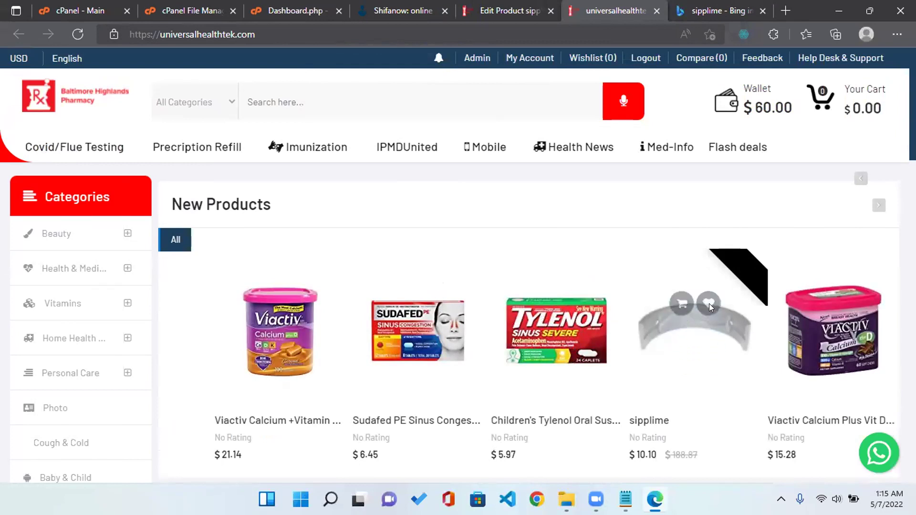
pyautogui.scroll(-3, 709, 303)
pyautogui.click(692, 190)
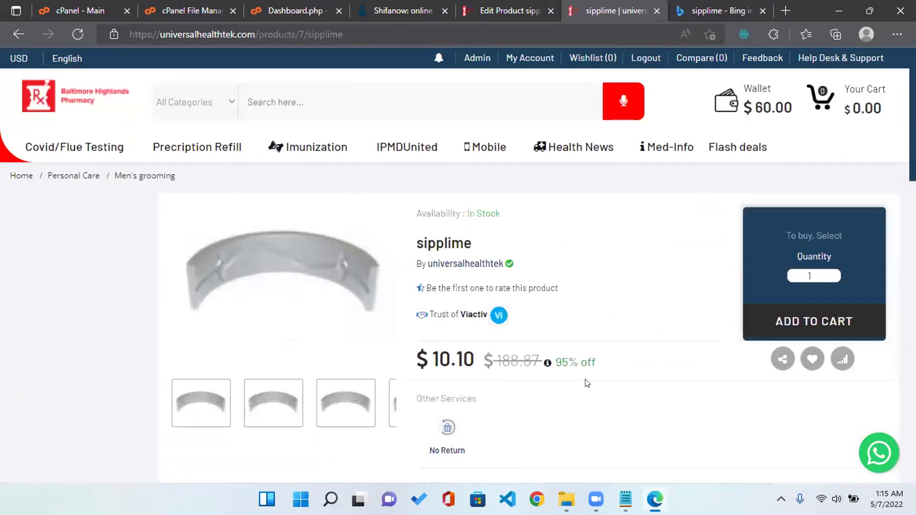
pyautogui.scroll(-2, 486, 191)
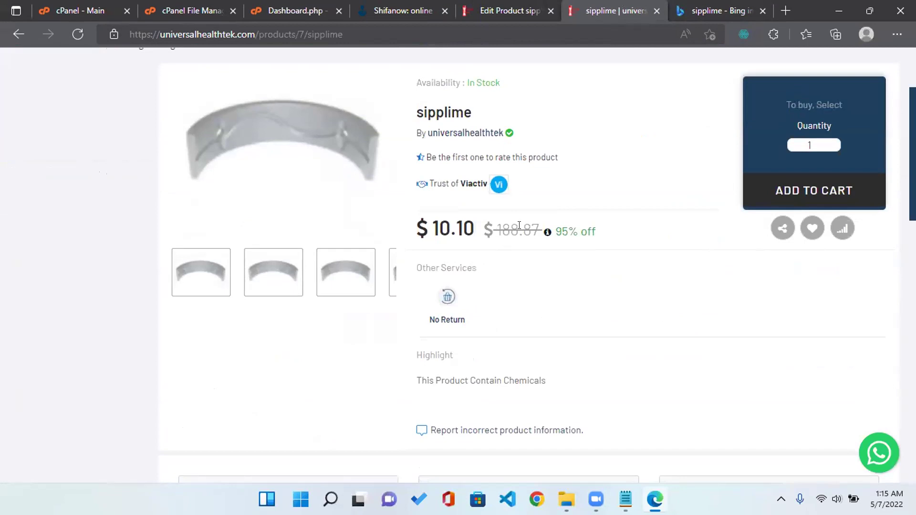
pyautogui.scroll(-3, 515, 230)
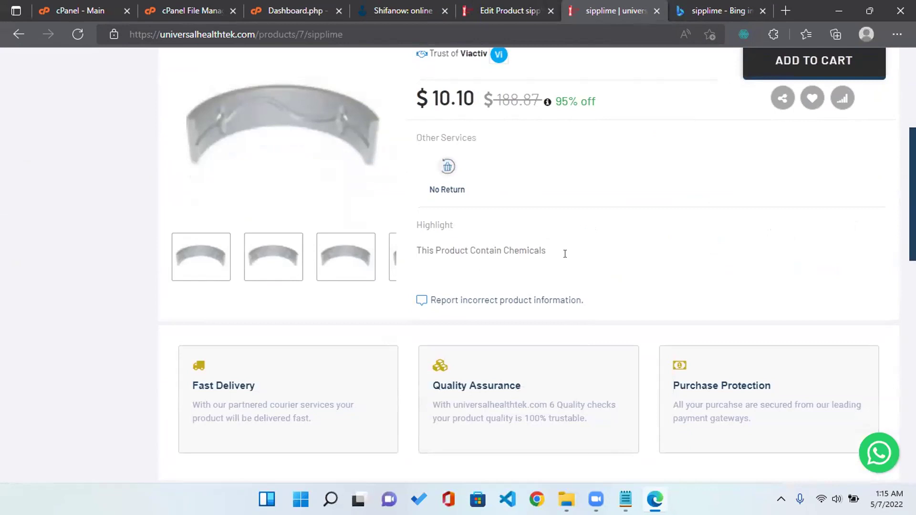
pyautogui.scroll(6, 427, 253)
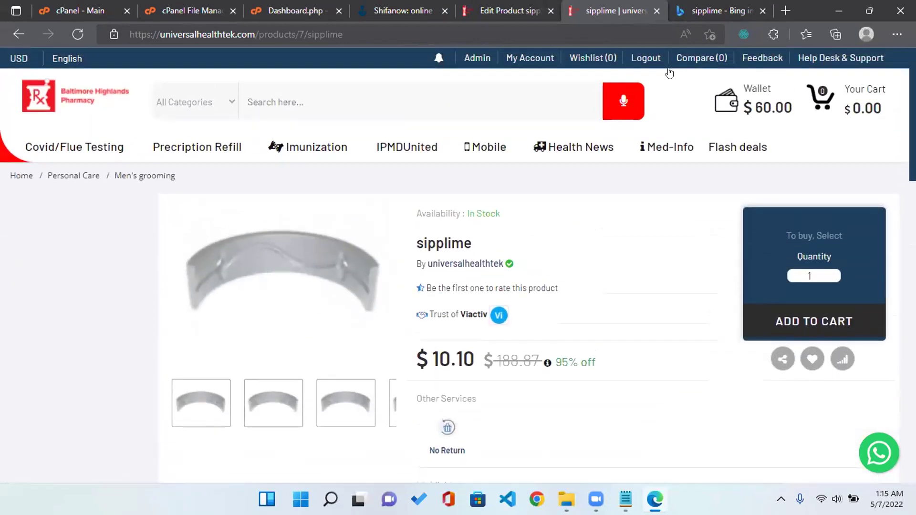
pyautogui.click(740, 5)
pyautogui.click(512, 11)
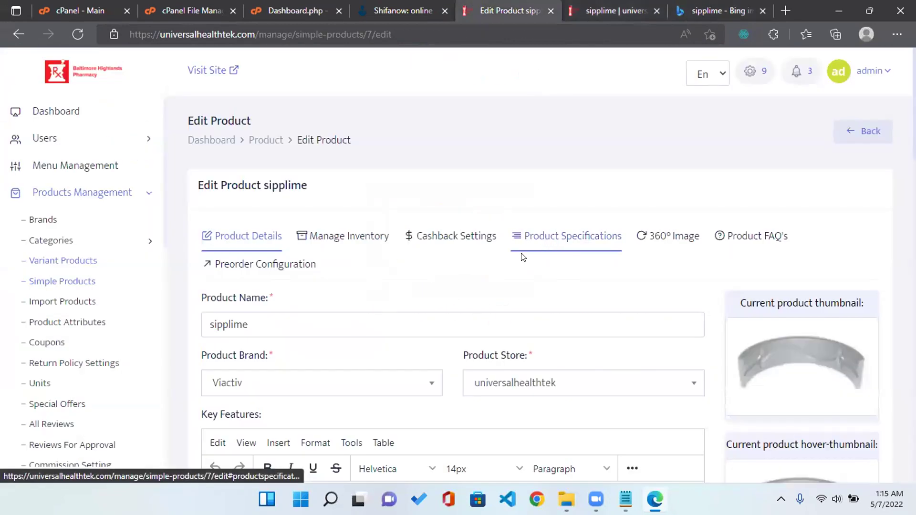
pyautogui.scroll(-2, 523, 257)
pyautogui.scroll(-2, 523, 256)
pyautogui.click(49, 282)
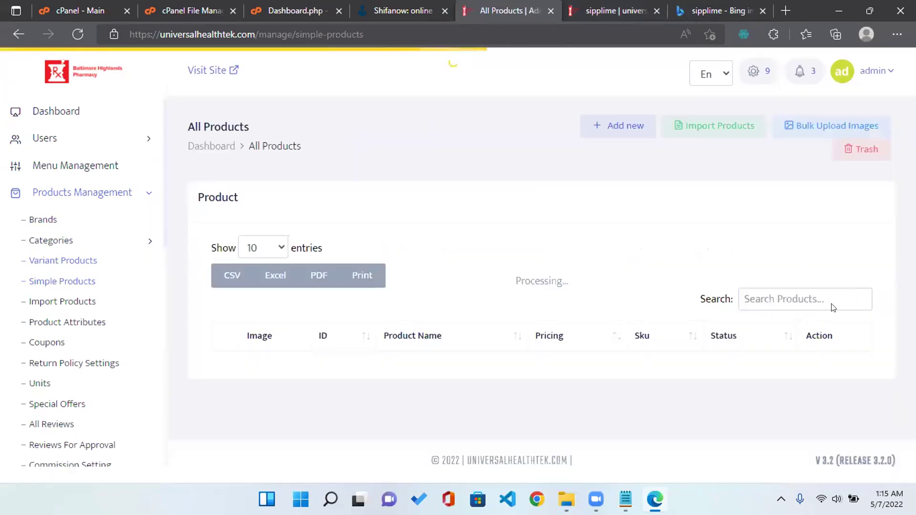
pyautogui.scroll(-5, 624, 365)
pyautogui.click(846, 313)
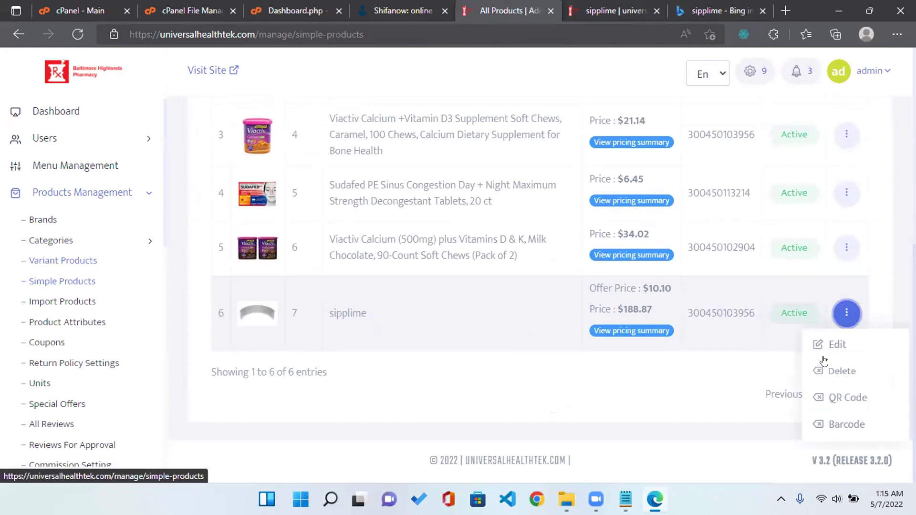
pyautogui.rightClick(836, 402)
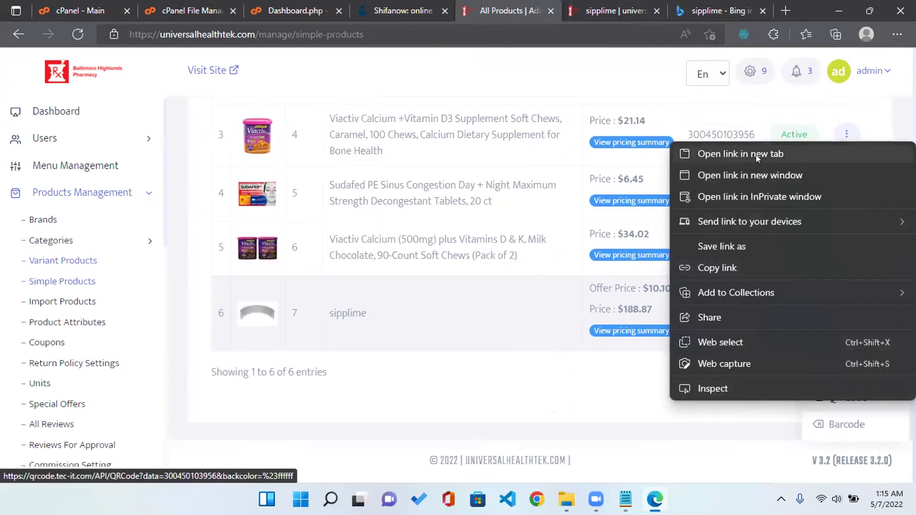
pyautogui.click(755, 155)
pyautogui.click(544, 10)
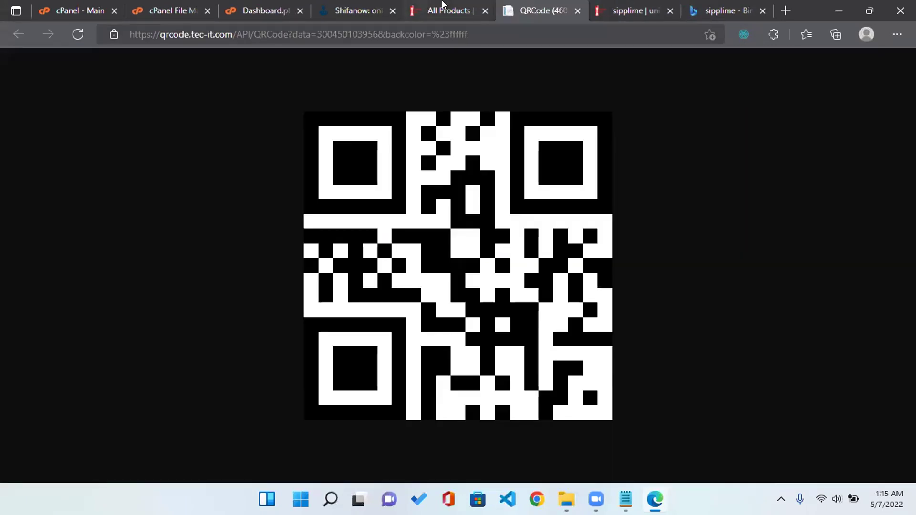
pyautogui.click(443, 5)
pyautogui.rightClick(836, 417)
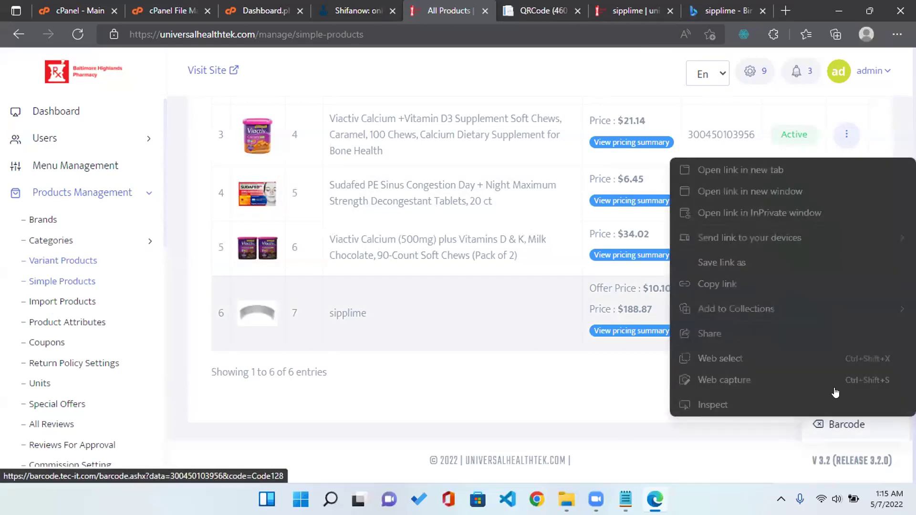
pyautogui.click(771, 170)
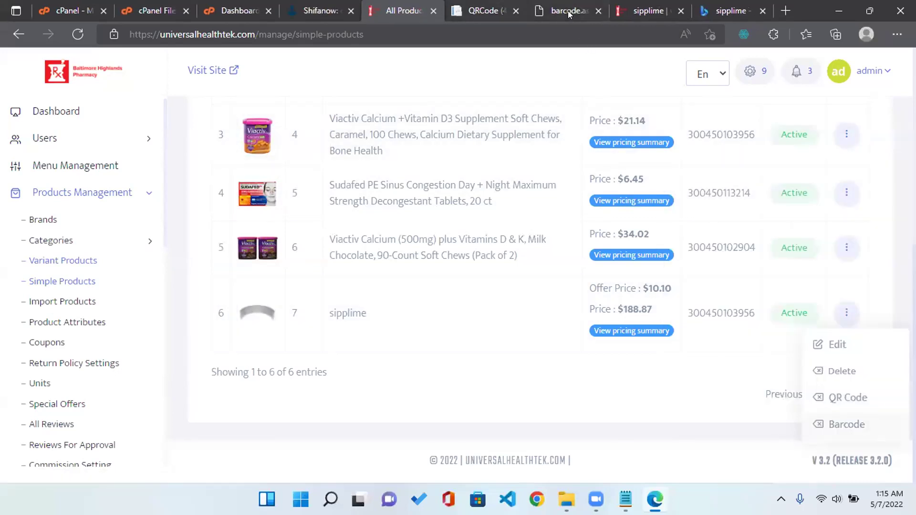
pyautogui.click(563, 10)
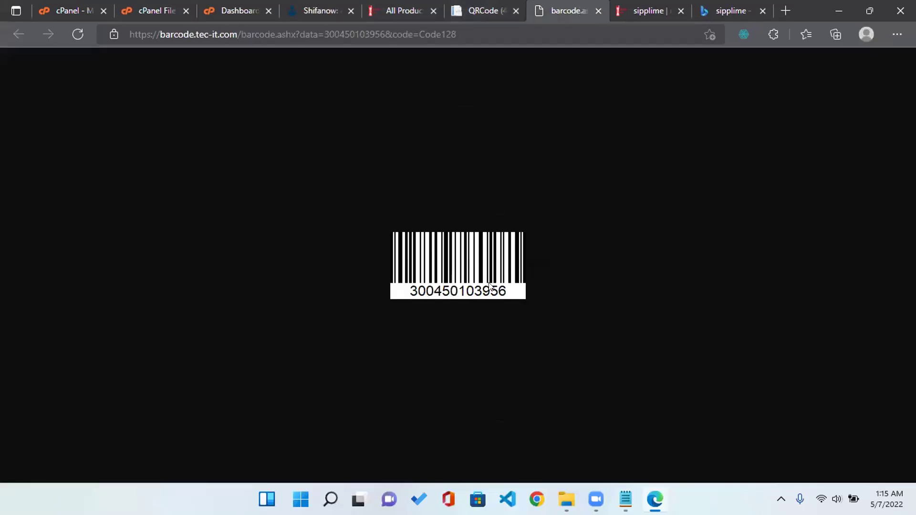
pyautogui.click(486, 10)
pyautogui.click(542, 6)
pyautogui.click(498, 5)
pyautogui.click(515, 11)
pyautogui.click(515, 11)
pyautogui.scroll(3, 389, 97)
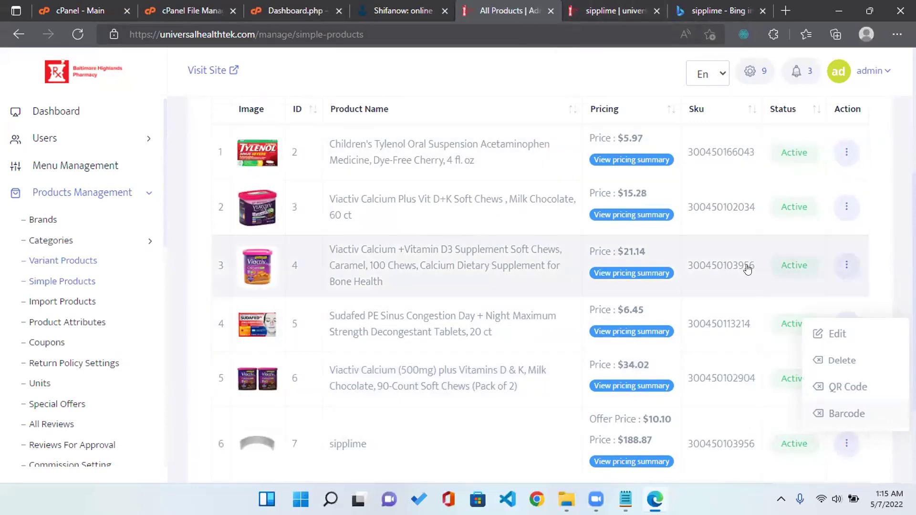
pyautogui.click(745, 294)
pyautogui.scroll(5, 745, 294)
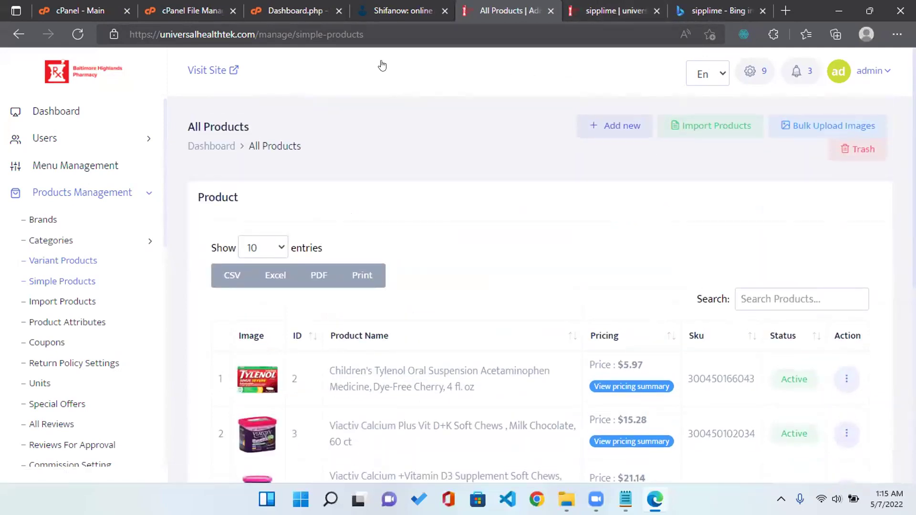
# - Log out of the storefront and close the admin All Products tab
pyautogui.click(131, 192)
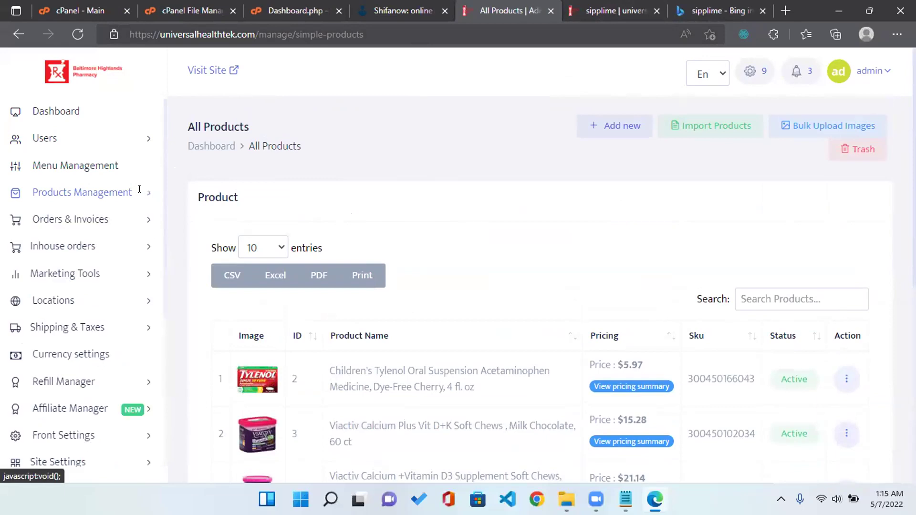
pyautogui.click(588, 5)
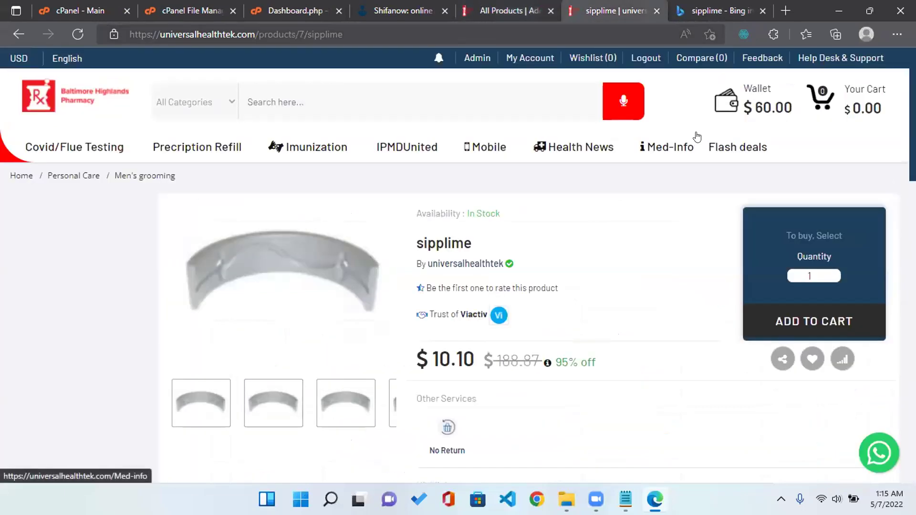
pyautogui.click(648, 56)
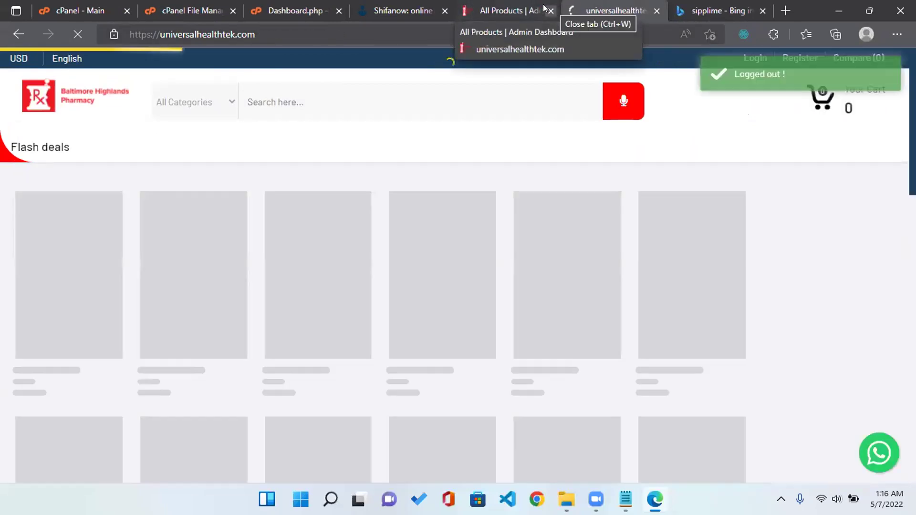
pyautogui.click(549, 12)
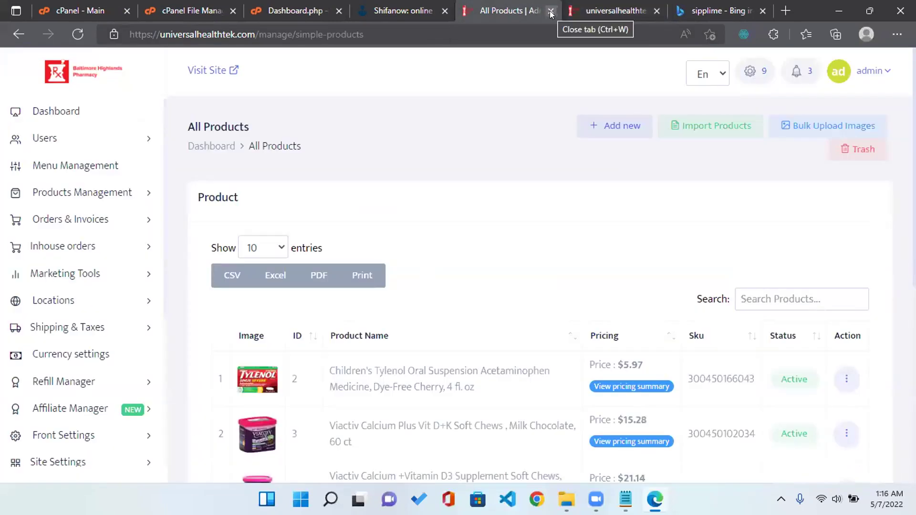
pyautogui.click(551, 12)
# - Sign in to the storefront with the saved customer email and its password
pyautogui.click(749, 58)
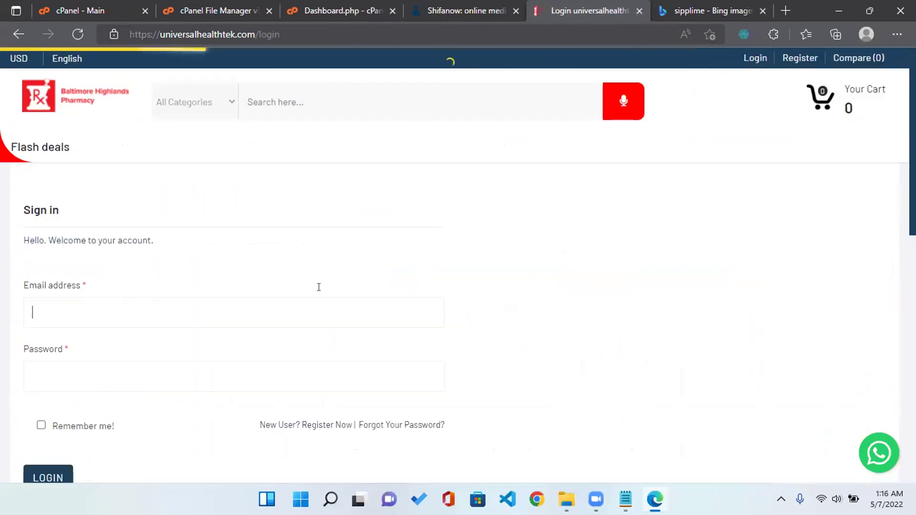
pyautogui.click(81, 306)
pyautogui.click(81, 124)
pyautogui.click(82, 373)
pyautogui.write('••')
pyautogui.press('Return')
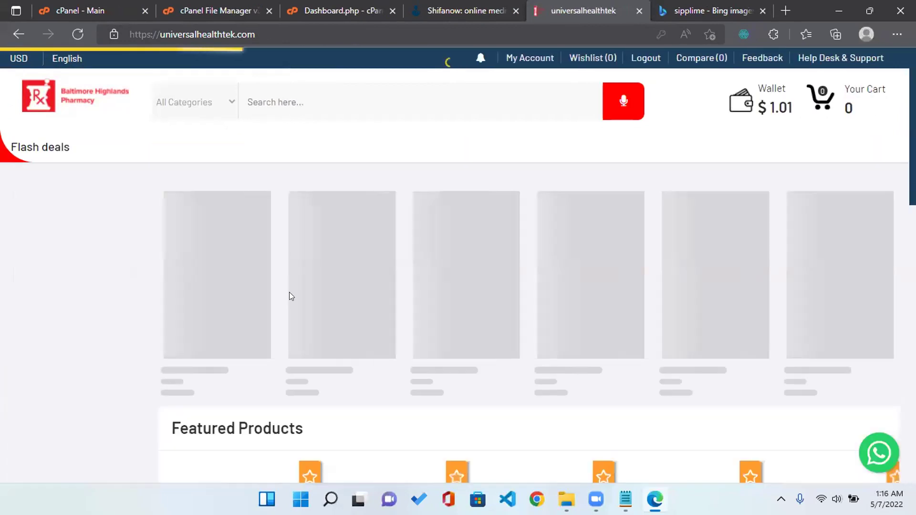
# - Add sipplime to the cart and go to the full cart page
pyautogui.scroll(-4, 411, 192)
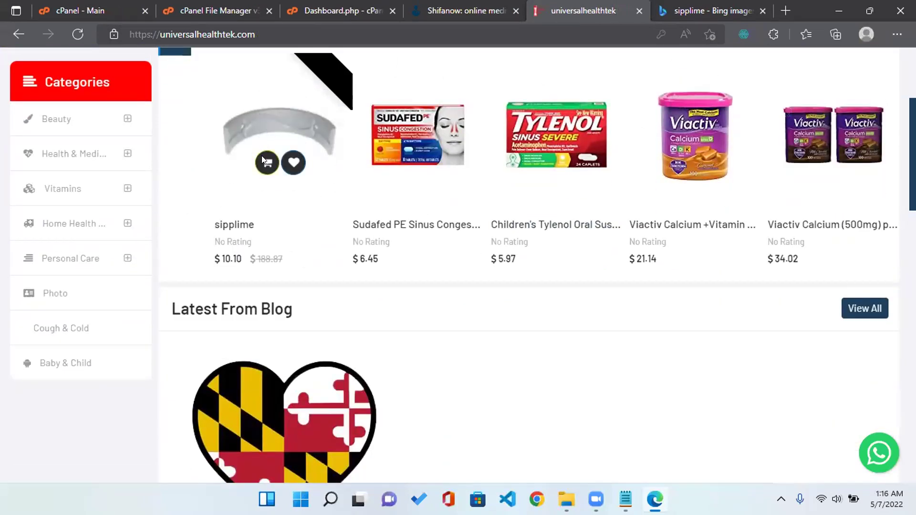
pyautogui.click(265, 162)
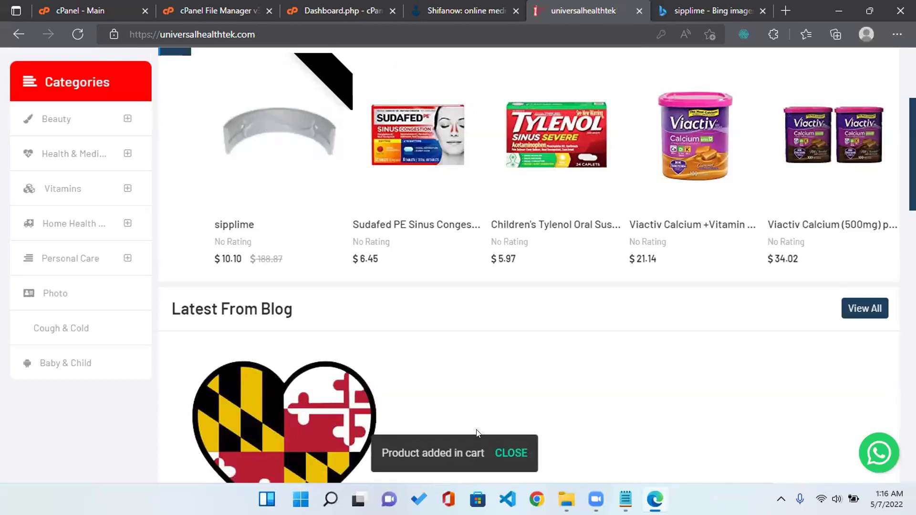
pyautogui.scroll(4, 850, 152)
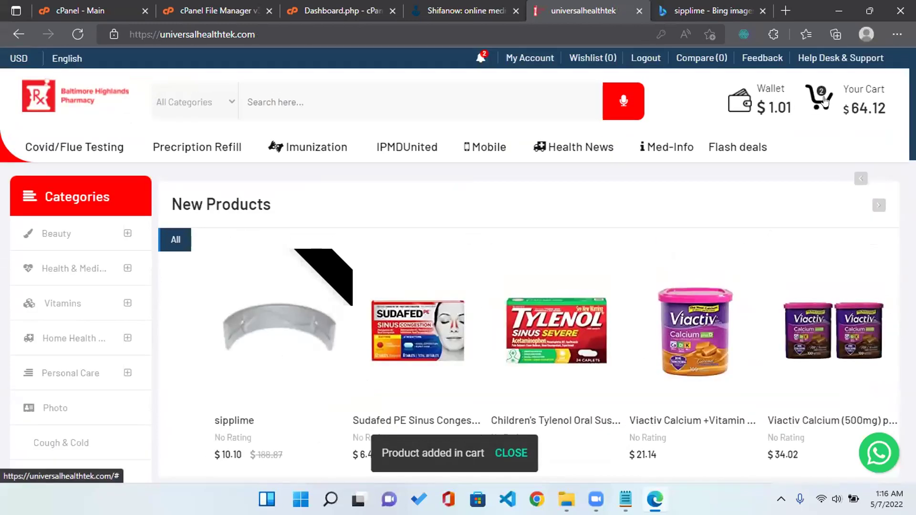
pyautogui.click(791, 158)
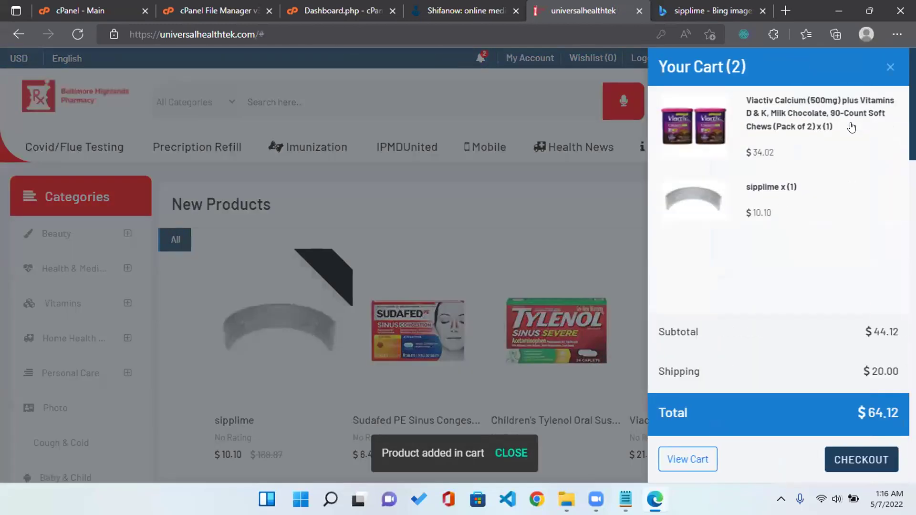
pyautogui.click(687, 459)
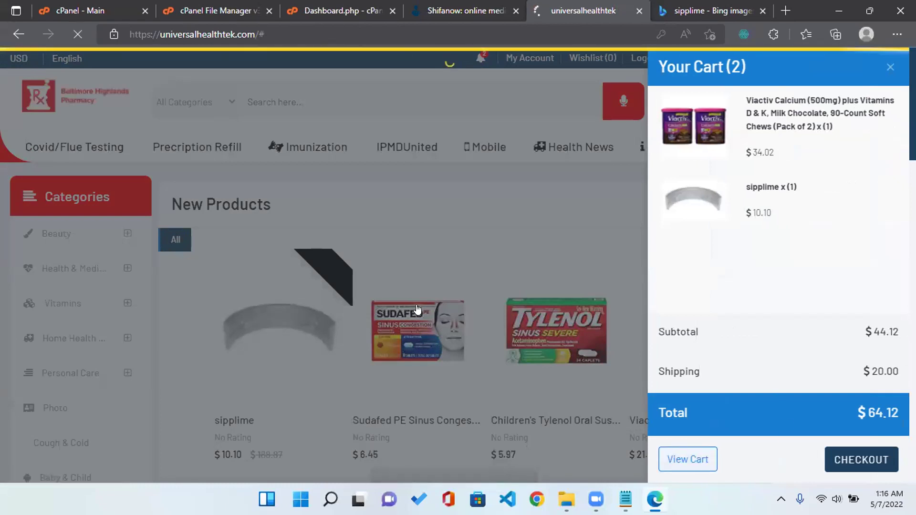
# - Remove the Viactiv Calcium item, leaving a $20.10 total, and proceed to checkout
pyautogui.scroll(-3, 399, 286)
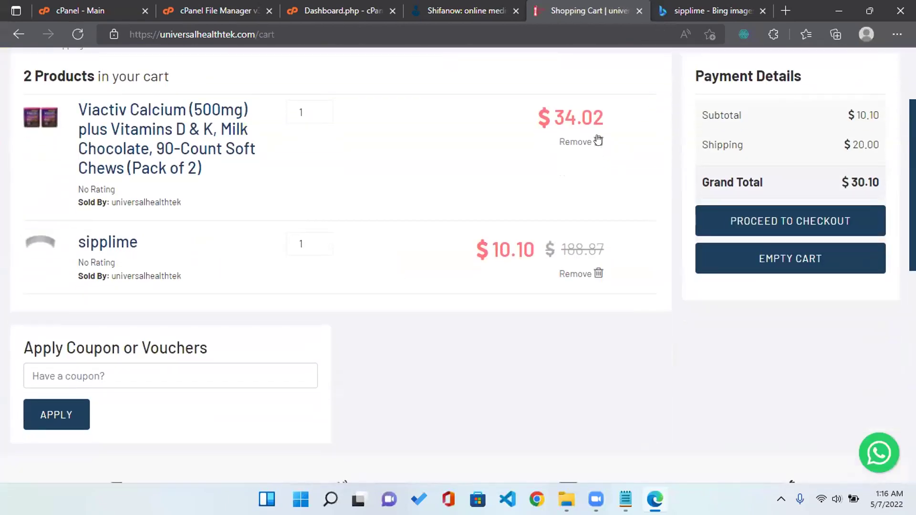
pyautogui.click(598, 142)
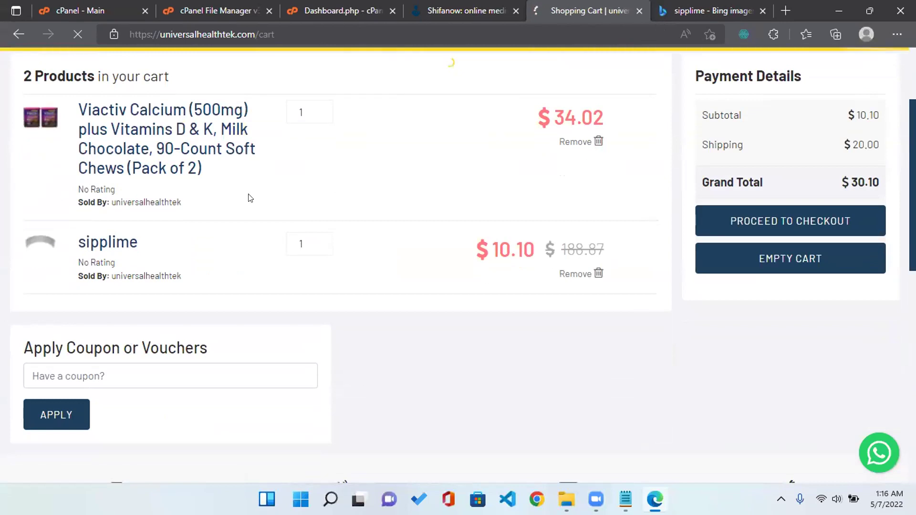
pyautogui.moveTo(206, 276); pyautogui.dragTo(76, 235)
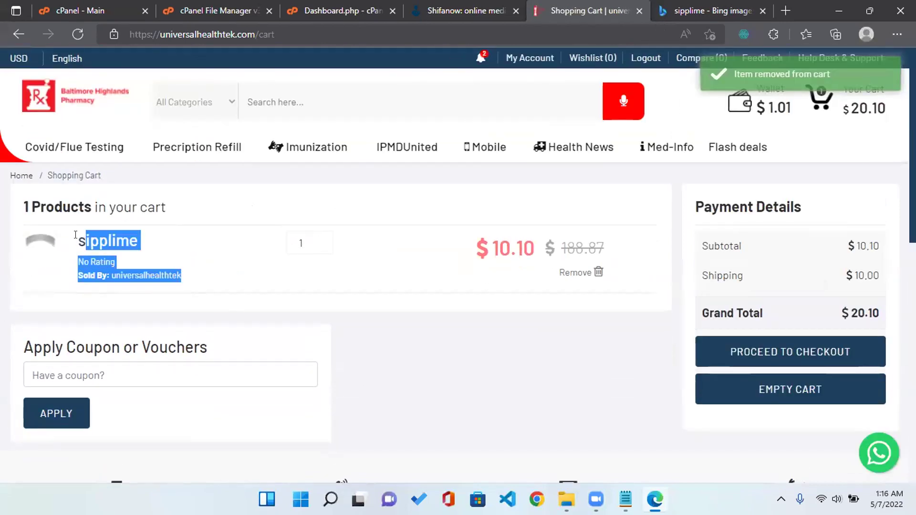
pyautogui.click(248, 329)
pyautogui.scroll(-3, 643, 315)
pyautogui.scroll(3, 661, 309)
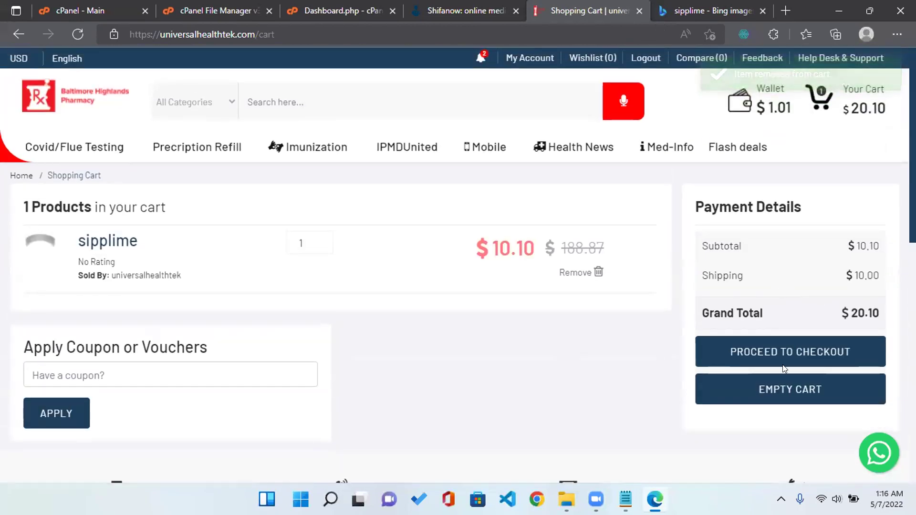
pyautogui.click(787, 344)
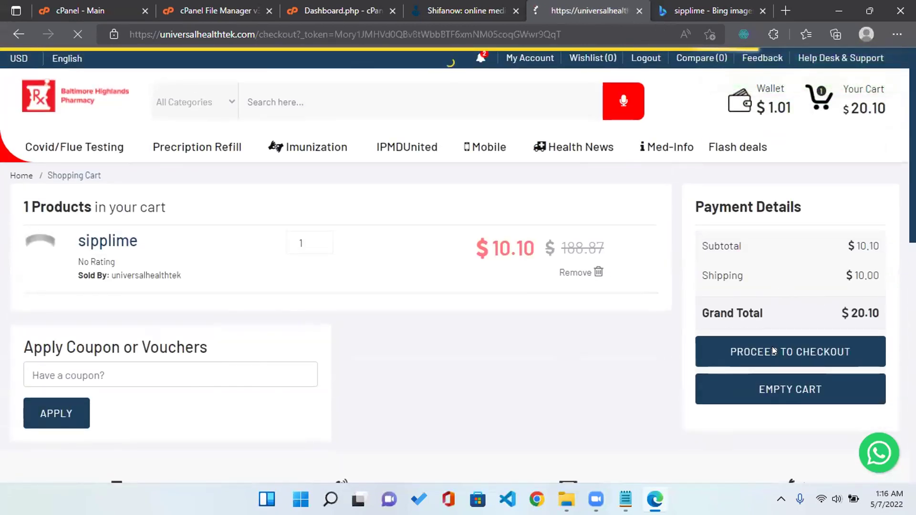
# - Deliver to the default saved address, set billing same as shipping, and continue to Order Review
pyautogui.scroll(-3, 143, 326)
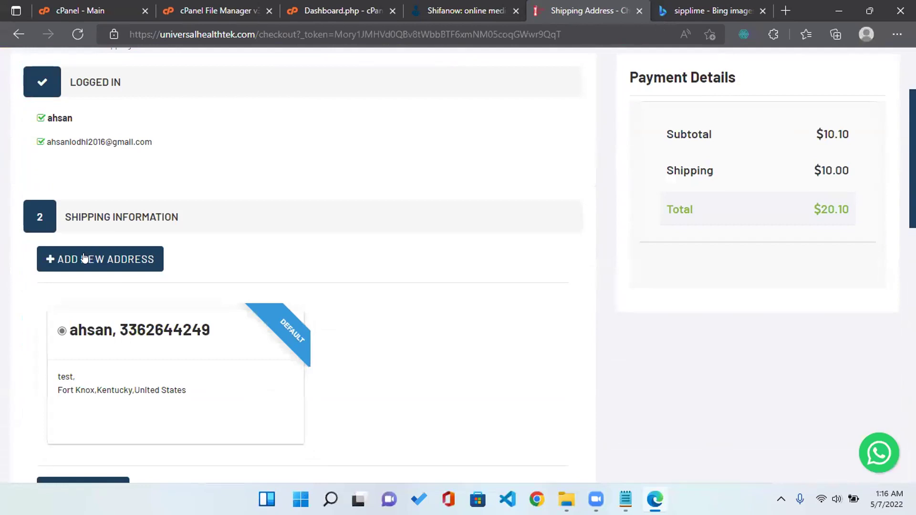
pyautogui.scroll(-3, 100, 340)
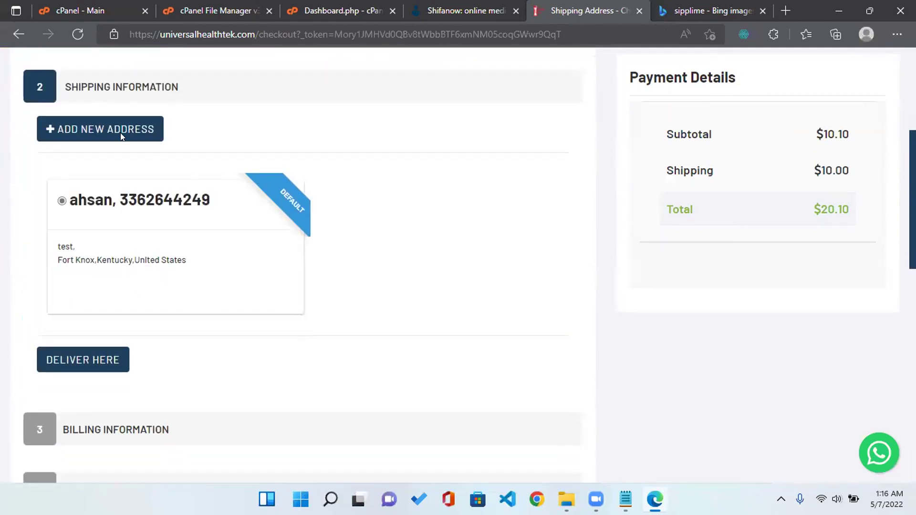
pyautogui.click(78, 359)
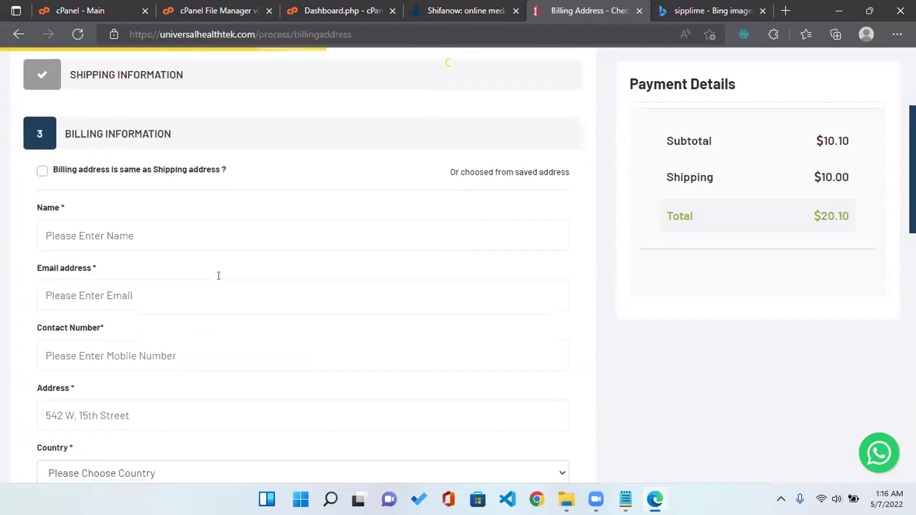
pyautogui.moveTo(226, 170); pyautogui.dragTo(72, 143)
pyautogui.scroll(-4, 112, 261)
pyautogui.scroll(4, 115, 264)
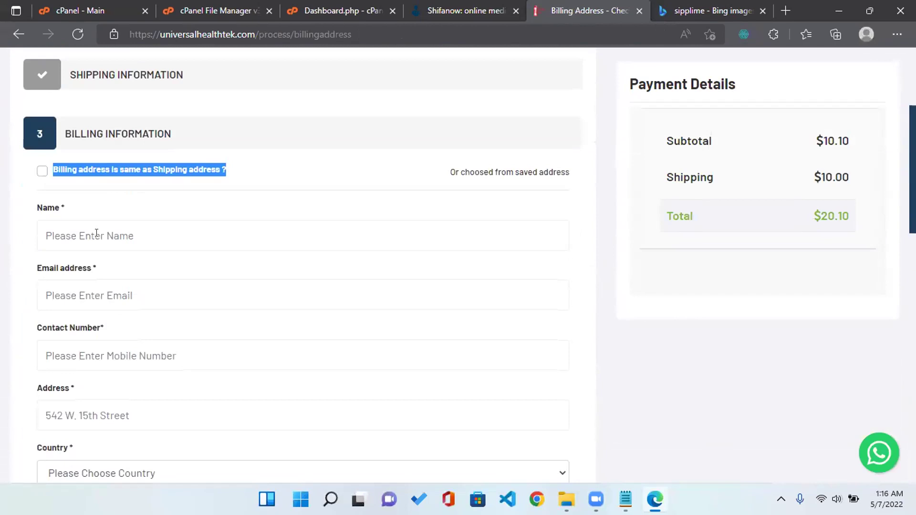
pyautogui.click(42, 172)
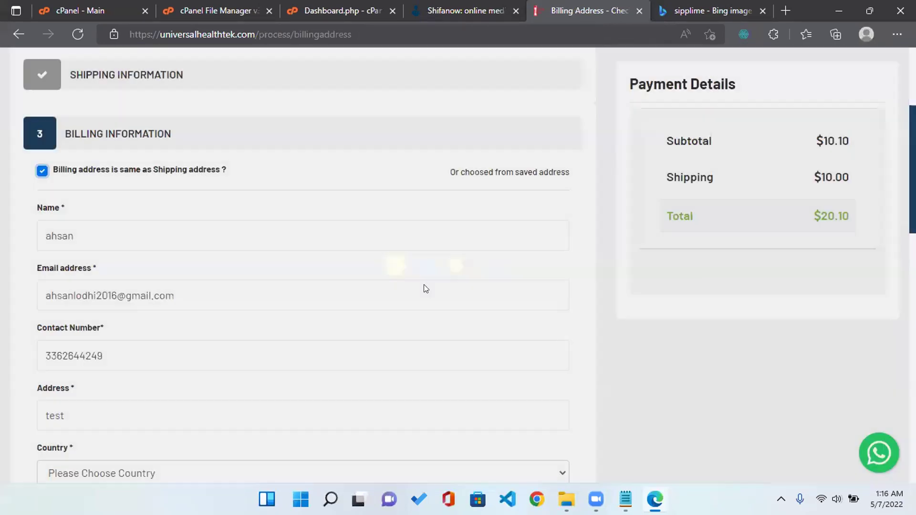
pyautogui.scroll(-2, 212, 255)
pyautogui.scroll(-4, 212, 255)
pyautogui.scroll(-3, 143, 307)
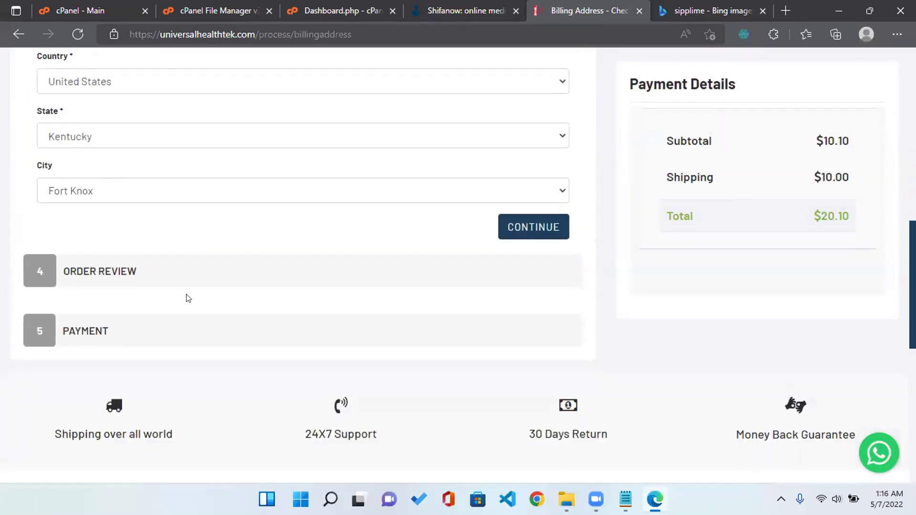
pyautogui.click(521, 228)
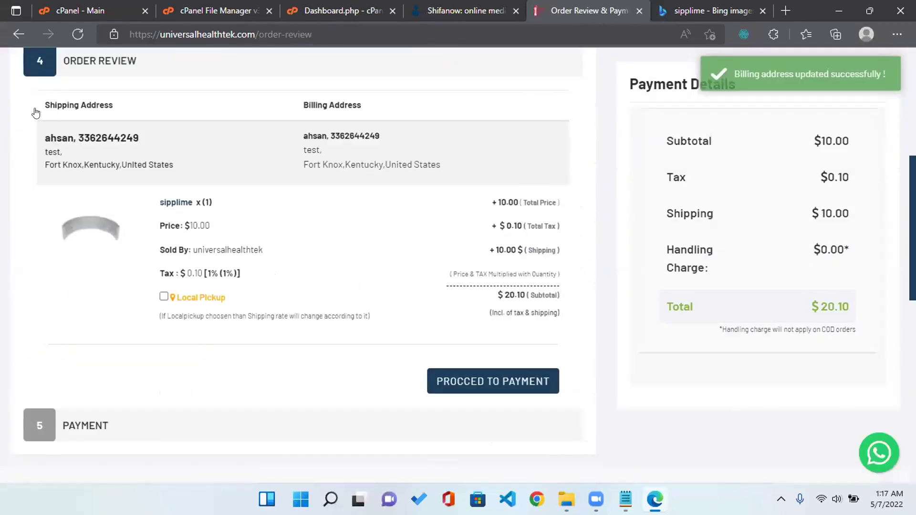
# - Confirm the sipplime order review and proceed to payment, showing Wallet, Braintree, Bank Transfer and Pay On Delivery
pyautogui.moveTo(36, 113); pyautogui.dragTo(454, 200)
pyautogui.click(444, 261)
pyautogui.scroll(-1, 507, 339)
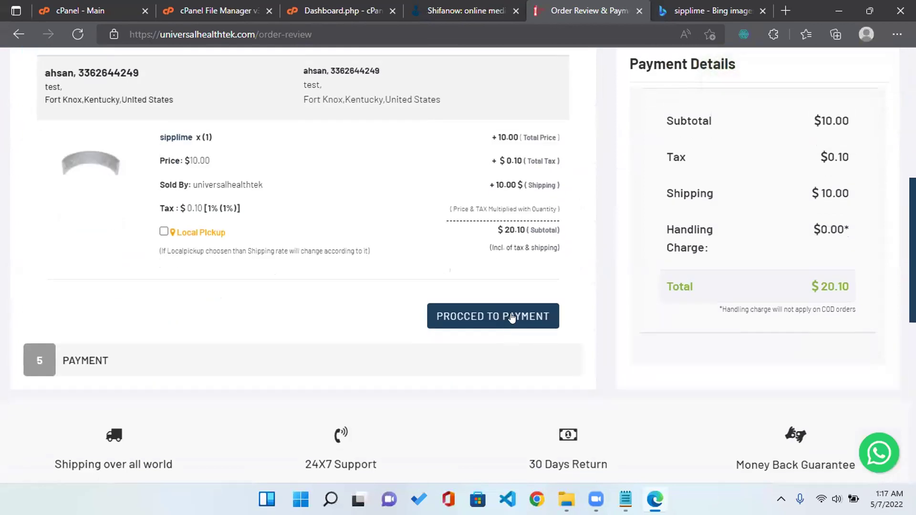
pyautogui.scroll(-1, 508, 286)
pyautogui.click(508, 257)
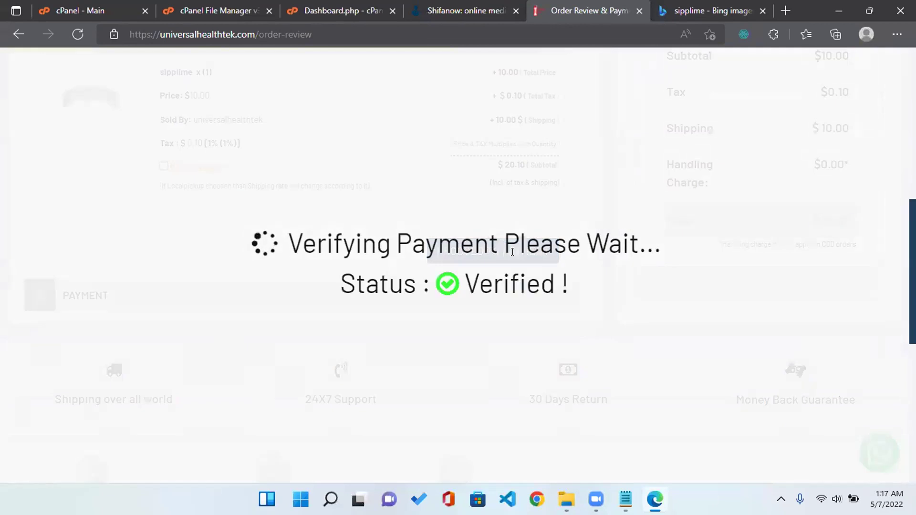
pyautogui.scroll(3, 380, 261)
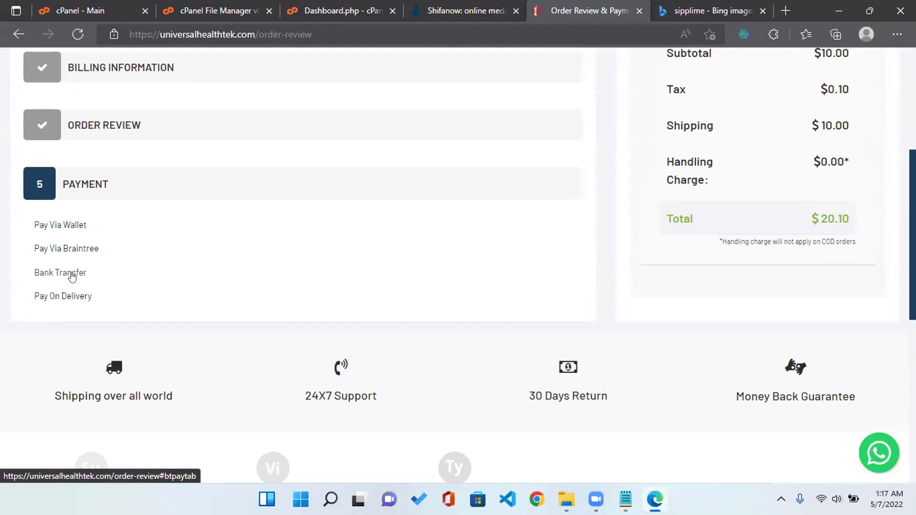
# - Choose Braintree as the payment method and select paying by card
pyautogui.click(80, 247)
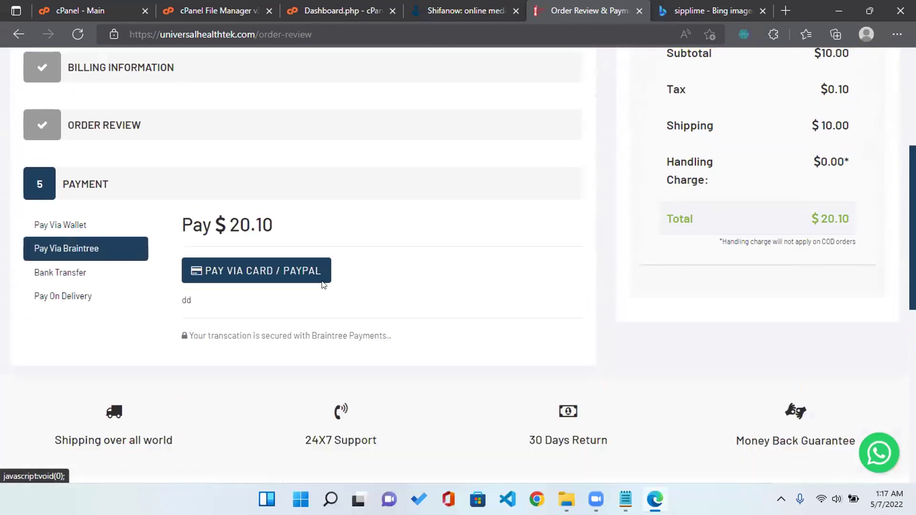
pyautogui.click(265, 272)
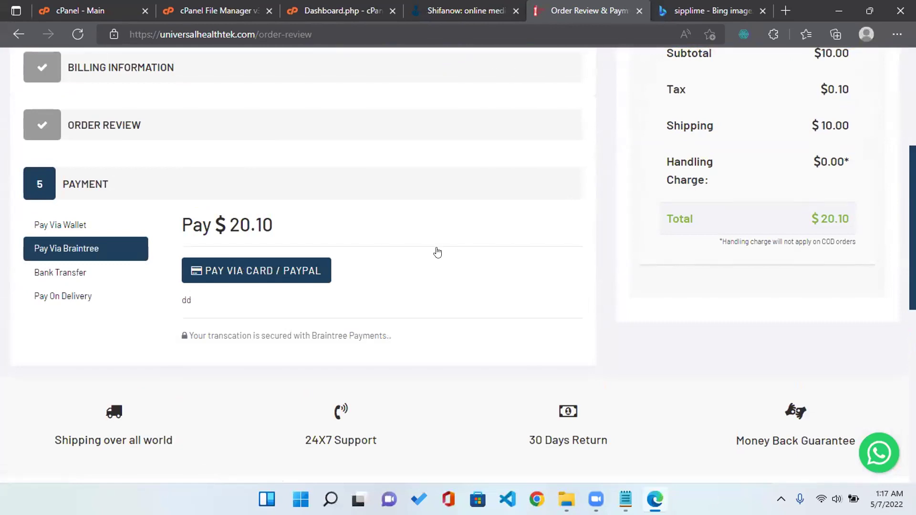
pyautogui.scroll(-2, 344, 239)
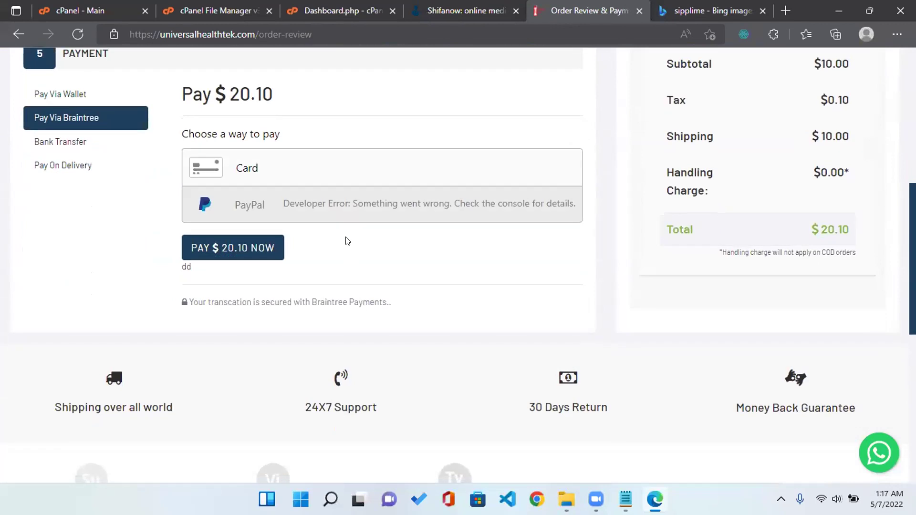
pyautogui.click(264, 170)
# - Enter the Visa card number and expiry date, then pay $20.10 to place the order
pyautogui.click(257, 226)
pyautogui.write('4111 1111 1111 1111')
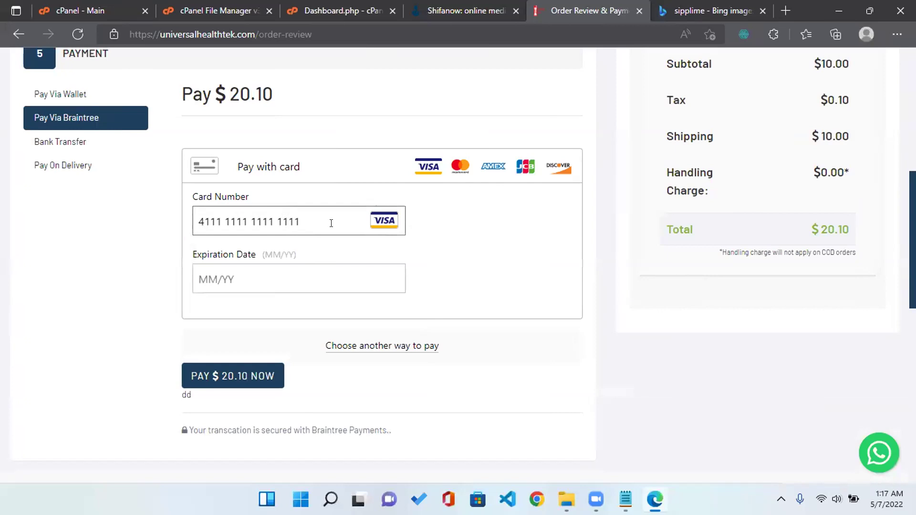
pyautogui.click(380, 276)
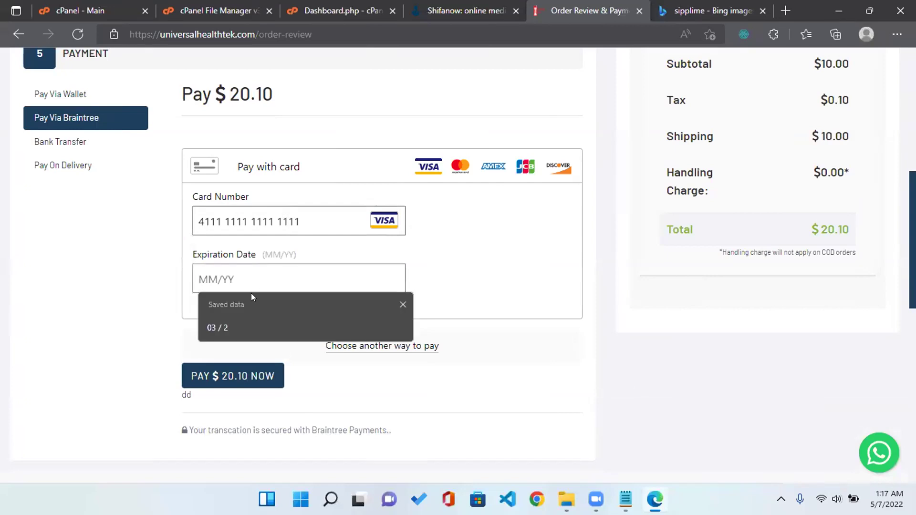
pyautogui.write('03 / 24')
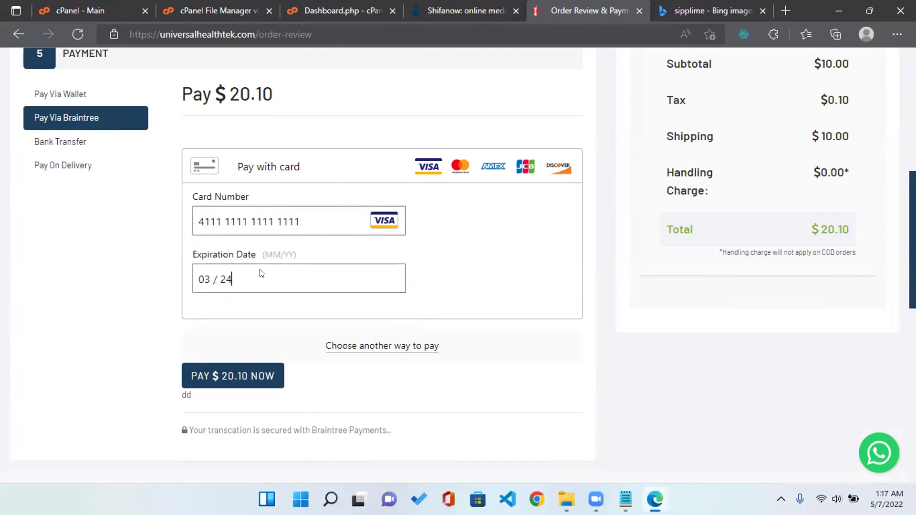
pyautogui.click(244, 375)
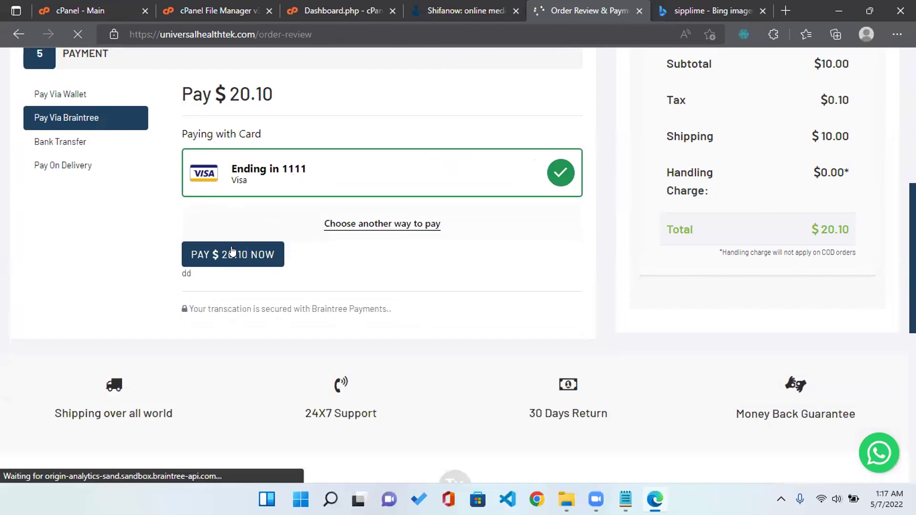
pyautogui.click(253, 256)
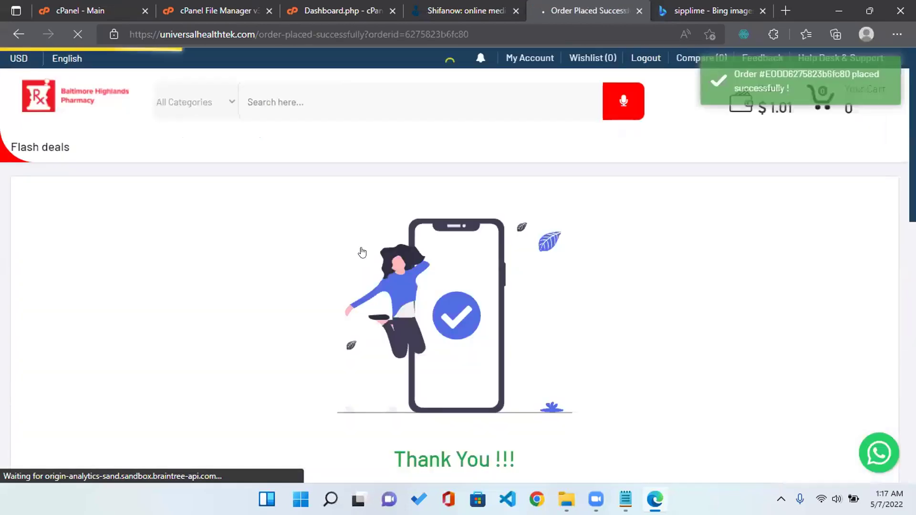
pyautogui.scroll(-5, 527, 286)
pyautogui.scroll(1, 429, 214)
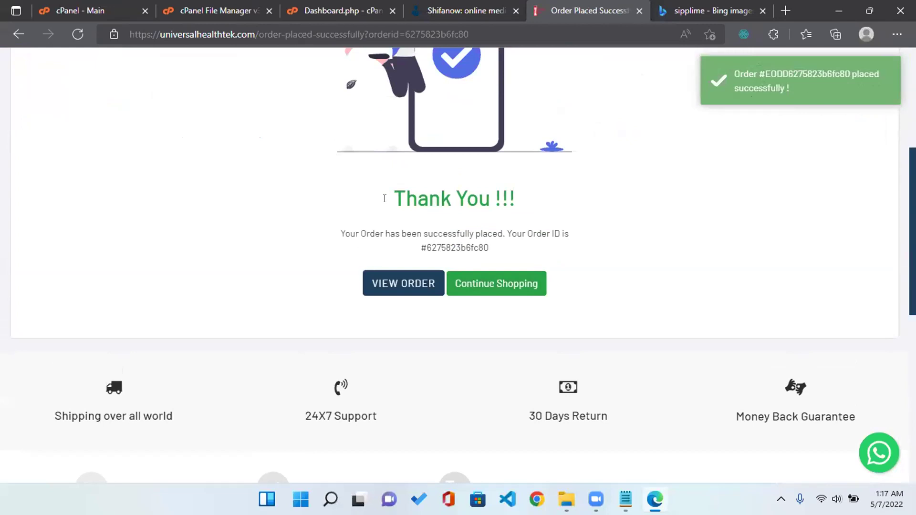
pyautogui.moveTo(500, 243); pyautogui.dragTo(420, 248)
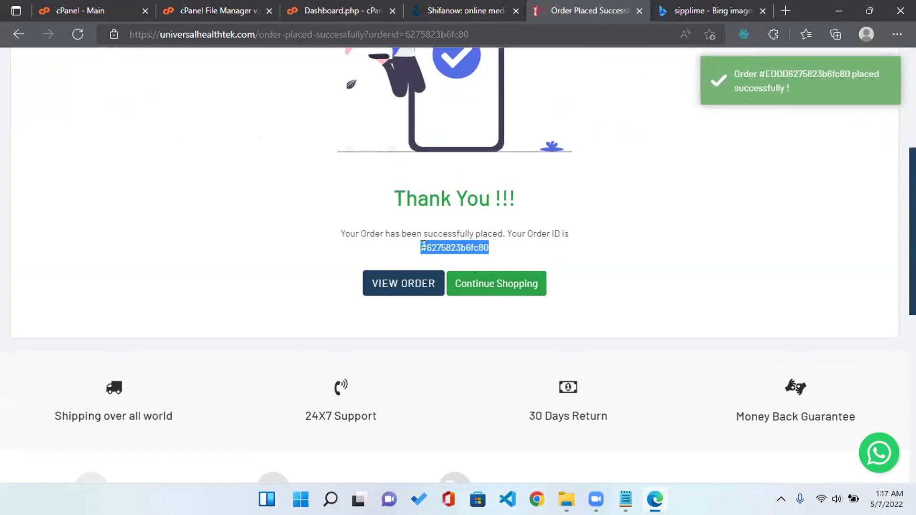
pyautogui.rightClick(462, 248)
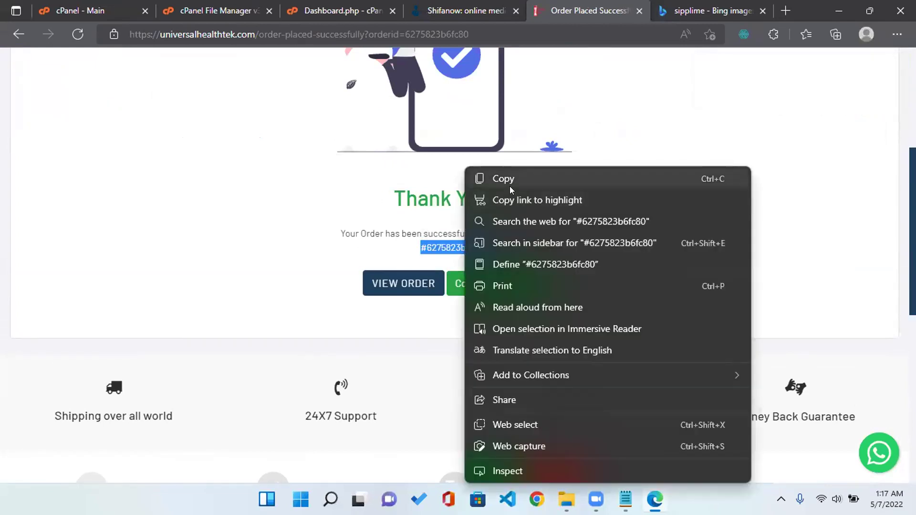
pyautogui.click(509, 186)
pyautogui.scroll(5, 462, 282)
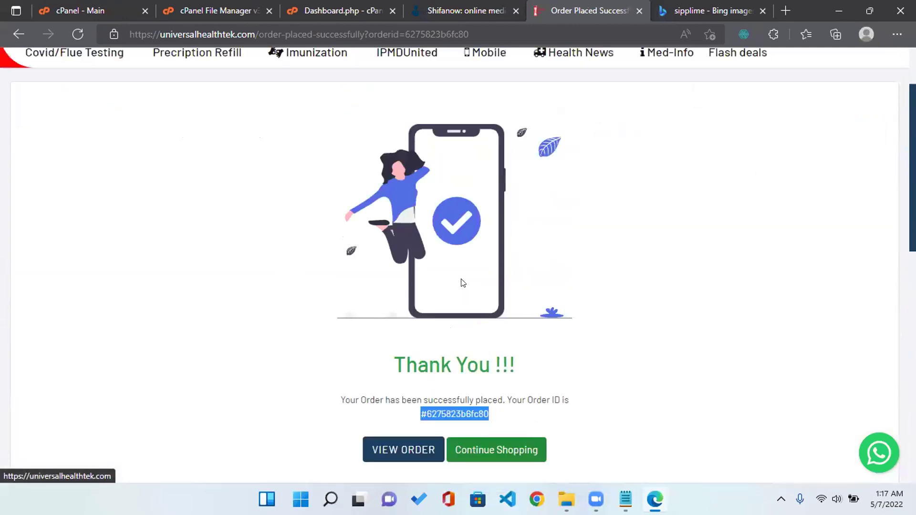
pyautogui.scroll(-5, 473, 286)
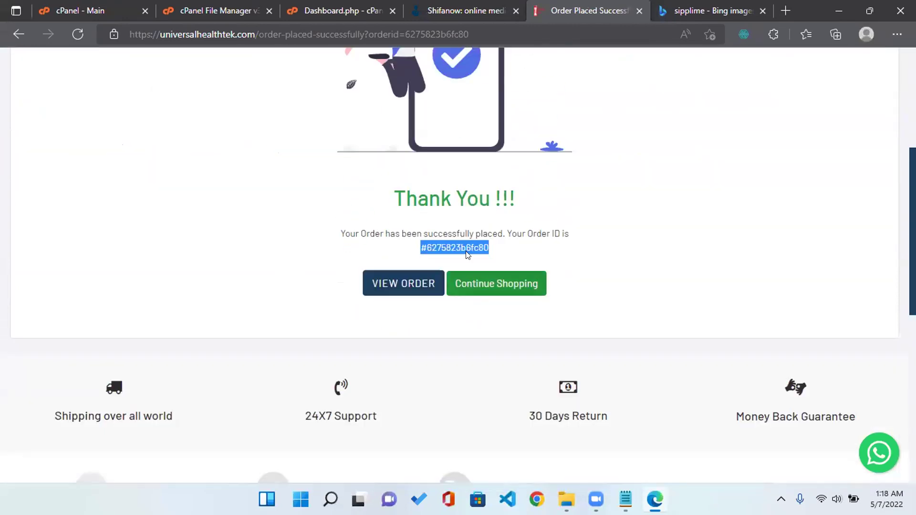
pyautogui.click(466, 254)
pyautogui.scroll(5, 461, 248)
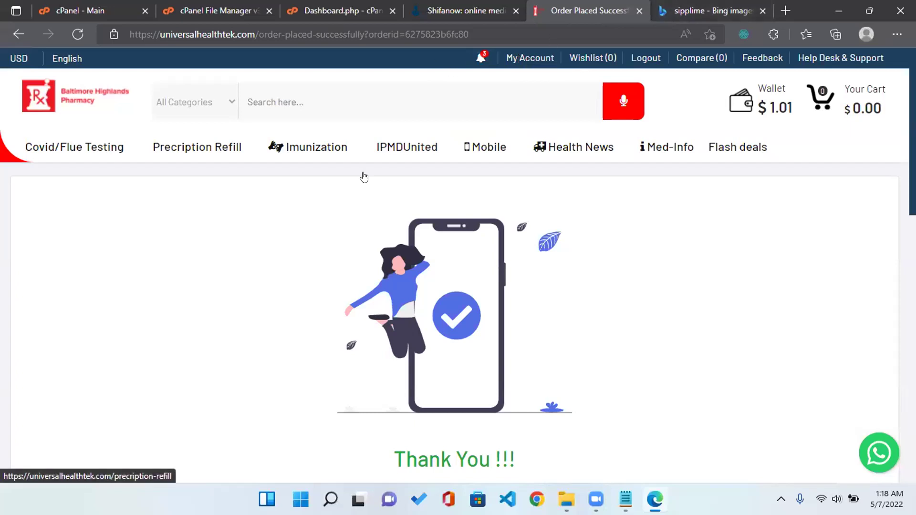
pyautogui.scroll(-6, 543, 334)
# - Open the new order's details page via VIEW ORDER
pyautogui.click(423, 232)
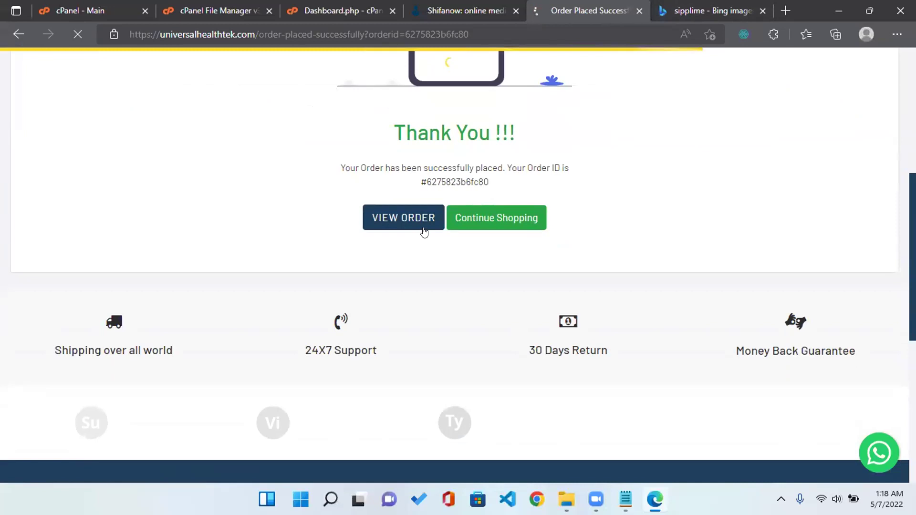
pyautogui.scroll(-2, 449, 253)
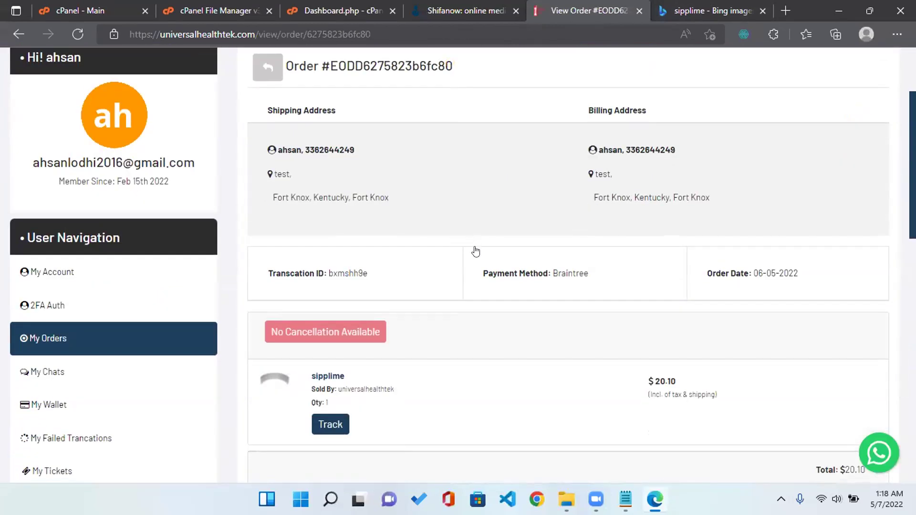
pyautogui.scroll(-3, 475, 251)
pyautogui.scroll(3, 475, 251)
pyautogui.scroll(-2, 476, 251)
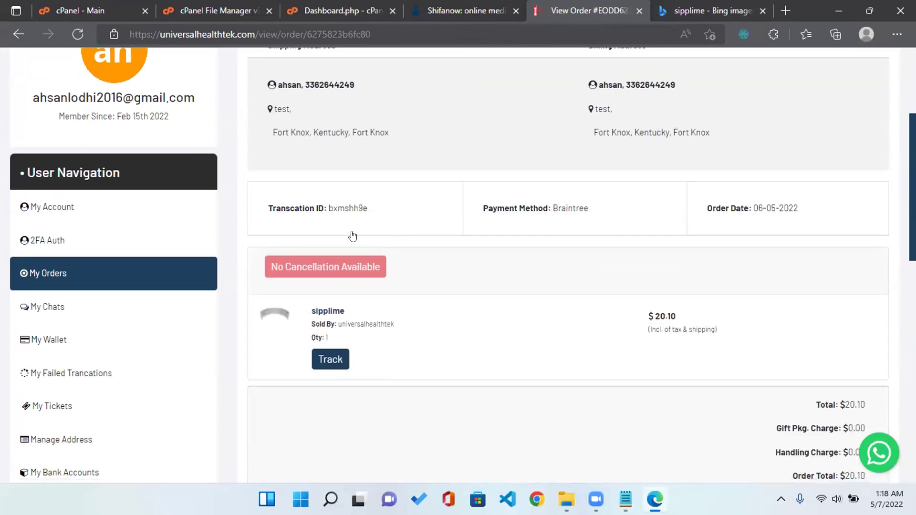
pyautogui.scroll(-4, 546, 286)
pyautogui.scroll(-2, 795, 307)
pyautogui.scroll(4, 799, 308)
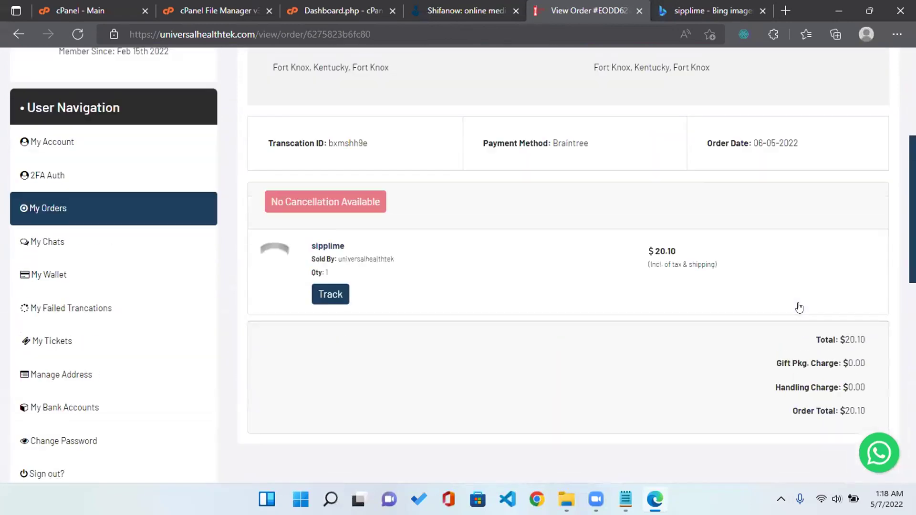
# - Open tracking for the sipplime item, which shows Pending with no tracking logs
pyautogui.click(329, 296)
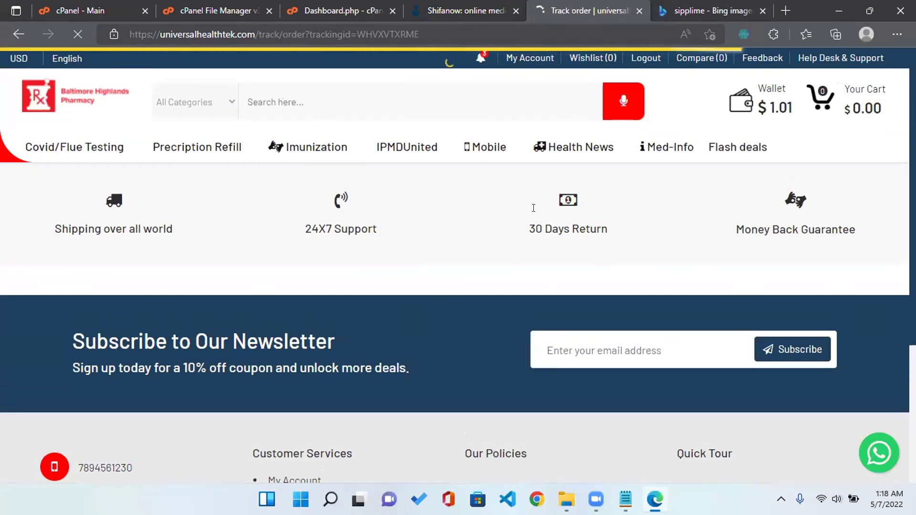
pyautogui.scroll(-5, 470, 221)
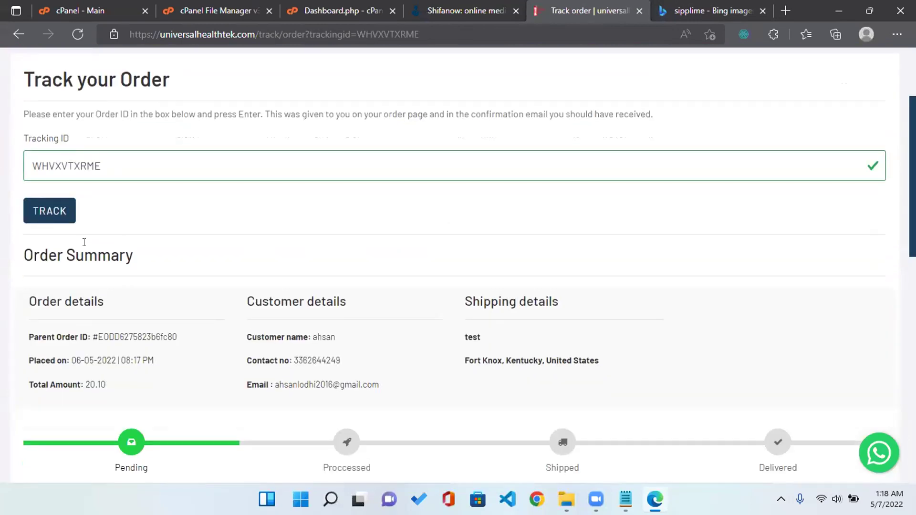
pyautogui.scroll(-3, 162, 264)
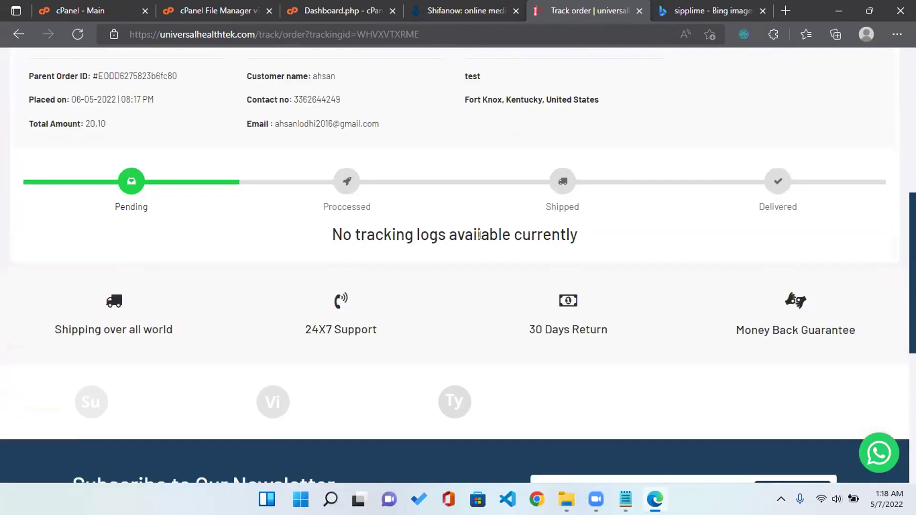
pyautogui.moveTo(72, 212); pyautogui.dragTo(158, 207)
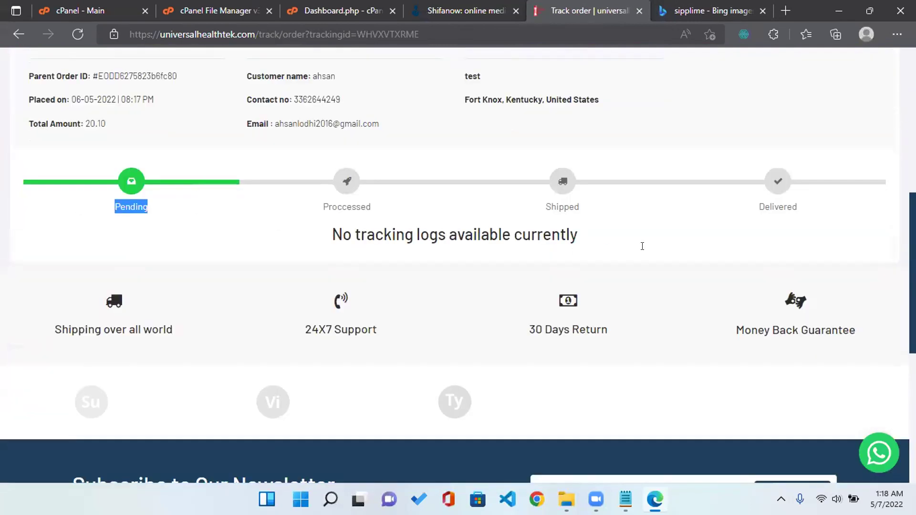
pyautogui.scroll(1, 640, 253)
pyautogui.scroll(6, 640, 264)
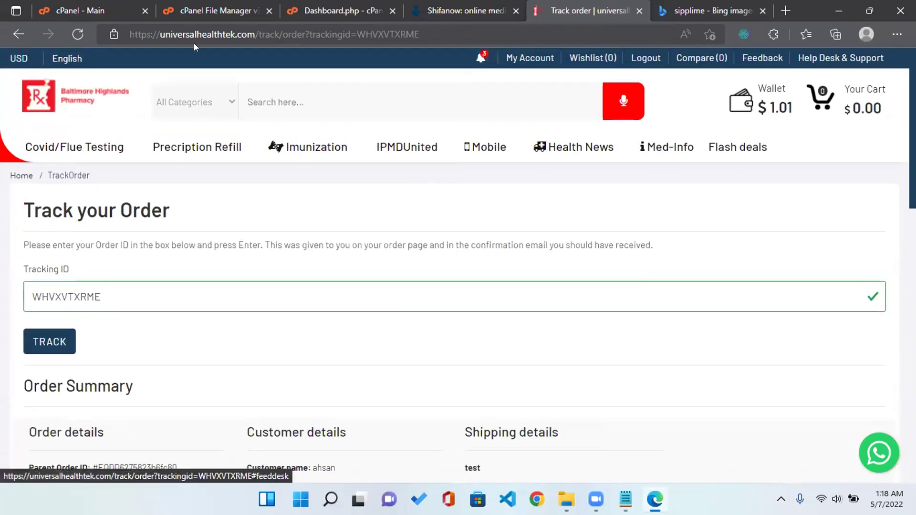
# - Copy the site address and load the admin login page in a new private window
pyautogui.moveTo(258, 36); pyautogui.dragTo(62, 26)
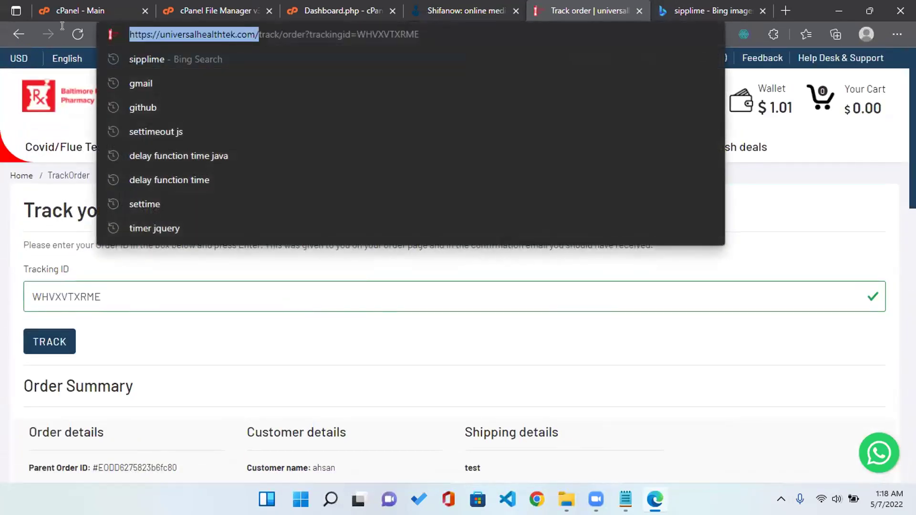
pyautogui.click(900, 35)
pyautogui.click(764, 59)
pyautogui.hotkey('ctrl', 'v')
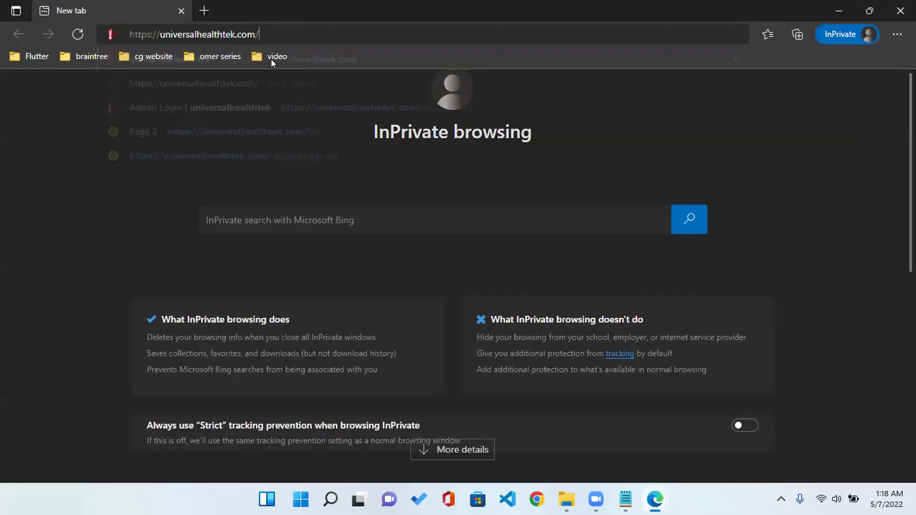
pyautogui.write('admin')
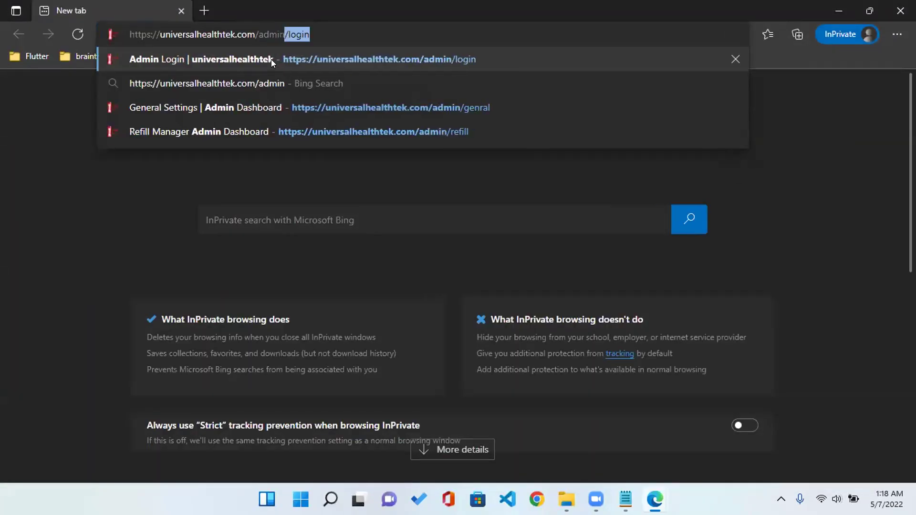
pyautogui.press('Return')
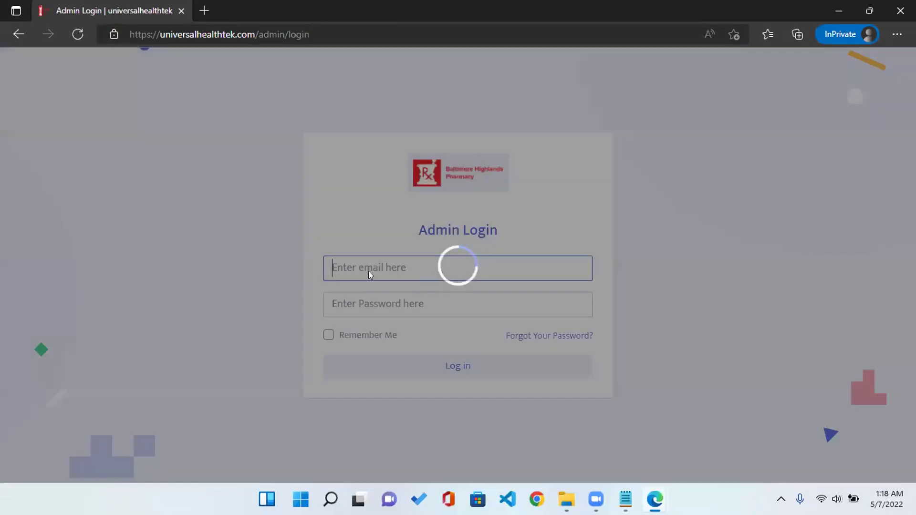
# - Log in with the saved admin e-mail and the account password
pyautogui.click(368, 271)
pyautogui.scroll(-1, 401, 95)
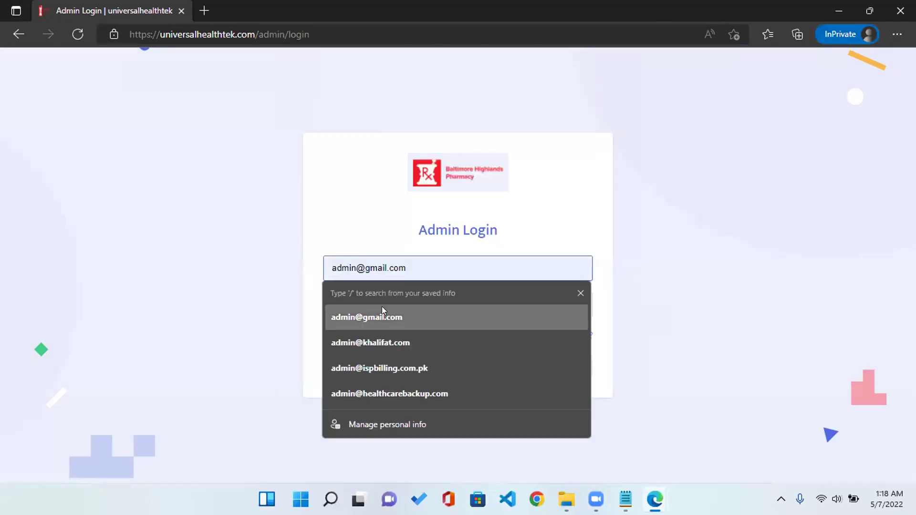
pyautogui.click(382, 308)
pyautogui.click(358, 310)
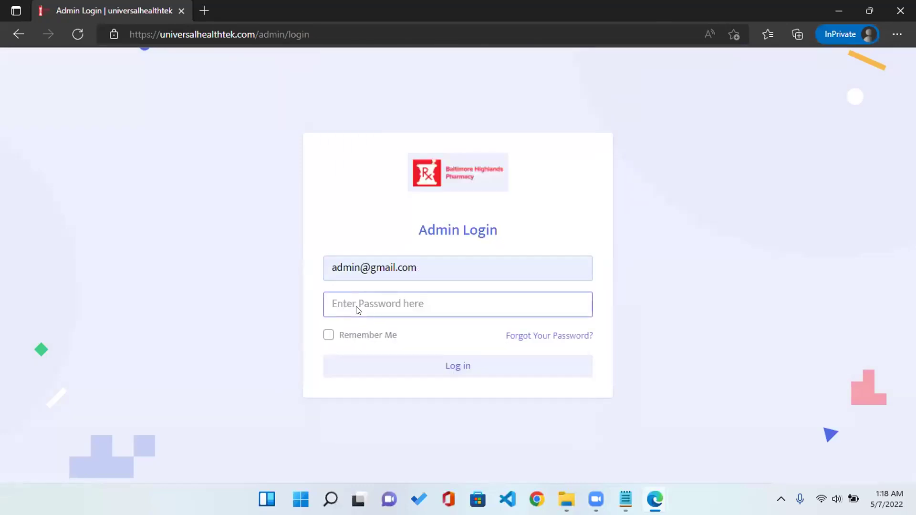
pyautogui.write('123456789')
pyautogui.press('Return')
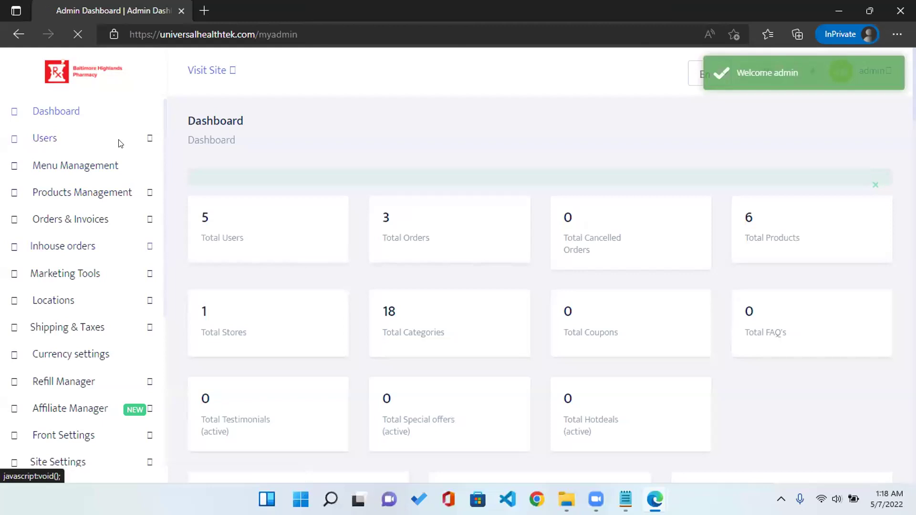
# - Open the sipplime order's details from the All Orders list in the admin panel
pyautogui.click(126, 221)
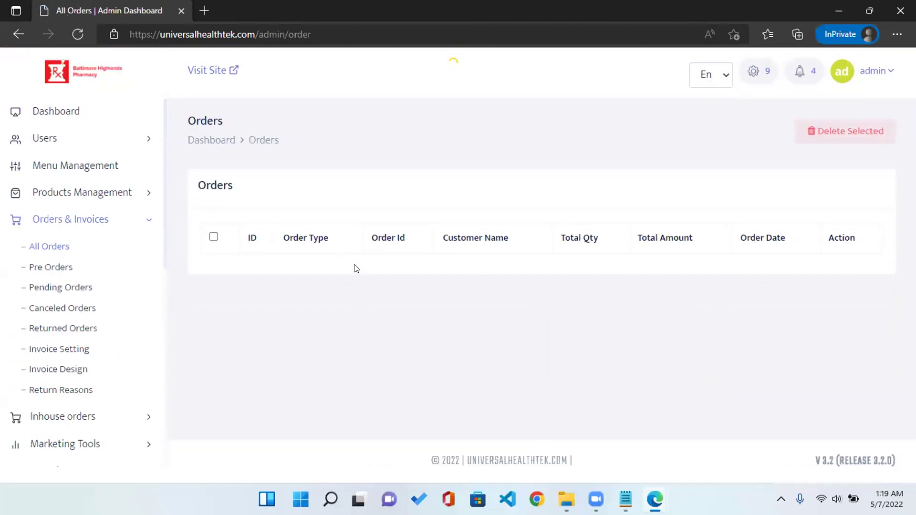
pyautogui.scroll(-3, 413, 312)
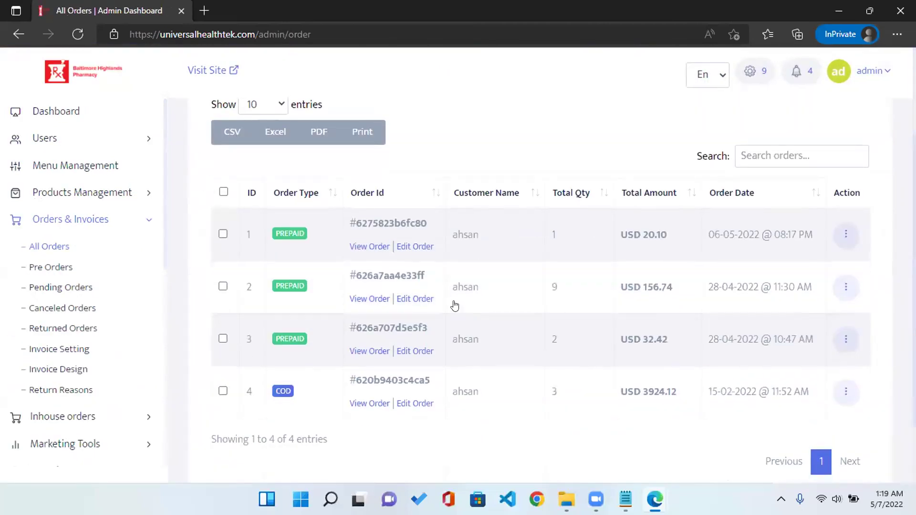
pyautogui.scroll(-2, 476, 288)
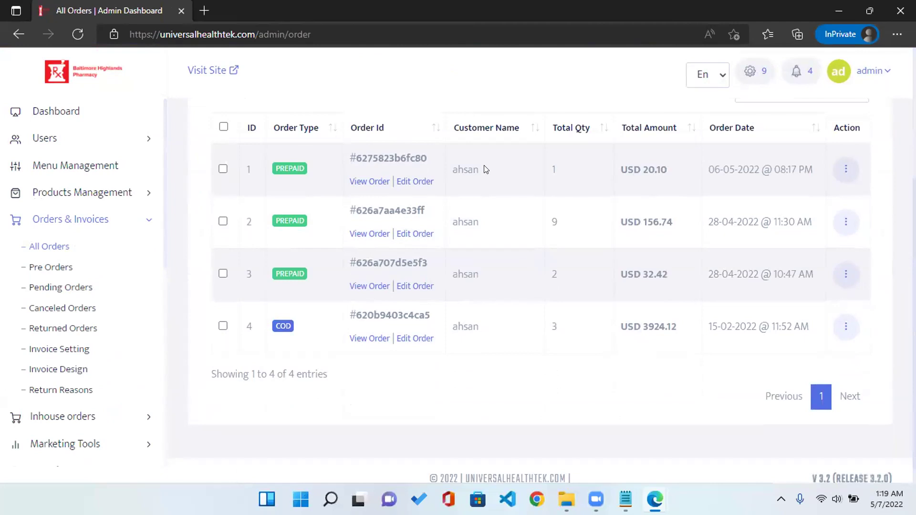
pyautogui.click(359, 182)
pyautogui.scroll(-3, 548, 248)
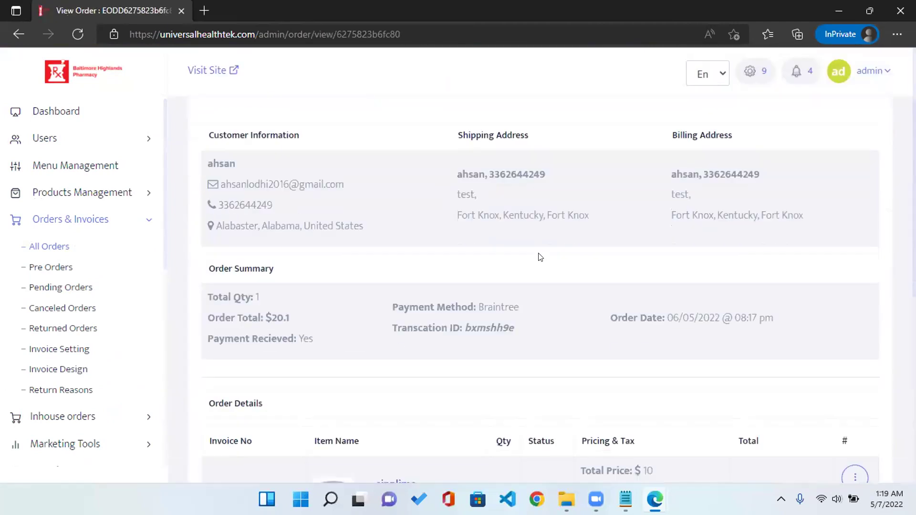
pyautogui.scroll(-3, 480, 260)
pyautogui.scroll(-3, 476, 262)
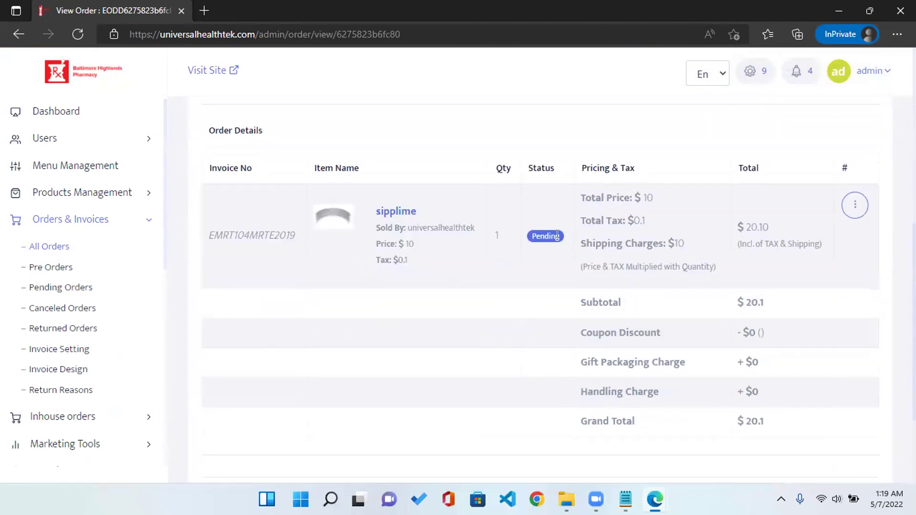
pyautogui.scroll(-3, 691, 278)
pyautogui.scroll(1, 677, 339)
pyautogui.scroll(-1, 701, 339)
pyautogui.scroll(1, 652, 309)
pyautogui.scroll(3, 653, 309)
pyautogui.click(855, 263)
pyautogui.scroll(6, 654, 246)
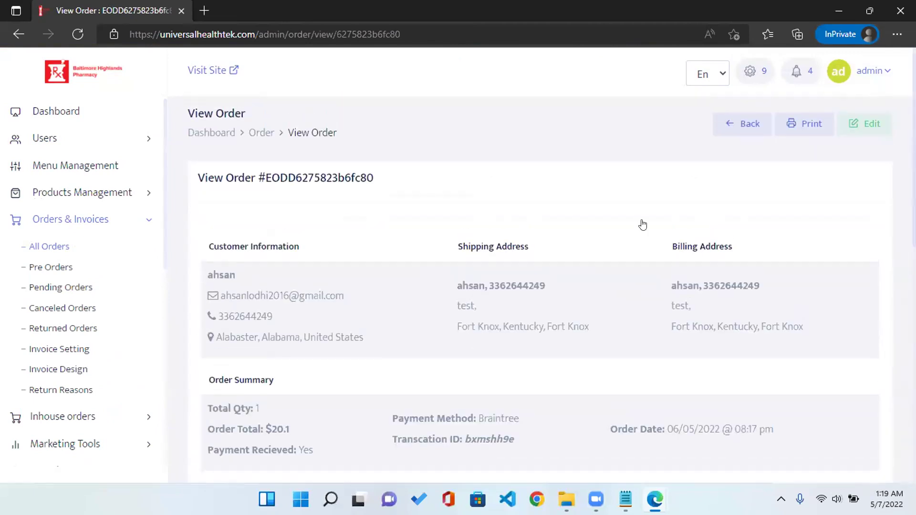
# - Edit the order and set the sipplime item's status to Processed
pyautogui.click(864, 124)
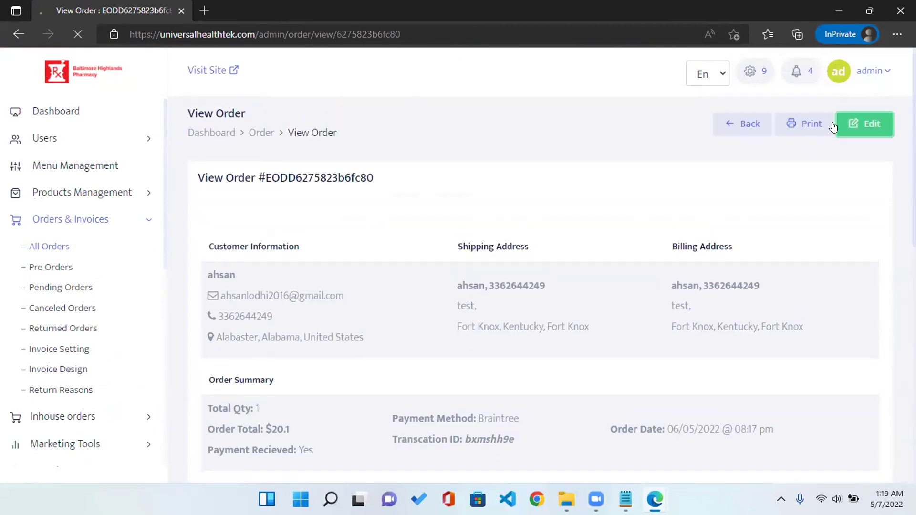
pyautogui.scroll(-7, 471, 284)
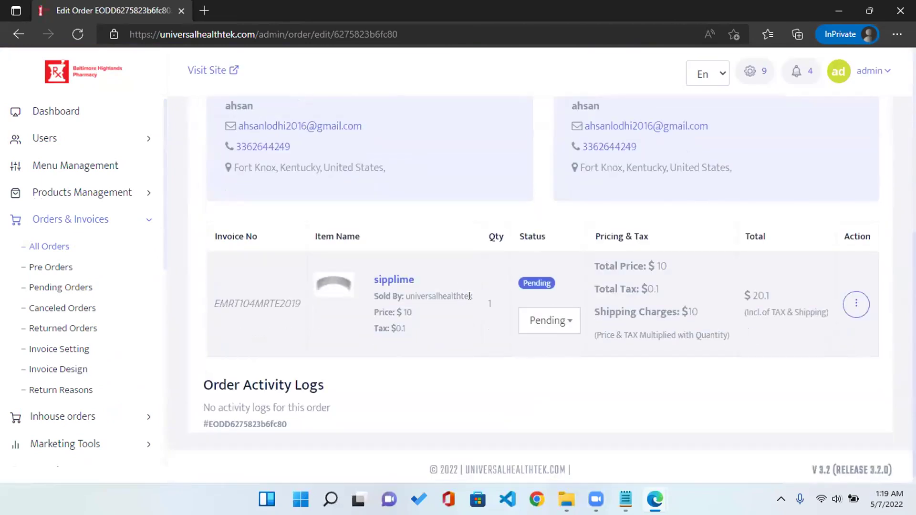
pyautogui.click(543, 311)
pyautogui.scroll(-1, 539, 400)
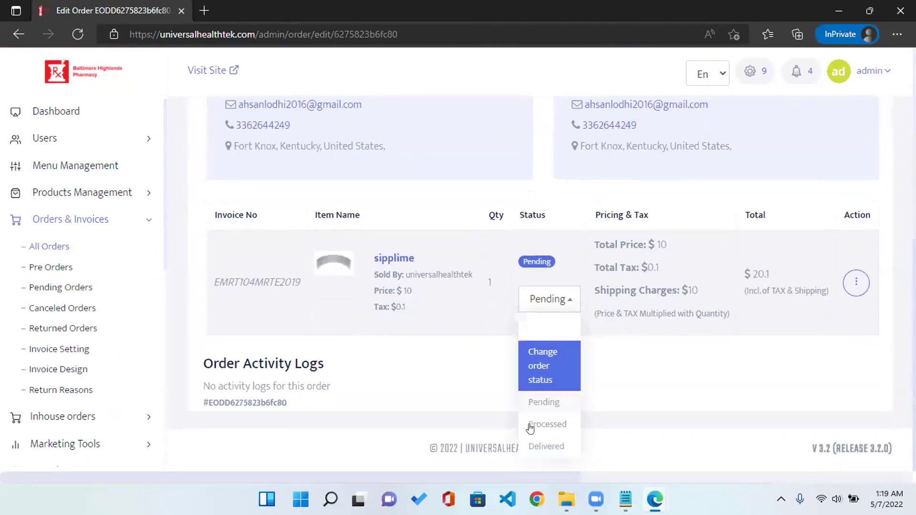
pyautogui.click(548, 424)
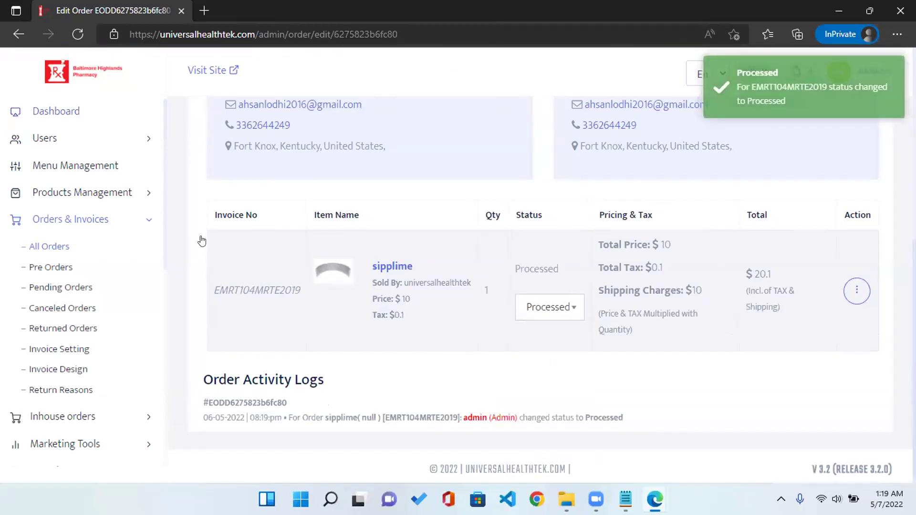
# - Reload the storefront tracking page to confirm the Proccessed status, then return to the admin Edit Order page
pyautogui.moveTo(655, 499)
pyautogui.click(580, 431)
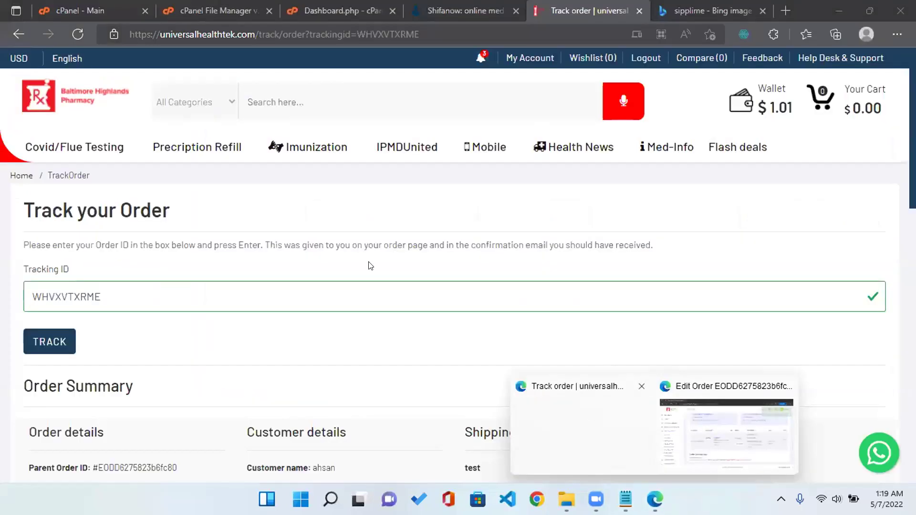
pyautogui.scroll(-6, 81, 182)
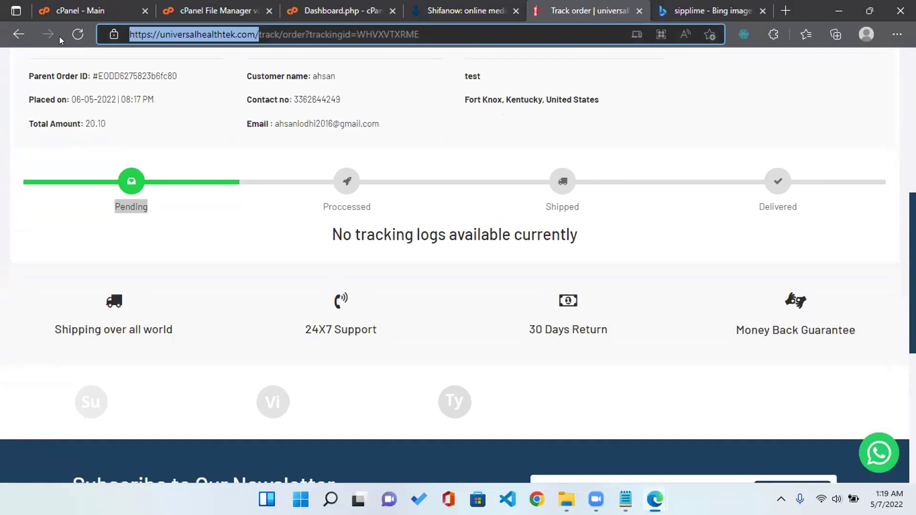
pyautogui.click(70, 35)
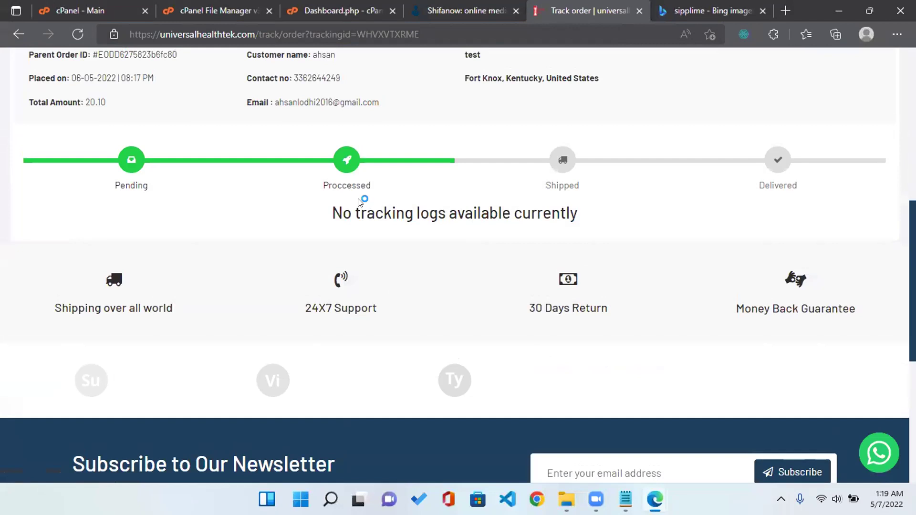
pyautogui.doubleClick(371, 186)
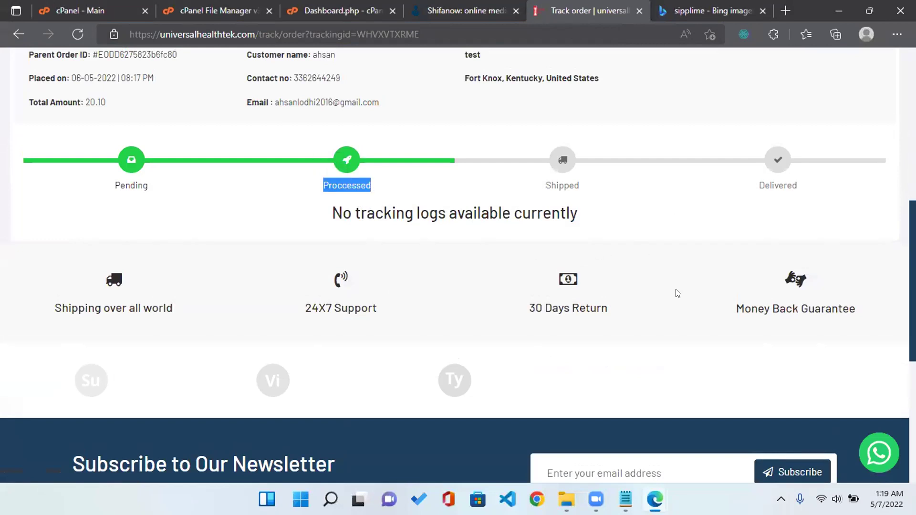
pyautogui.moveTo(655, 499)
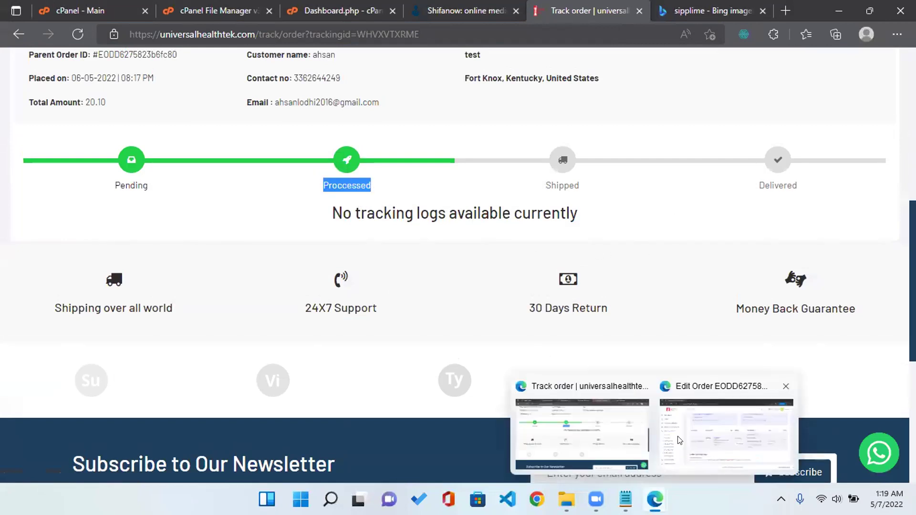
pyautogui.click(726, 429)
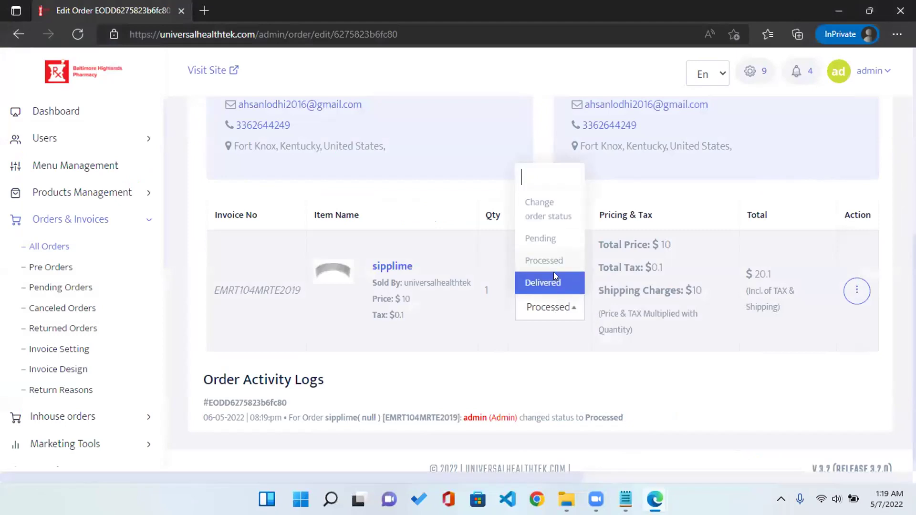
# - Set the sipplime item's status to Delivered and reload the storefront tracking page
pyautogui.click(553, 281)
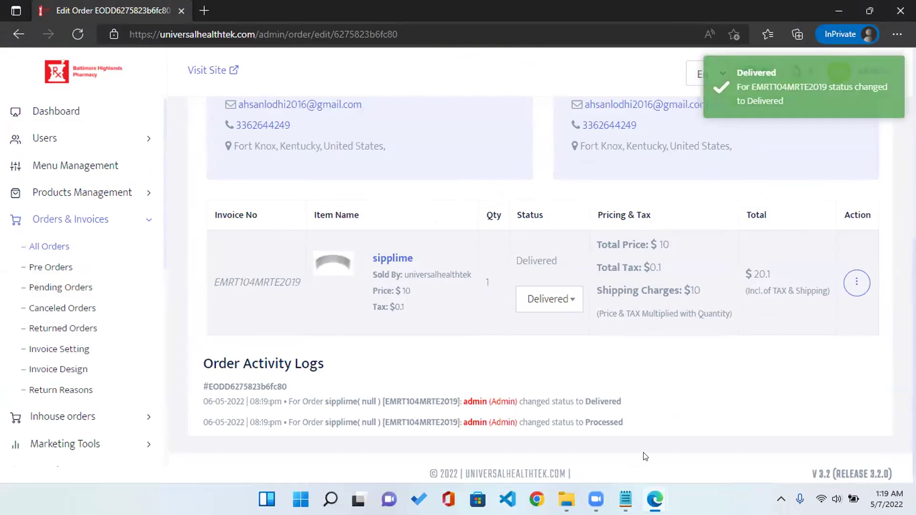
pyautogui.click(572, 420)
pyautogui.click(78, 34)
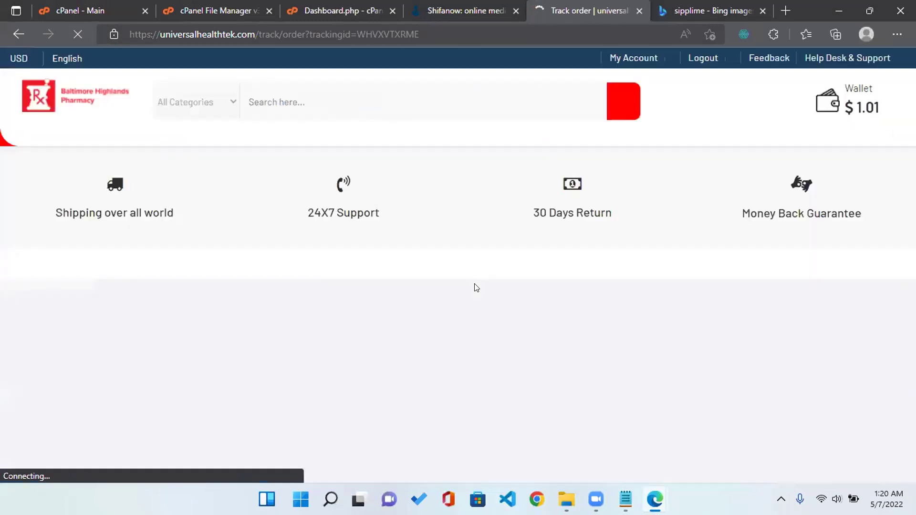
# - Check the Delivered and Shipped labels on the reloaded tracking bar
pyautogui.scroll(-3, 514, 281)
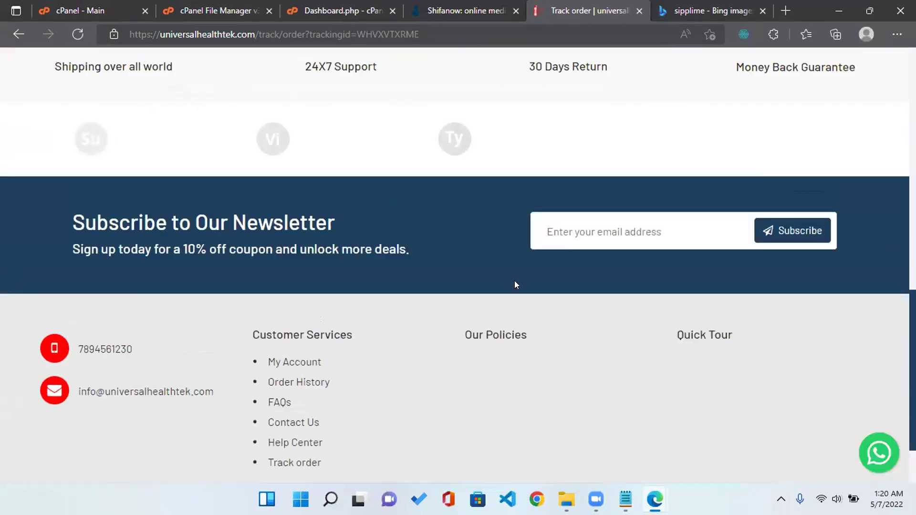
pyautogui.scroll(5, 514, 281)
pyautogui.moveTo(811, 198); pyautogui.dragTo(470, 203)
pyautogui.moveTo(321, 199); pyautogui.dragTo(116, 180)
pyautogui.click(625, 260)
pyautogui.scroll(1, 630, 256)
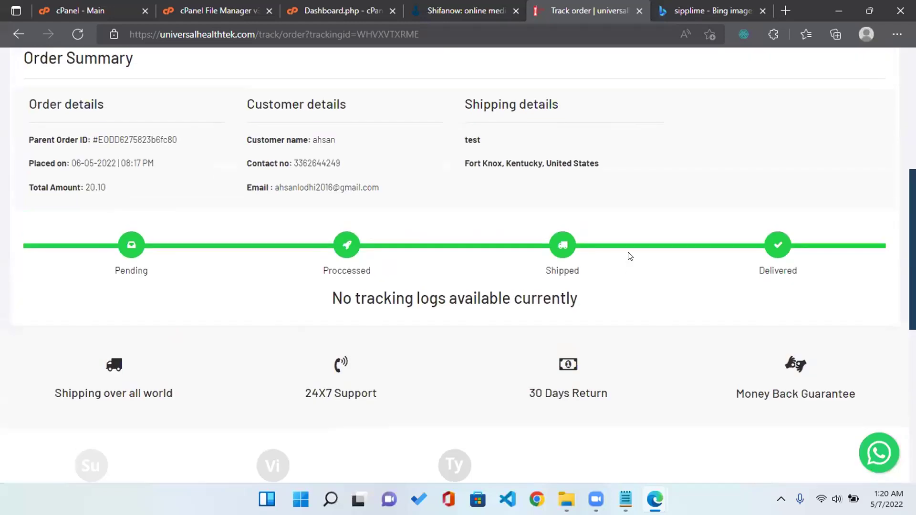
pyautogui.scroll(6, 629, 256)
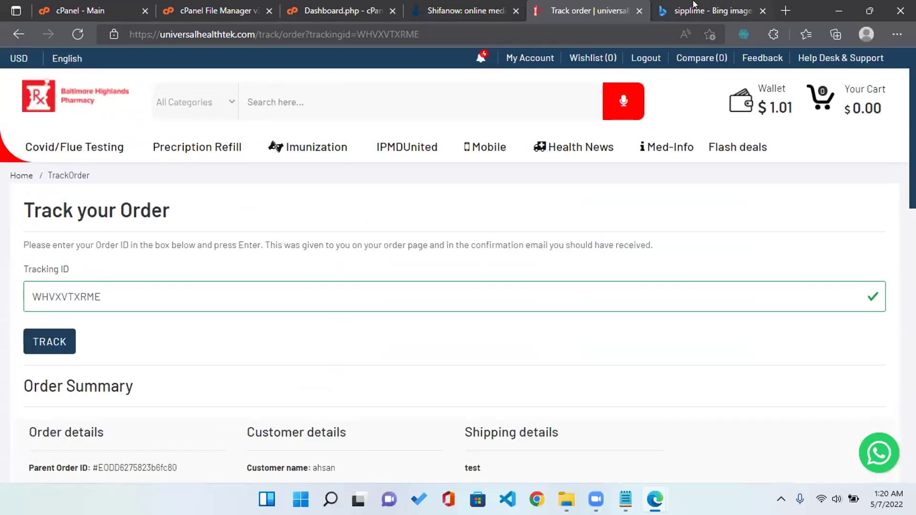
# - Return to the admin panel and open the Sales report under Reports
pyautogui.moveTo(655, 500)
pyautogui.click(676, 474)
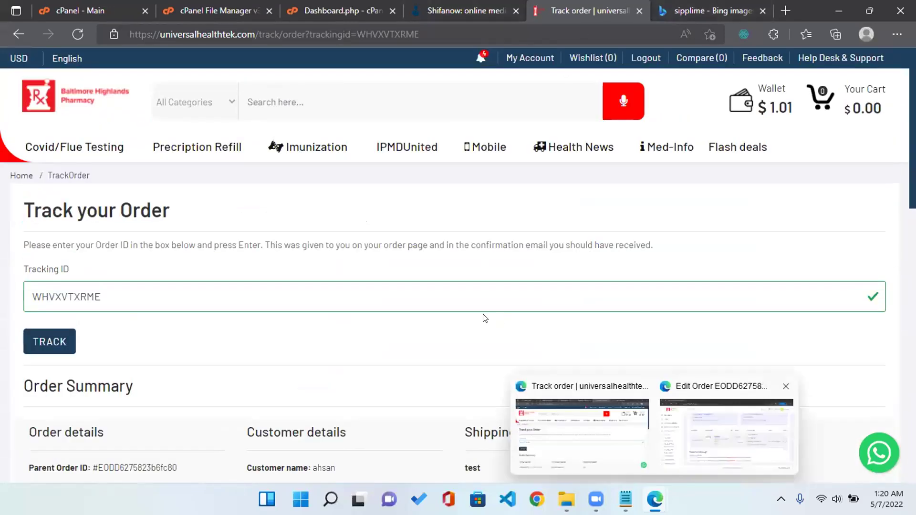
pyautogui.click(70, 219)
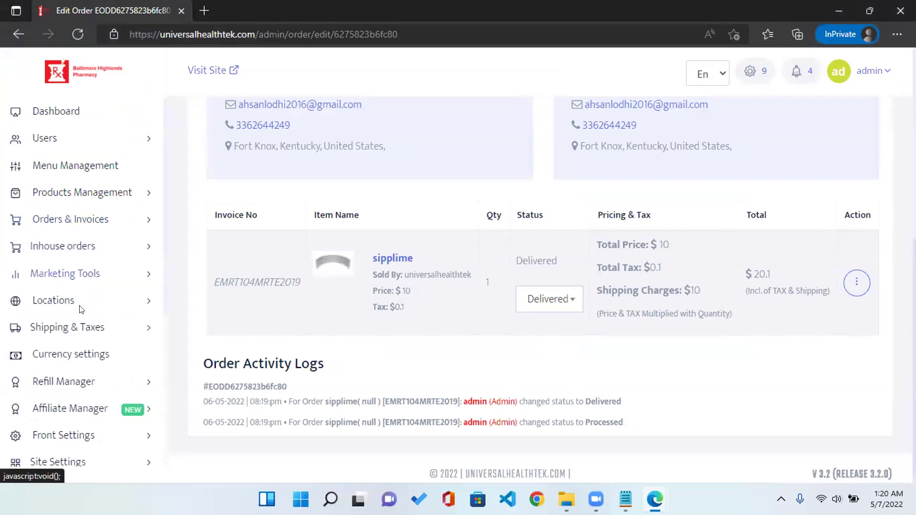
pyautogui.scroll(-3, 82, 359)
pyautogui.scroll(-3, 82, 360)
pyautogui.click(80, 400)
pyautogui.scroll(-2, 79, 395)
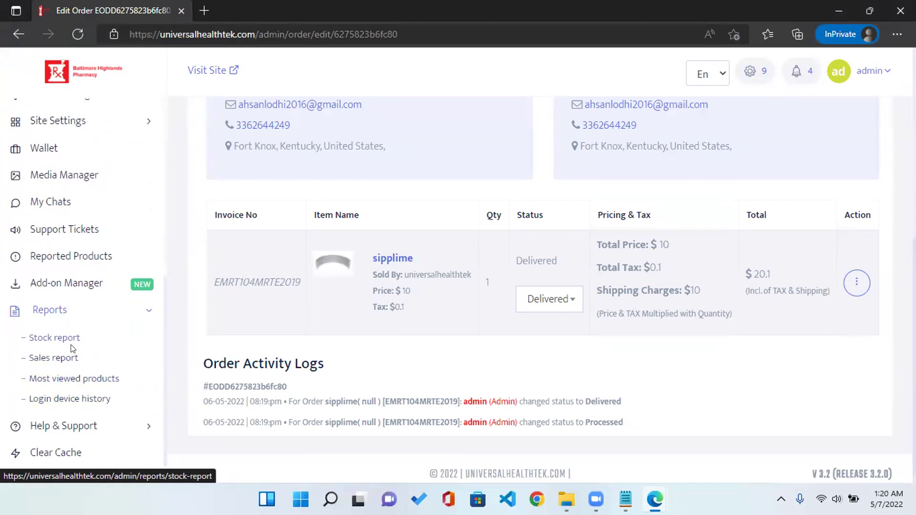
pyautogui.click(72, 359)
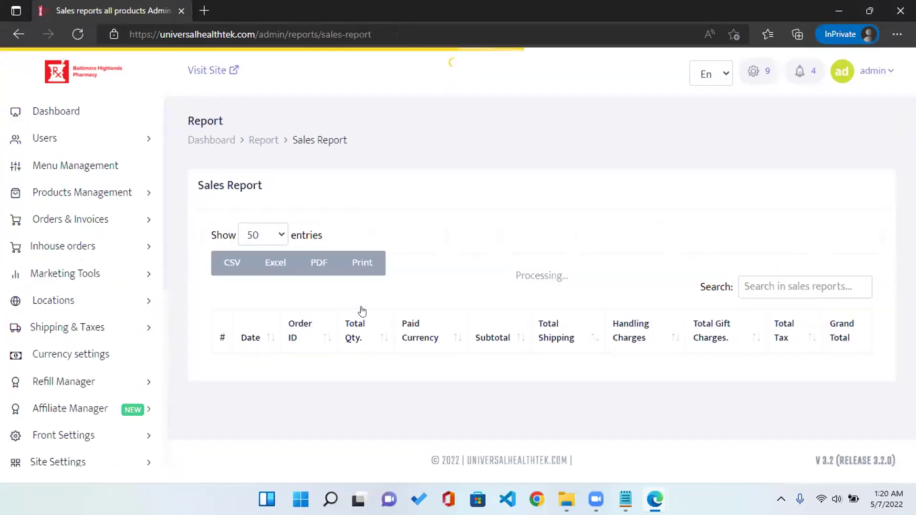
# - Review the three orders' IDs and grand totals in the sales report, then open the Stock report
pyautogui.scroll(-3, 362, 311)
pyautogui.moveTo(293, 230); pyautogui.dragTo(365, 236)
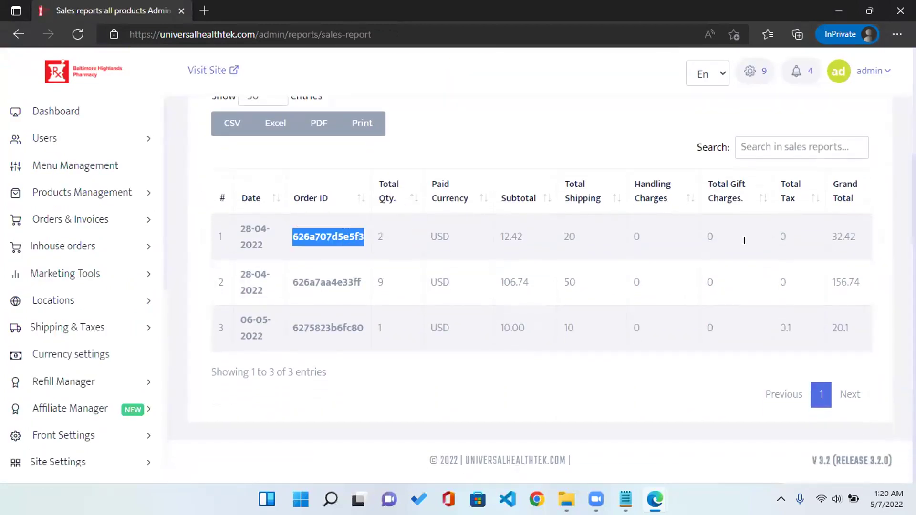
pyautogui.moveTo(854, 333); pyautogui.dragTo(257, 334)
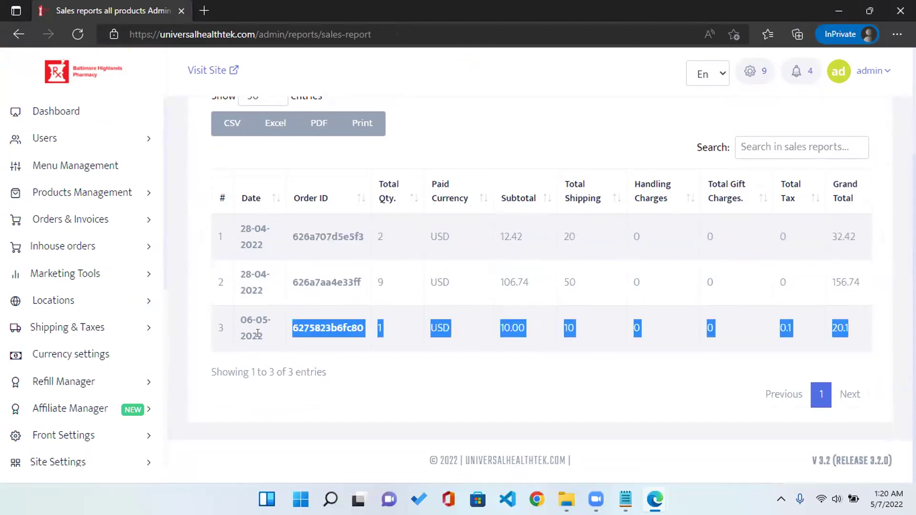
pyautogui.doubleClick(337, 327)
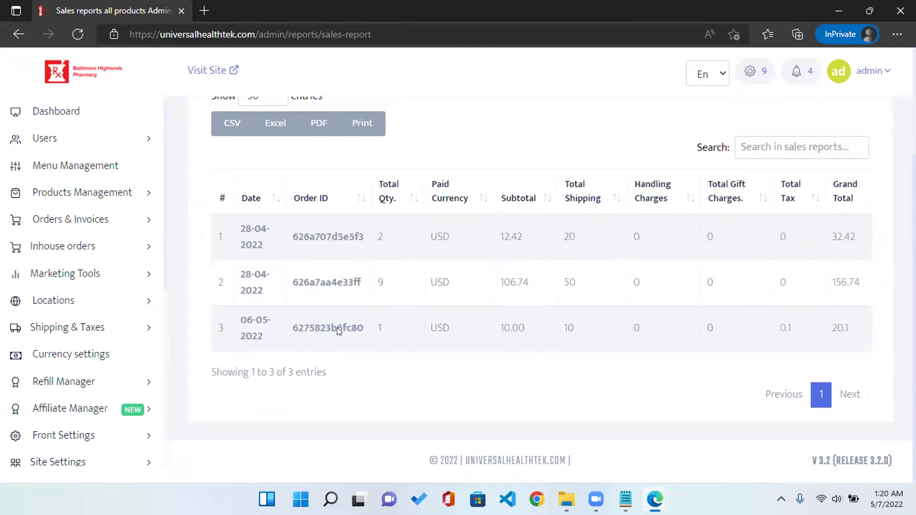
pyautogui.moveTo(861, 322); pyautogui.dragTo(837, 329)
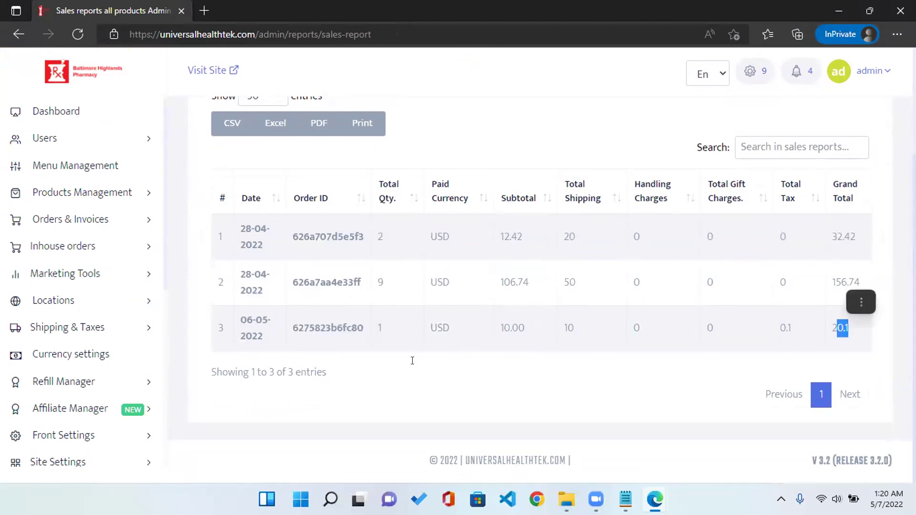
pyautogui.scroll(-7, 96, 417)
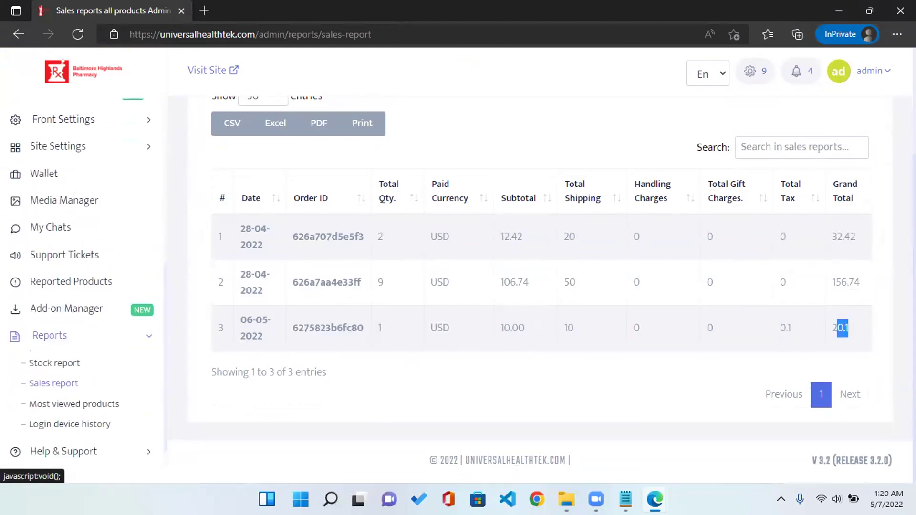
pyautogui.click(58, 348)
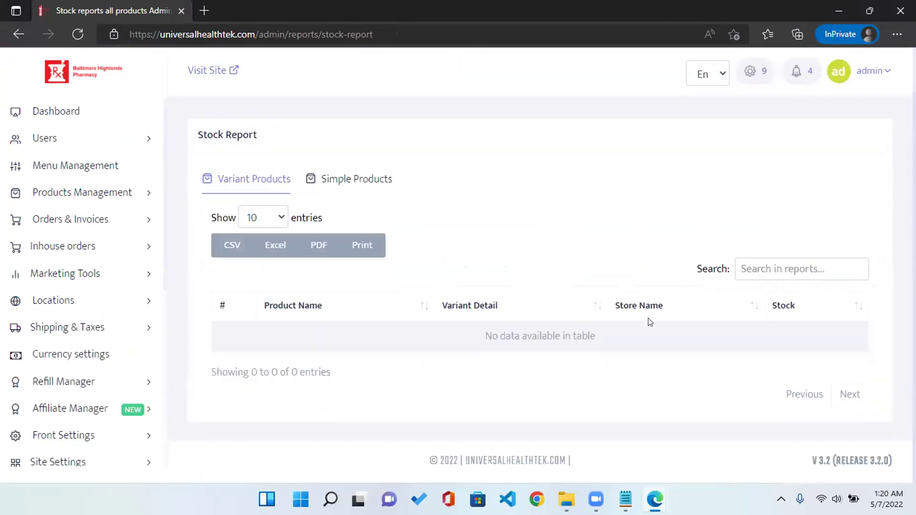
# - Show simple-product stock, confirm sipplime has 9 in stock, then bring back the tracking window
pyautogui.click(354, 184)
pyautogui.scroll(-4, 691, 266)
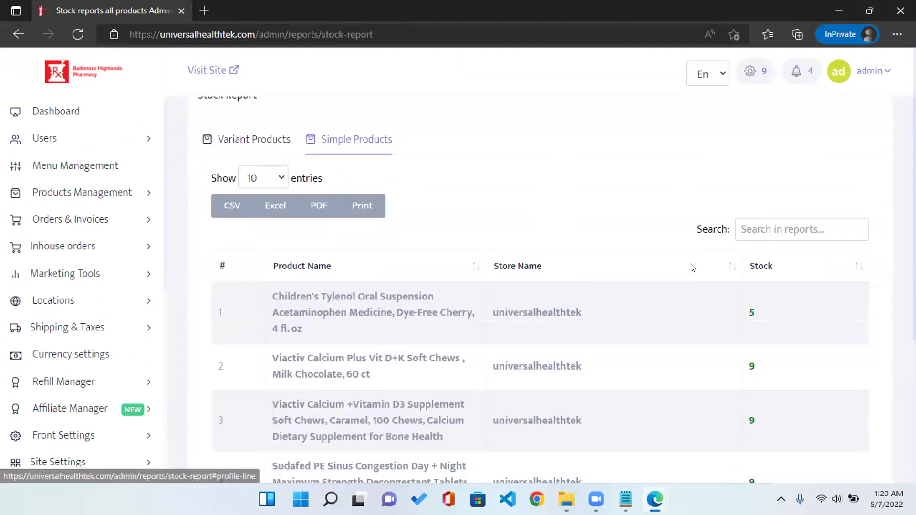
pyautogui.scroll(-2, 681, 189)
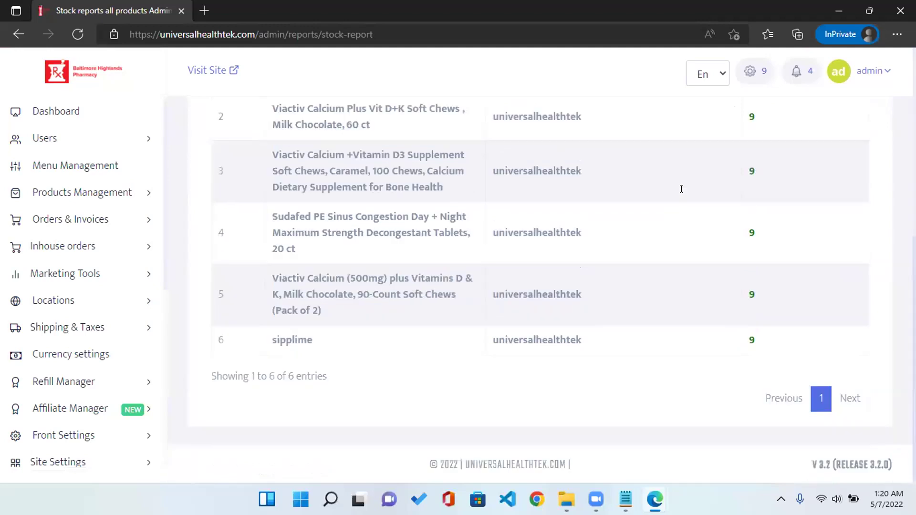
pyautogui.doubleClick(329, 339)
pyautogui.moveTo(308, 337); pyautogui.dragTo(795, 351)
pyautogui.doubleClick(749, 333)
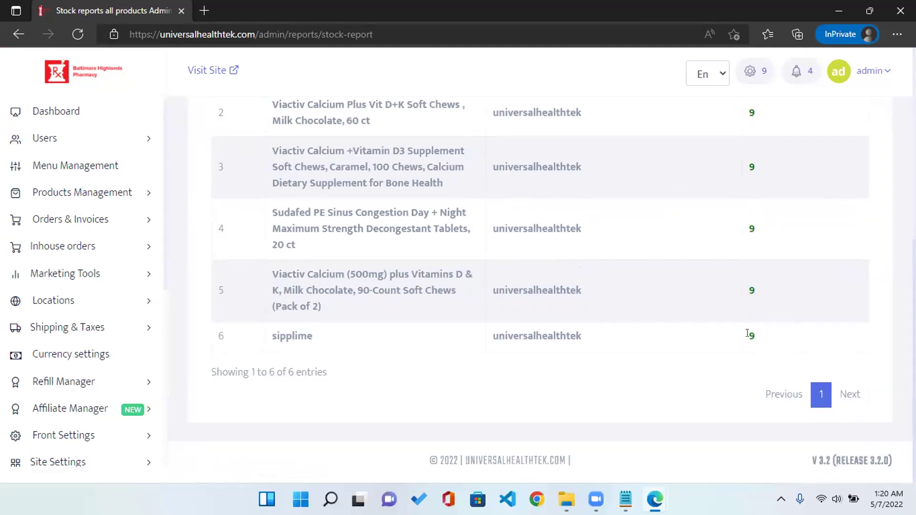
pyautogui.scroll(1, 701, 372)
pyautogui.scroll(-1, 704, 373)
pyautogui.doubleClick(750, 335)
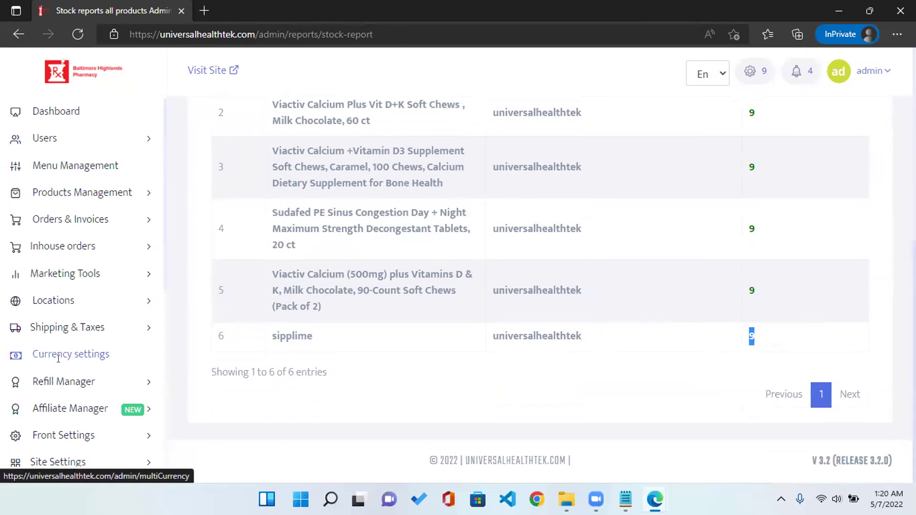
pyautogui.scroll(-3, 58, 358)
pyautogui.scroll(-3, 114, 324)
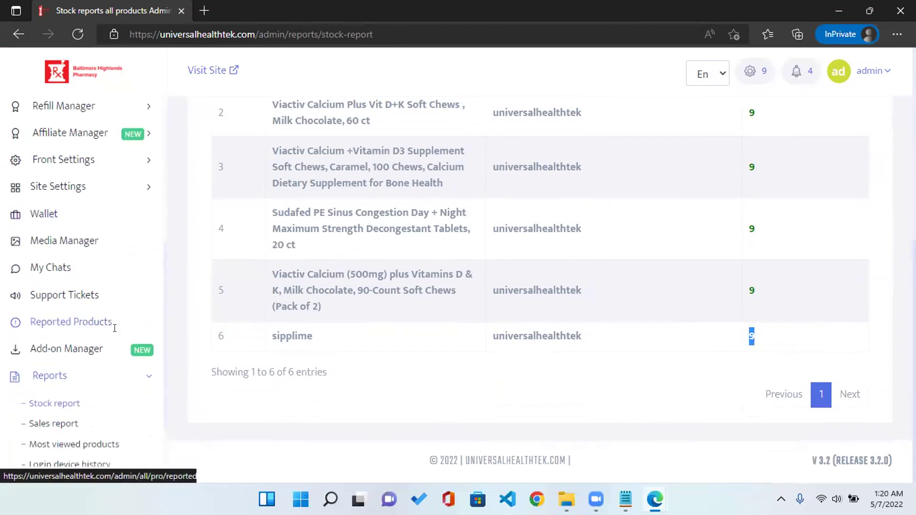
pyautogui.scroll(5, 125, 312)
pyautogui.scroll(2, 127, 310)
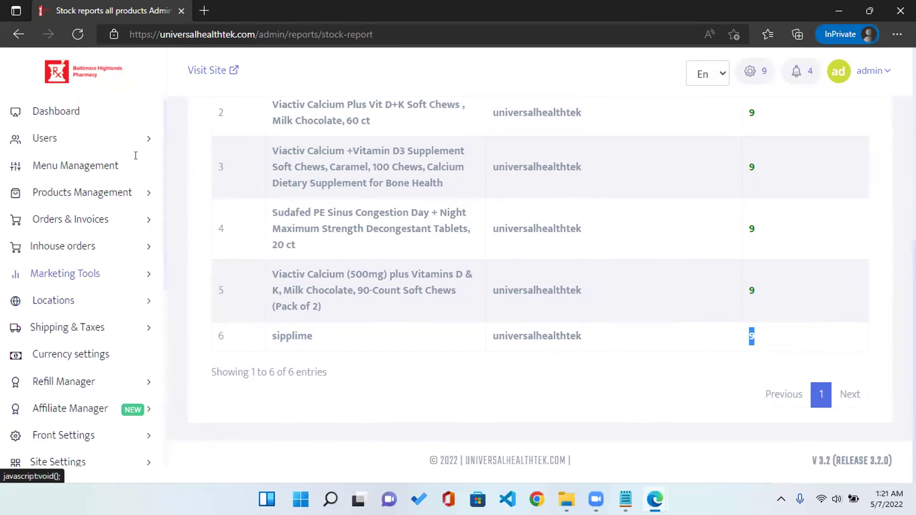
pyautogui.moveTo(654, 499)
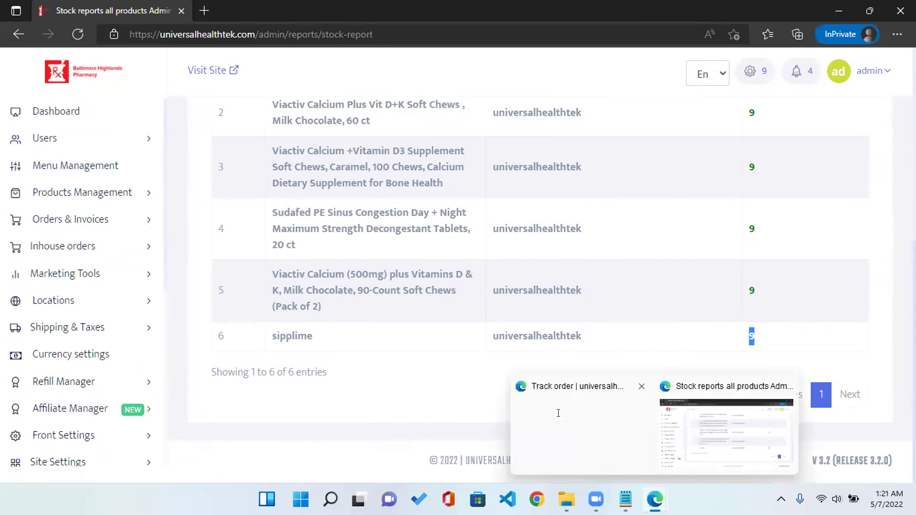
pyautogui.click(557, 411)
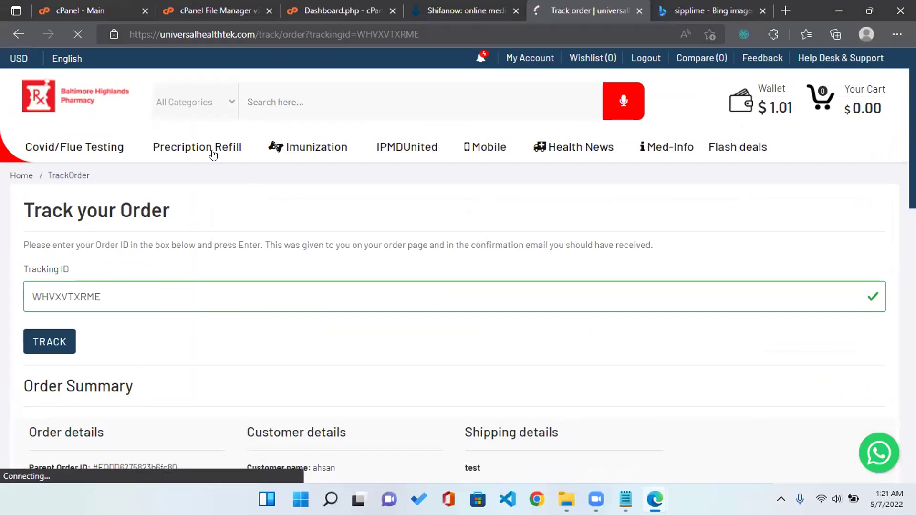
pyautogui.scroll(-3, 494, 311)
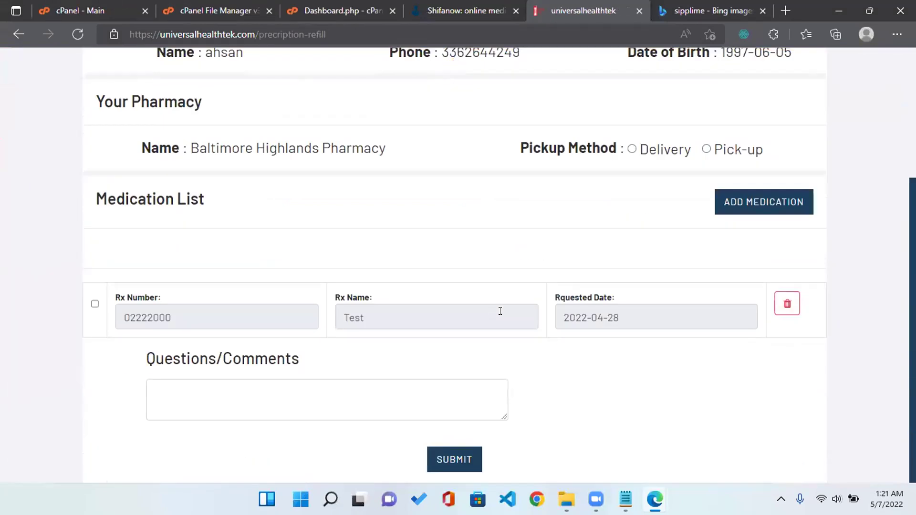
pyautogui.click(676, 158)
pyautogui.click(763, 202)
pyautogui.click(380, 267)
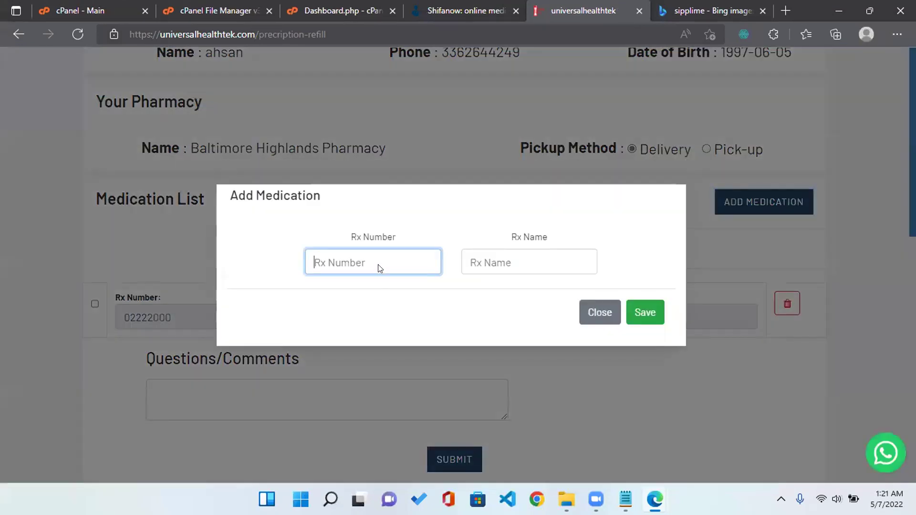
pyautogui.write('2222333331')
pyautogui.click(534, 253)
pyautogui.write('Tyn')
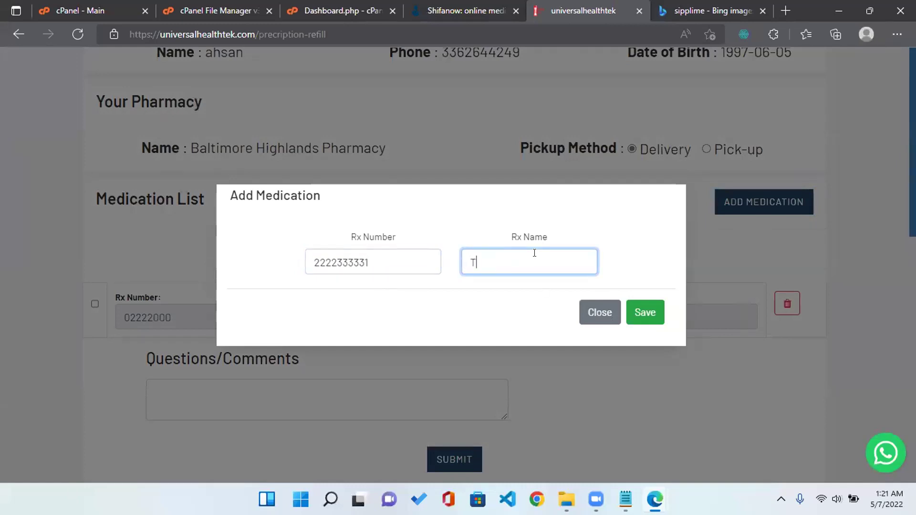
pyautogui.write('e')
pyautogui.press('BackSpace')
pyautogui.write('ol')
pyautogui.click(479, 263)
pyautogui.write('e')
pyautogui.click(643, 311)
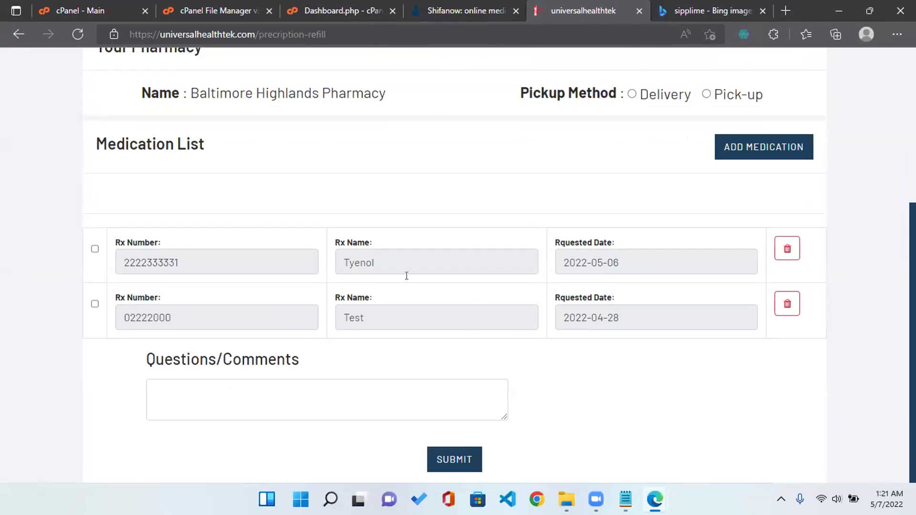
# - Tick Tyenol and Test, choose Delivery, and comment 'Please delivered at night'
pyautogui.doubleClick(384, 262)
pyautogui.click(95, 249)
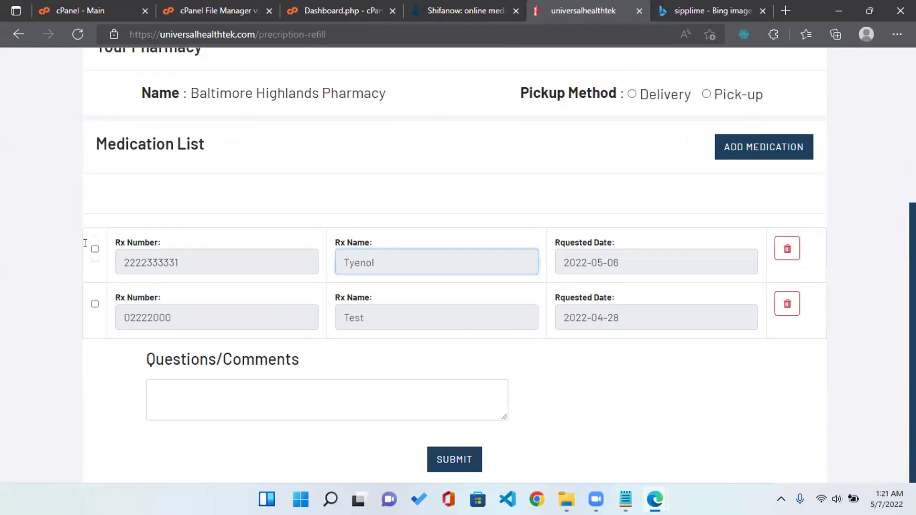
pyautogui.click(95, 304)
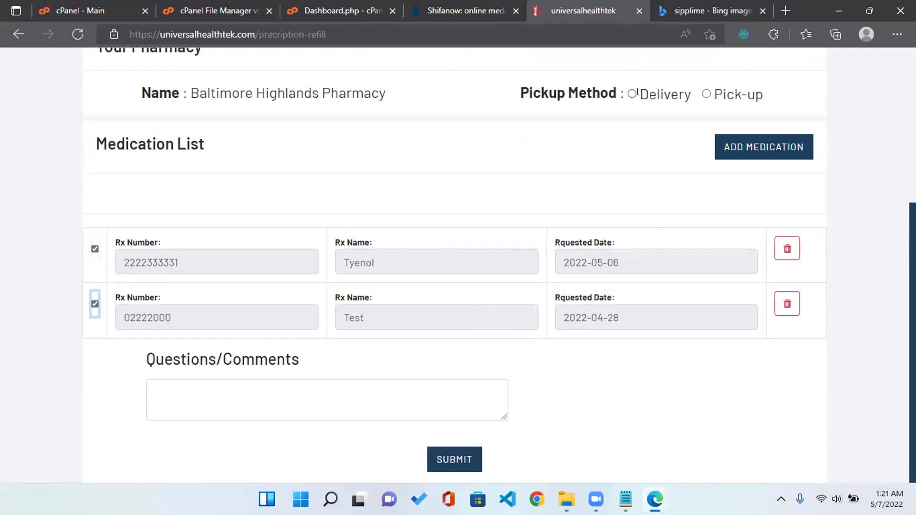
pyautogui.click(662, 93)
pyautogui.click(345, 400)
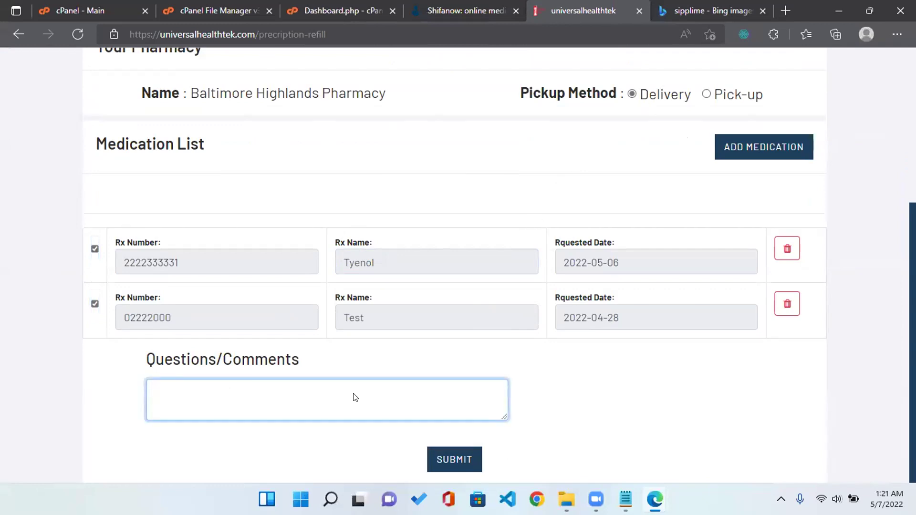
pyautogui.write('Please delivery')
pyautogui.press('BackSpace')
pyautogui.write('ed at ')
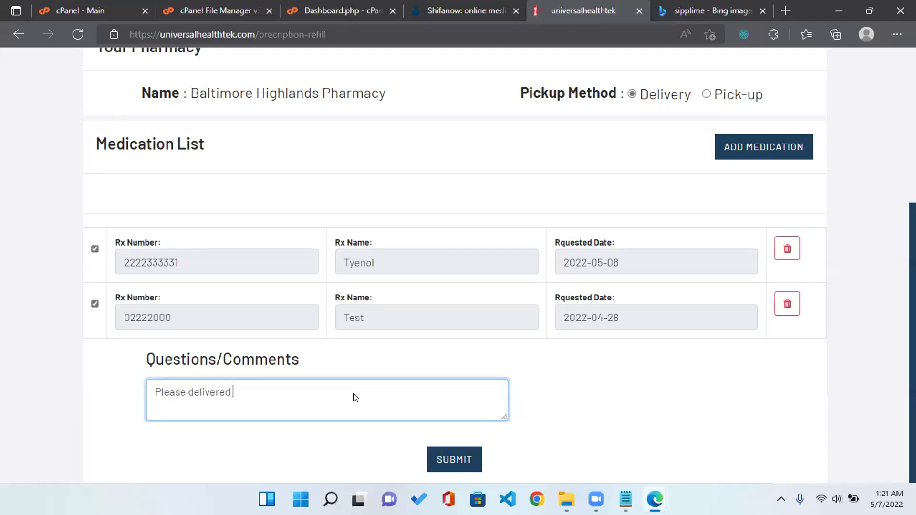
pyautogui.write('night')
# - Submit the refill request, note the missing access_token error, and return to the form
pyautogui.click(470, 452)
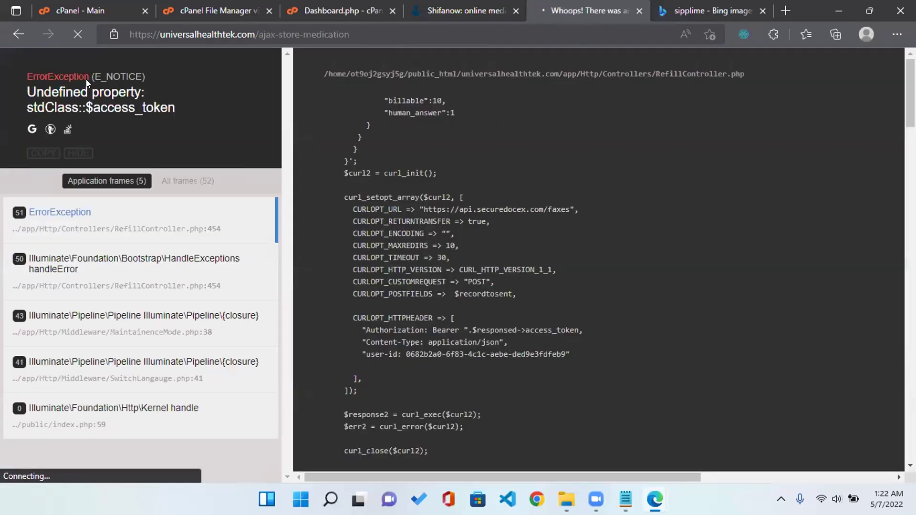
pyautogui.moveTo(176, 107); pyautogui.dragTo(83, 108)
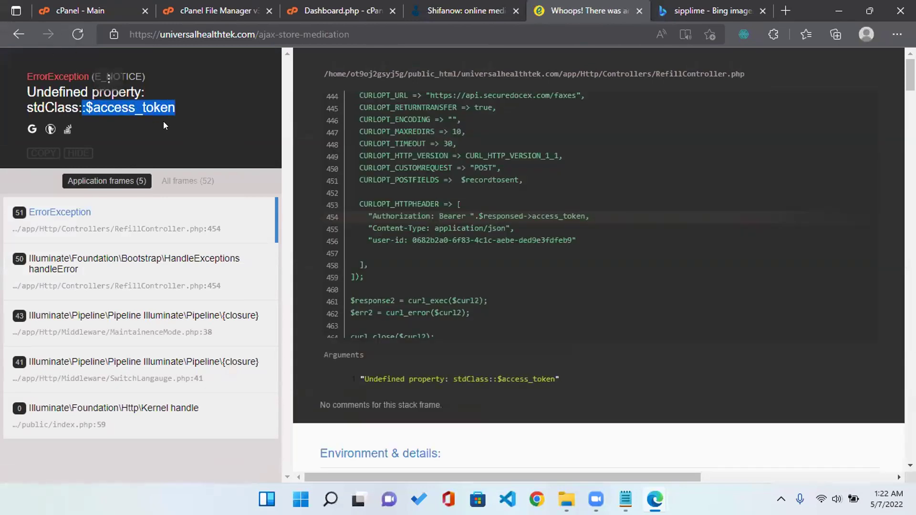
pyautogui.click(100, 66)
pyautogui.click(25, 32)
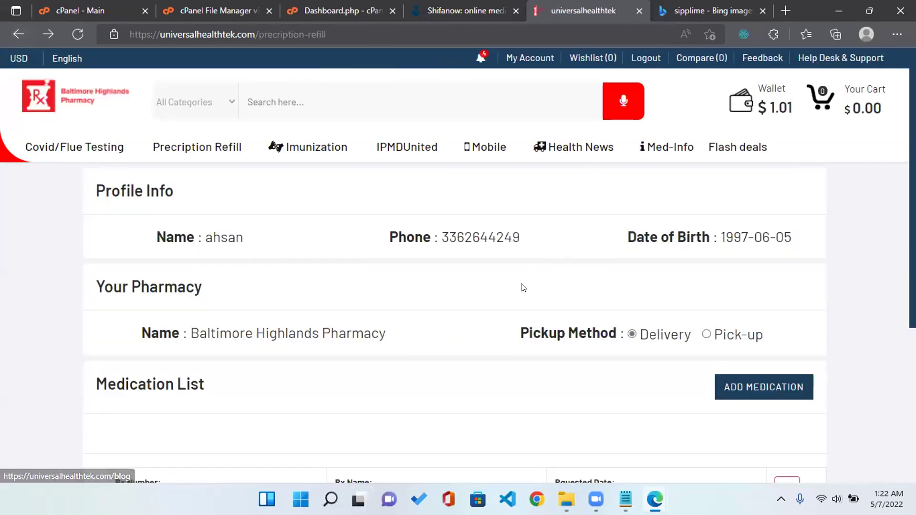
pyautogui.scroll(-5, 522, 286)
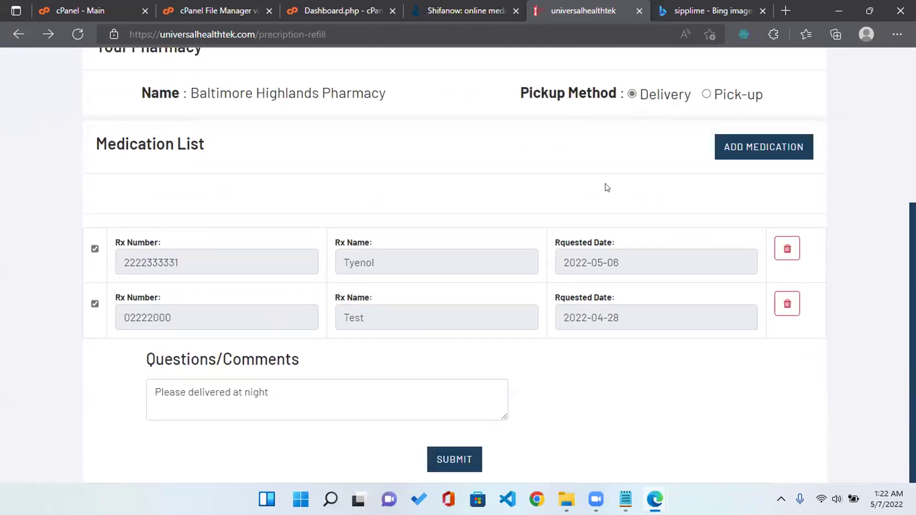
pyautogui.scroll(1, 392, 113)
pyautogui.scroll(4, 392, 113)
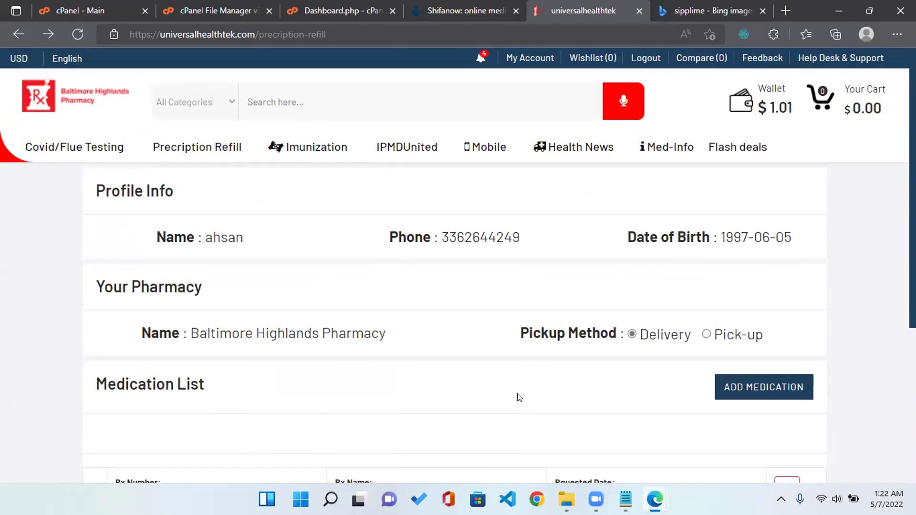
pyautogui.scroll(-5, 519, 398)
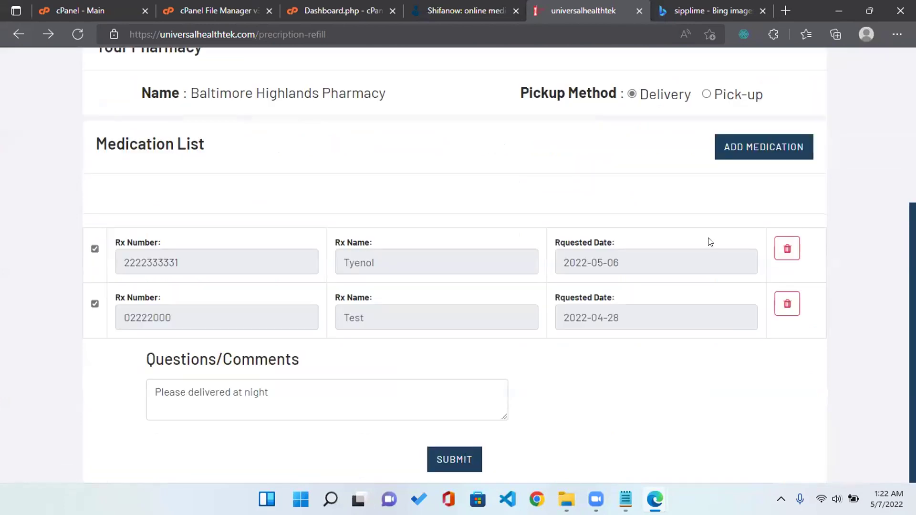
pyautogui.scroll(3, 707, 241)
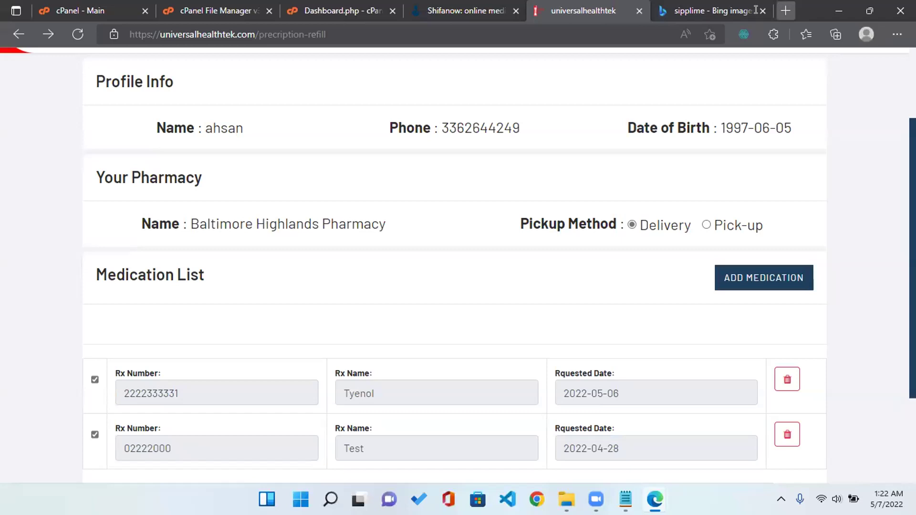
# - Go to the eFax account login page (efax.com/myaccount/login) in a new tab
pyautogui.click(785, 10)
pyautogui.write('ef')
pyautogui.press('Return')
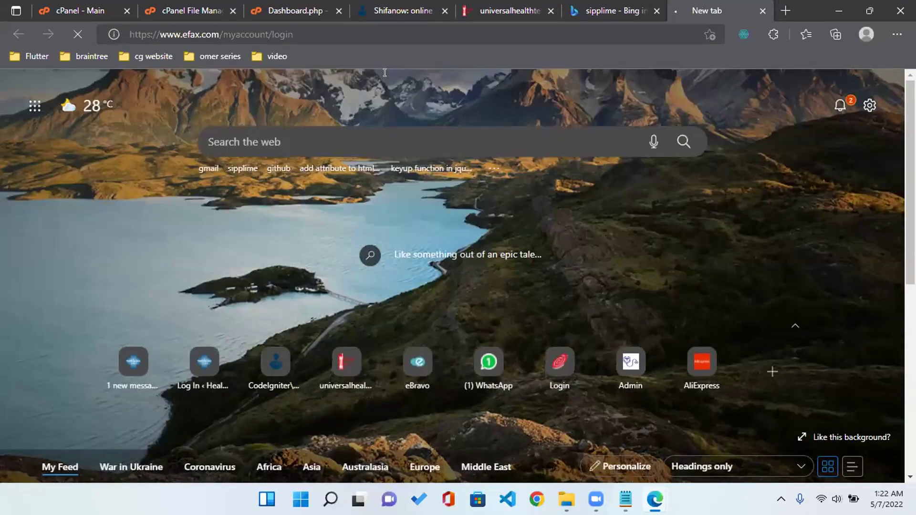
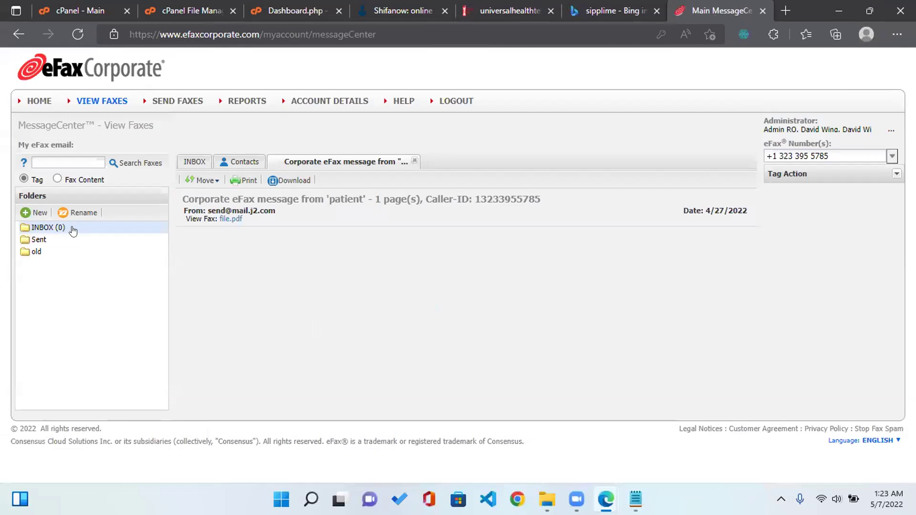
# - Open the patient fax's attached PDF and scroll through the prescription form
pyautogui.click(224, 219)
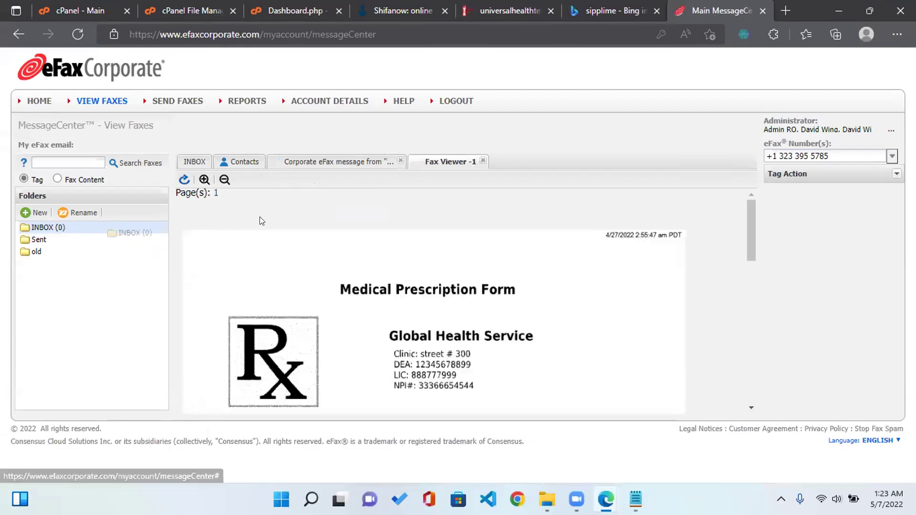
pyautogui.scroll(-3, 267, 222)
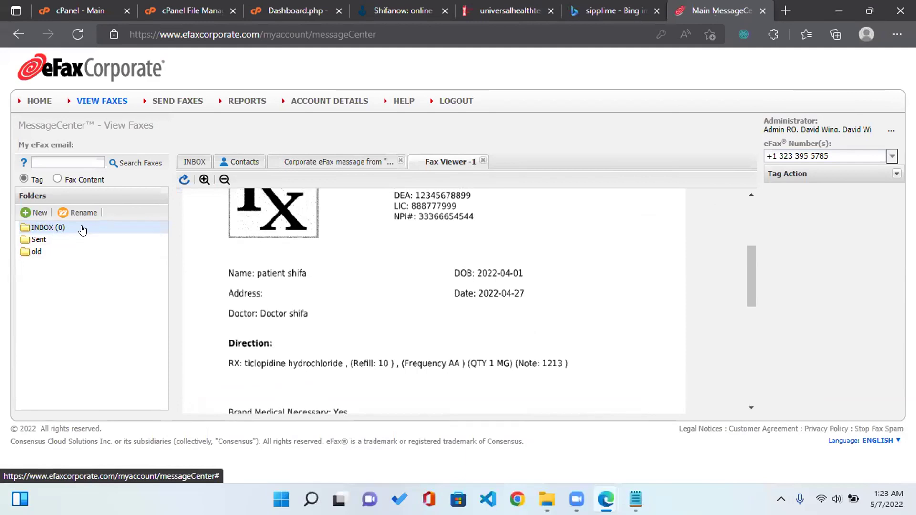
pyautogui.scroll(-5, 234, 262)
pyautogui.scroll(1, 238, 264)
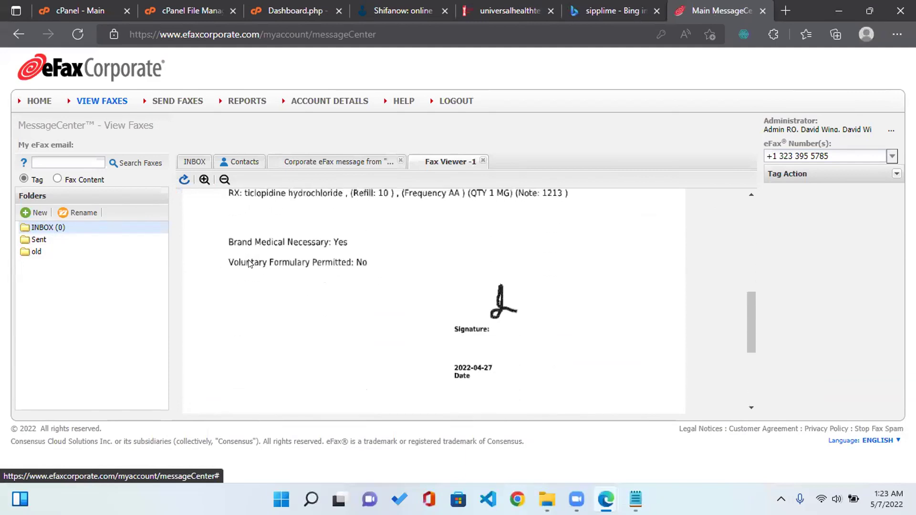
# - Open the admin's 4/27/2022 pharmacy refill fax PDF and read it through to the end
pyautogui.click(78, 228)
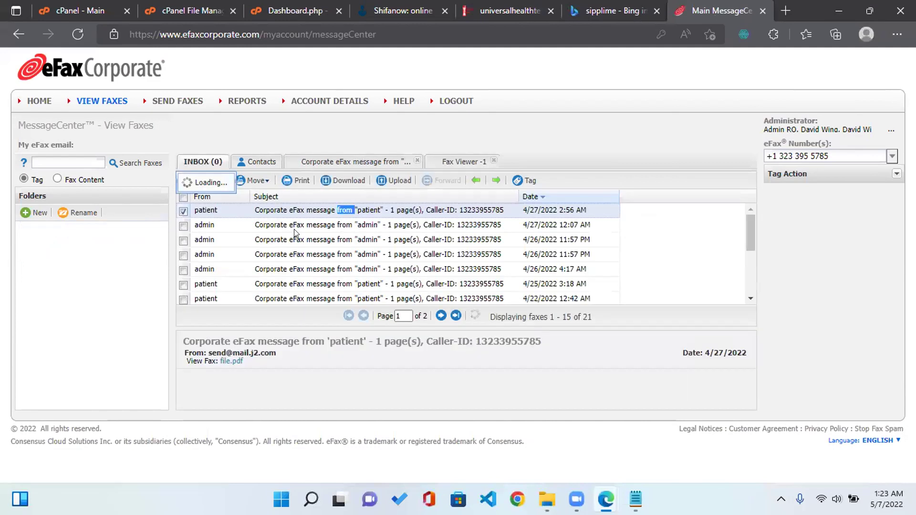
pyautogui.doubleClick(292, 227)
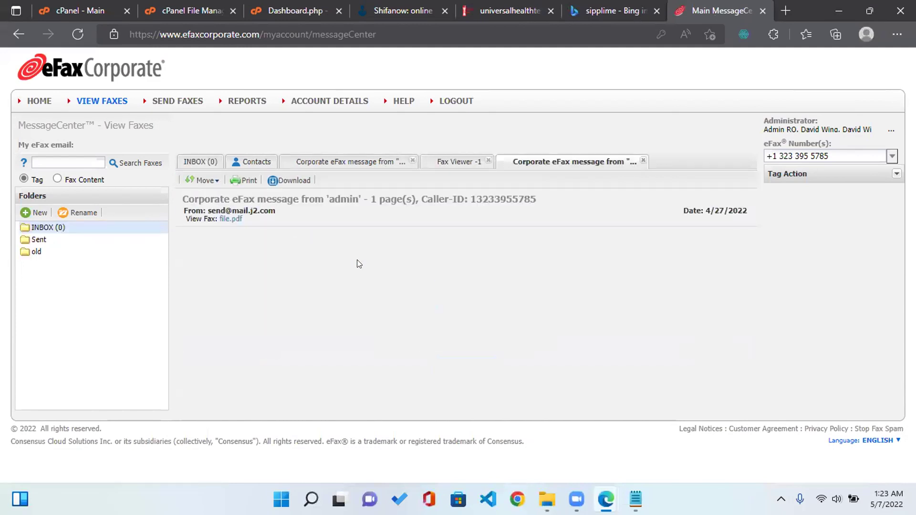
pyautogui.click(233, 220)
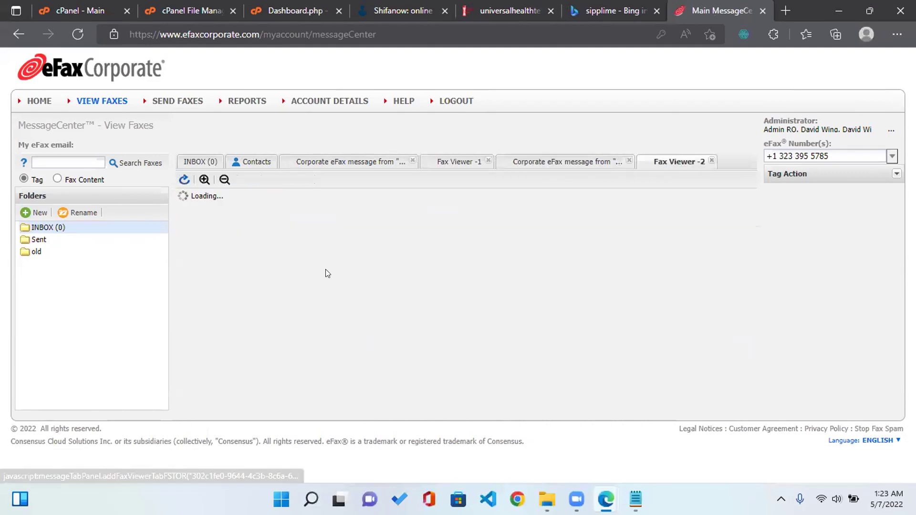
pyautogui.scroll(-3, 391, 272)
pyautogui.scroll(1, 276, 303)
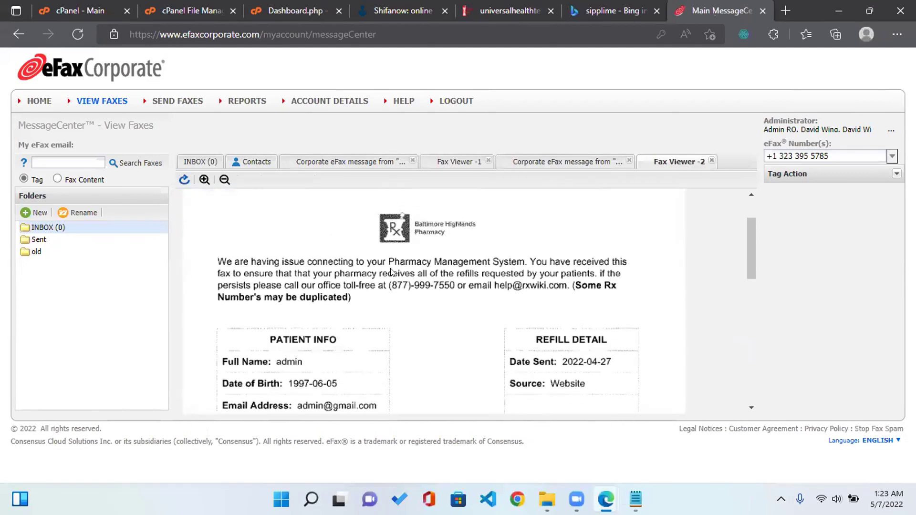
pyautogui.scroll(1, 286, 294)
pyautogui.scroll(2, 300, 285)
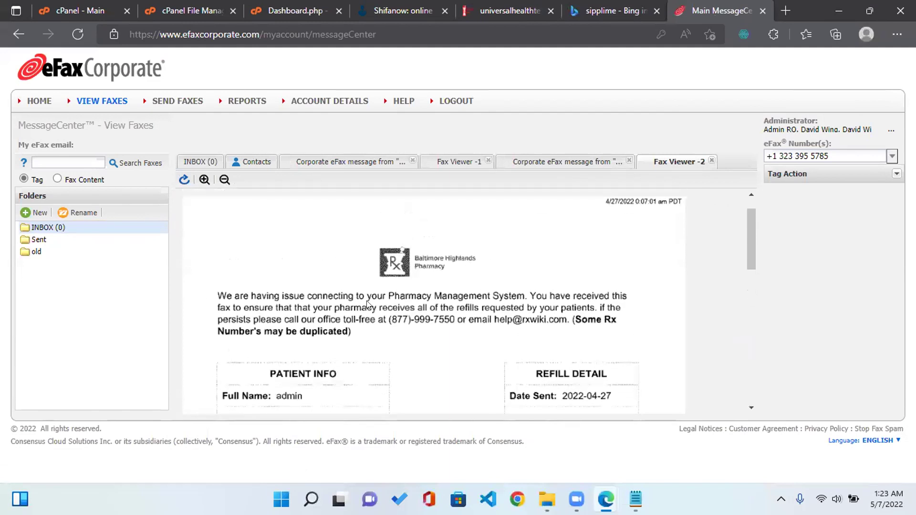
pyautogui.scroll(-1, 422, 297)
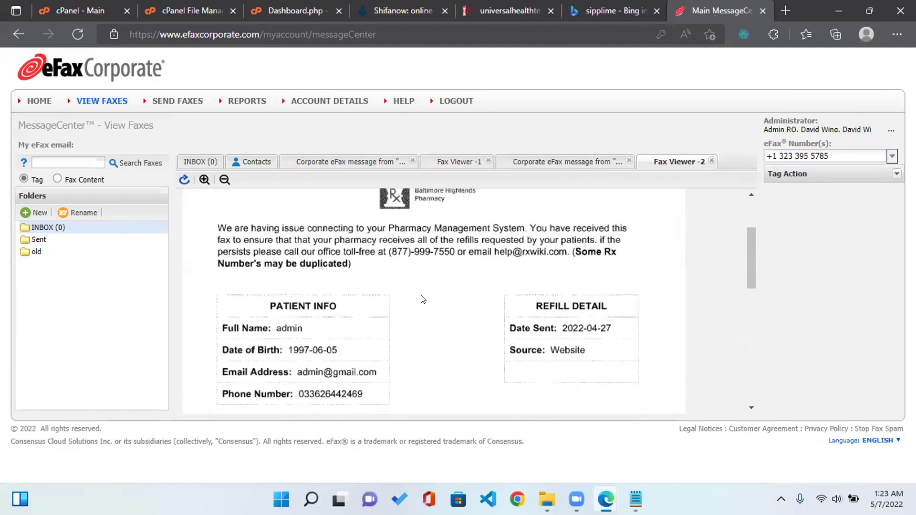
pyautogui.scroll(-2, 422, 299)
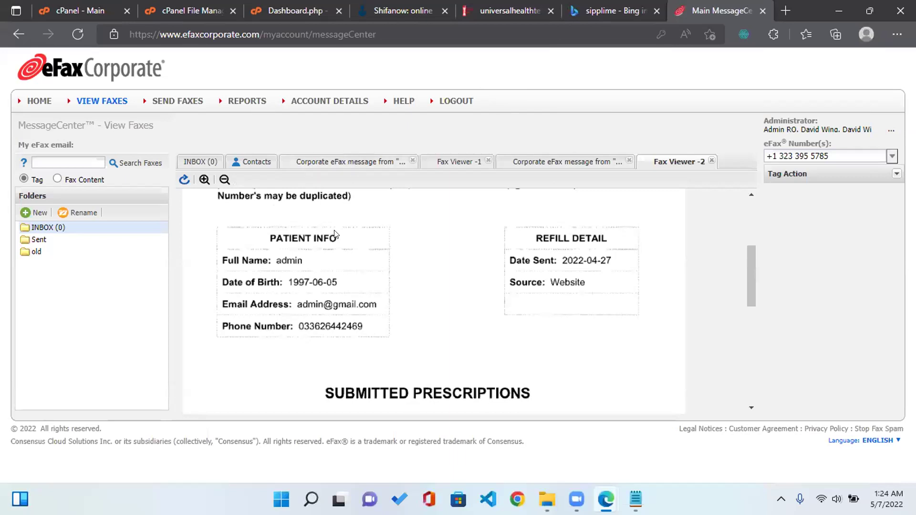
pyautogui.scroll(-3, 388, 257)
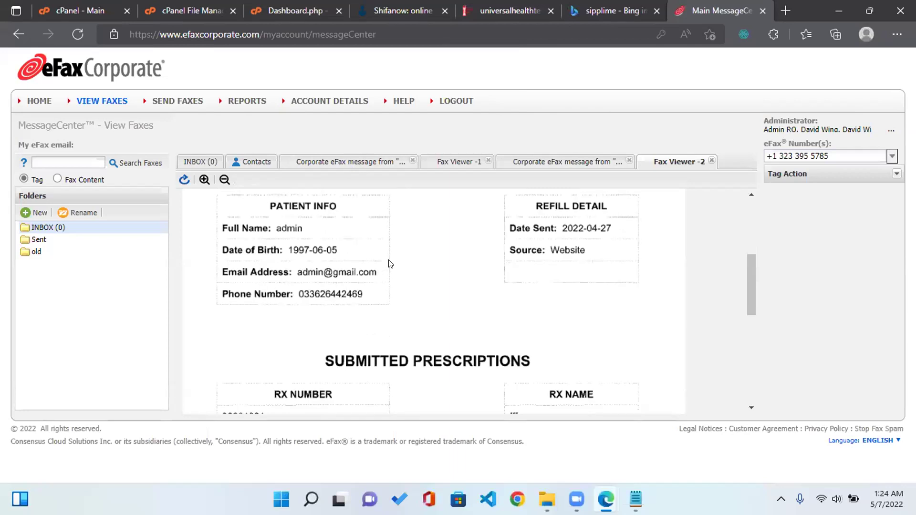
pyautogui.scroll(-6, 389, 266)
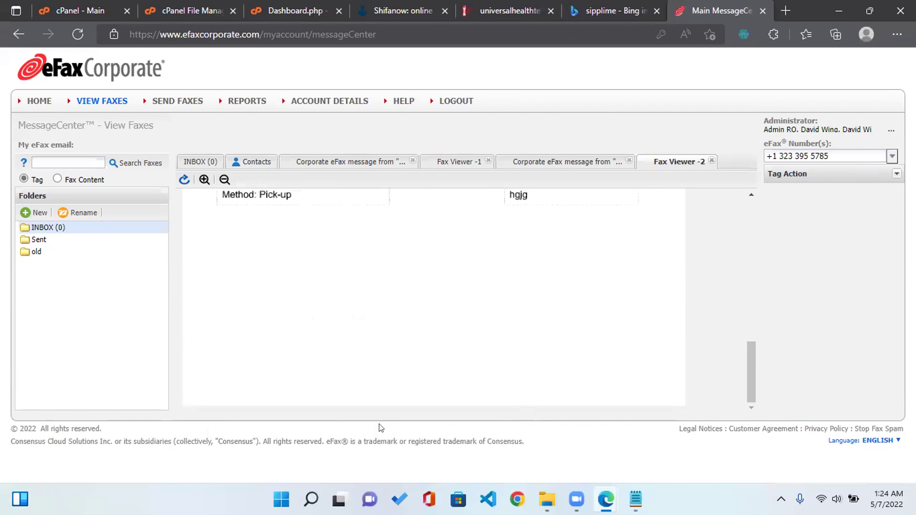
# - Look through the open tabs, close the Bing search tab, and return to the pharmacy site
pyautogui.click(291, 7)
pyautogui.click(391, 4)
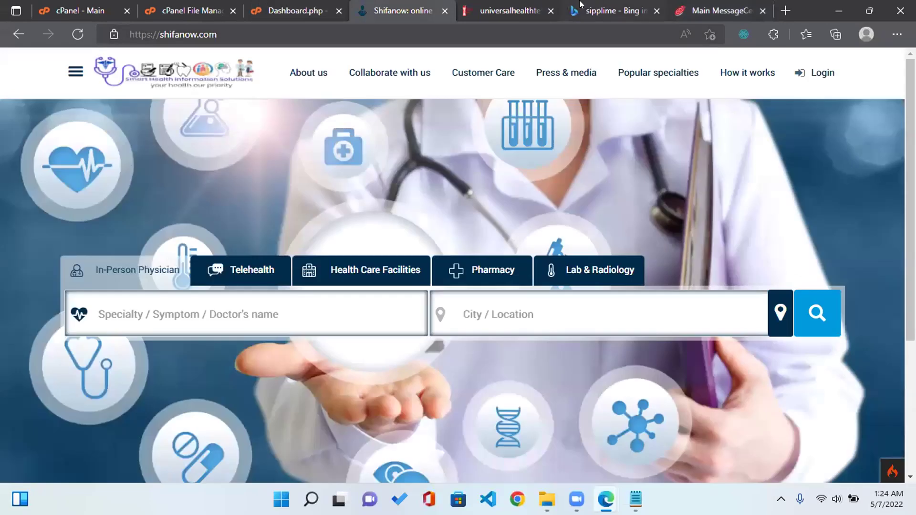
pyautogui.click(580, 4)
pyautogui.click(503, 5)
pyautogui.click(661, 4)
pyautogui.click(657, 10)
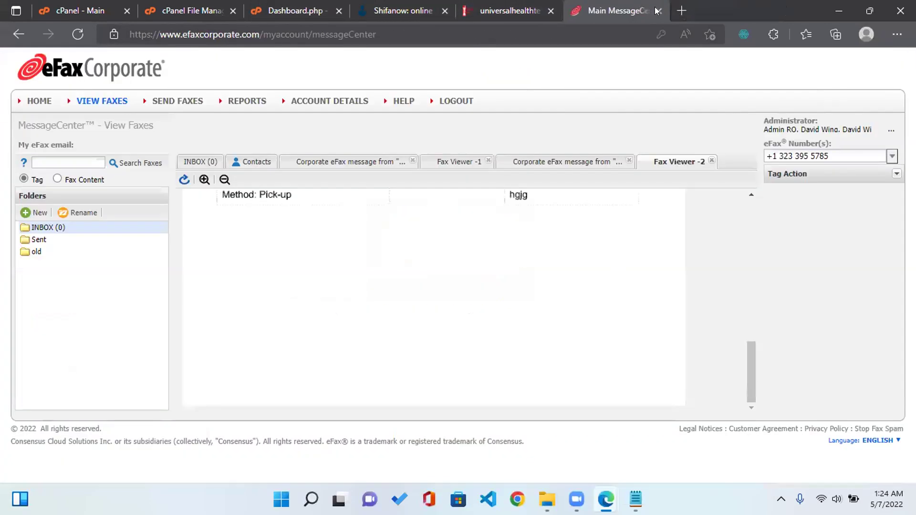
pyautogui.click(479, 6)
# - Open the Covid/Flu Testing login page and try entering an address in its Email field
pyautogui.scroll(3, 138, 211)
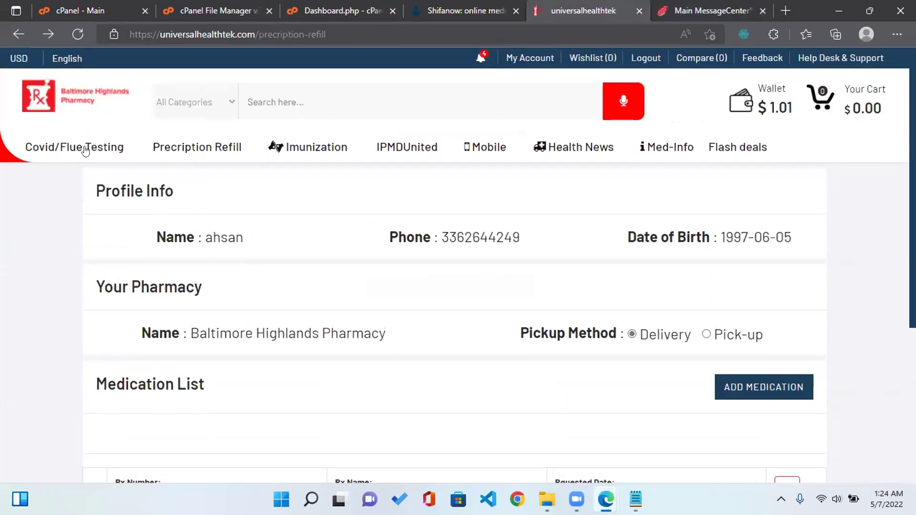
pyautogui.click(57, 147)
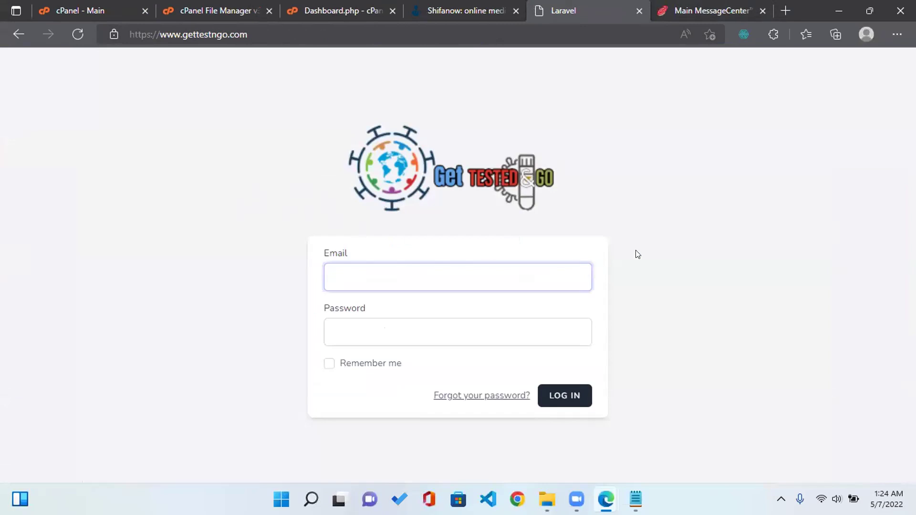
pyautogui.click(394, 264)
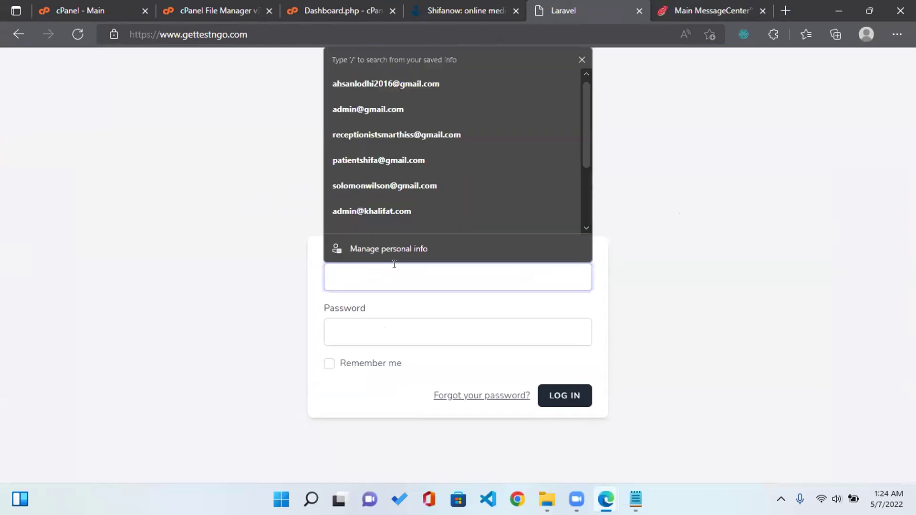
pyautogui.click(231, 227)
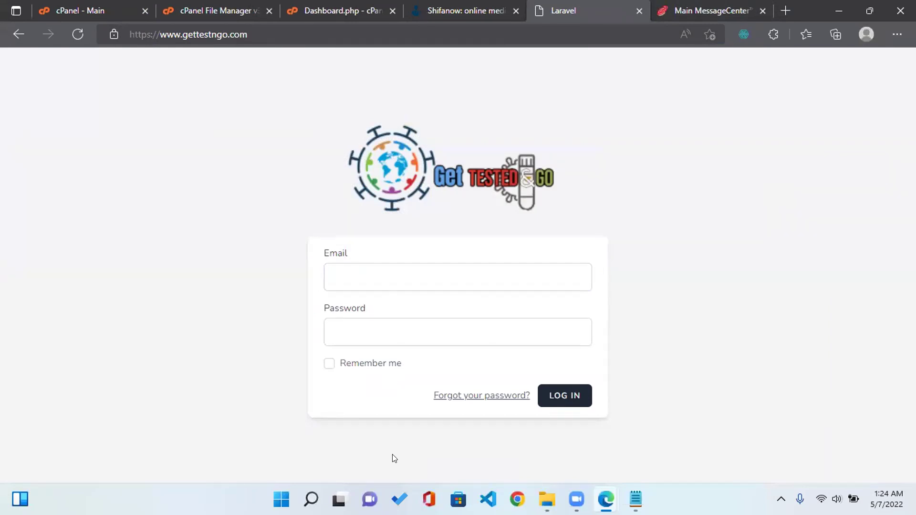
pyautogui.click(331, 297)
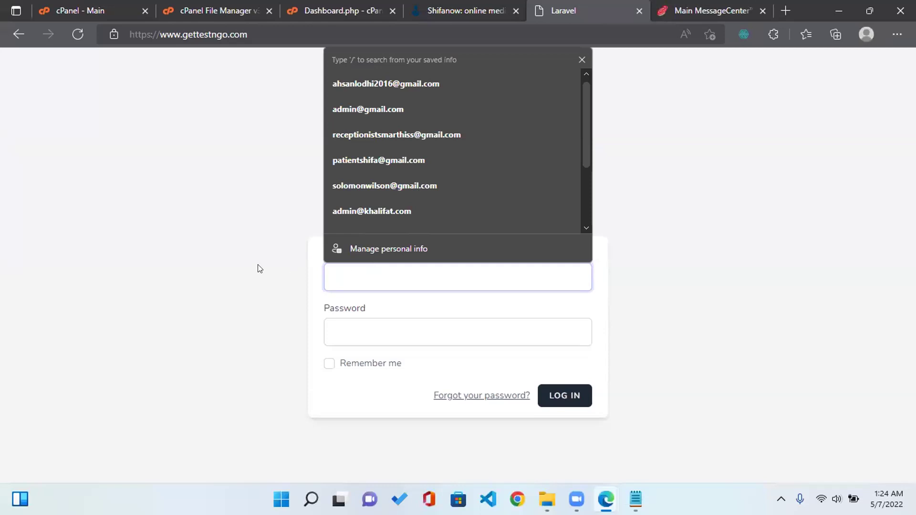
pyautogui.write('so')
pyautogui.press('BackSpace')
pyautogui.press('BackSpace')
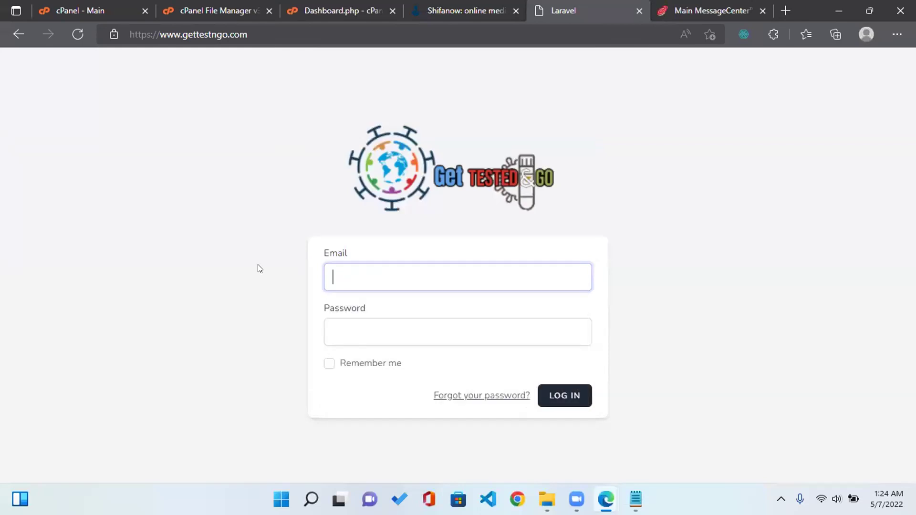
pyautogui.click(407, 277)
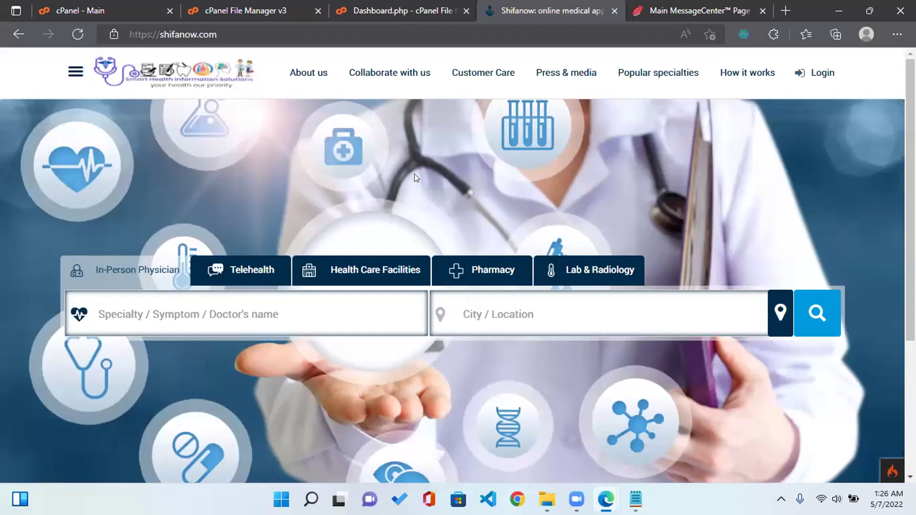
# - Search specialties and doctors, then open the top listed doctor's profile
pyautogui.scroll(-4, 414, 174)
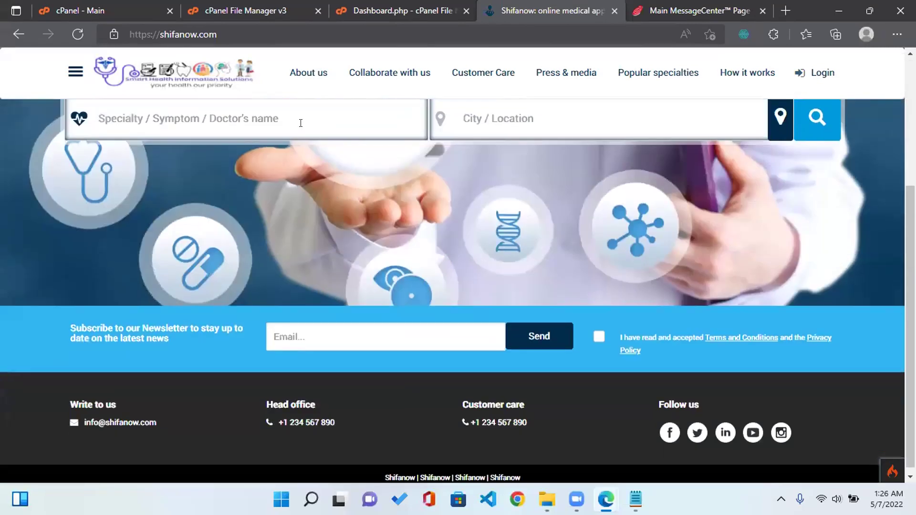
pyautogui.click(301, 122)
pyautogui.click(321, 152)
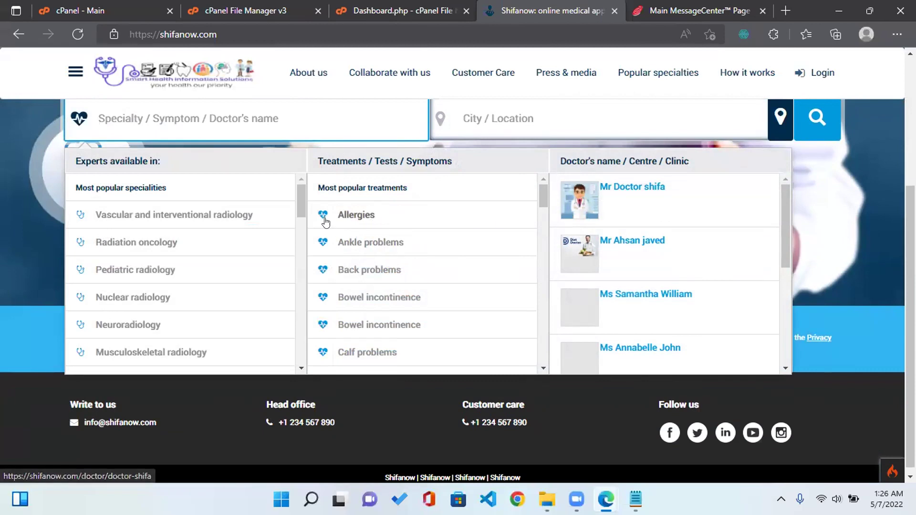
pyautogui.scroll(4, 448, 219)
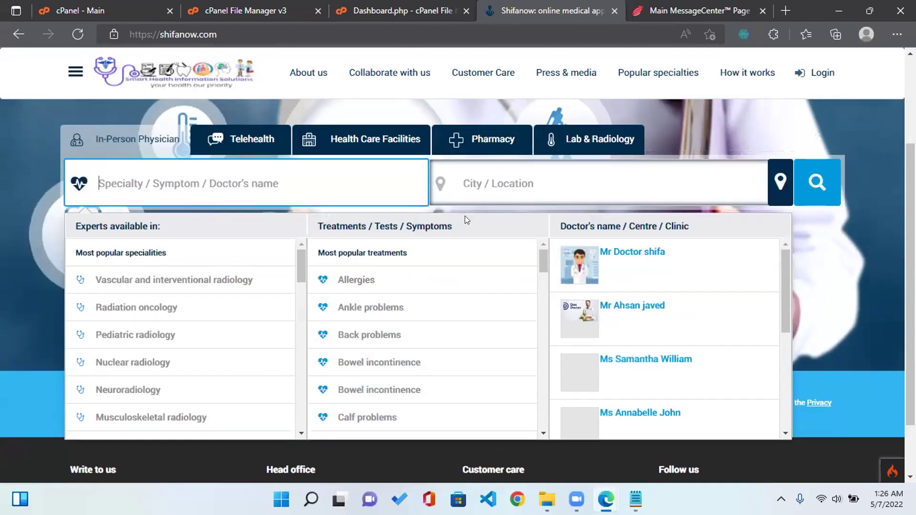
pyautogui.scroll(-3, 428, 225)
pyautogui.scroll(-3, 634, 292)
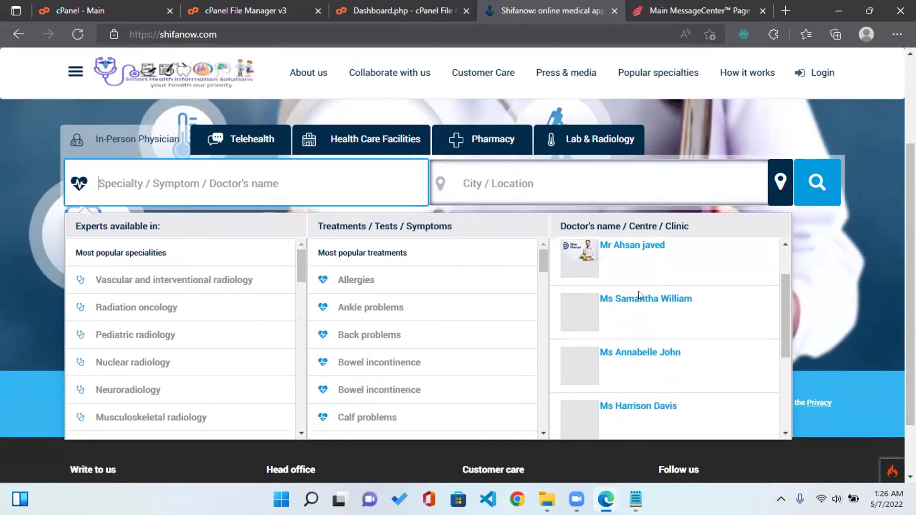
pyautogui.scroll(3, 643, 299)
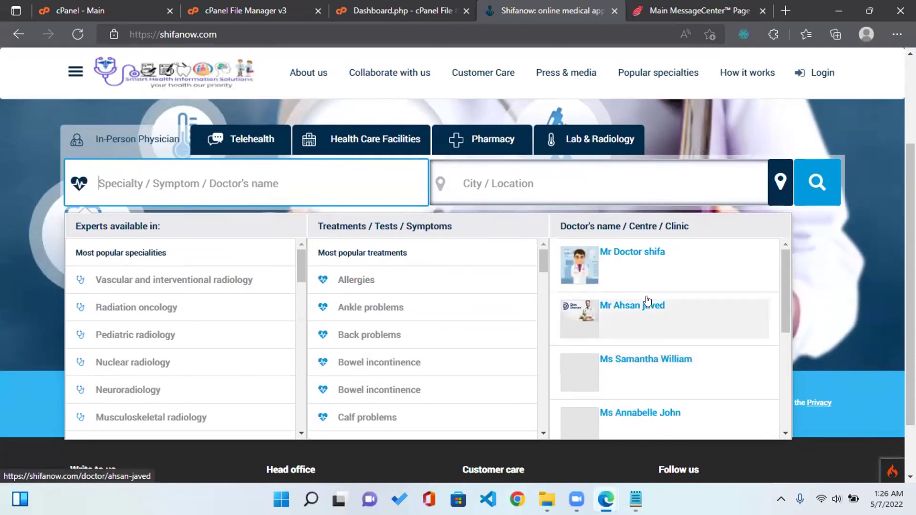
pyautogui.click(651, 262)
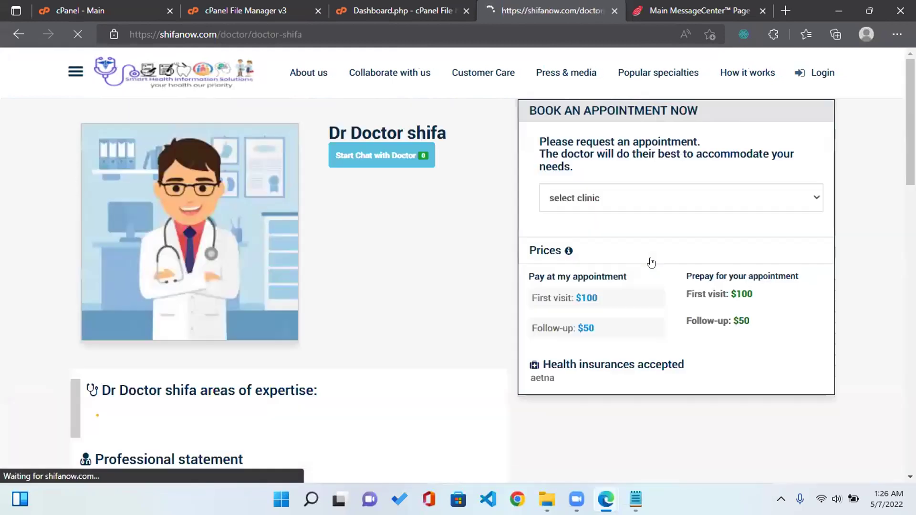
# - Pick the doctor's clinic and book the Monday 9 May 10:00 am slot
pyautogui.scroll(-5, 411, 272)
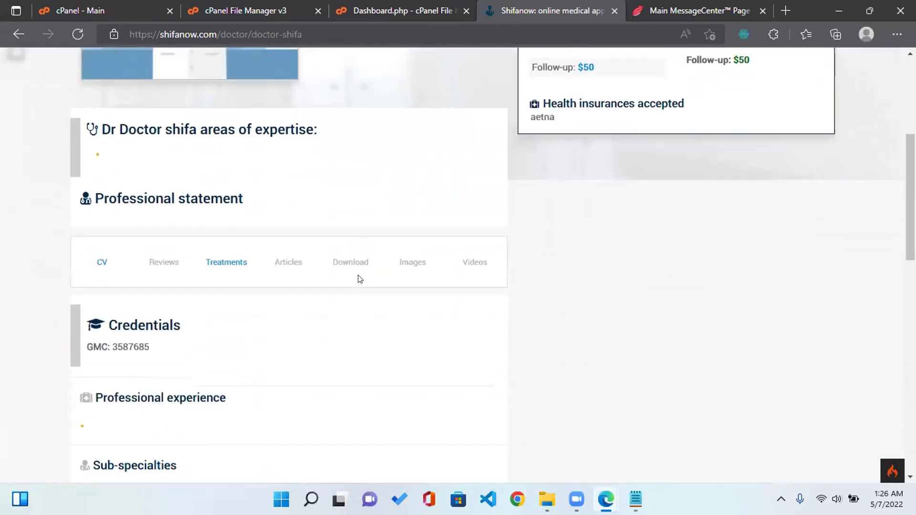
pyautogui.scroll(6, 359, 279)
pyautogui.click(679, 199)
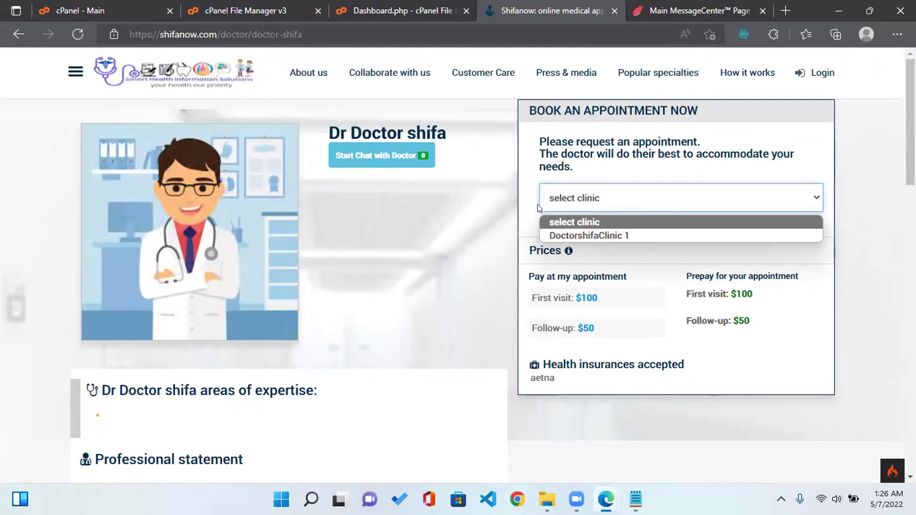
pyautogui.click(580, 235)
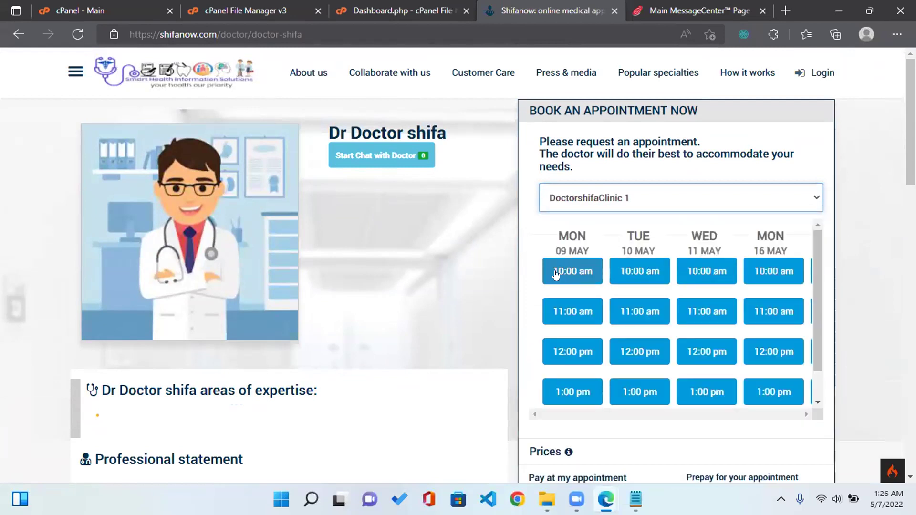
pyautogui.click(577, 272)
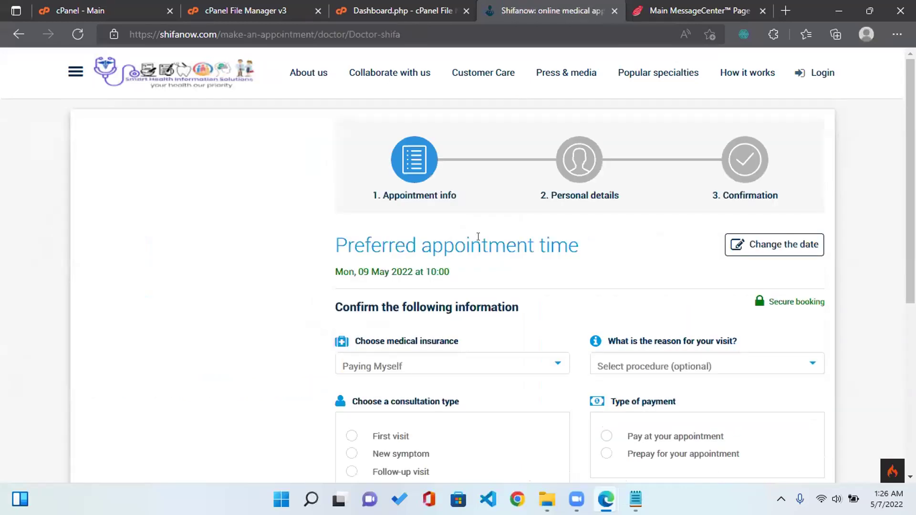
# - Choose Allergies, First visit and Pay at your appointment, then continue to personal details
pyautogui.scroll(-3, 483, 250)
pyautogui.click(638, 225)
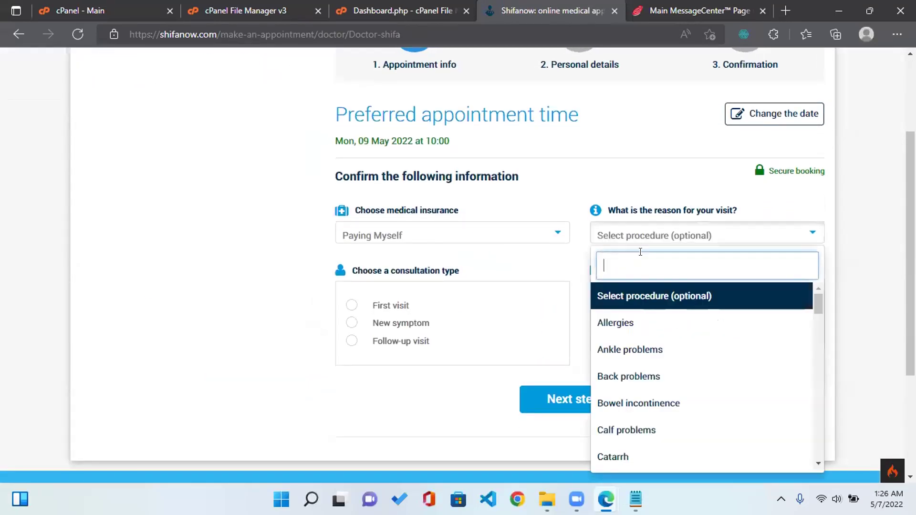
pyautogui.click(637, 328)
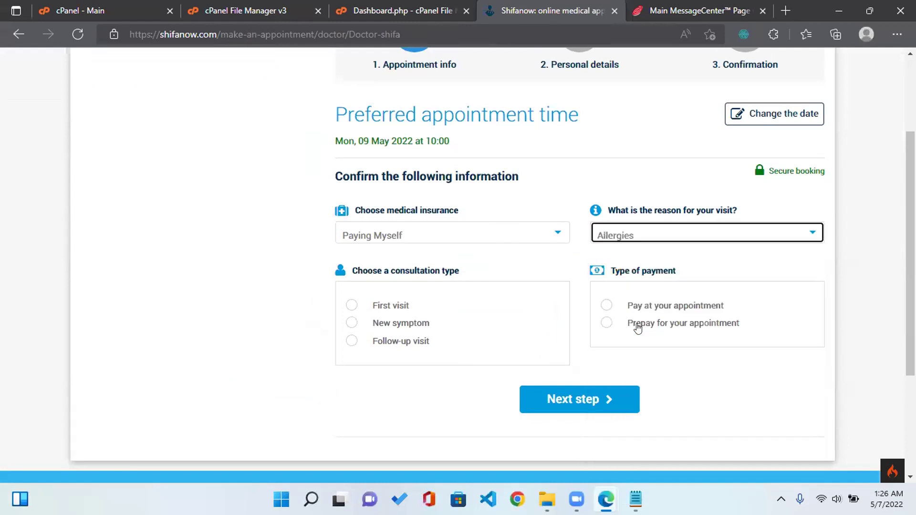
pyautogui.click(352, 306)
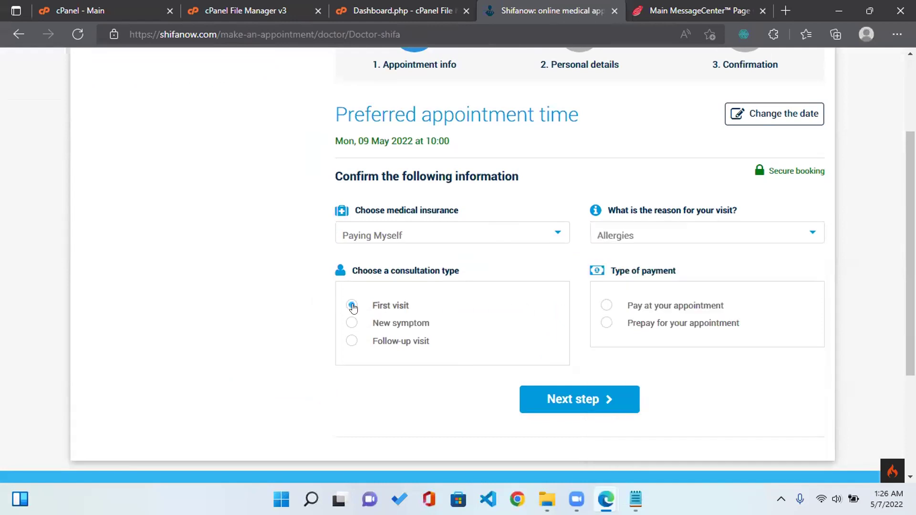
pyautogui.click(606, 305)
pyautogui.click(566, 401)
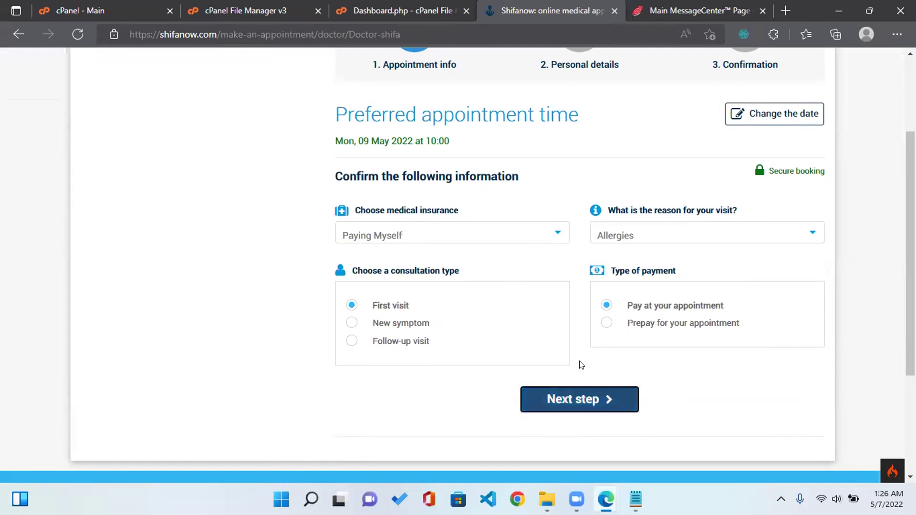
pyautogui.click(576, 402)
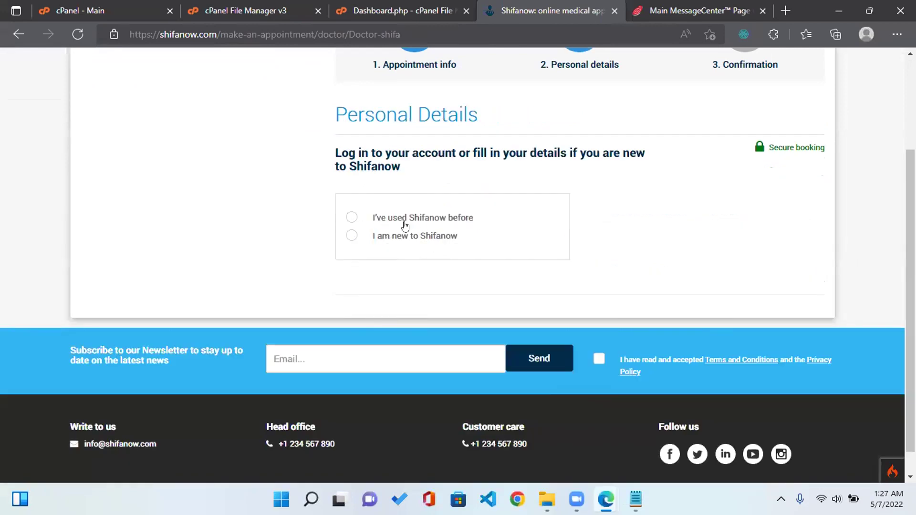
# - Log in as a returning Shifanow user with the saved patient e-mail and password
pyautogui.click(352, 236)
pyautogui.click(350, 216)
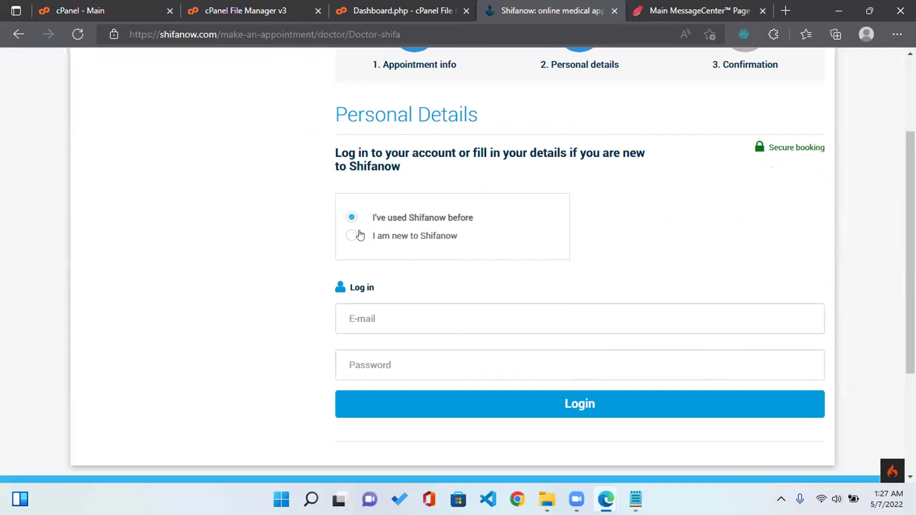
pyautogui.click(391, 322)
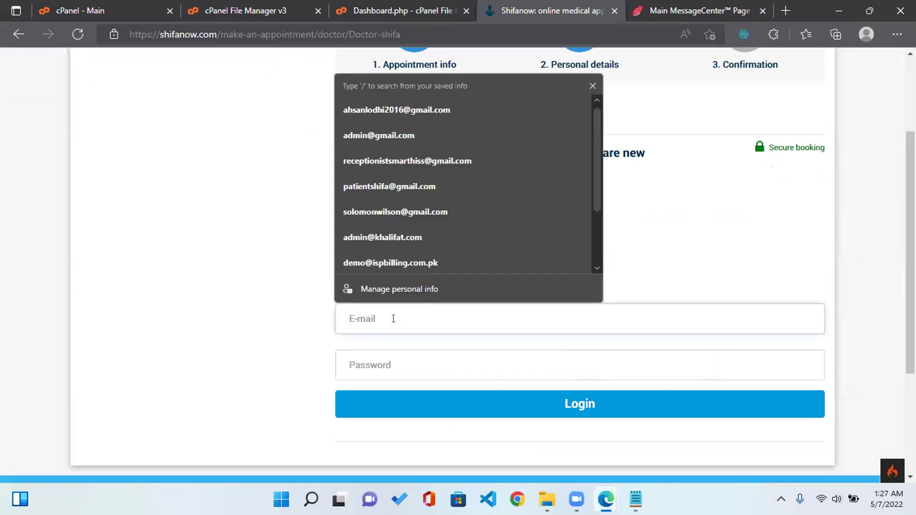
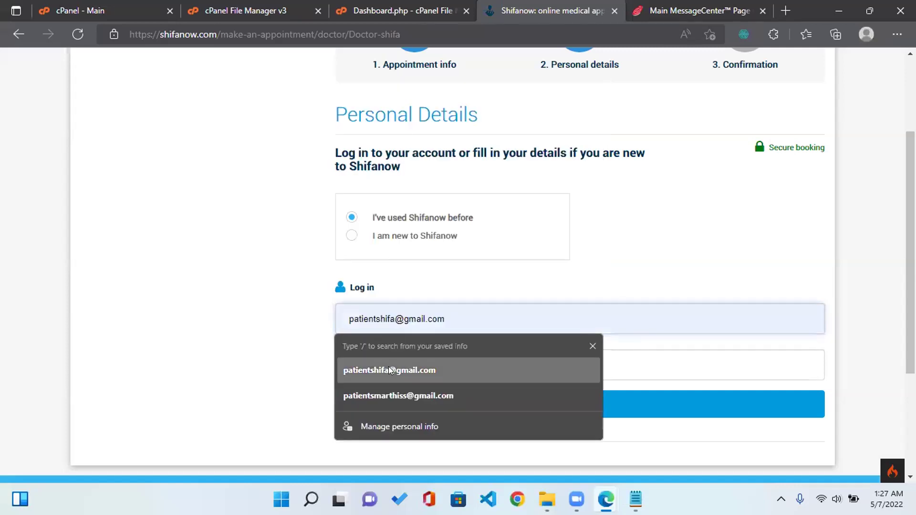
pyautogui.click(388, 368)
pyautogui.click(428, 353)
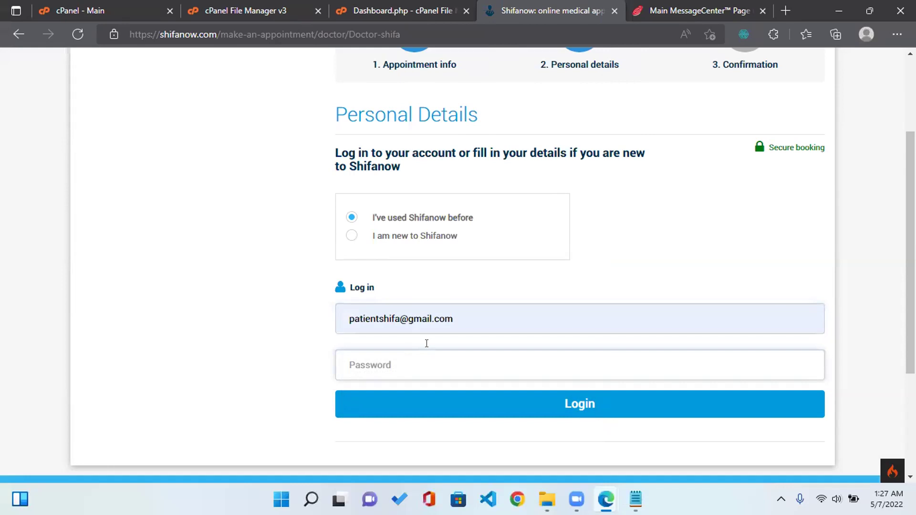
pyautogui.write('******')
pyautogui.click(514, 404)
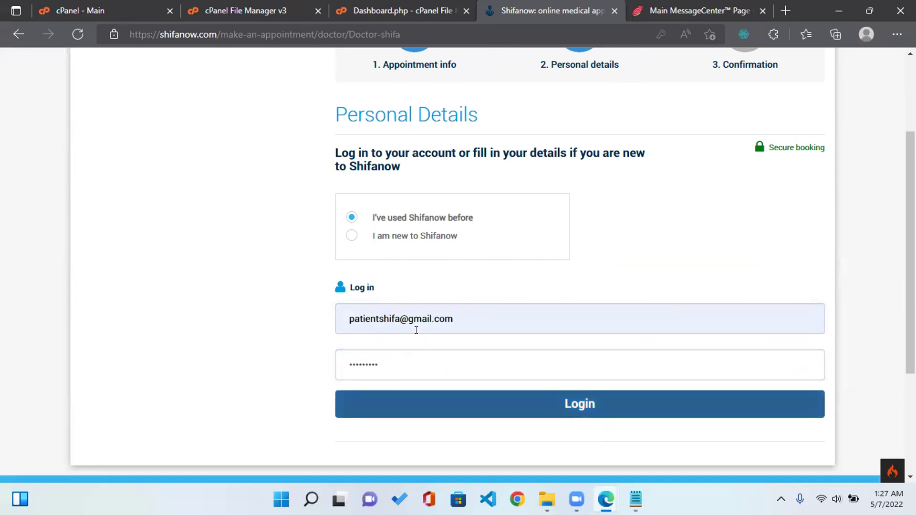
# - Finish the booking, check the appointment is pending by Receptionist, and copy the site address
pyautogui.moveTo(447, 214); pyautogui.dragTo(366, 210)
pyautogui.click(529, 299)
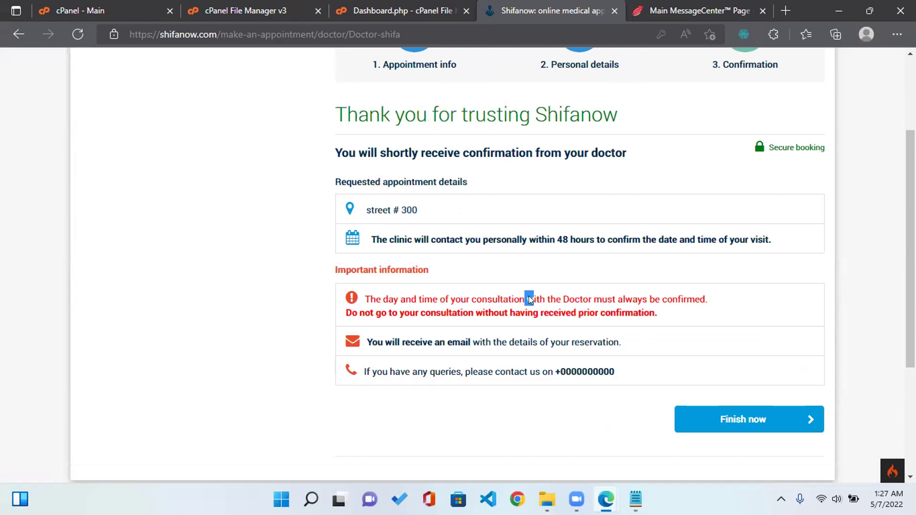
pyautogui.click(739, 419)
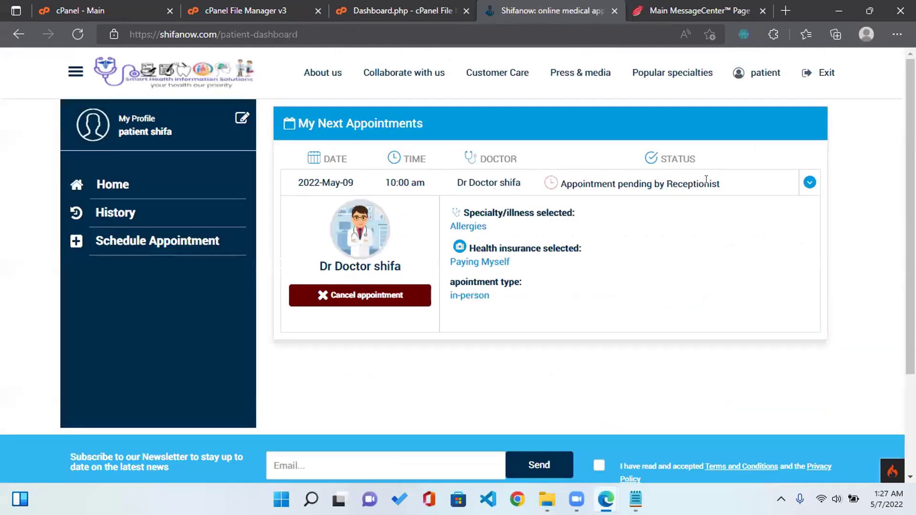
pyautogui.moveTo(703, 180); pyautogui.dragTo(562, 183)
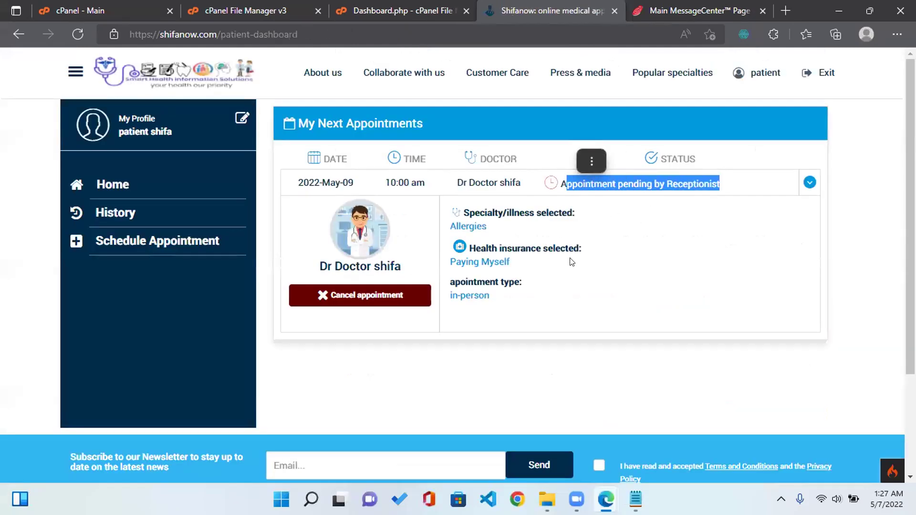
pyautogui.click(559, 269)
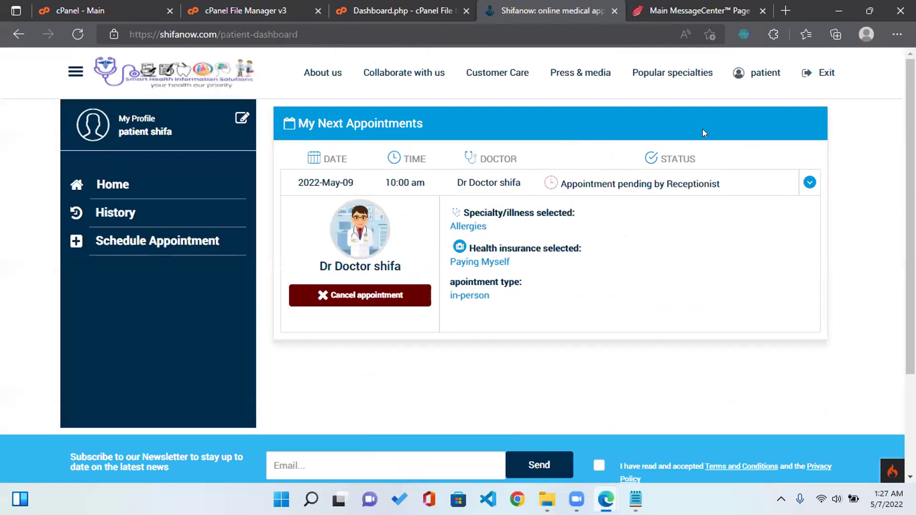
pyautogui.moveTo(220, 35); pyautogui.dragTo(151, 45)
pyautogui.hotkey('ctrl', 'c')
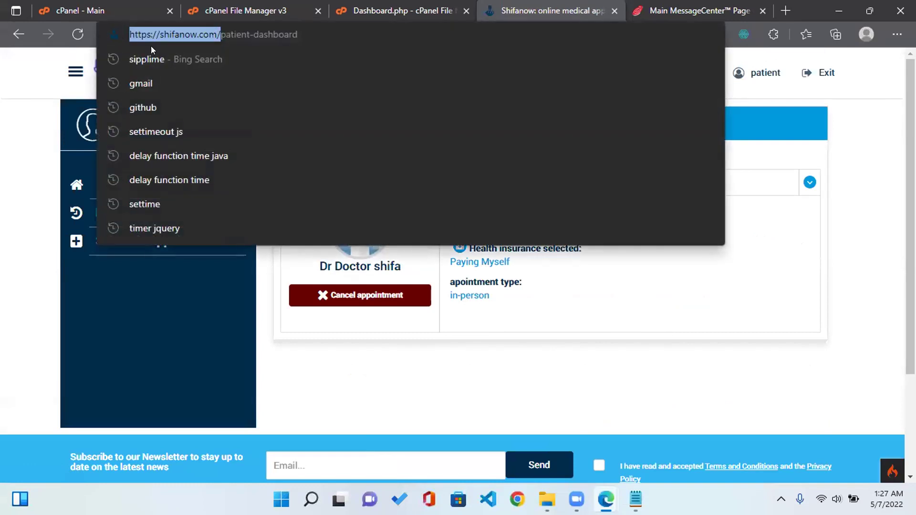
# - Open a new InPrivate window and load the shifanow.com/facility login page
pyautogui.click(885, 33)
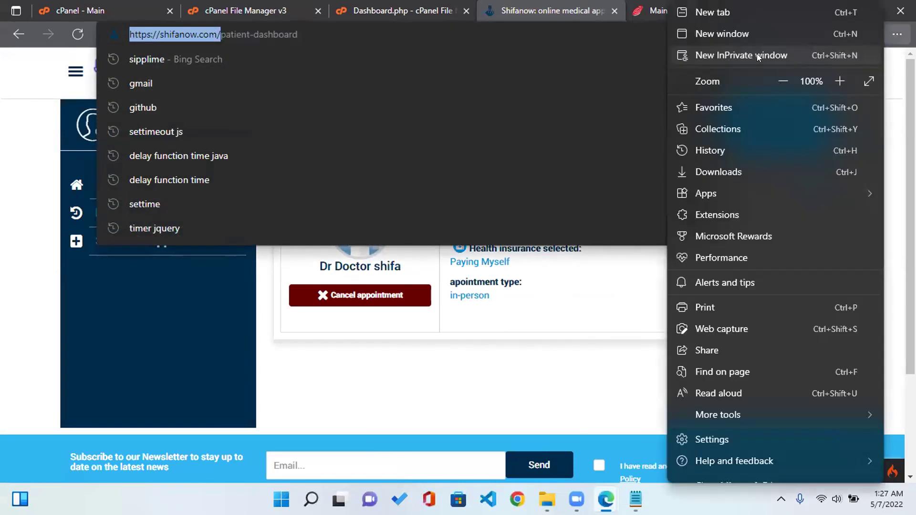
pyautogui.click(756, 54)
pyautogui.hotkey('ctrl', 'v')
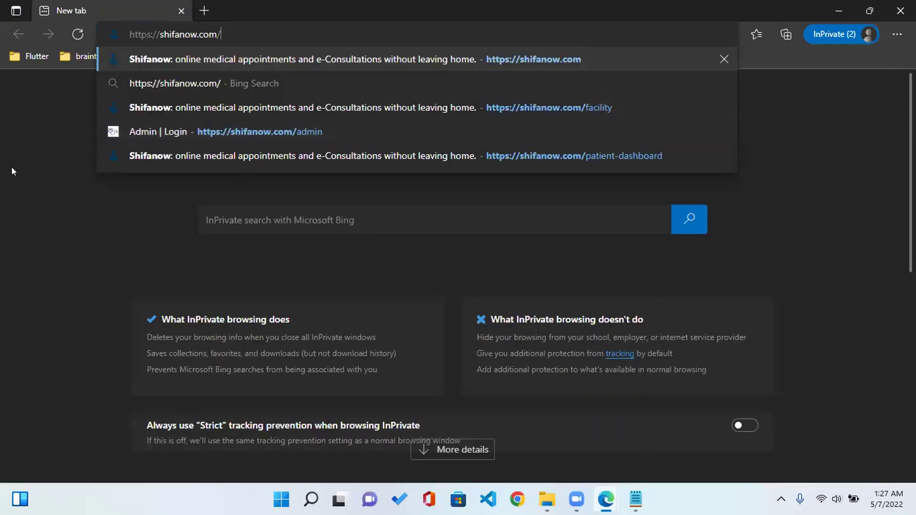
pyautogui.write('re')
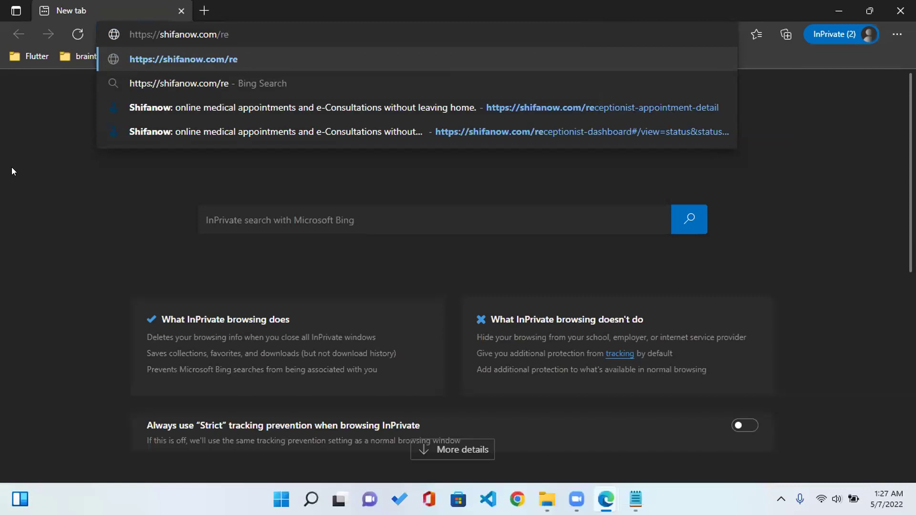
pyautogui.press('BackSpace')
pyautogui.press('BackSpace')
pyautogui.write('fa')
pyautogui.press('Return')
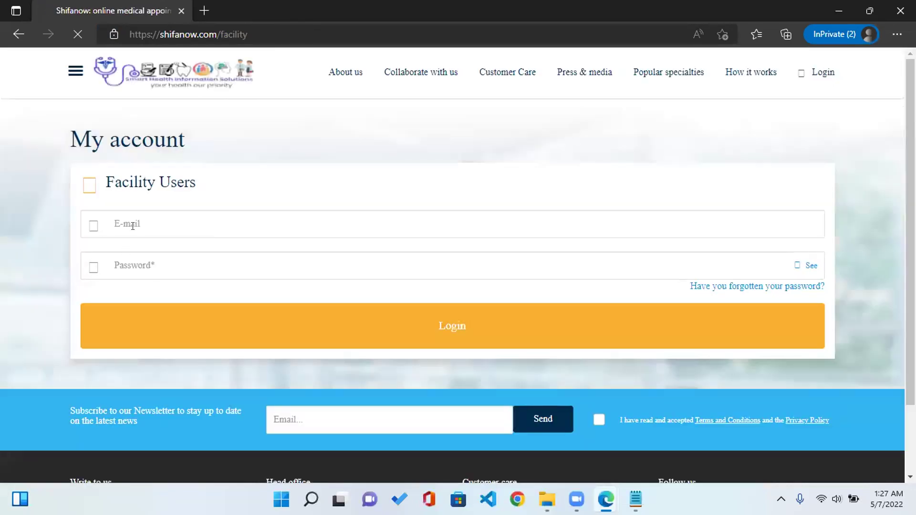
# - Try logging in with the receptionist e-mail and password, then dismiss the not-registered alert
pyautogui.click(128, 225)
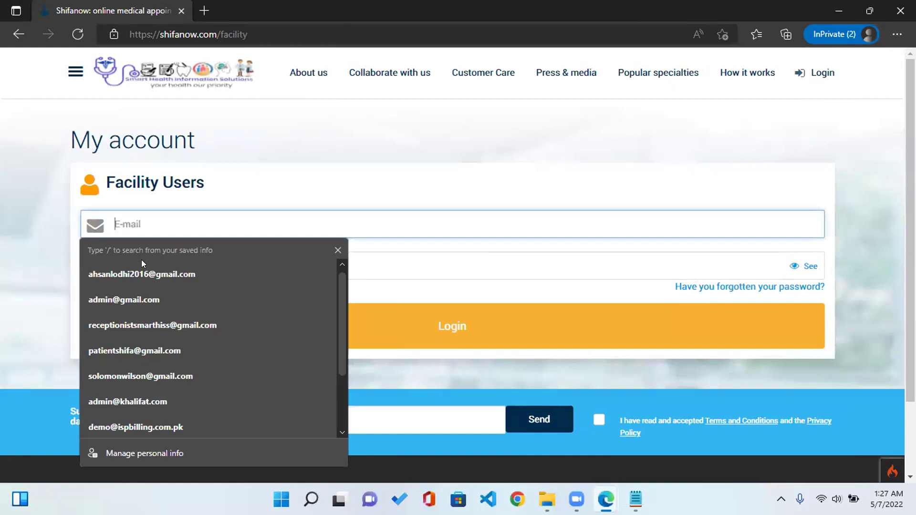
pyautogui.write('s')
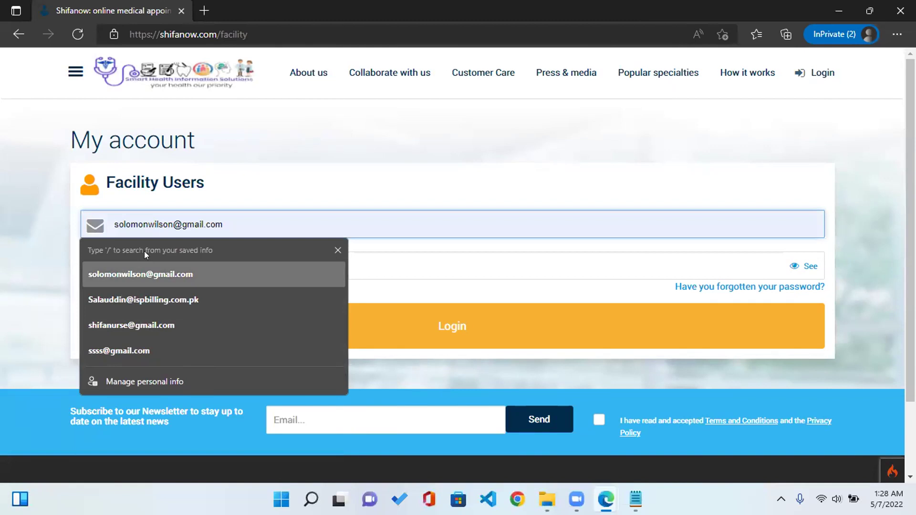
pyautogui.press('BackSpace')
pyautogui.write('r')
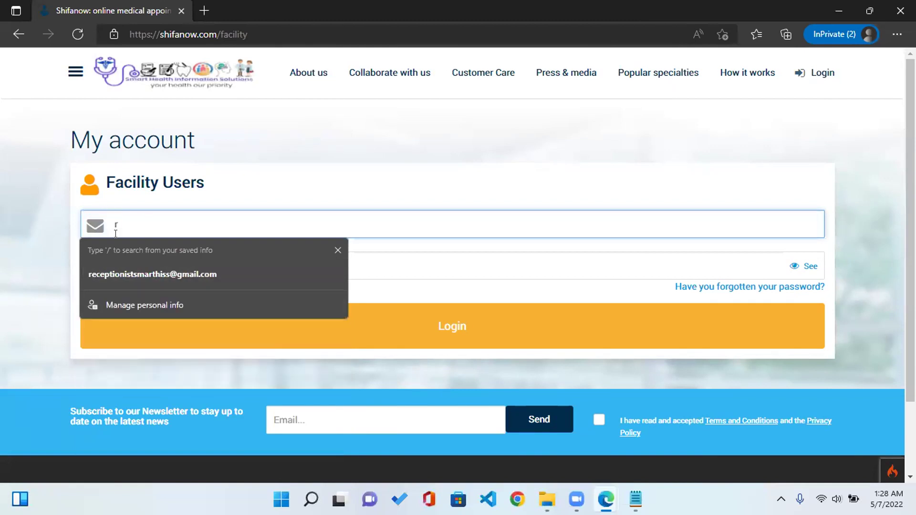
pyautogui.click(133, 270)
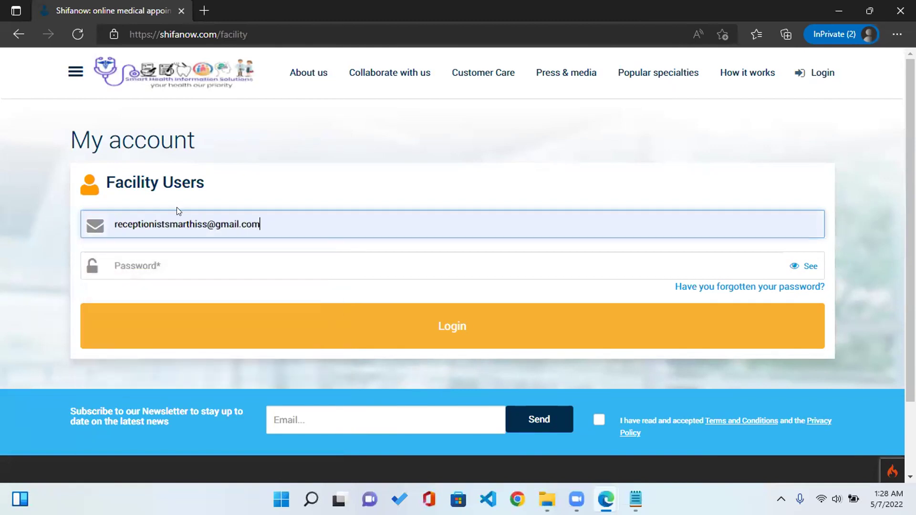
pyautogui.moveTo(167, 219); pyautogui.dragTo(196, 218)
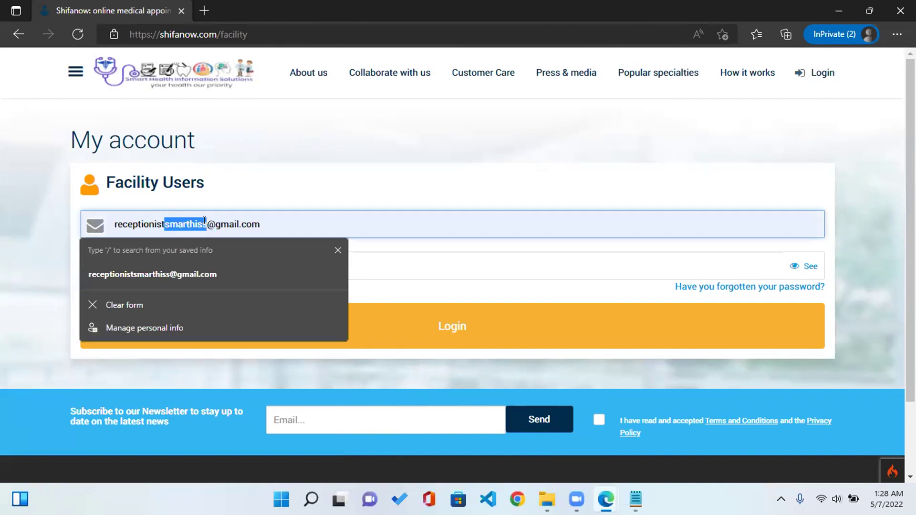
pyautogui.press('BackSpace')
pyautogui.write('hifa')
pyautogui.click(208, 256)
pyautogui.write('123456')
pyautogui.click(232, 318)
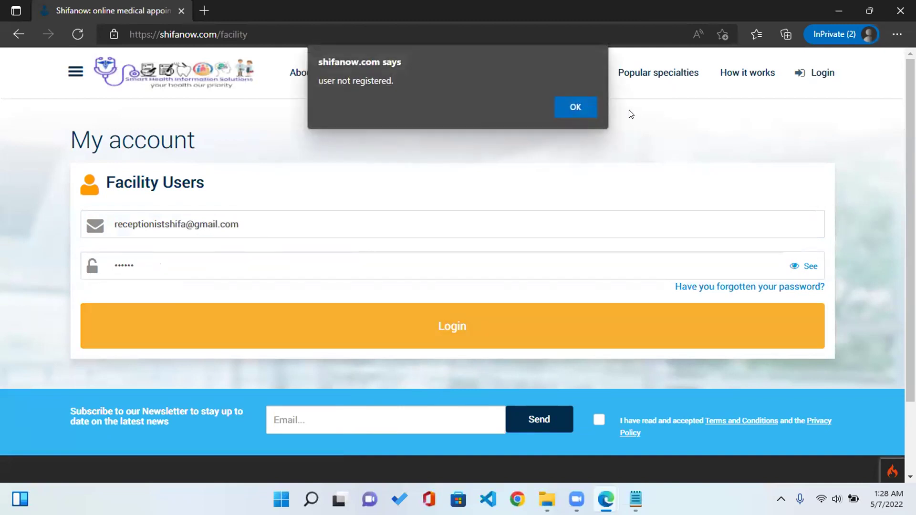
pyautogui.press('Return')
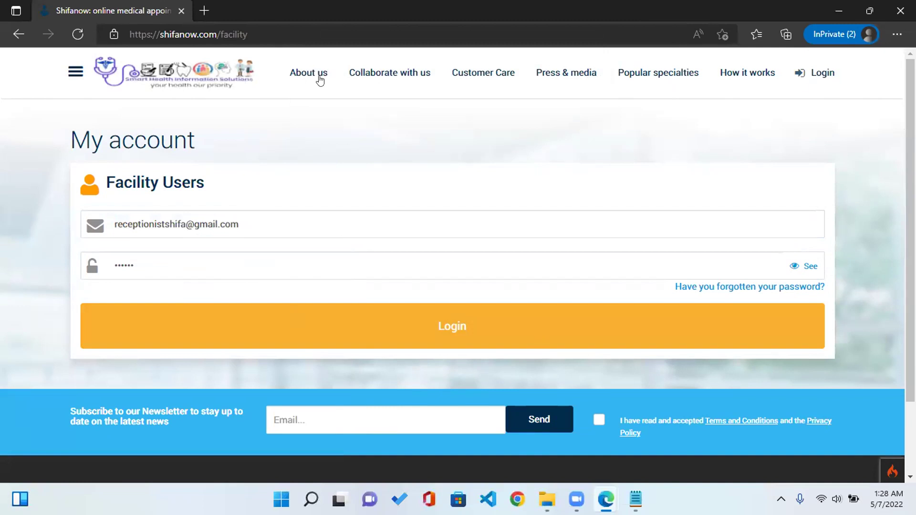
# - In the original window, load the facility login page and submit the saved receptionist credentials
pyautogui.hotkey('alt', 'Tab')
pyautogui.click(281, 25)
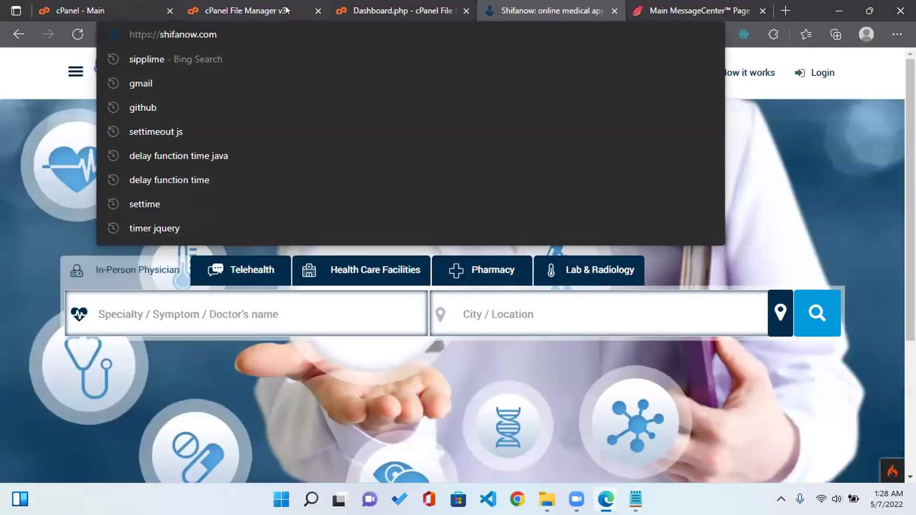
pyautogui.write('/fa')
pyautogui.press('Return')
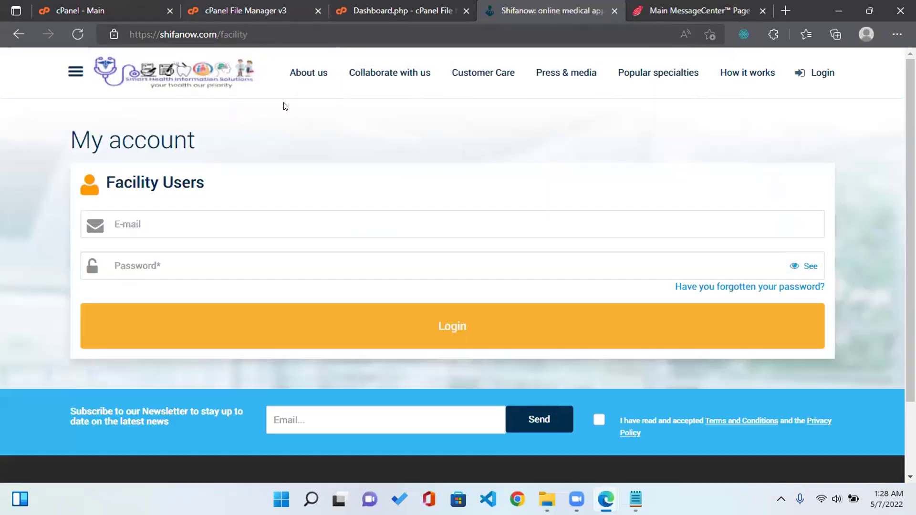
pyautogui.click(218, 213)
pyautogui.write('r')
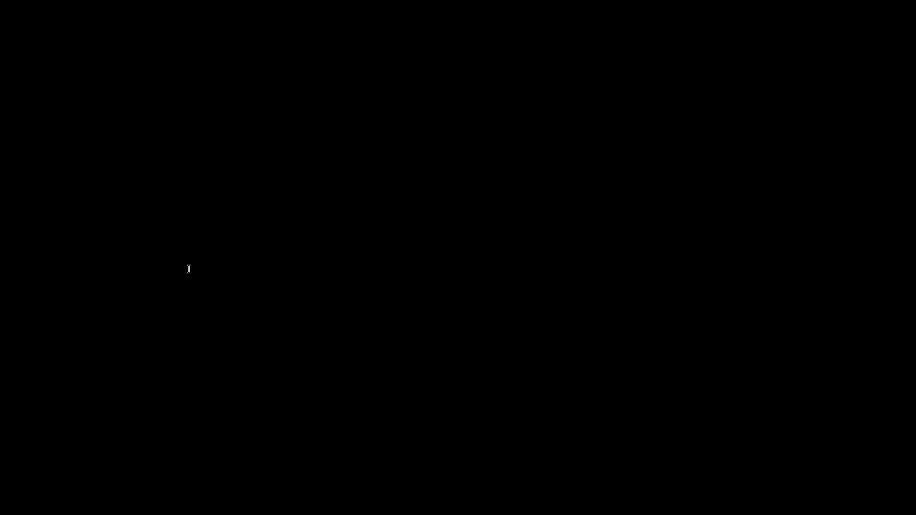
pyautogui.click(189, 269)
pyautogui.click(242, 329)
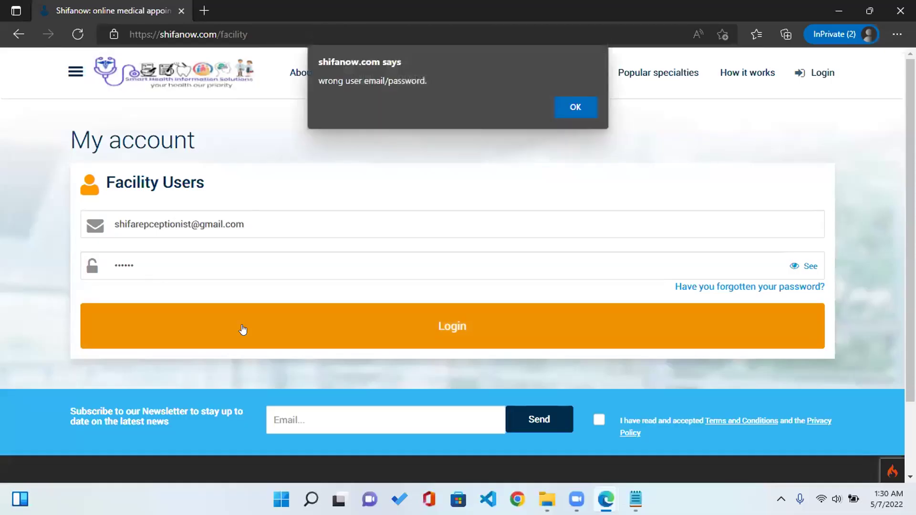
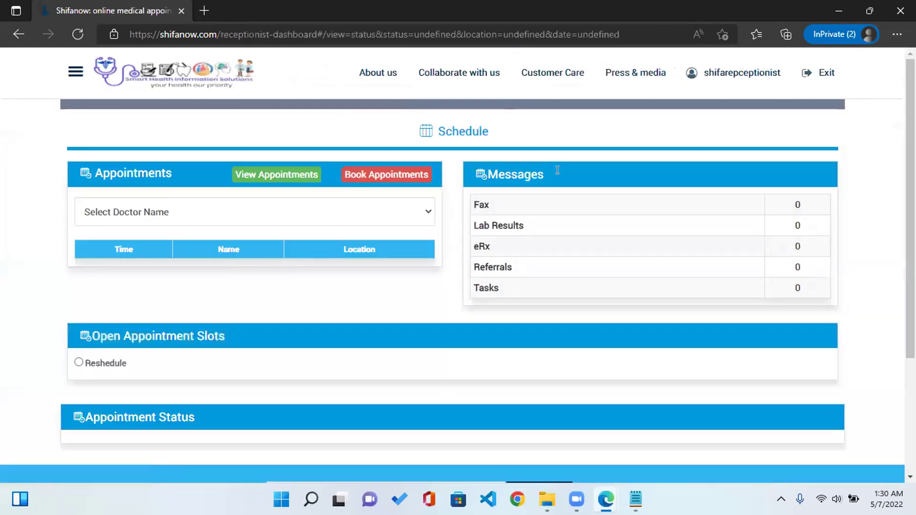
# - Open the detailed appointment list and set the 2022-05-09 appointment's status to Approved
pyautogui.scroll(-2, 415, 203)
pyautogui.scroll(-2, 415, 204)
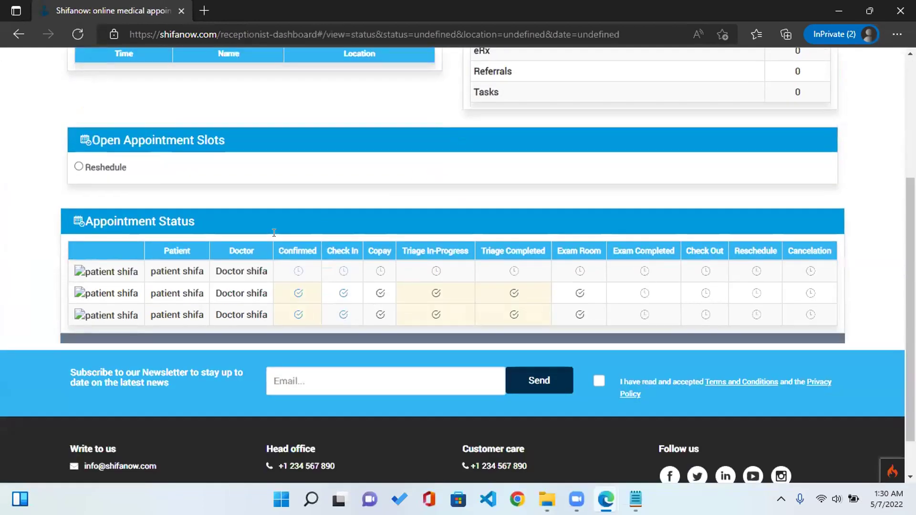
pyautogui.click(298, 272)
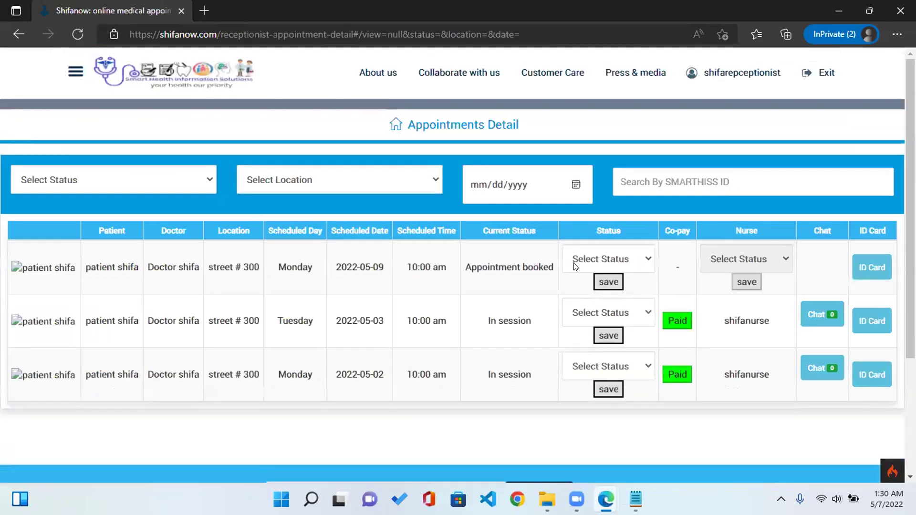
pyautogui.click(613, 261)
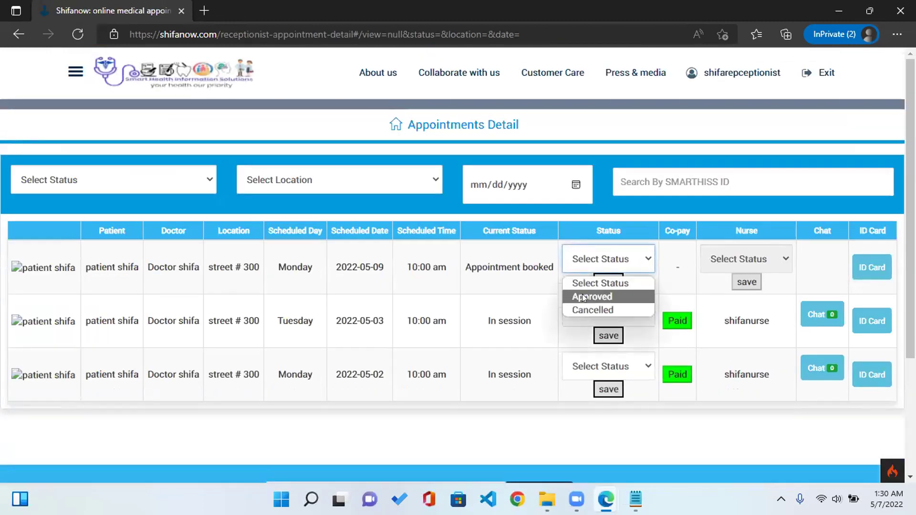
pyautogui.click(582, 296)
pyautogui.click(606, 280)
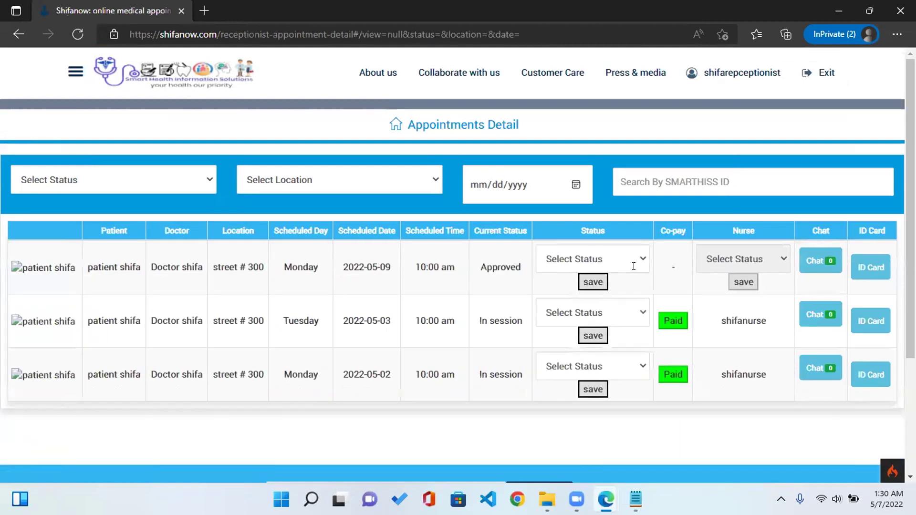
# - Change the same appointment's status to Checked In and save it
pyautogui.click(618, 257)
pyautogui.click(618, 258)
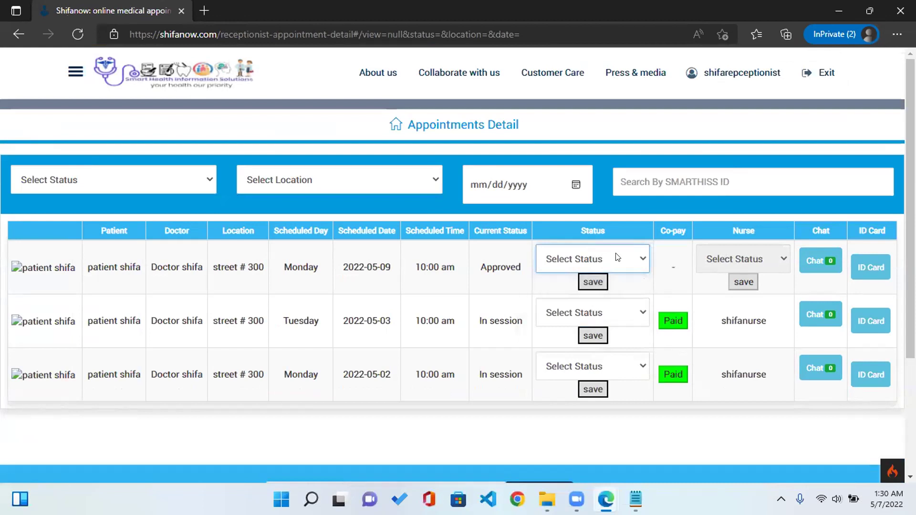
pyautogui.click(582, 261)
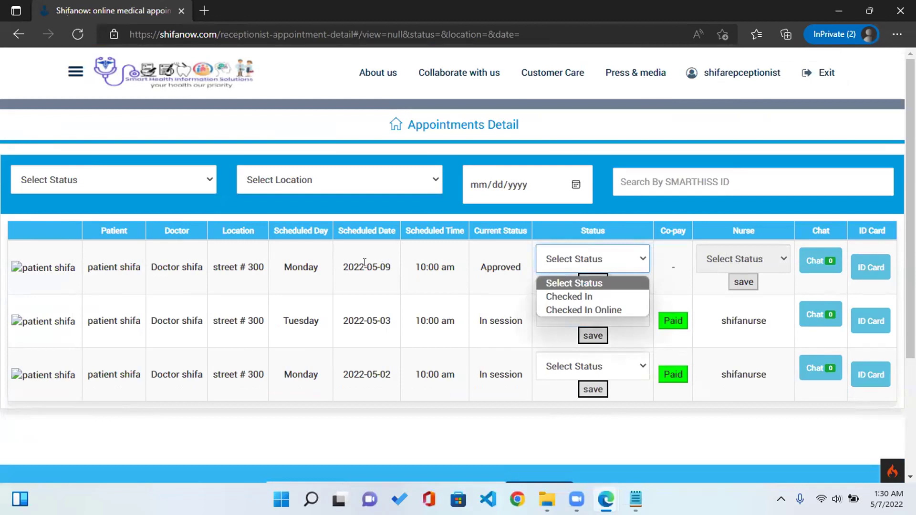
pyautogui.click(585, 296)
pyautogui.click(589, 282)
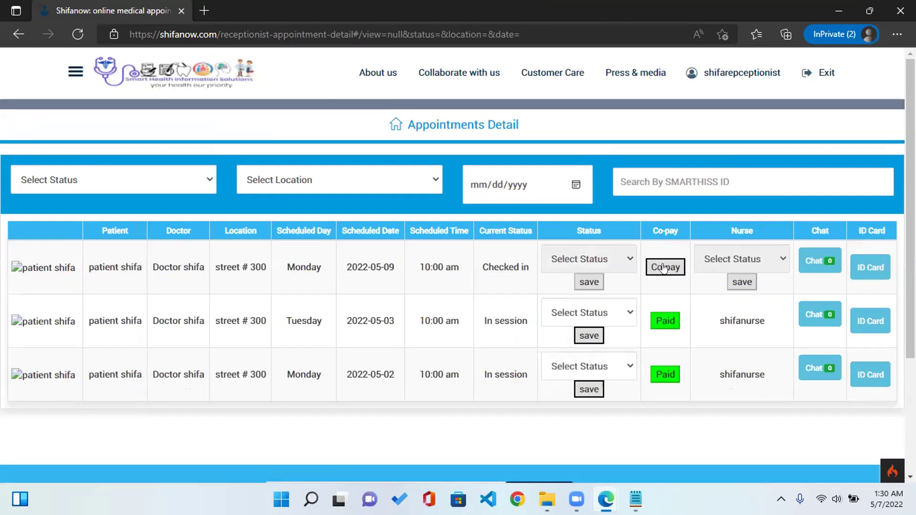
pyautogui.moveTo(475, 267); pyautogui.dragTo(533, 270)
# - Submit a Cash co-payment of 100 for the 2022-05-09 appointment
pyautogui.click(527, 292)
pyautogui.click(663, 268)
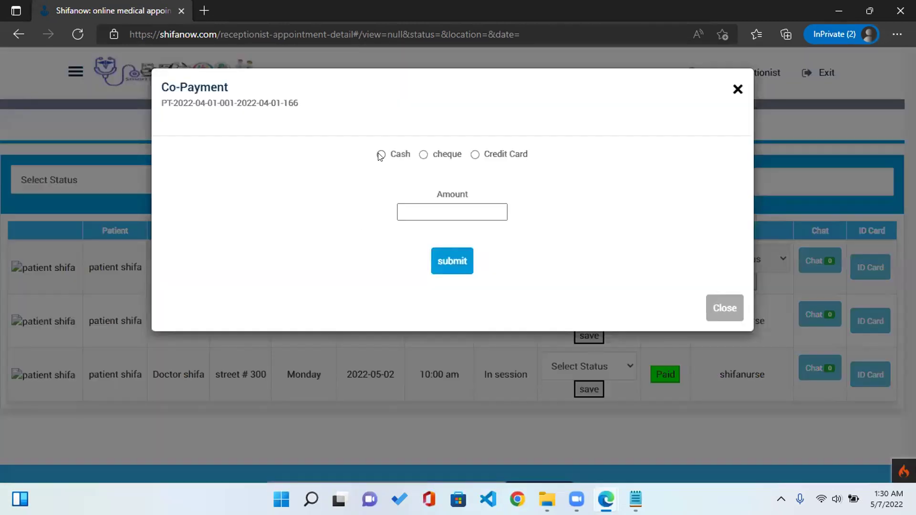
pyautogui.click(381, 155)
pyautogui.click(406, 197)
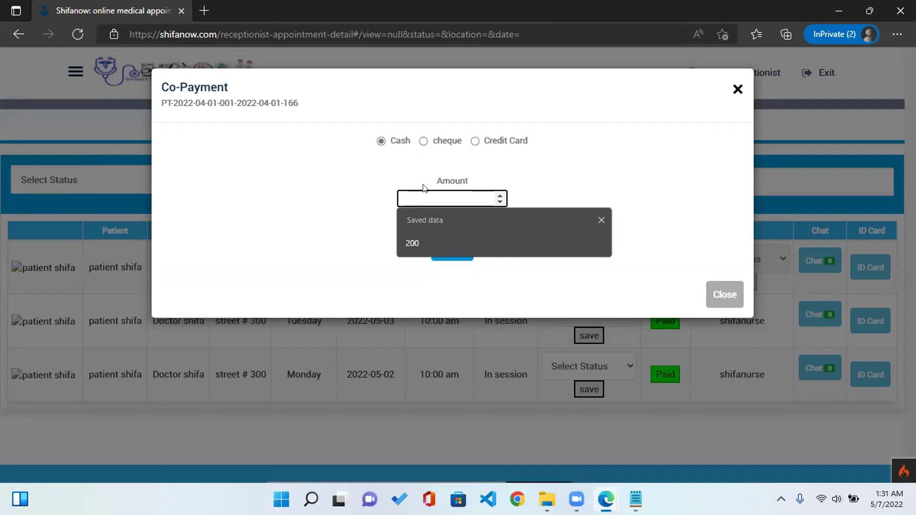
pyautogui.click(475, 142)
pyautogui.click(423, 142)
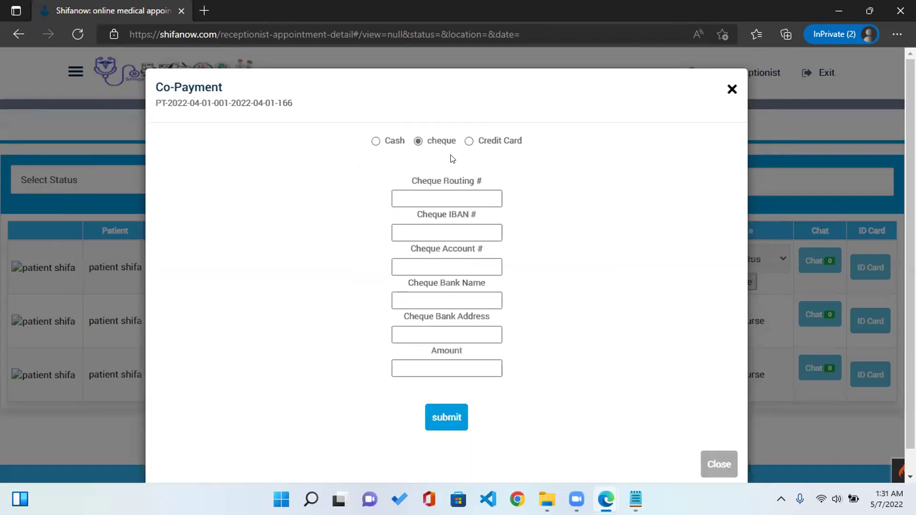
pyautogui.click(383, 143)
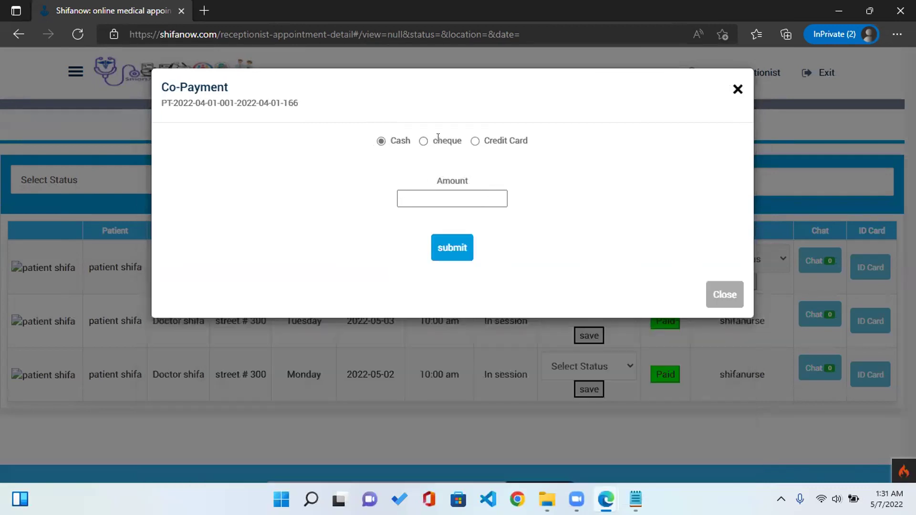
pyautogui.click(425, 195)
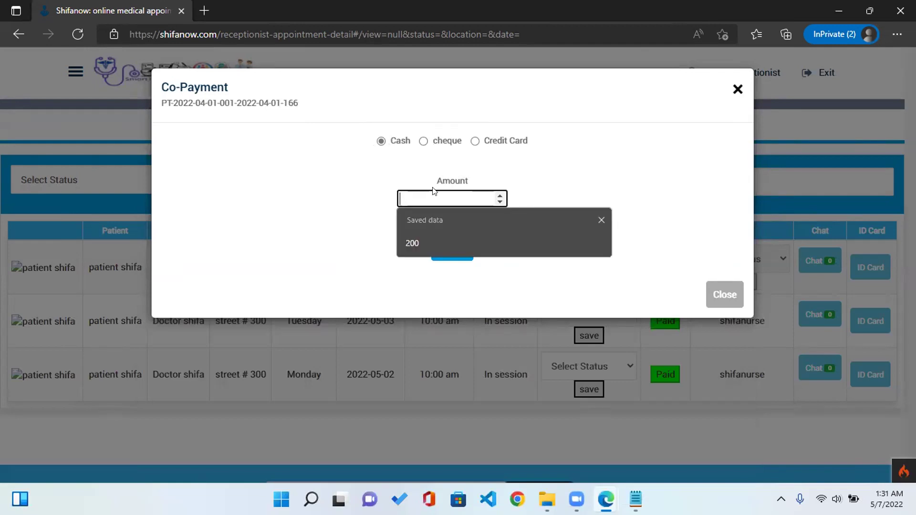
pyautogui.write('100')
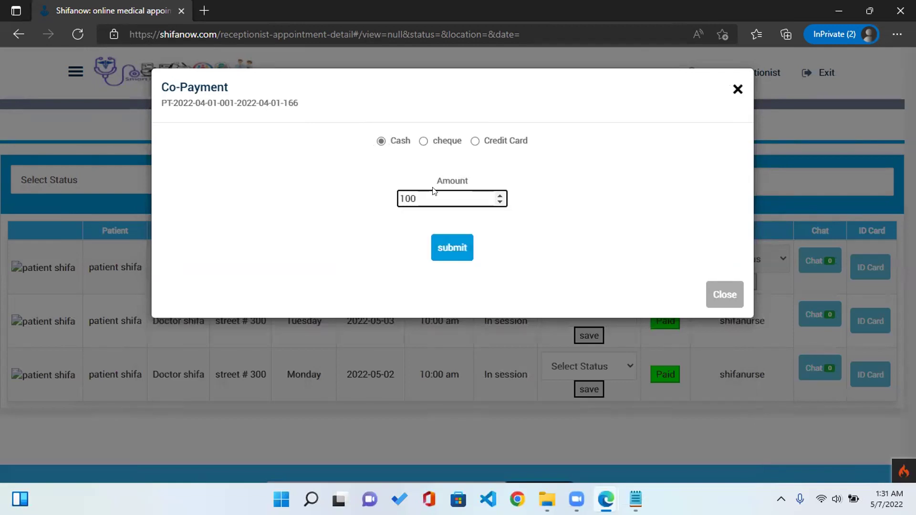
pyautogui.click(457, 253)
pyautogui.click(456, 250)
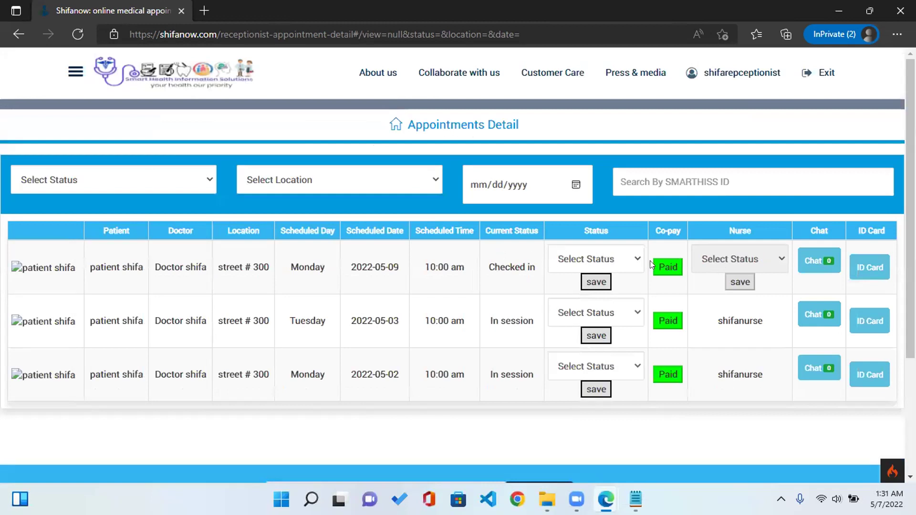
# - Set the appointment's status to Triage and save it
pyautogui.click(596, 253)
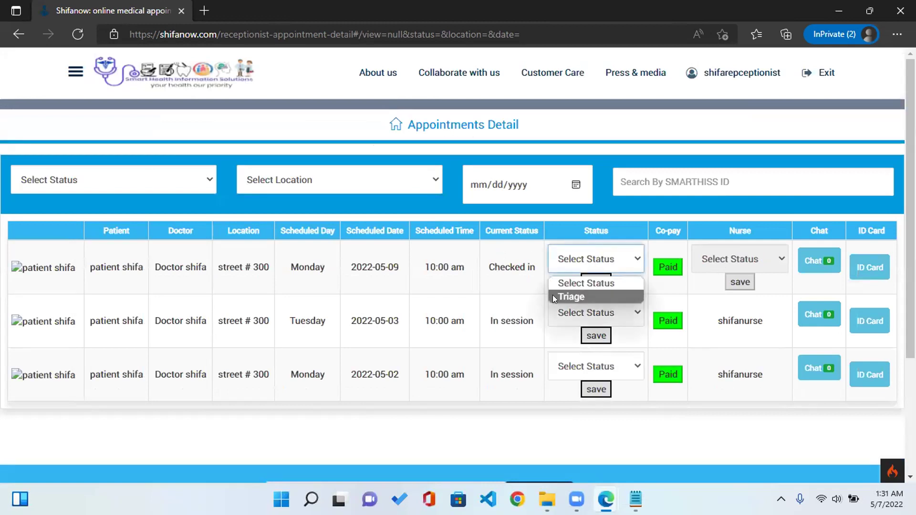
pyautogui.click(626, 296)
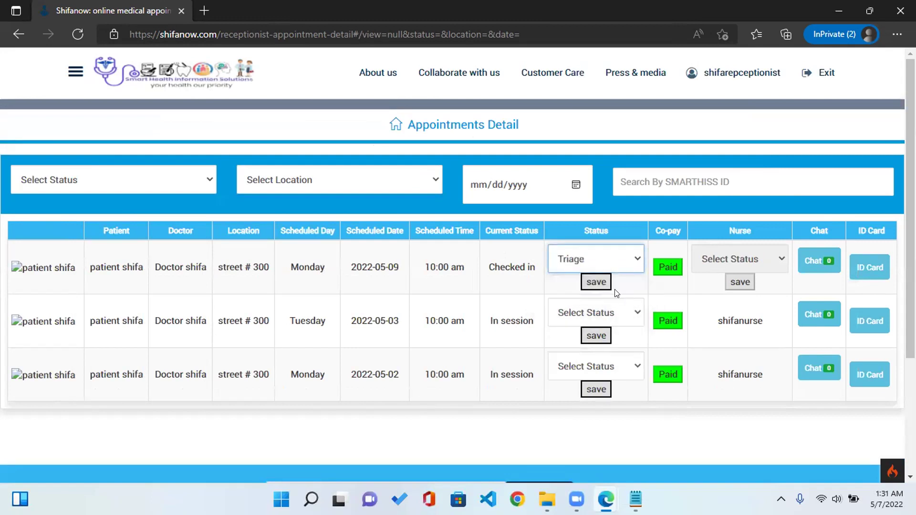
pyautogui.click(603, 282)
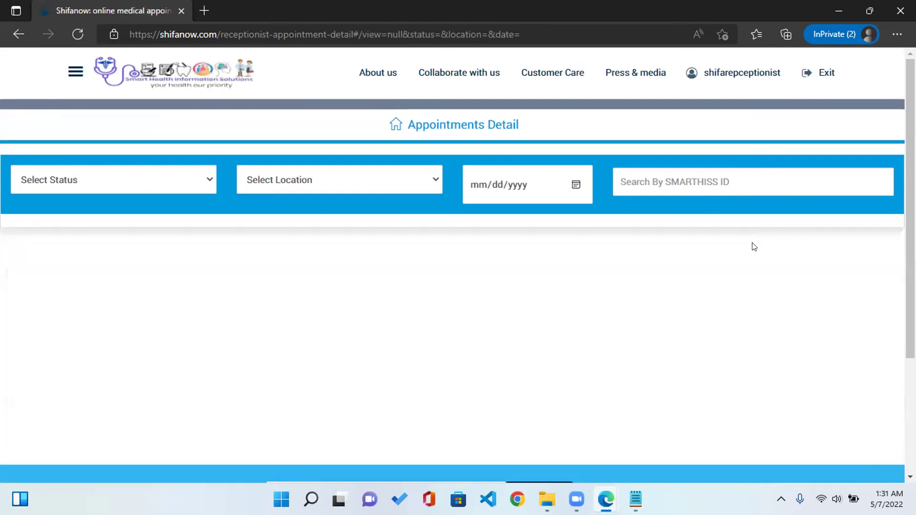
# - Assign shifanurse as the appointment's nurse and save
pyautogui.click(722, 263)
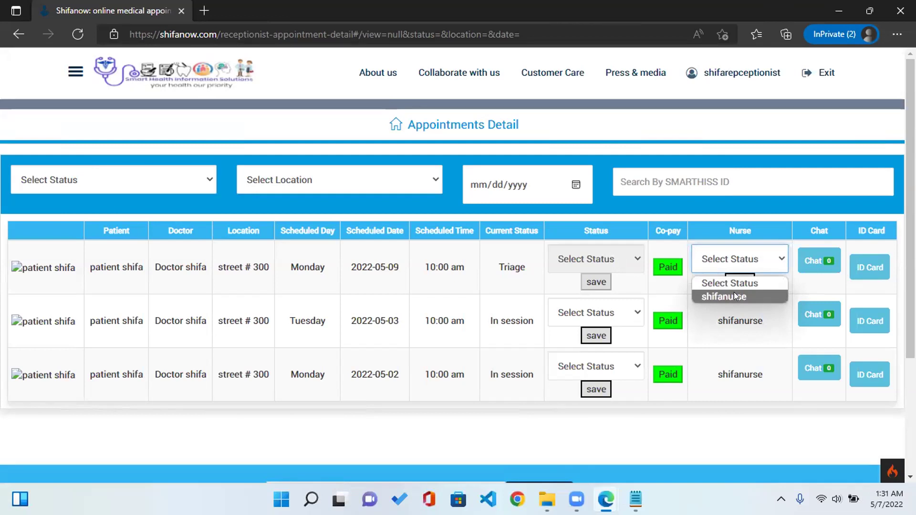
pyautogui.click(734, 296)
pyautogui.click(749, 283)
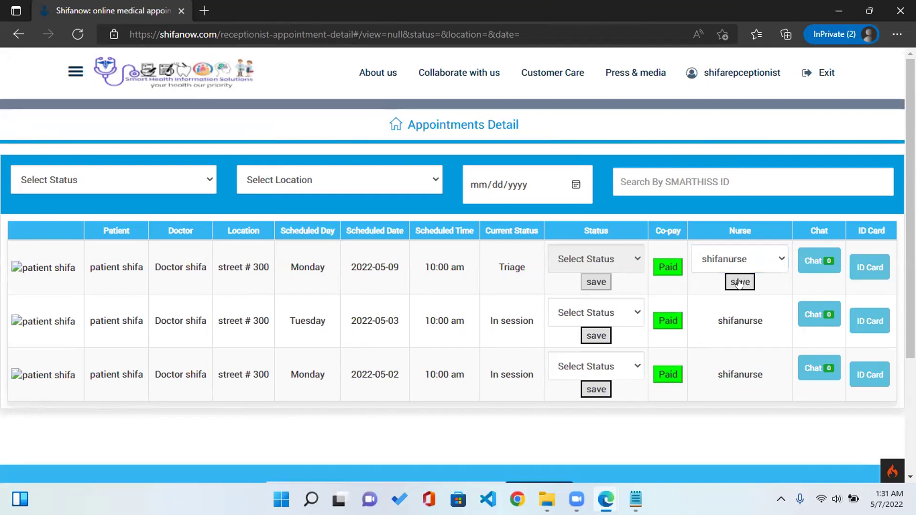
pyautogui.click(739, 283)
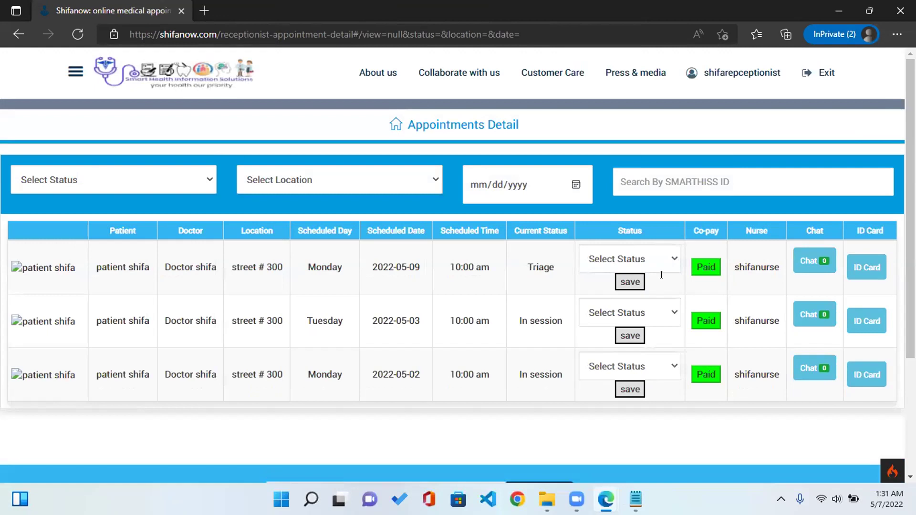
# - Leave the status unchanged and return to the receptionist dashboard
pyautogui.click(672, 264)
pyautogui.click(766, 264)
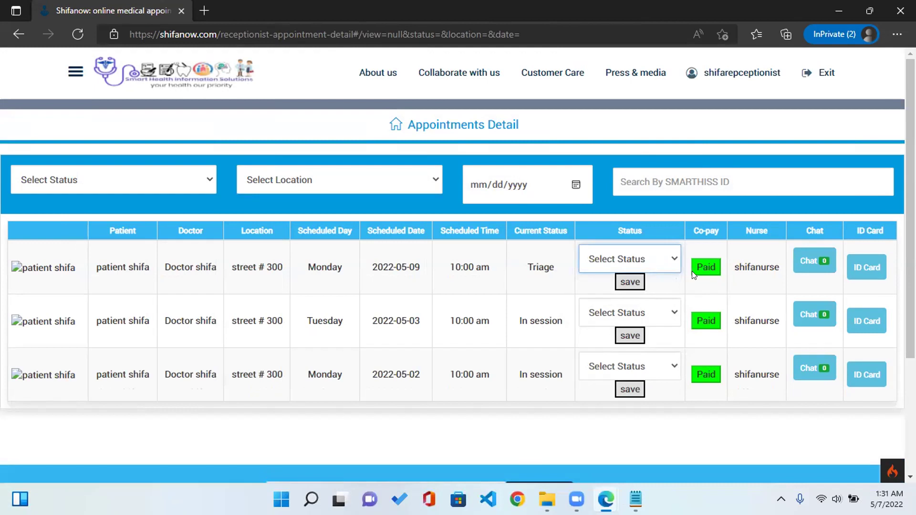
pyautogui.click(735, 72)
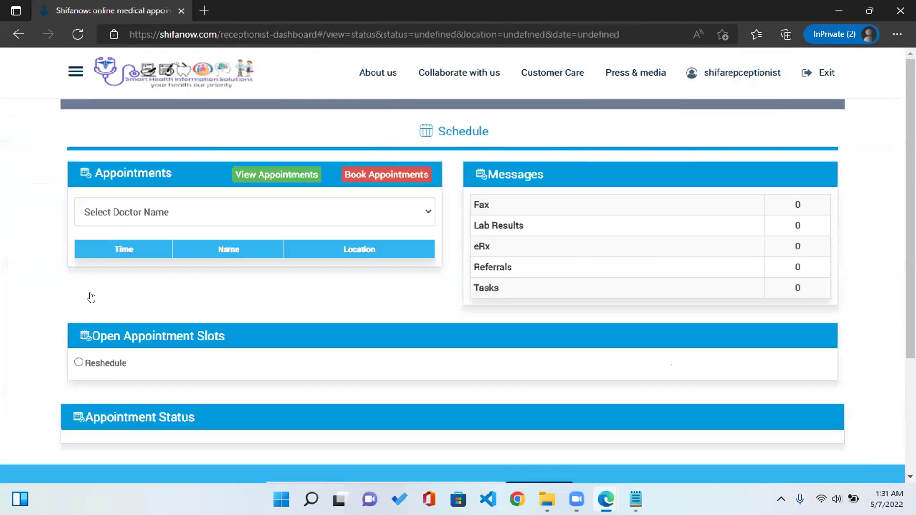
pyautogui.scroll(-2, 369, 354)
pyautogui.scroll(-2, 370, 354)
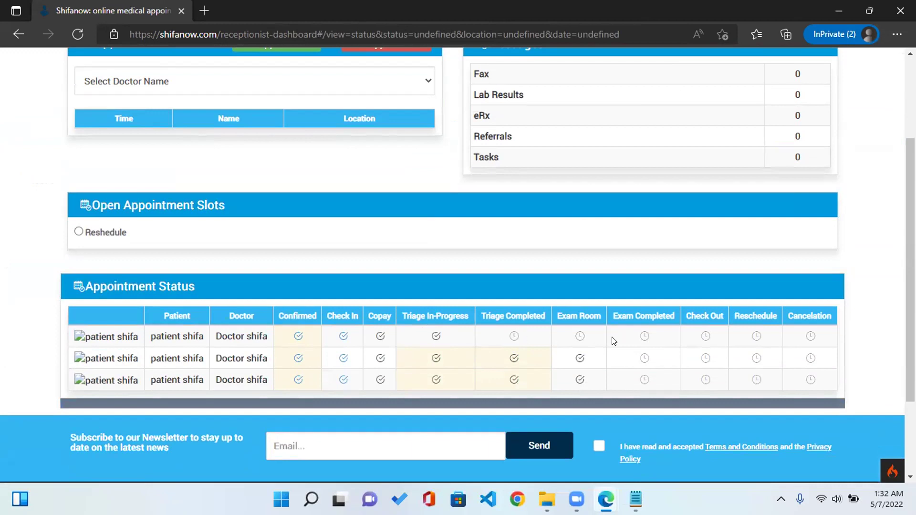
pyautogui.scroll(3, 612, 353)
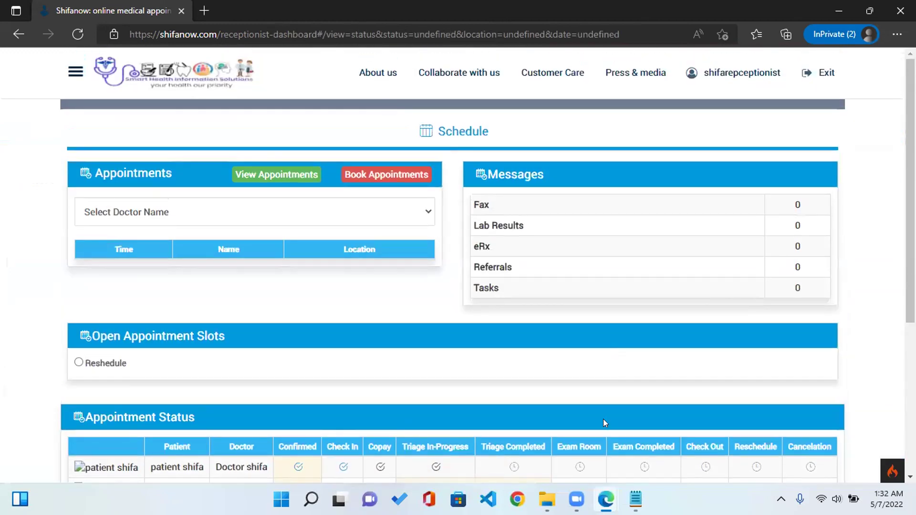
pyautogui.scroll(-5, 640, 258)
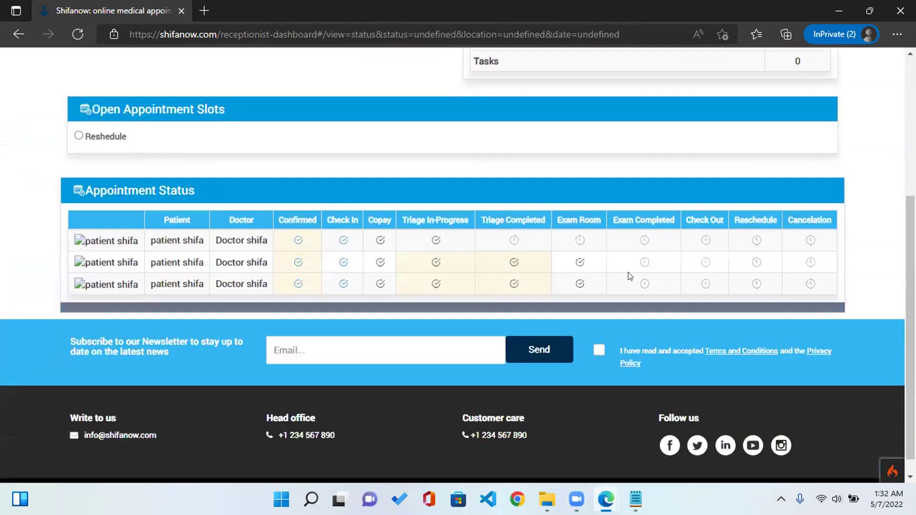
pyautogui.scroll(1, 549, 263)
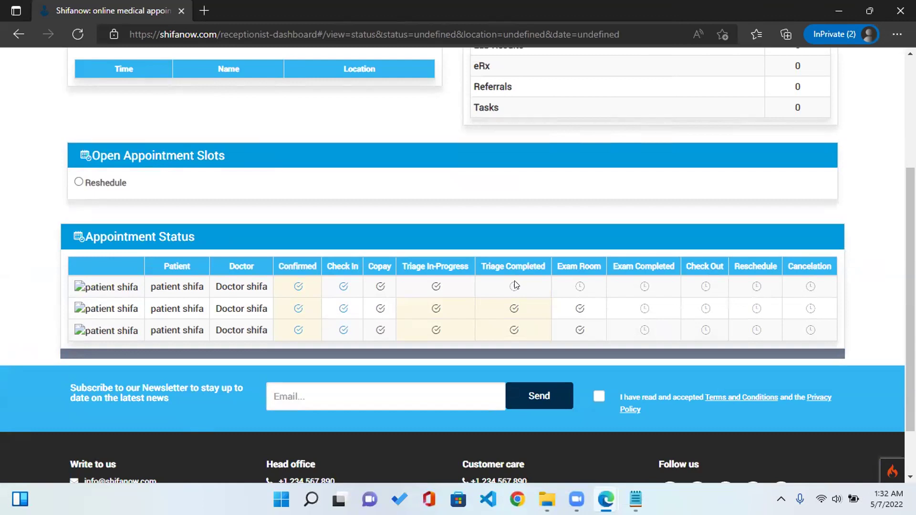
pyautogui.scroll(1, 547, 273)
# - Sign out as receptionist, log in with the saved nurse account, and open the Triage Form
pyautogui.scroll(2, 539, 305)
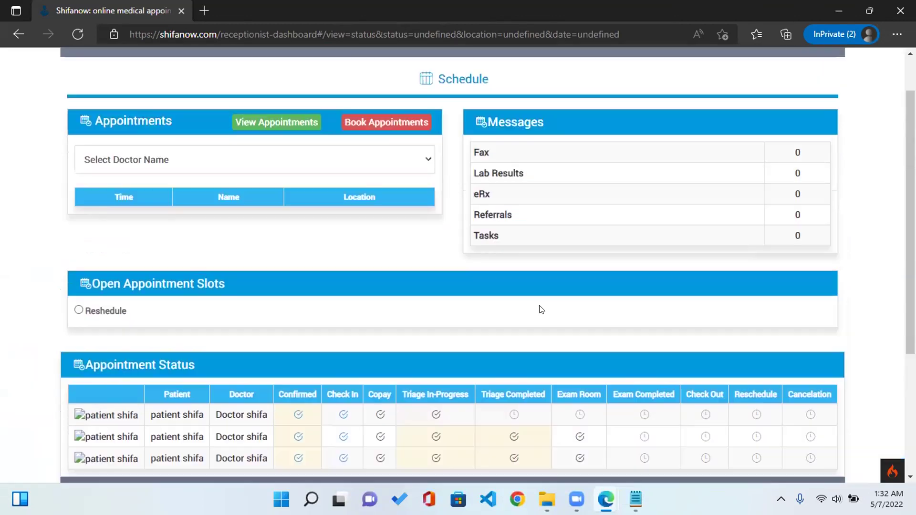
pyautogui.click(799, 92)
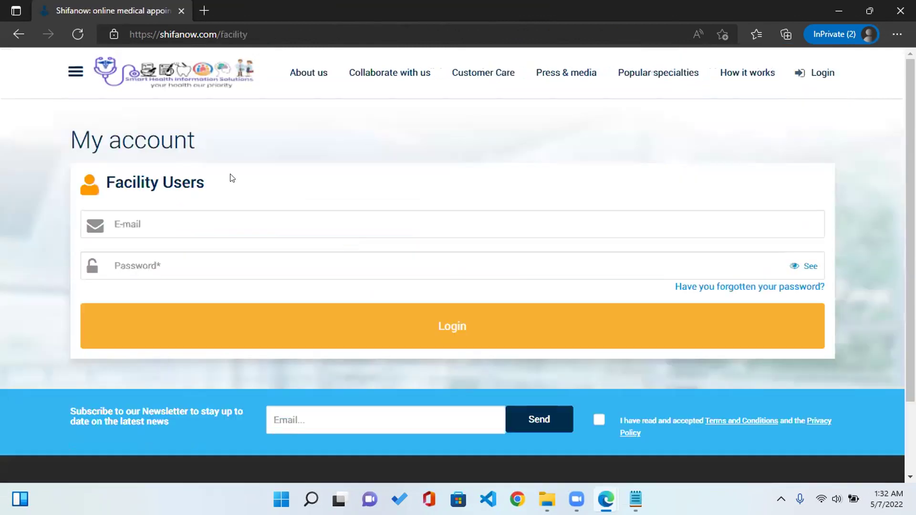
pyautogui.click(153, 224)
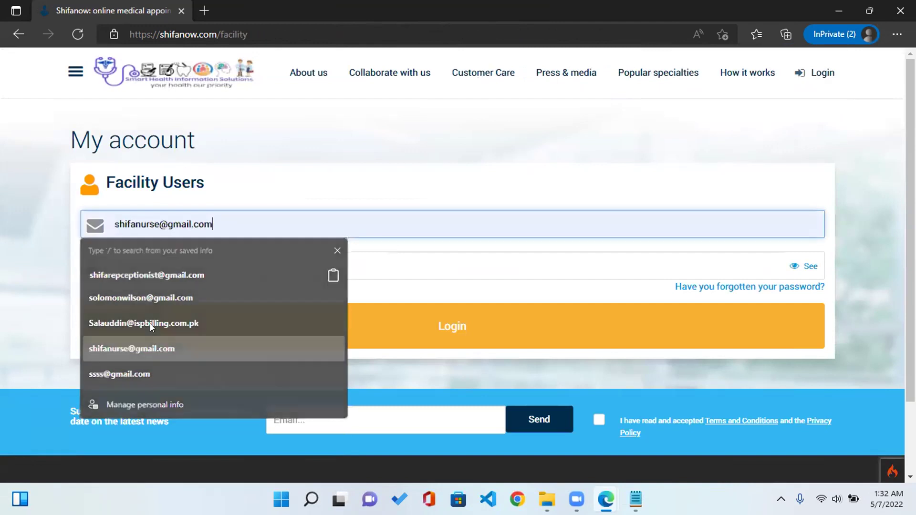
pyautogui.click(143, 348)
pyautogui.click(148, 258)
pyautogui.write('•••••')
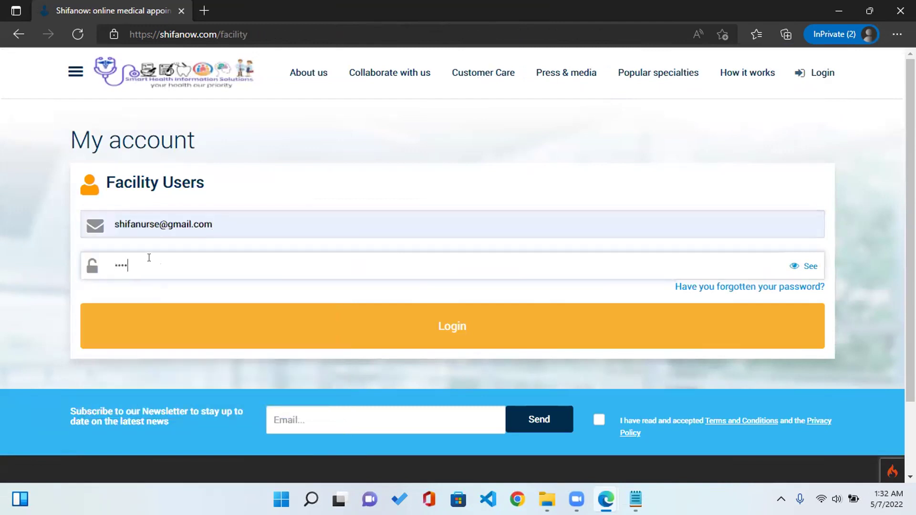
pyautogui.click(305, 290)
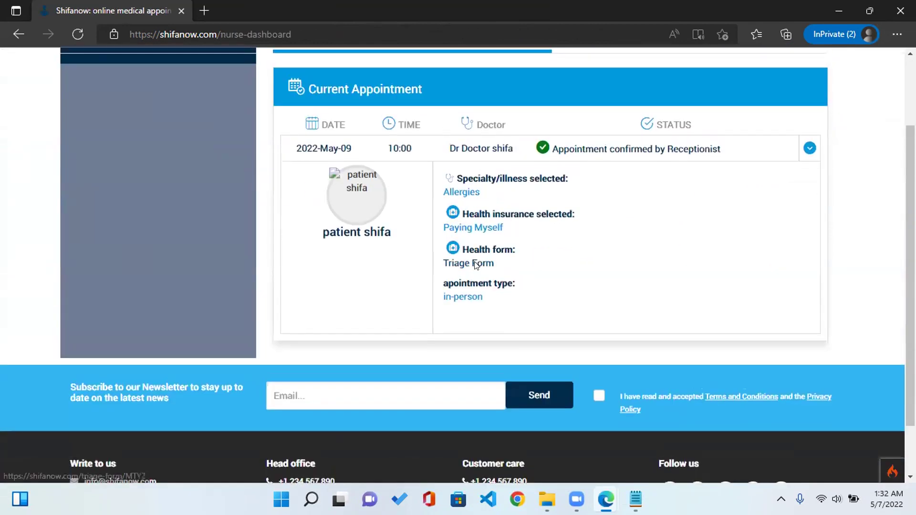
pyautogui.click(474, 261)
# - Enter weight 67 kg and height 6.7 ft.in in the triage form
pyautogui.click(144, 182)
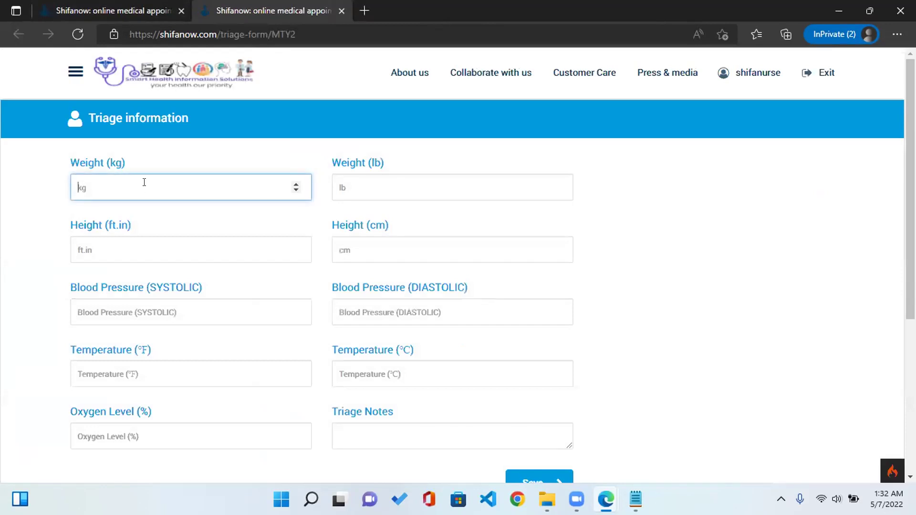
pyautogui.write('67')
pyautogui.press('Tab')
pyautogui.click(118, 240)
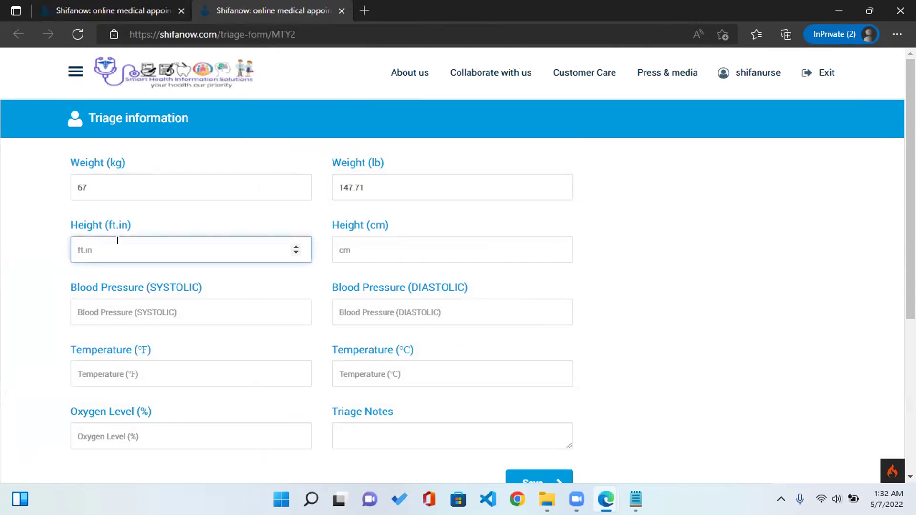
pyautogui.write('6.7')
pyautogui.press('Tab')
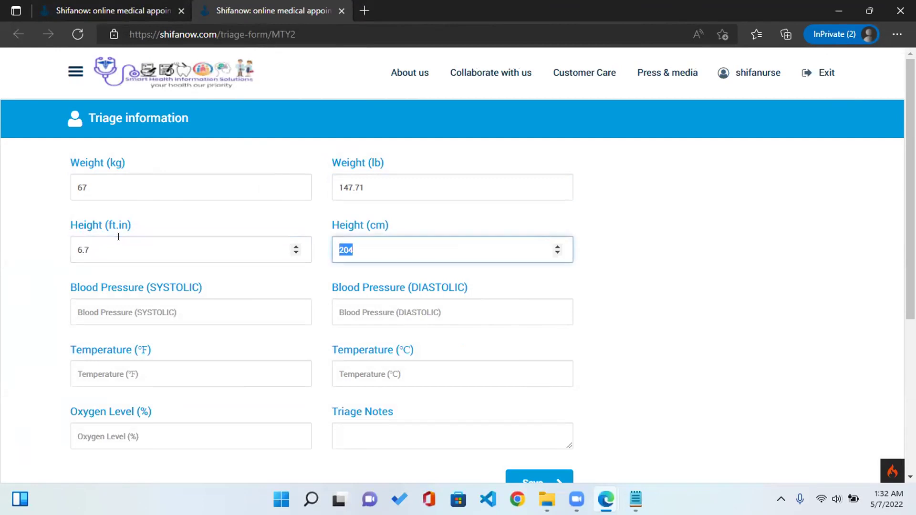
# - Enter blood pressure 80/60 and temperature 98 °F
pyautogui.click(187, 308)
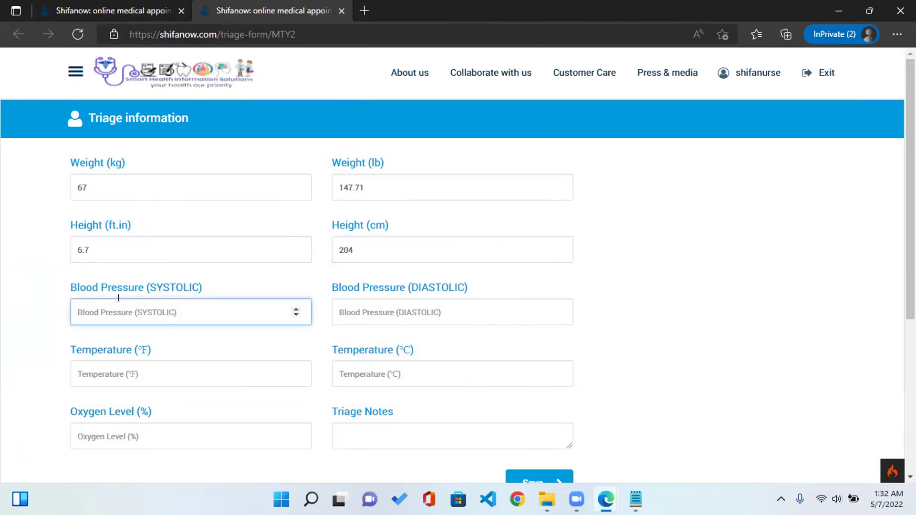
pyautogui.write('6')
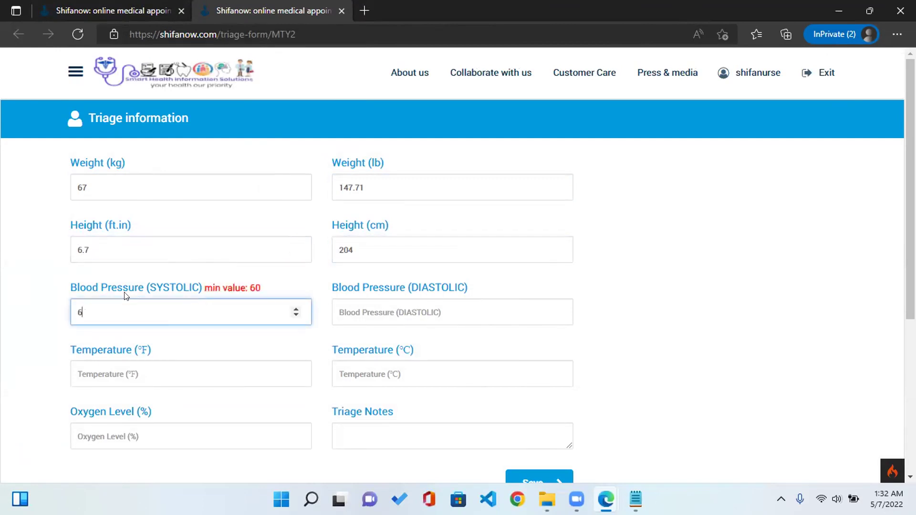
pyautogui.press('BackSpace')
pyautogui.write('80')
pyautogui.click(380, 314)
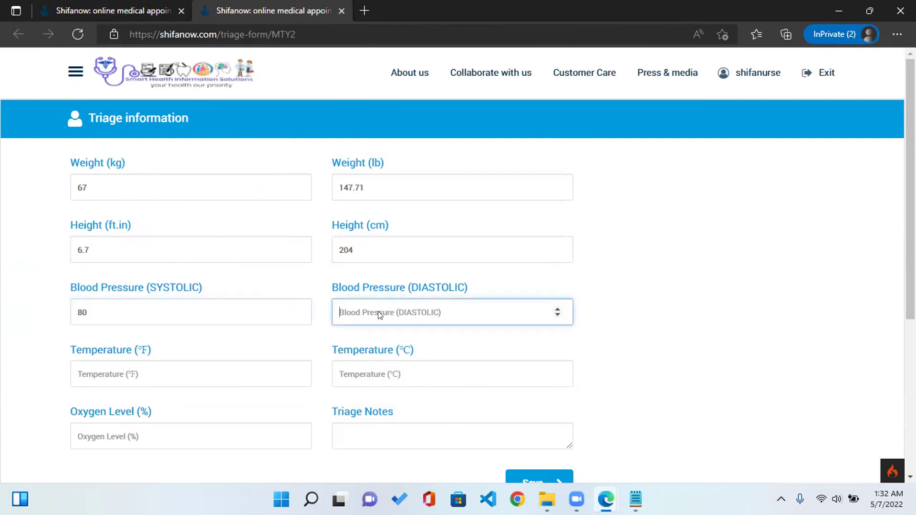
pyautogui.write('60')
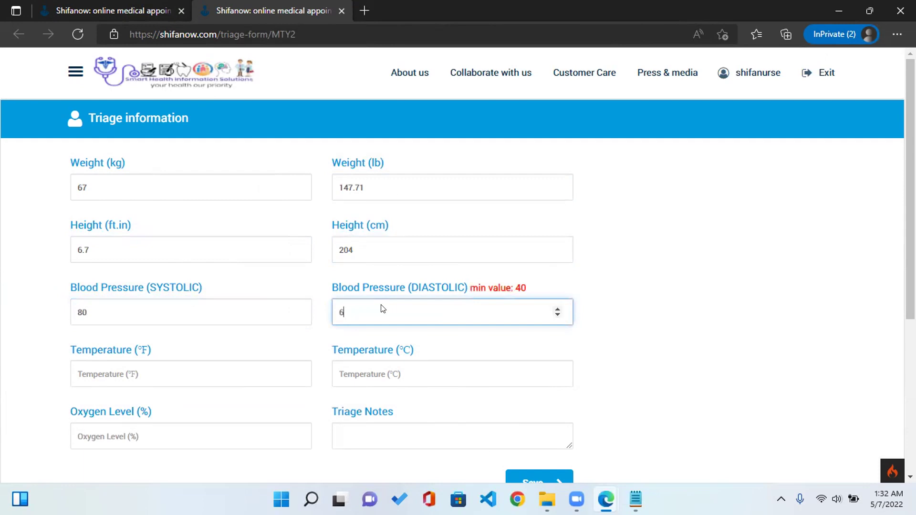
pyautogui.click(168, 372)
pyautogui.write('98')
pyautogui.press('Tab')
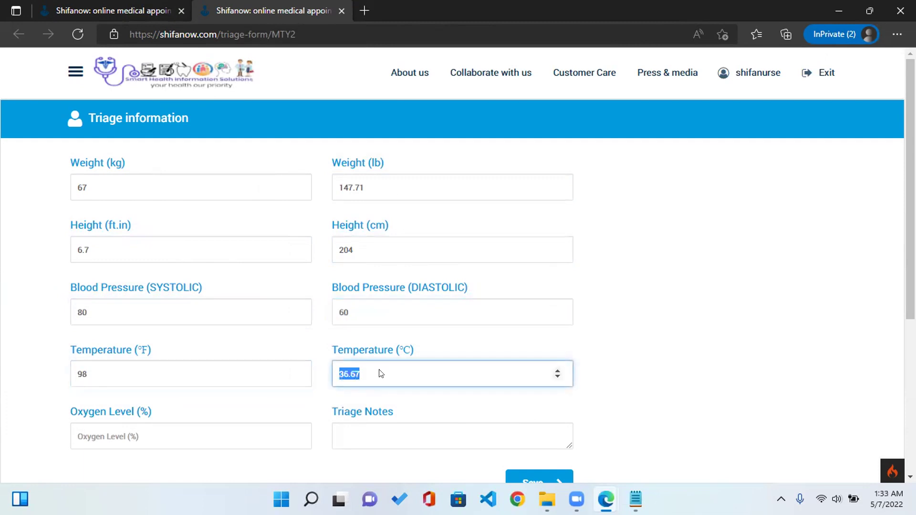
# - Enter oxygen level 70 and triage notes "80% report"
pyautogui.scroll(-3, 381, 372)
pyautogui.click(188, 309)
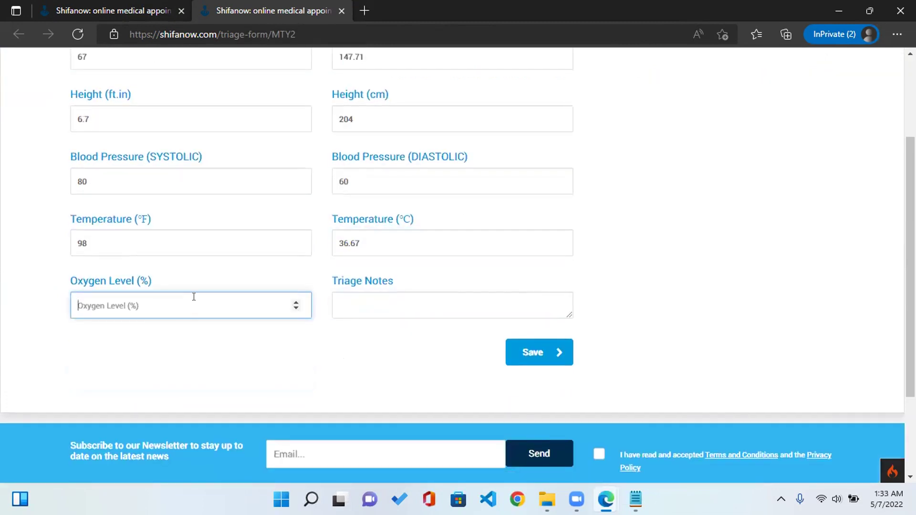
pyautogui.write('70')
pyautogui.click(419, 307)
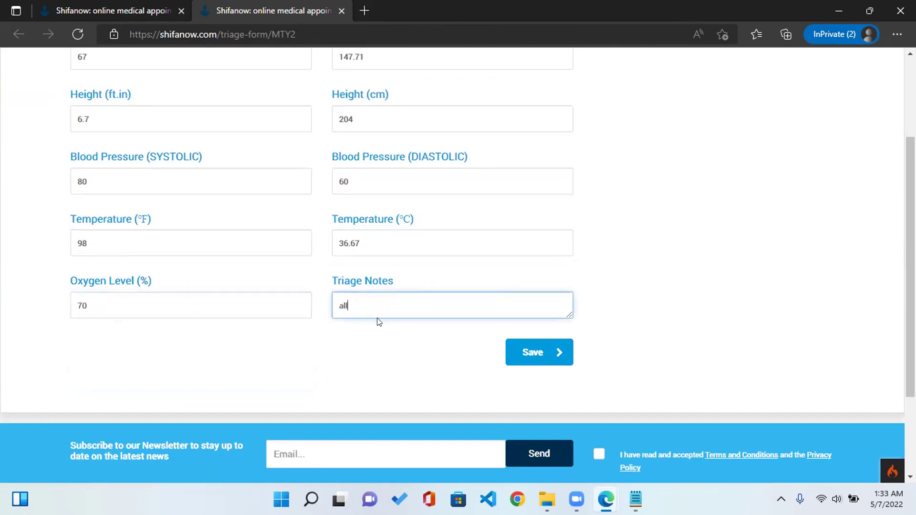
pyautogui.press('BackSpace')
pyautogui.press('BackSpace')
pyautogui.press('BackSpace')
pyautogui.write('80% report')
# - Save the triage form, check the appointment status overview, and sign out to the login page
pyautogui.click(531, 352)
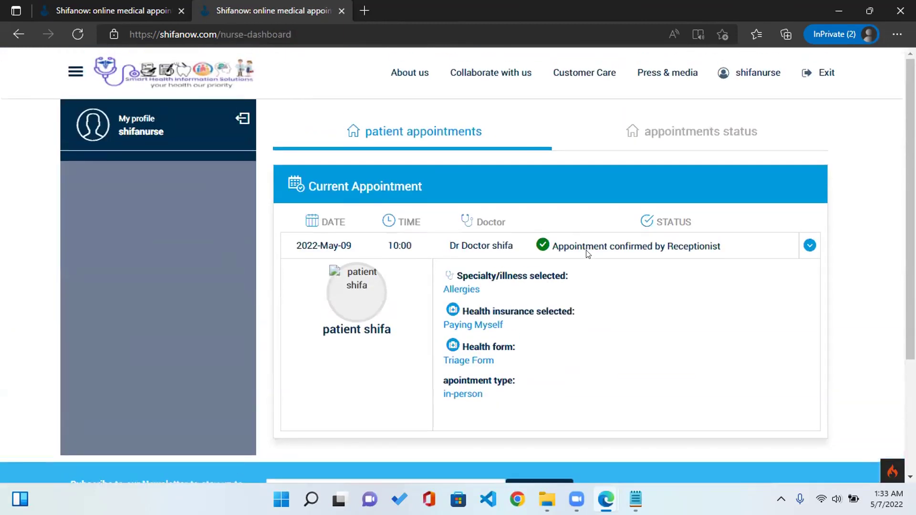
pyautogui.click(666, 139)
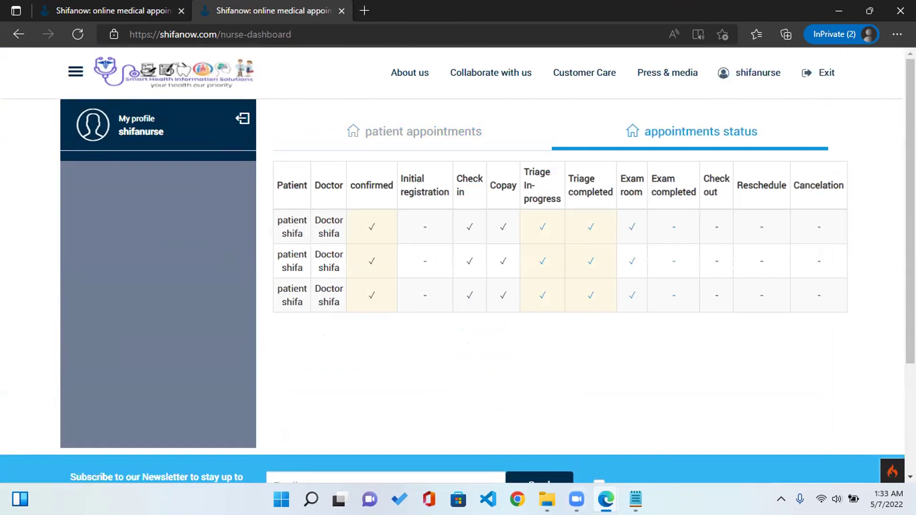
pyautogui.click(606, 499)
pyautogui.click(813, 74)
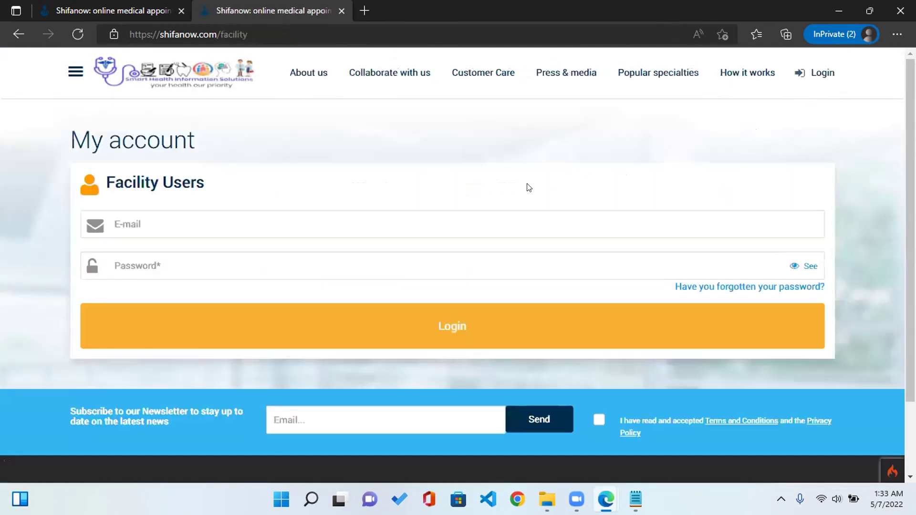
pyautogui.click(807, 74)
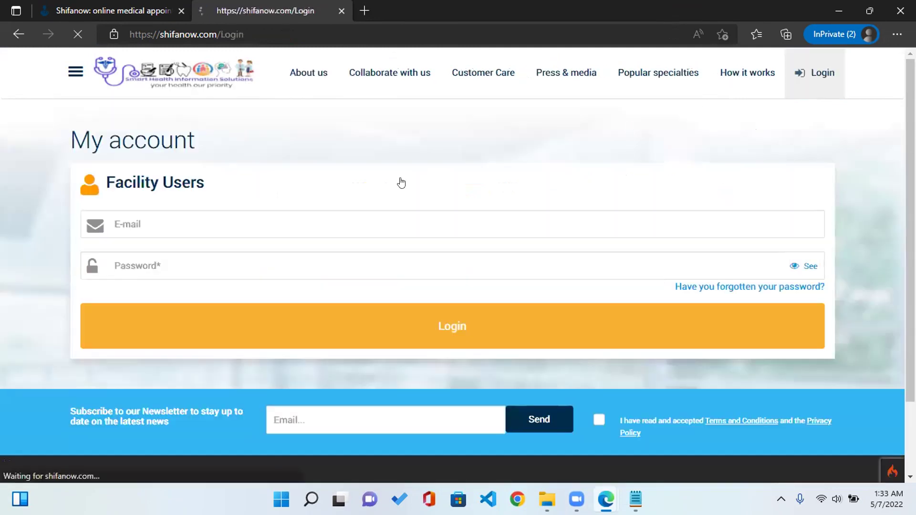
# - Fill the registered-doctor e-mail by changing 'nurse' to 'doctor' in the saved address
pyautogui.click(528, 255)
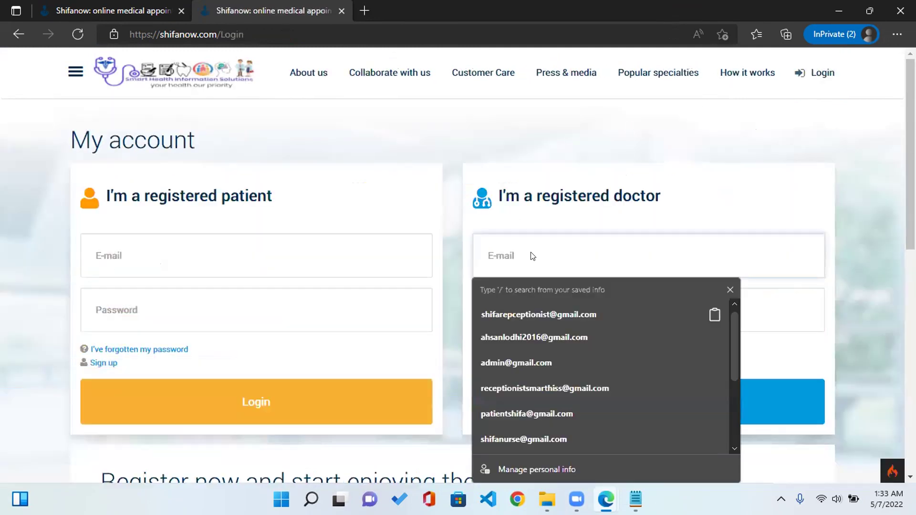
pyautogui.write('s')
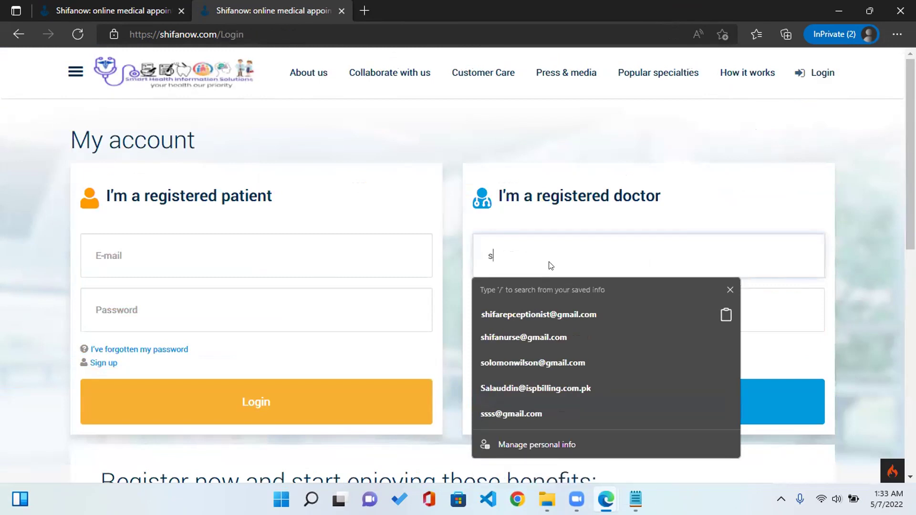
pyautogui.hotkey('ctrl', 'a')
pyautogui.press('Down')
pyautogui.press('Down')
pyautogui.press('Return')
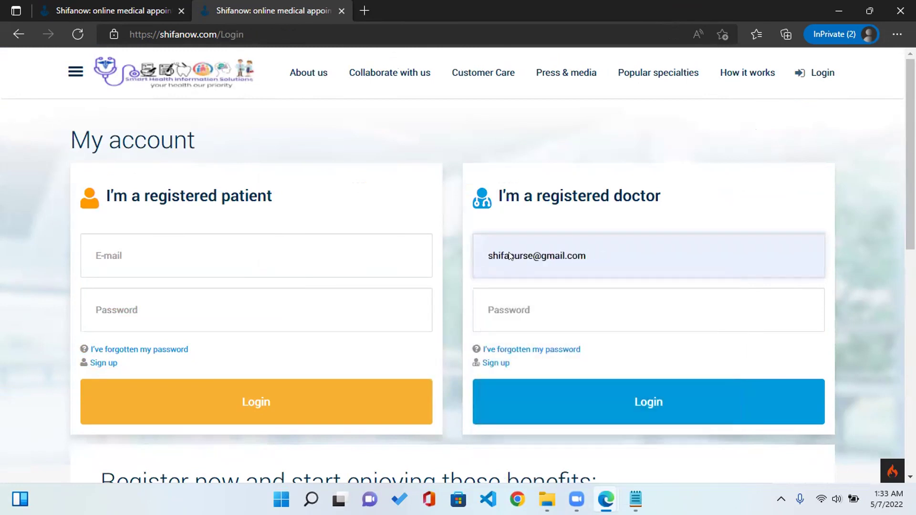
pyautogui.moveTo(509, 256); pyautogui.dragTo(532, 256)
pyautogui.write('doctor')
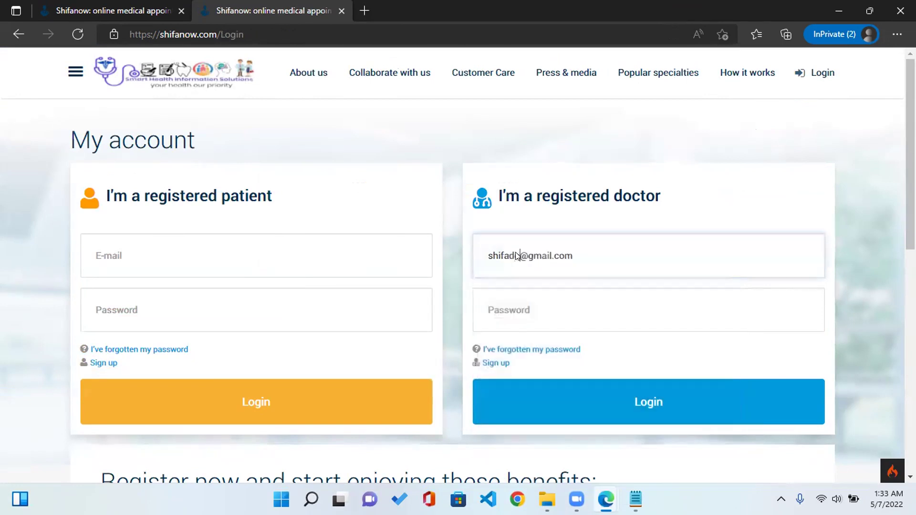
# - Enter the doctor's password and log in, then retype the password after the not-registered error
pyautogui.click(511, 318)
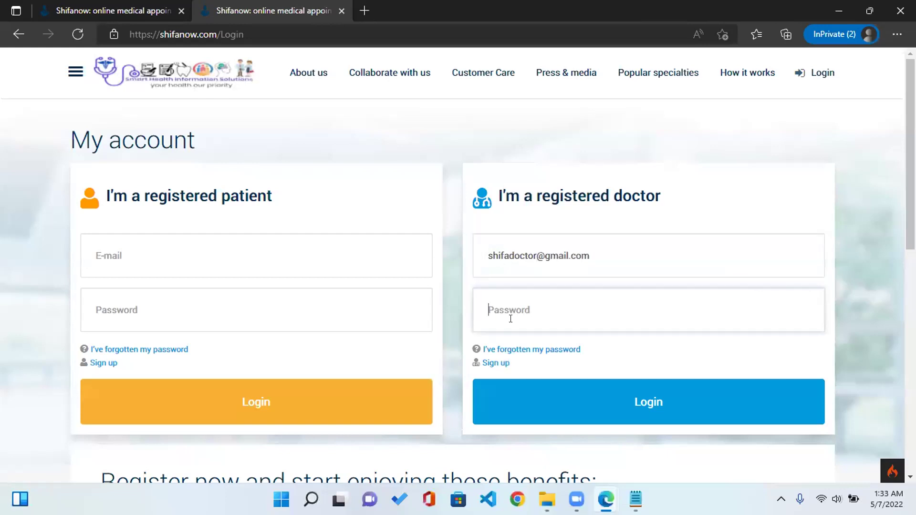
pyautogui.write('•••••')
pyautogui.click(528, 424)
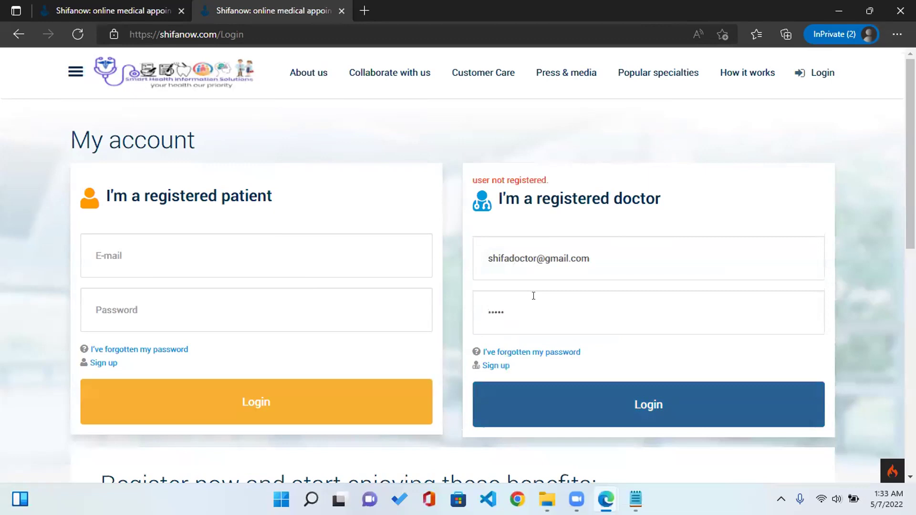
pyautogui.doubleClick(531, 296)
pyautogui.write('•••••••')
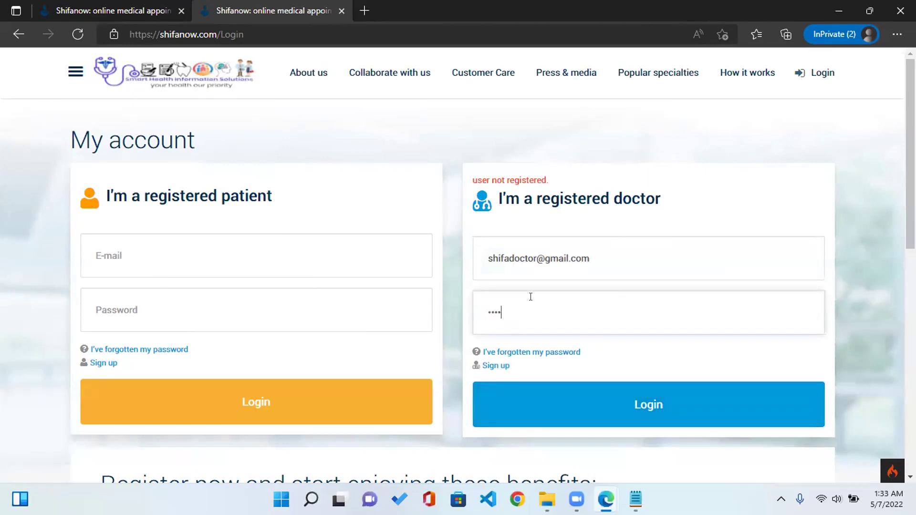
pyautogui.write('•')
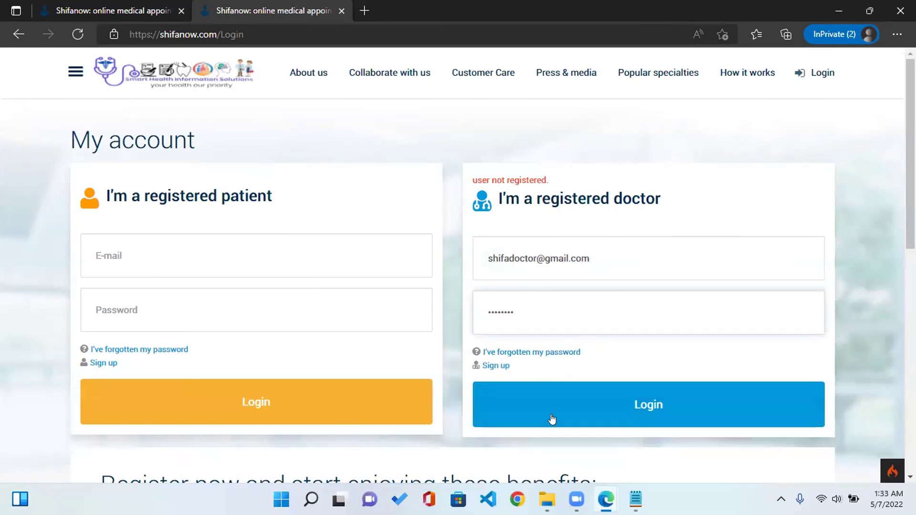
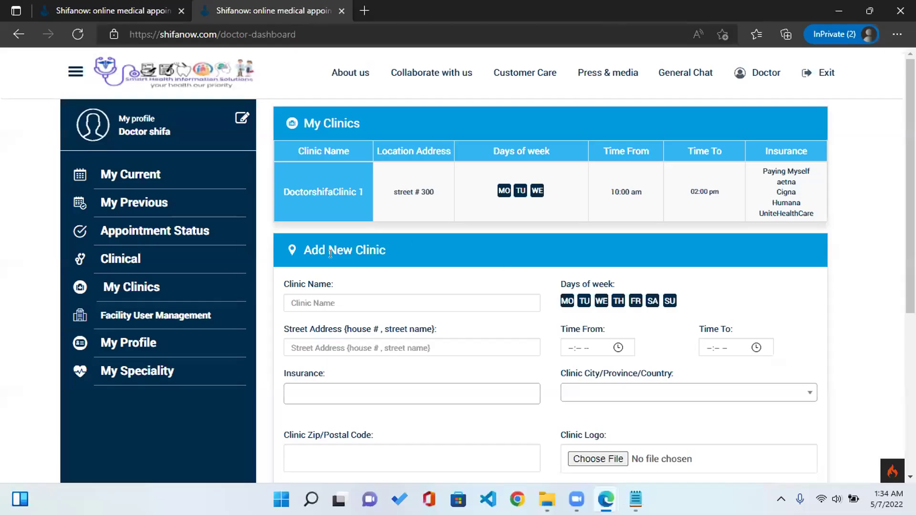
# - Open the Clinical report and filter patient appointments to the street # 300 location
pyautogui.click(219, 262)
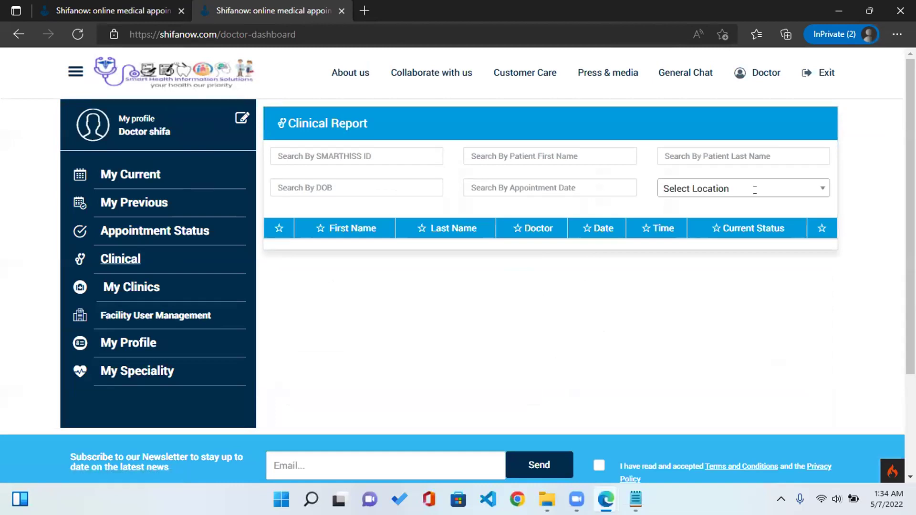
pyautogui.click(221, 265)
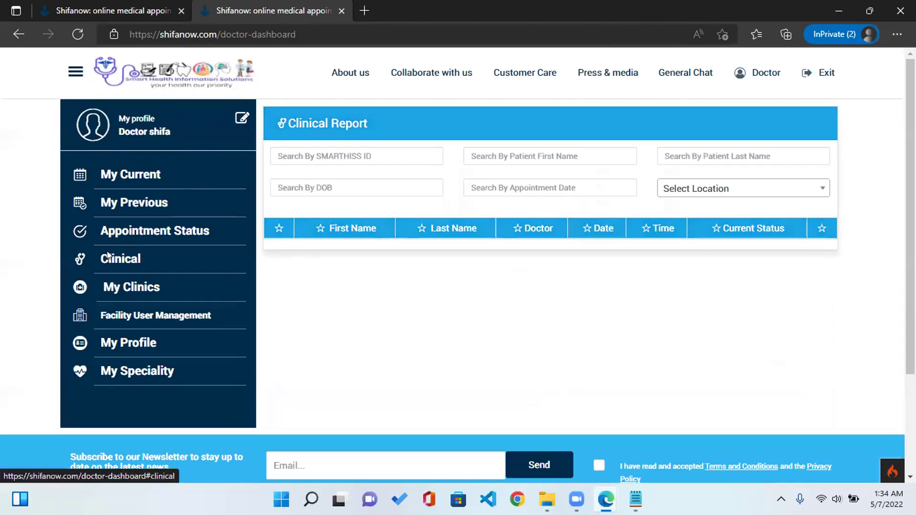
pyautogui.click(712, 183)
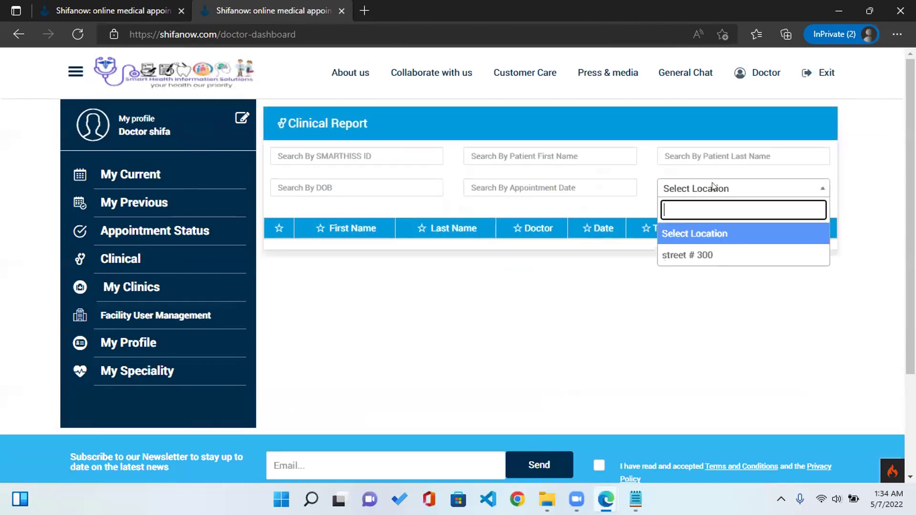
pyautogui.click(701, 257)
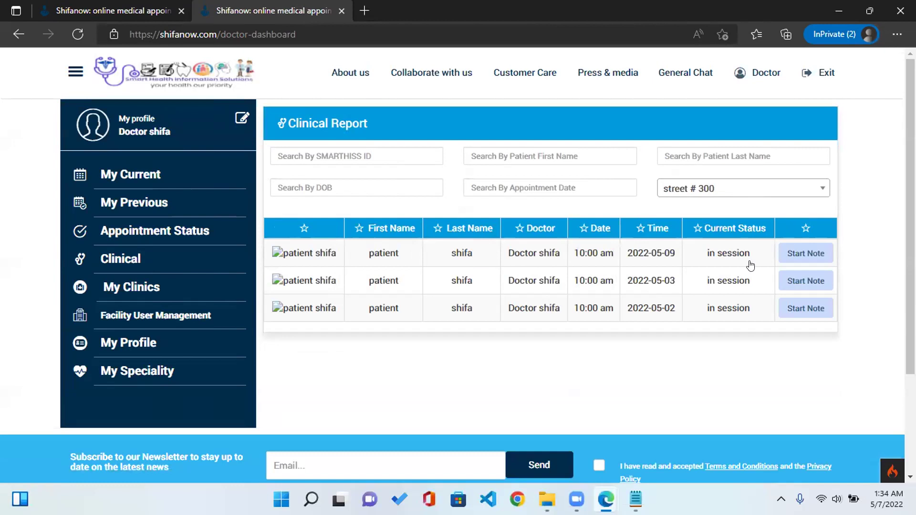
pyautogui.moveTo(752, 253); pyautogui.dragTo(718, 258)
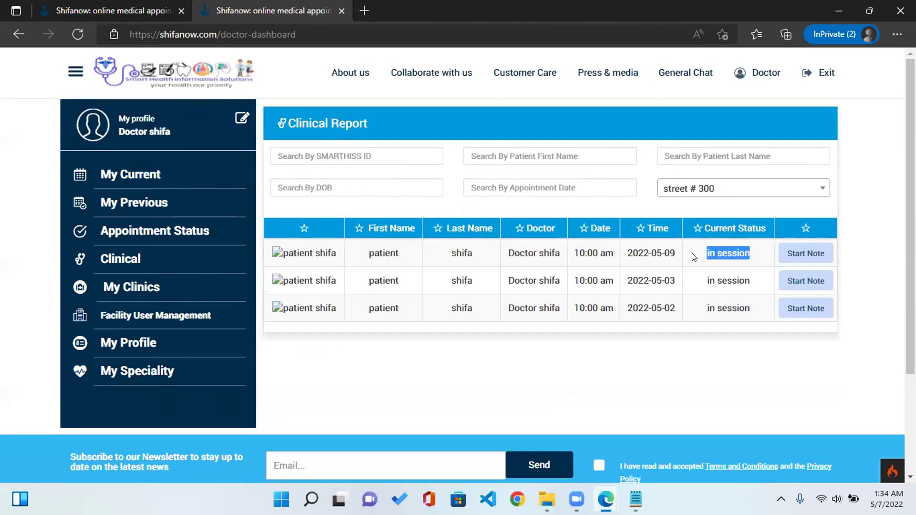
# - Start a note for the 2022-05-09 appointment and save online scheduling as On
pyautogui.click(808, 253)
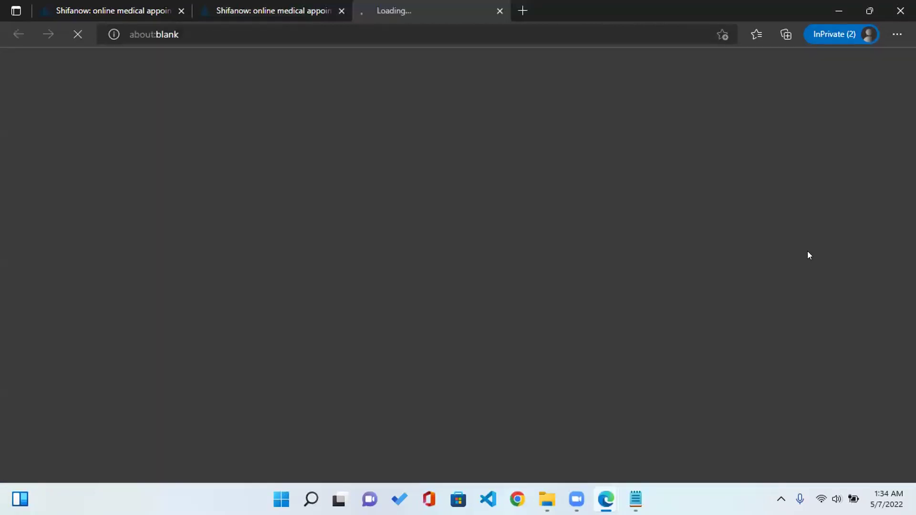
pyautogui.scroll(-3, 480, 234)
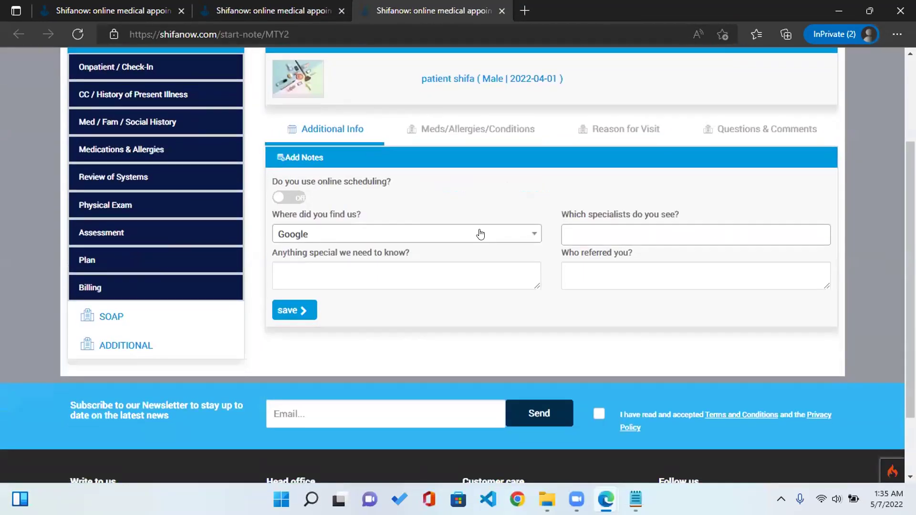
pyautogui.click(458, 155)
pyautogui.click(346, 137)
pyautogui.click(294, 200)
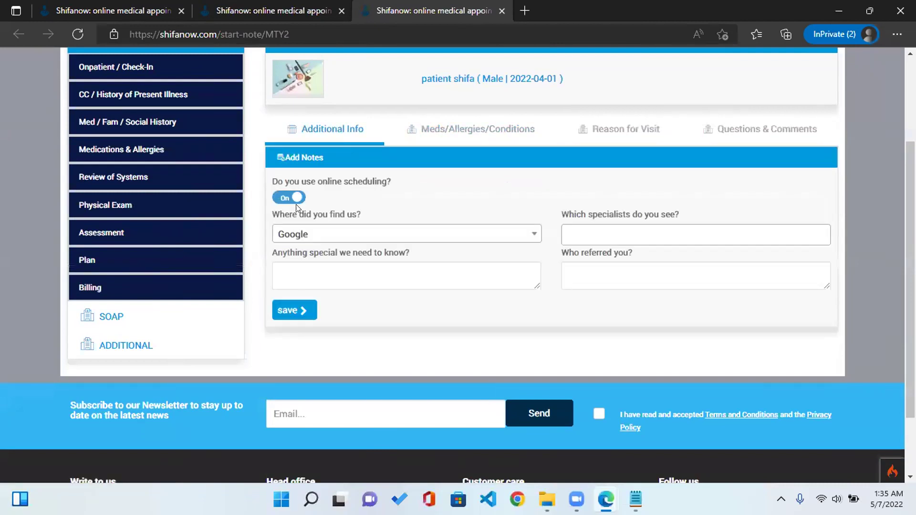
pyautogui.click(286, 315)
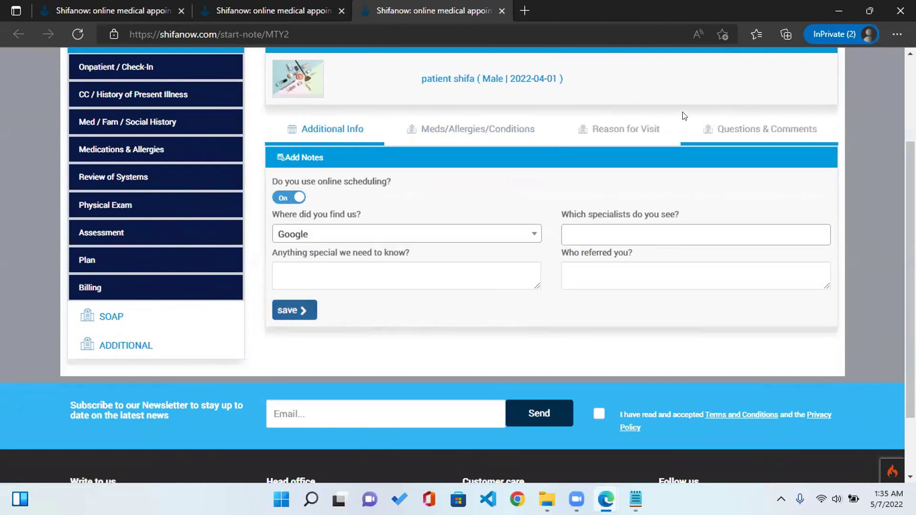
# - Mark Allergies and Depression as reasons for the visit
pyautogui.click(627, 128)
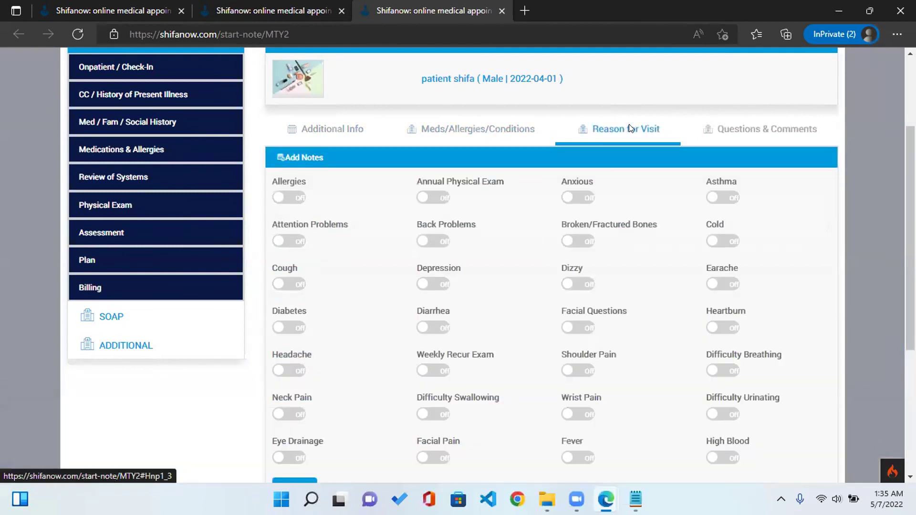
pyautogui.click(301, 196)
pyautogui.click(423, 281)
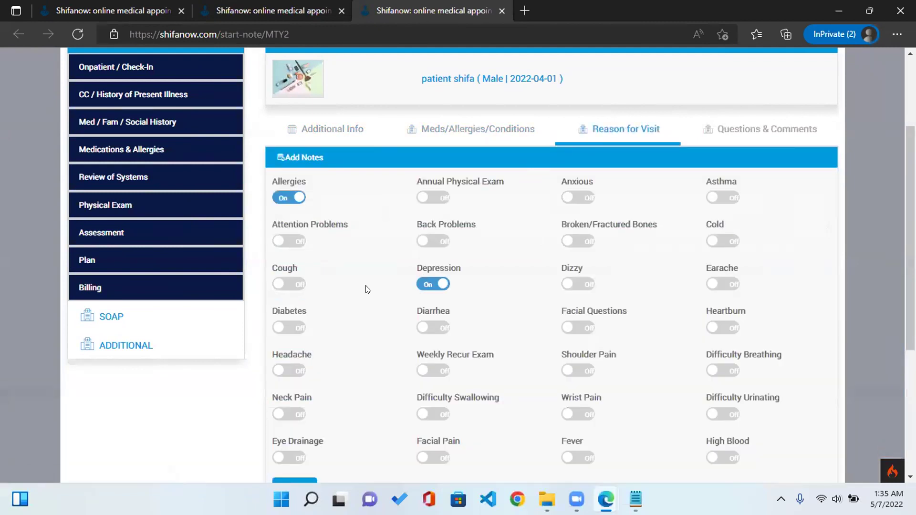
pyautogui.scroll(-4, 334, 300)
pyautogui.scroll(4, 465, 328)
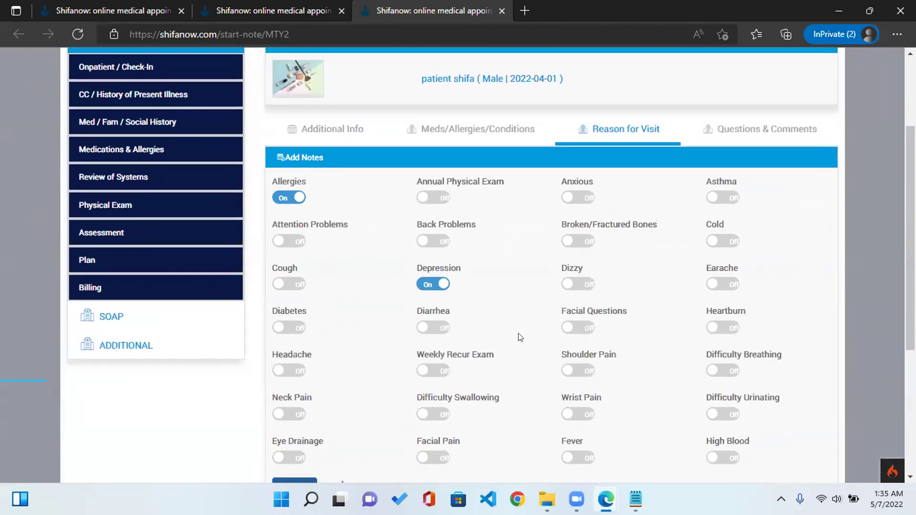
pyautogui.scroll(3, 518, 337)
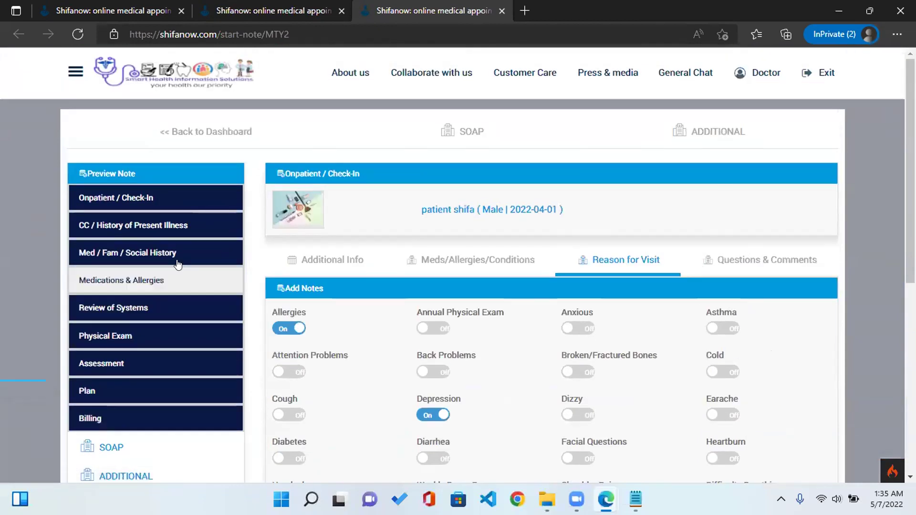
# - Set present illness to medial, aching, increasing since onset, during mental exertion
pyautogui.click(167, 231)
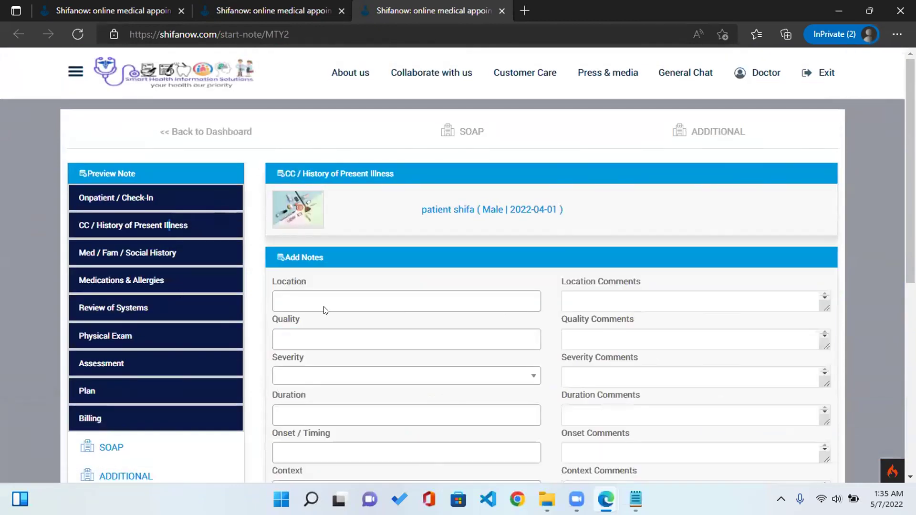
pyautogui.scroll(-3, 310, 219)
pyautogui.click(307, 171)
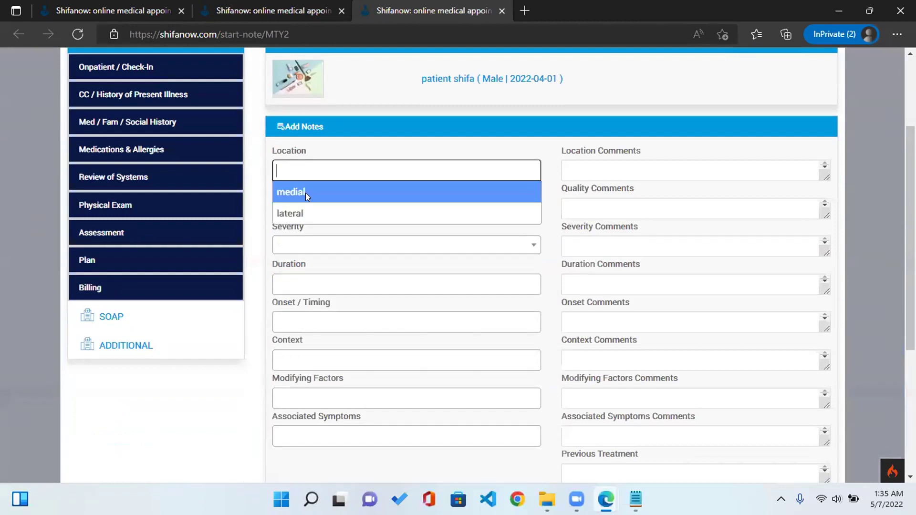
pyautogui.click(306, 191)
pyautogui.click(311, 210)
pyautogui.click(319, 245)
pyautogui.scroll(-2, 323, 254)
pyautogui.click(323, 223)
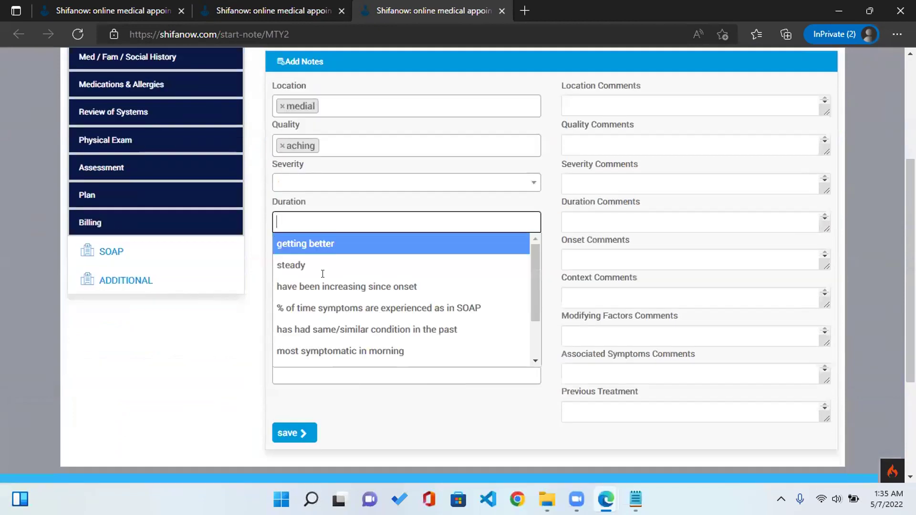
pyautogui.click(324, 286)
pyautogui.click(323, 280)
pyautogui.click(307, 359)
pyautogui.scroll(-3, 316, 341)
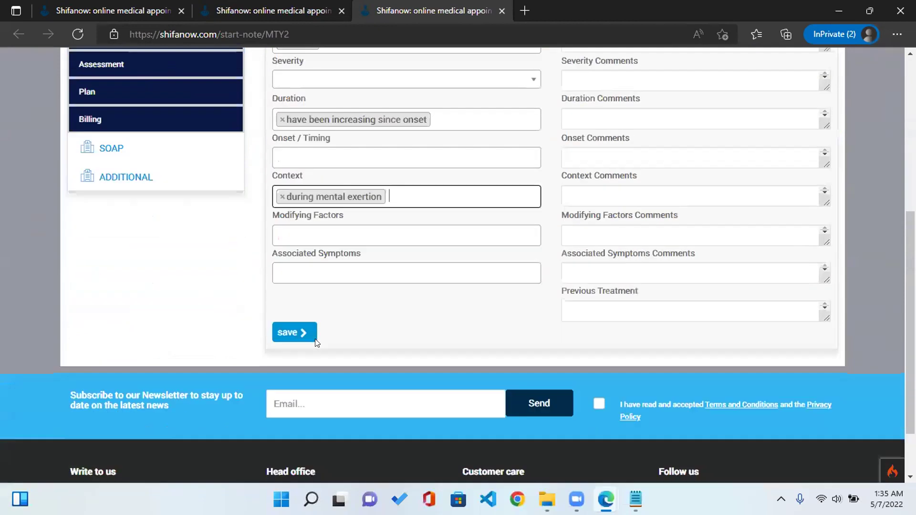
# - Add weakness and 'increased with inspiration', save, then view Medications & Allergies
pyautogui.click(310, 246)
pyautogui.click(329, 309)
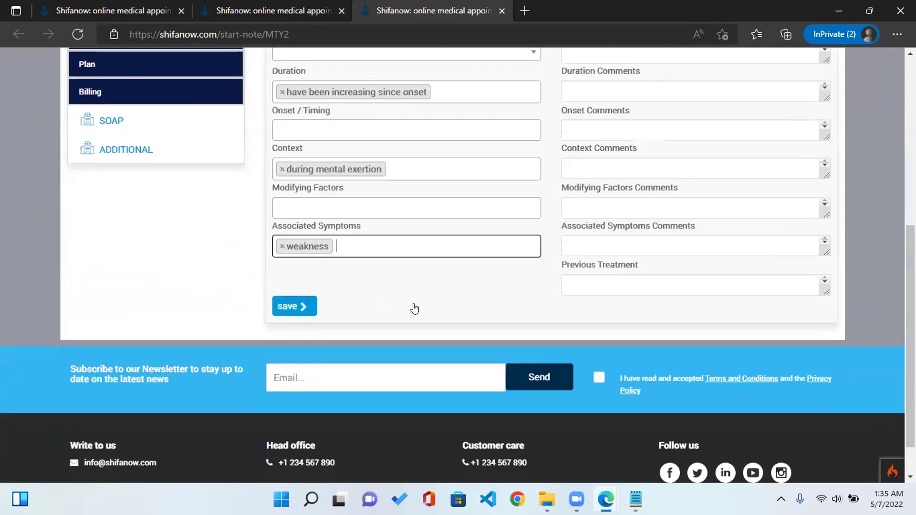
pyautogui.click(404, 202)
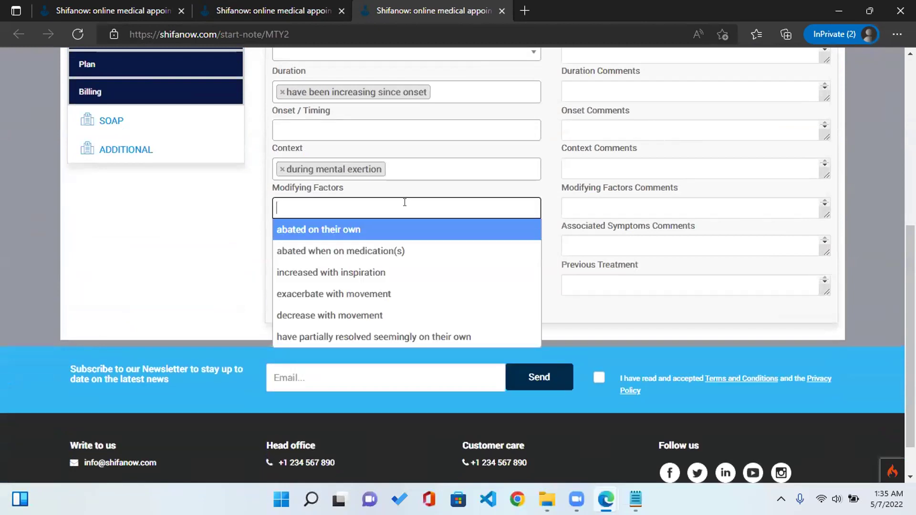
pyautogui.write('i')
pyautogui.click(388, 231)
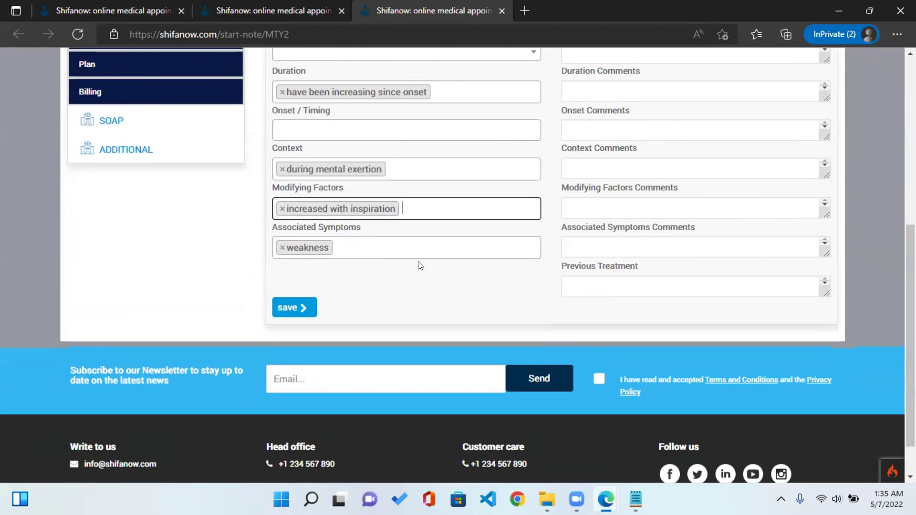
pyautogui.click(347, 311)
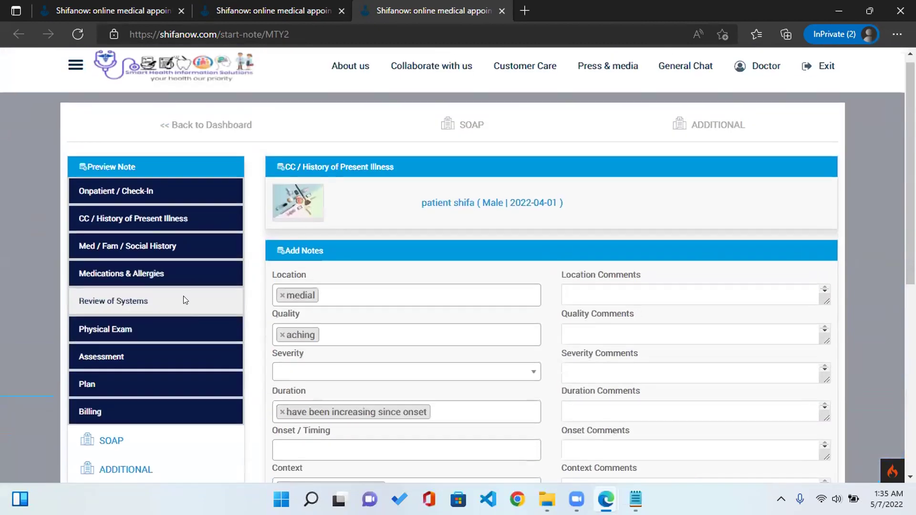
pyautogui.click(183, 298)
pyautogui.click(178, 281)
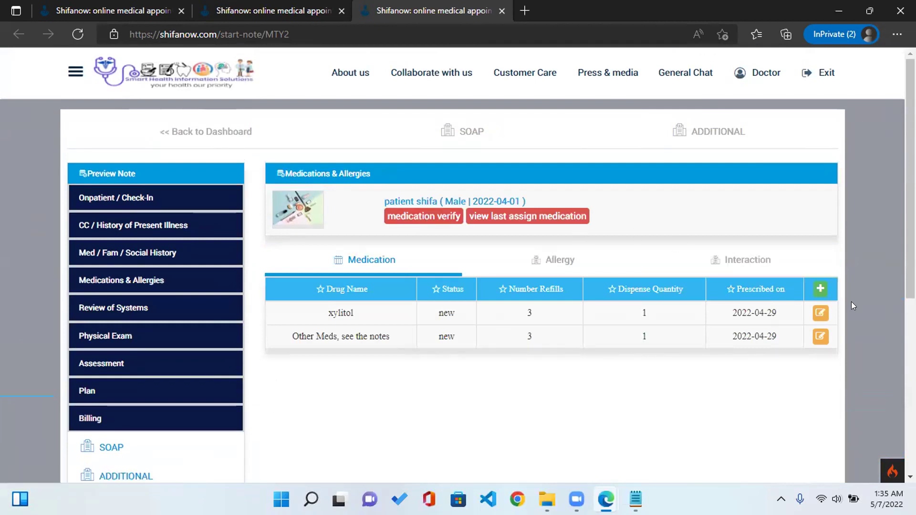
# - Add a new medication with docosahexaenoate as the drug
pyautogui.click(532, 262)
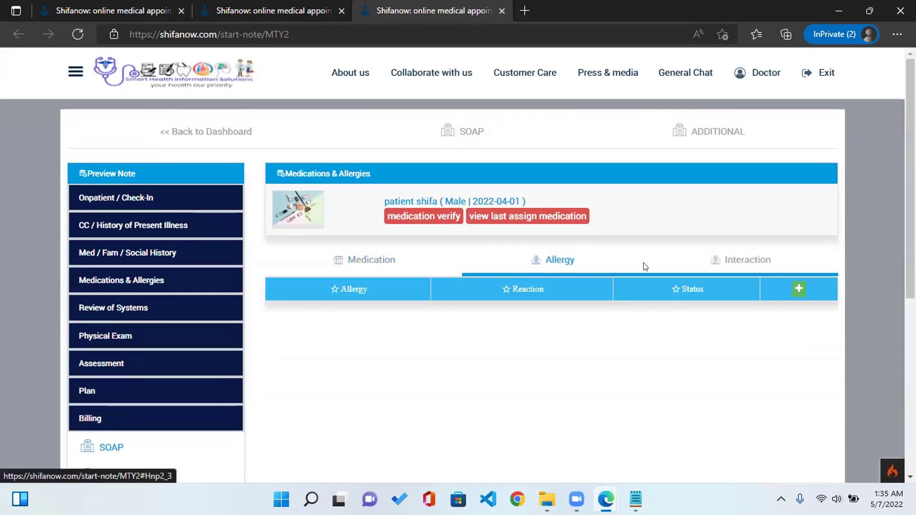
pyautogui.click(412, 257)
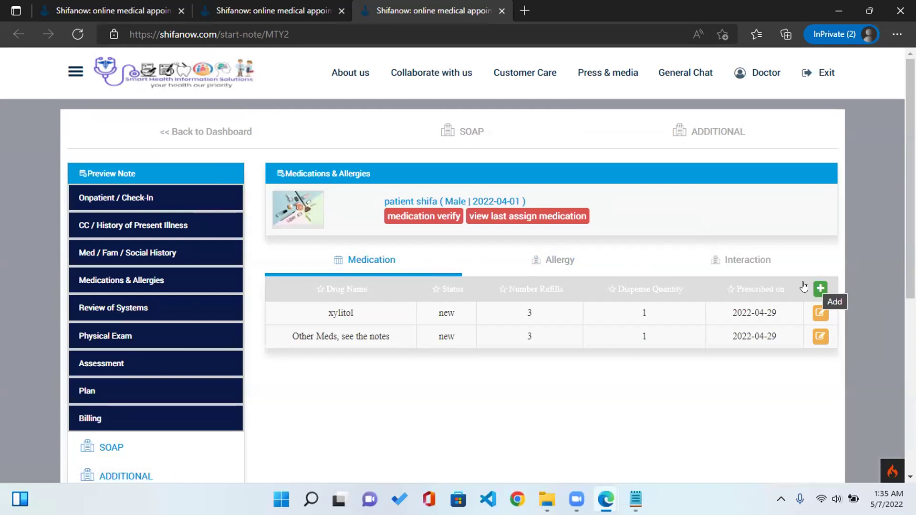
pyautogui.click(819, 289)
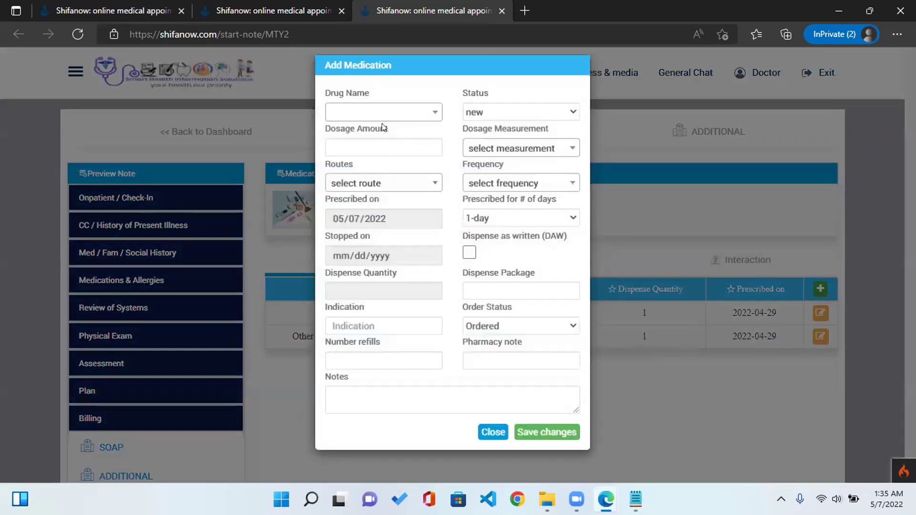
pyautogui.click(383, 117)
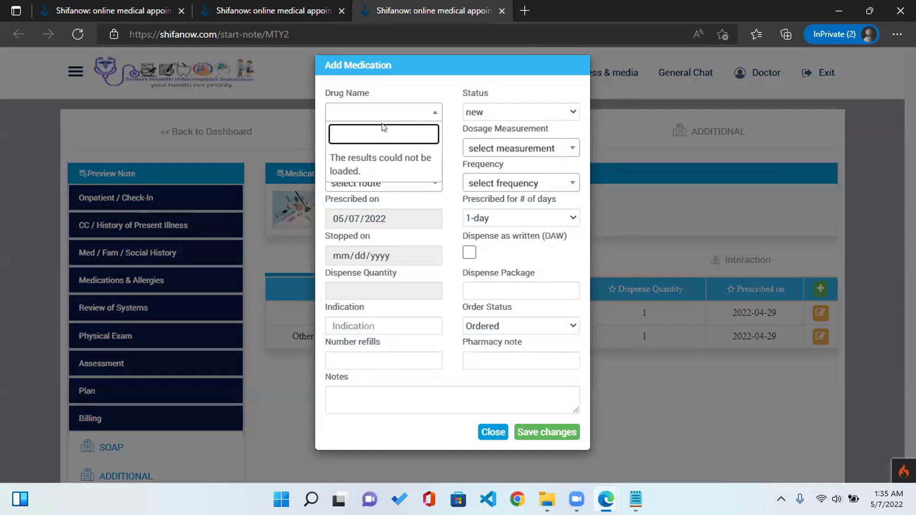
pyautogui.write('d')
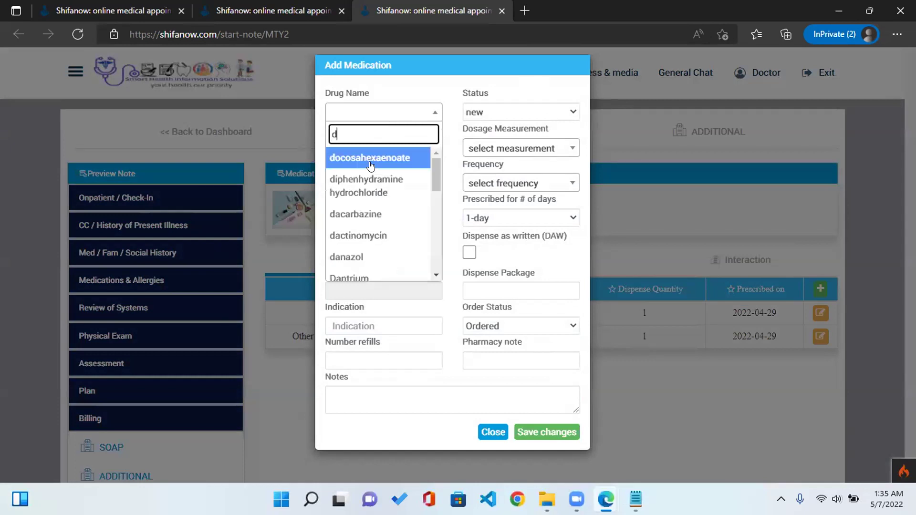
pyautogui.click(371, 159)
# - Set the dose to 200 mcg buccal, ATC for 7 days, dispense as written
pyautogui.click(364, 155)
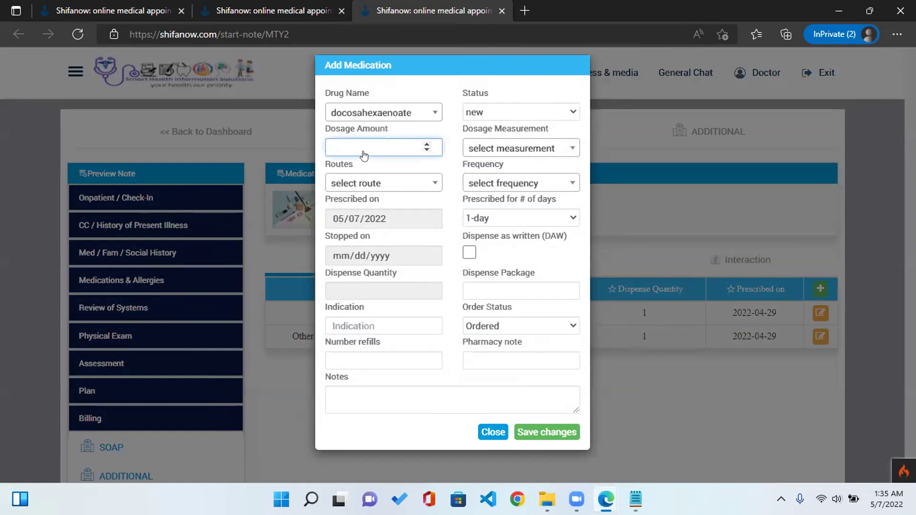
pyautogui.write('200')
pyautogui.click(499, 157)
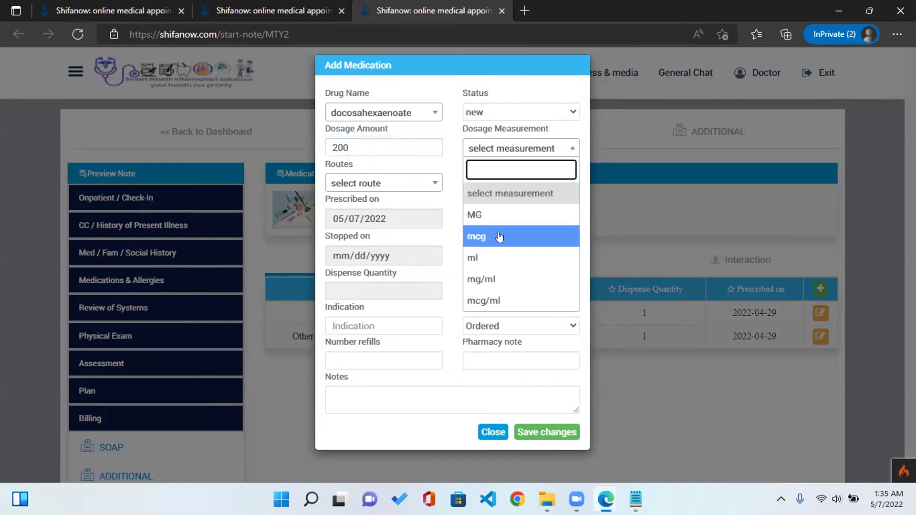
pyautogui.click(496, 237)
pyautogui.click(391, 184)
pyautogui.click(351, 249)
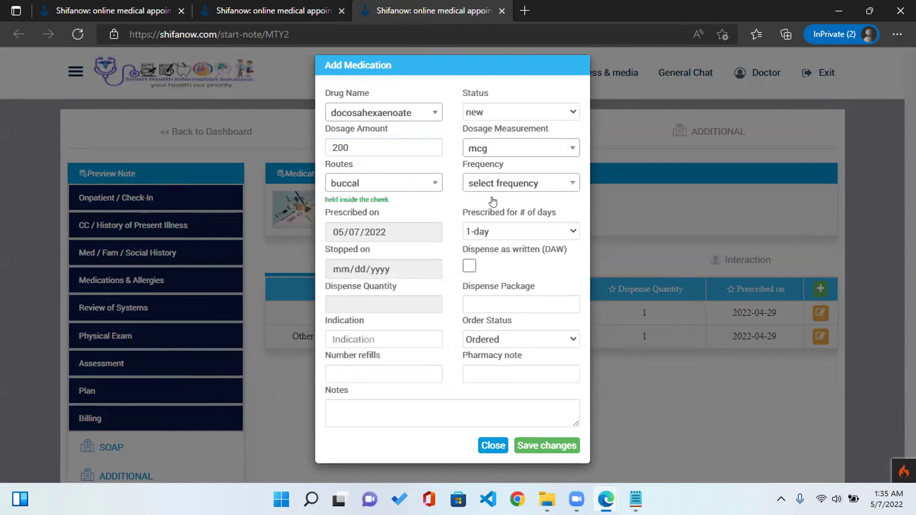
pyautogui.click(492, 190)
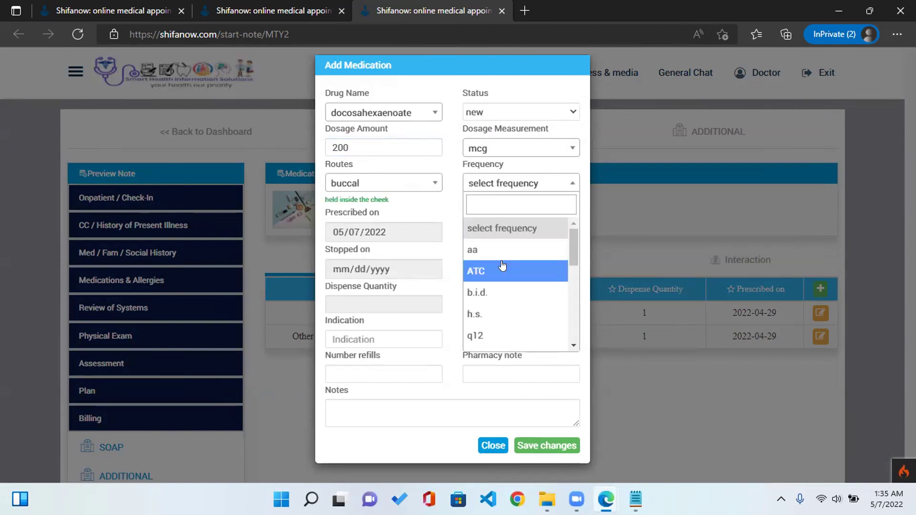
pyautogui.click(492, 267)
pyautogui.click(485, 247)
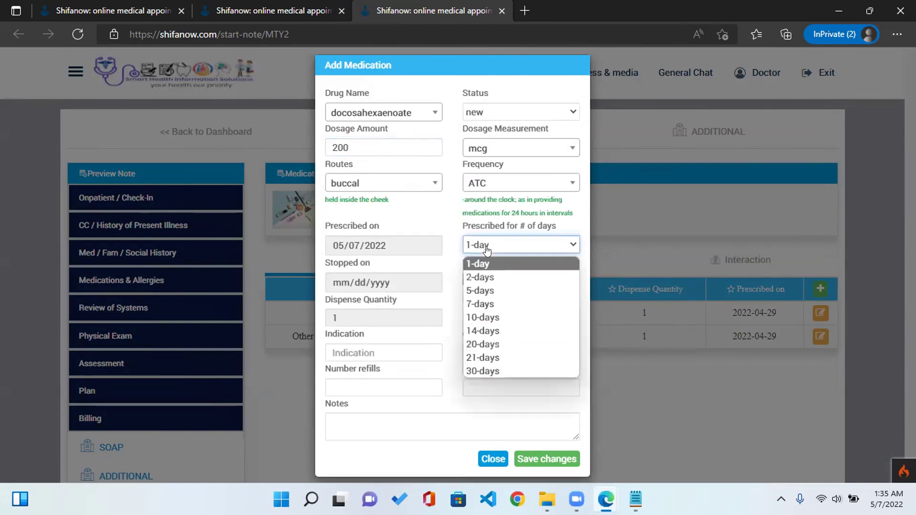
pyautogui.click(490, 309)
pyautogui.click(470, 279)
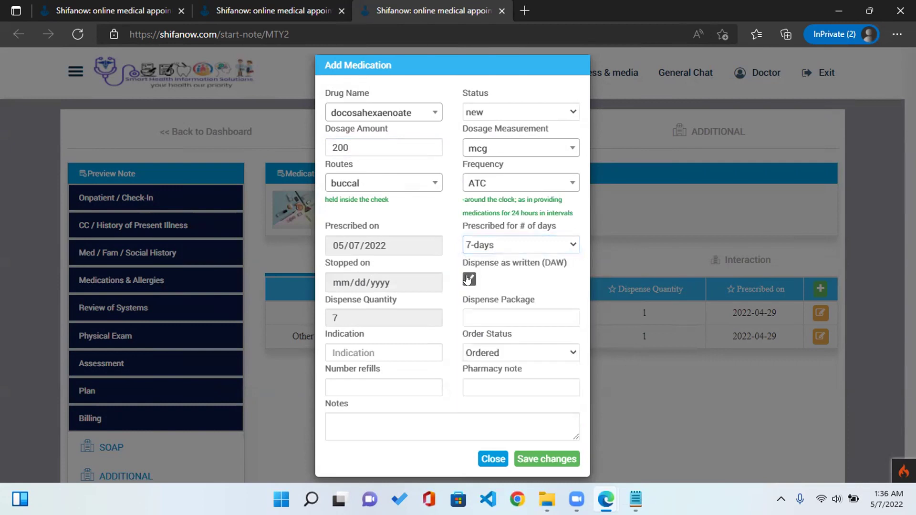
# - Enter dispense package 23, indication 12 and 12 refills
pyautogui.click(477, 318)
pyautogui.press('Down')
pyautogui.press('Return')
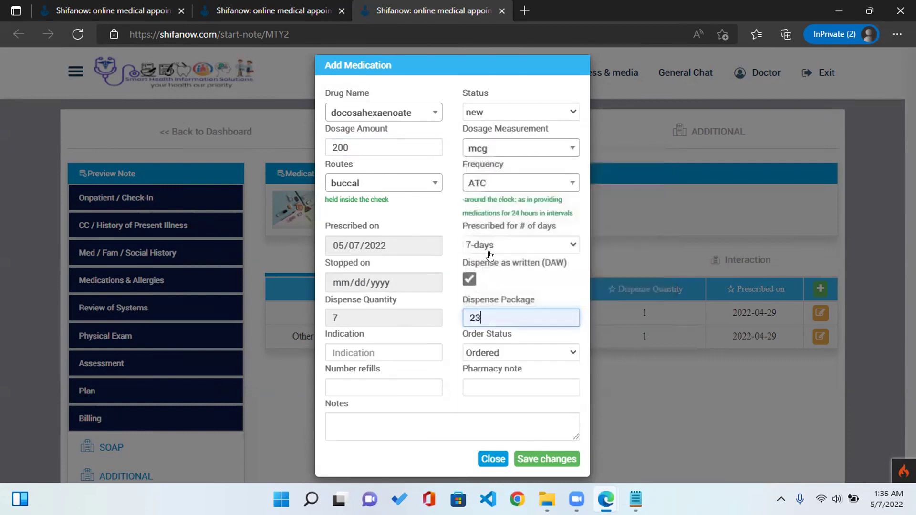
pyautogui.click(381, 357)
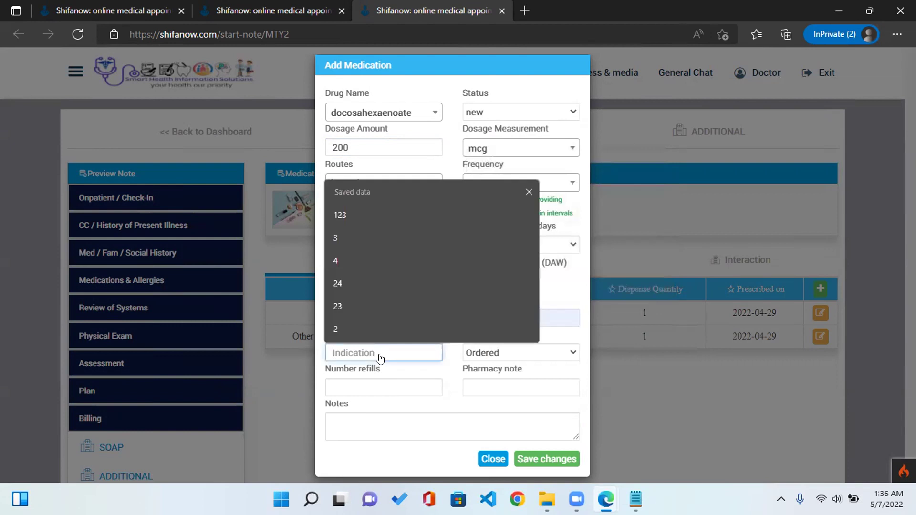
pyautogui.write('12')
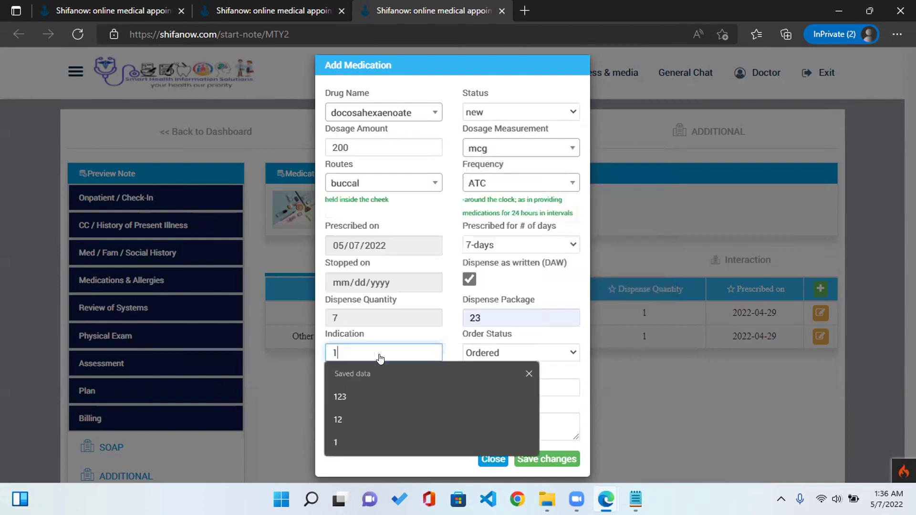
pyautogui.press('Escape')
pyautogui.click(369, 391)
pyautogui.write('12')
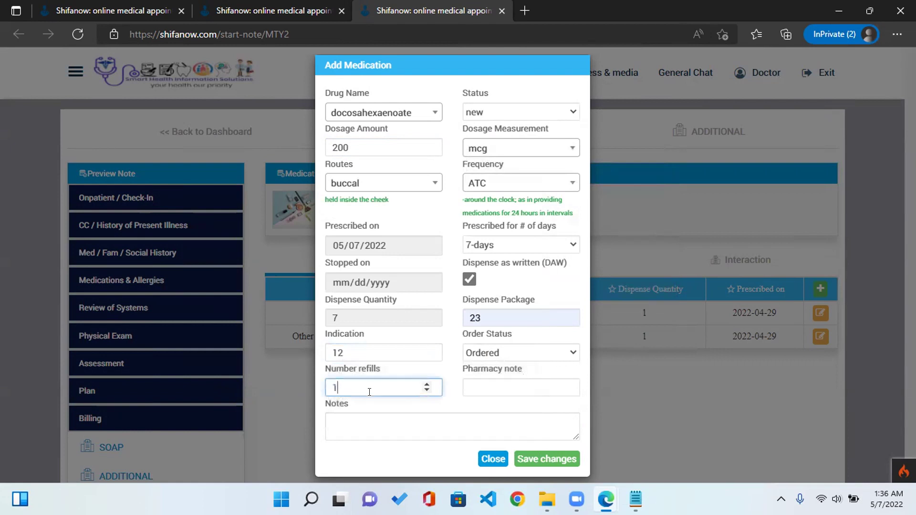
# - Set the pharmacy note to 'none' and the notes to 'take after dinn'
pyautogui.click(491, 382)
pyautogui.press('Escape')
pyautogui.click(472, 386)
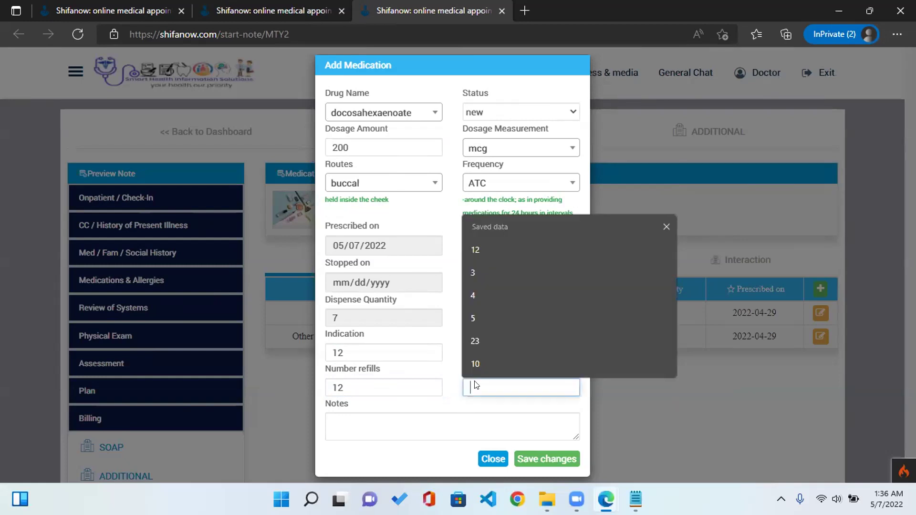
pyautogui.write('none')
pyautogui.click(394, 438)
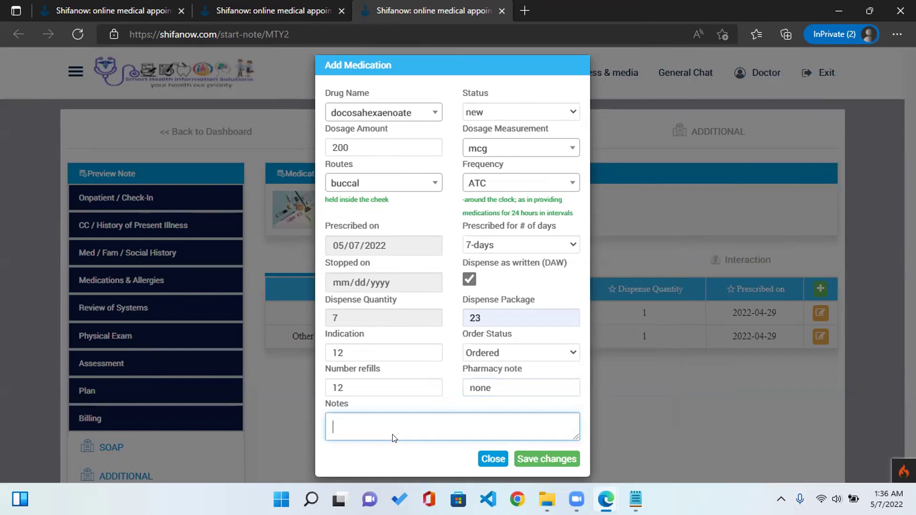
pyautogui.press('BackSpace')
pyautogui.write('date')
pyautogui.press('BackSpace')
pyautogui.press('BackSpace')
pyautogui.press('BackSpace')
pyautogui.press('BackSpace')
pyautogui.write('take after dinn')
# - Save the order, then set Brand Medical Necessary Yes and Voluntary Formulary No on its prescription
pyautogui.click(537, 458)
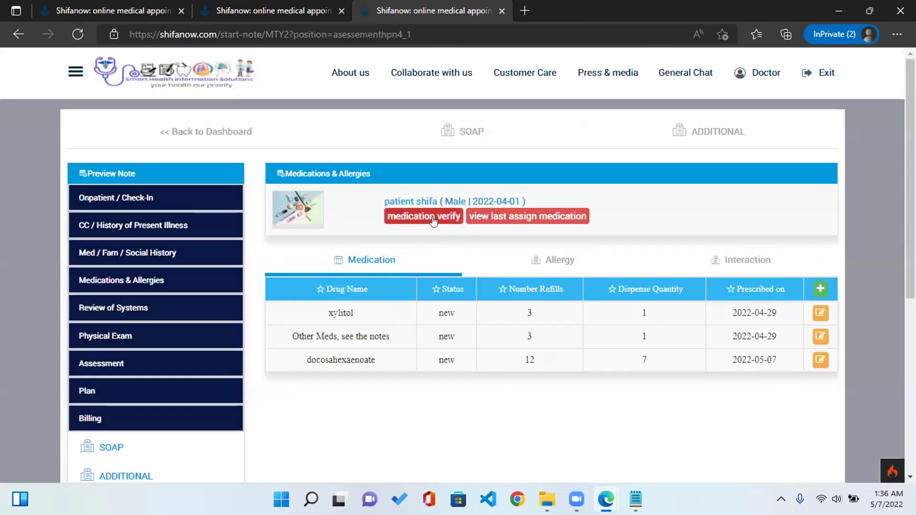
pyautogui.click(426, 218)
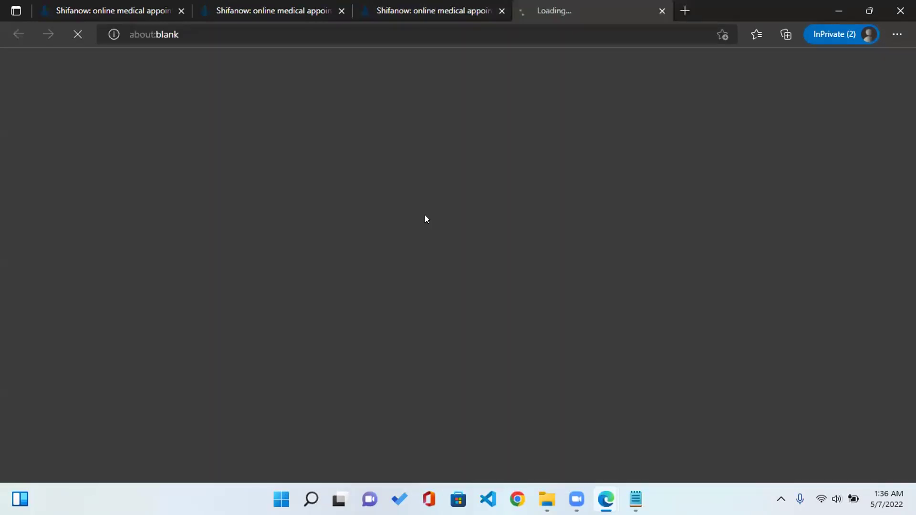
pyautogui.scroll(-2, 453, 207)
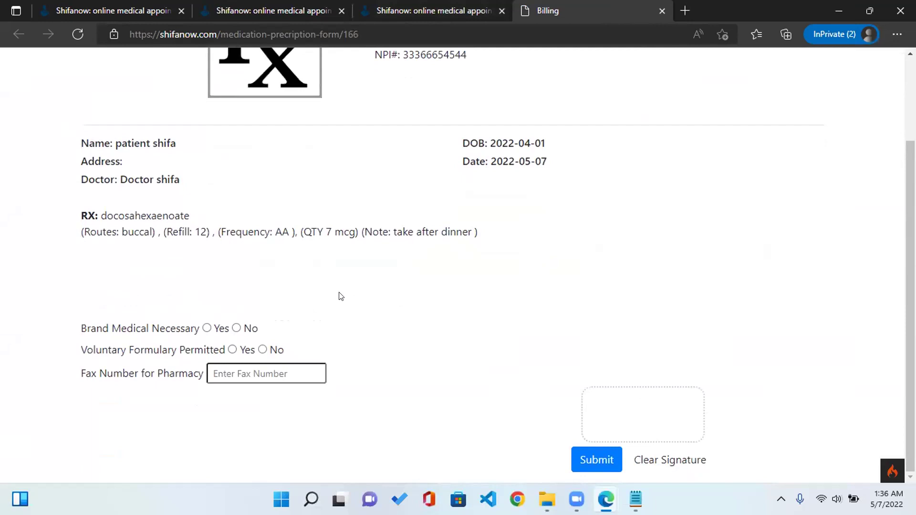
pyautogui.click(207, 329)
pyautogui.click(263, 350)
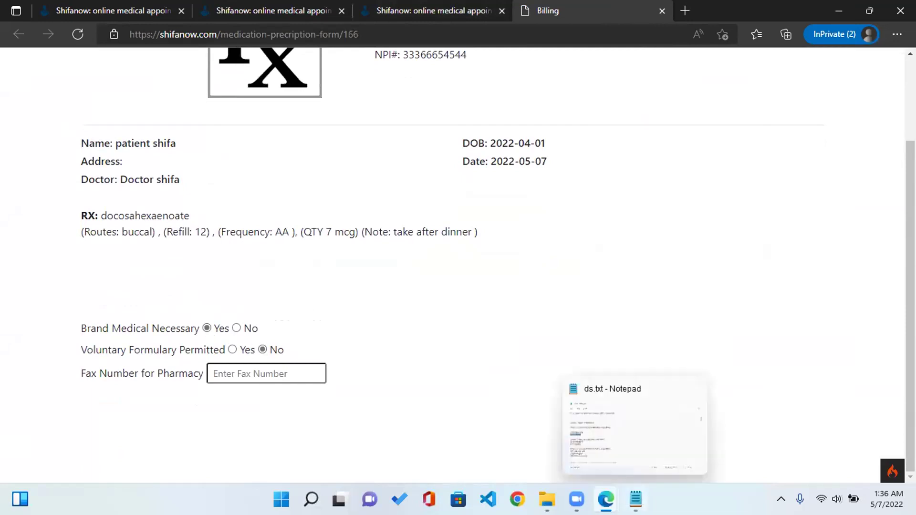
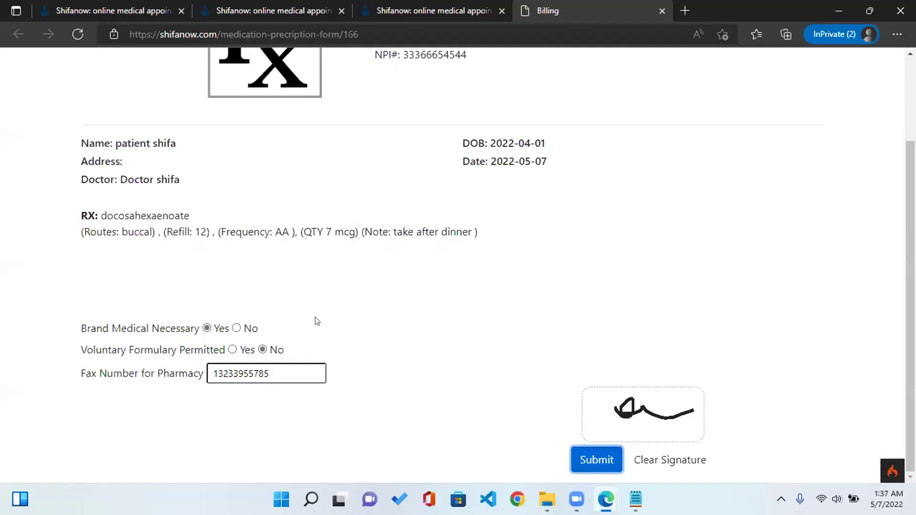
# - Submit the signed docosahexaenoate prescription and close the fourth Billing tab
pyautogui.click(458, 9)
pyautogui.scroll(-1, 577, 267)
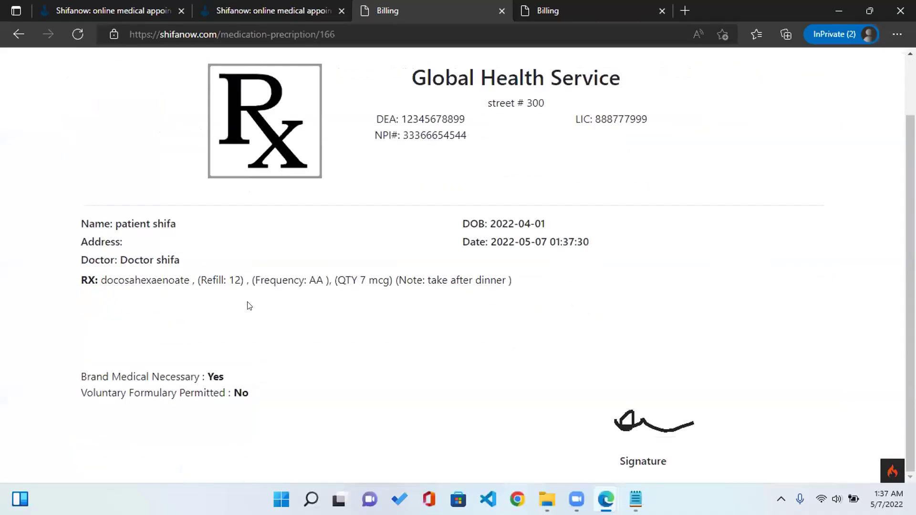
pyautogui.click(662, 12)
# - Start a note for the 2022-05-09 appointment with ICD-9 code E8854 Fall from snowboard, marked EMG
pyautogui.click(276, 13)
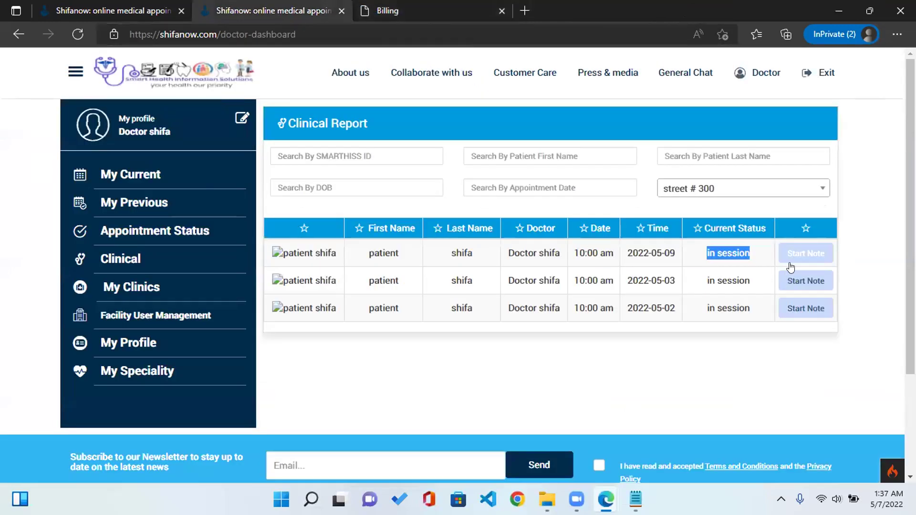
pyautogui.click(791, 260)
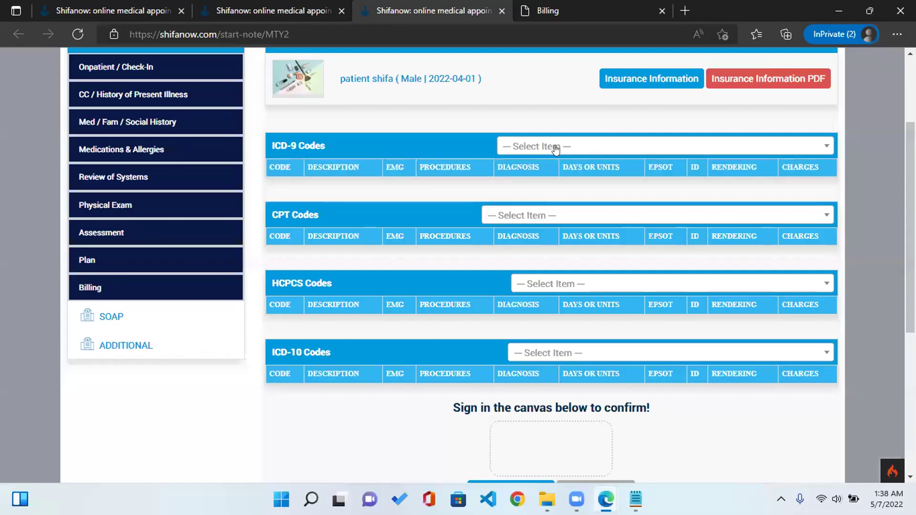
pyautogui.click(544, 146)
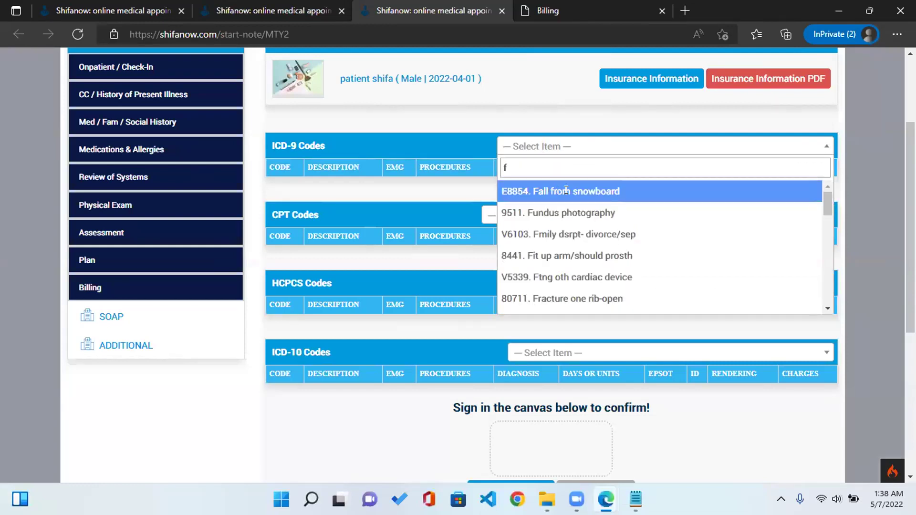
pyautogui.click(565, 190)
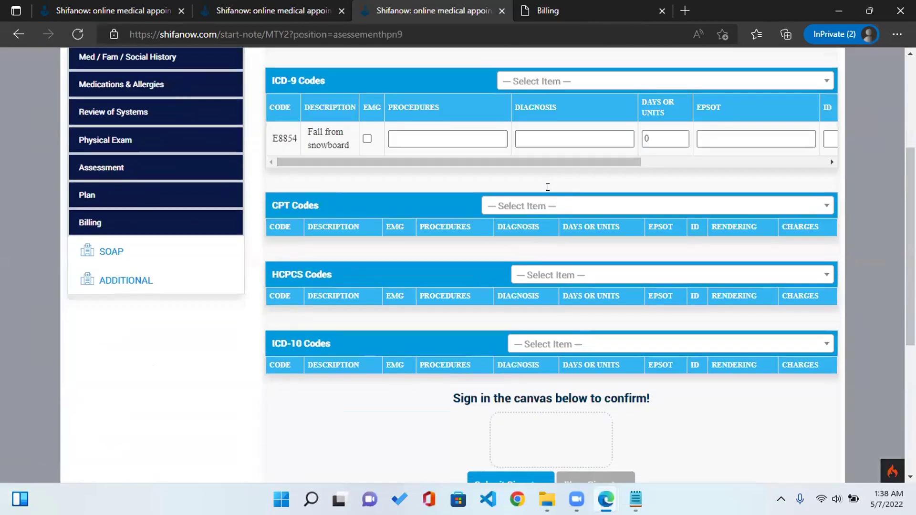
pyautogui.moveTo(454, 162); pyautogui.dragTo(406, 159)
pyautogui.click(366, 139)
# - Enter procedures 'proc 1', diagnosis 23 and 1 unit for the code
pyautogui.click(424, 157)
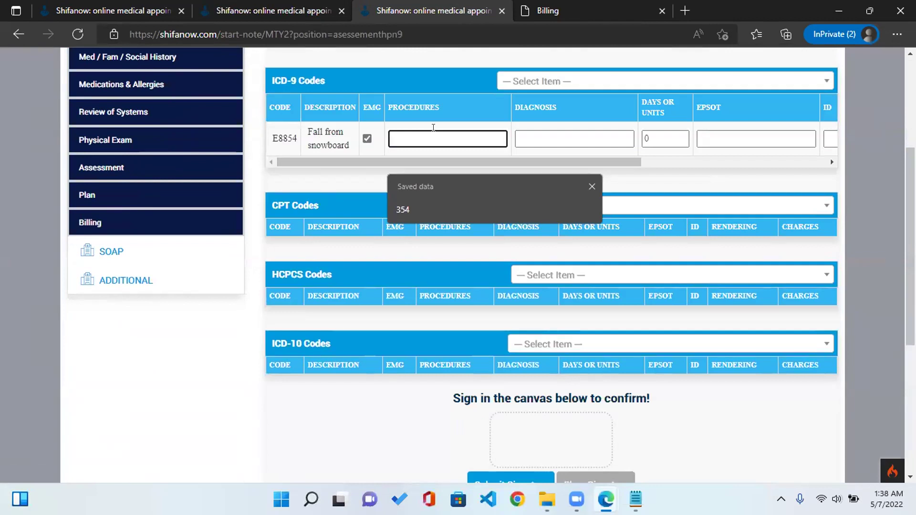
pyautogui.write('proc')
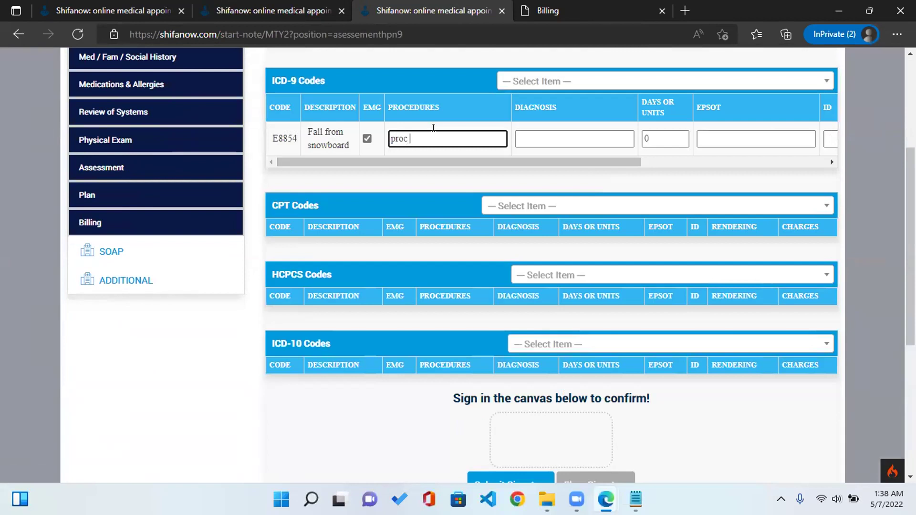
pyautogui.write(' 1')
pyautogui.click(501, 155)
pyautogui.press('Tab')
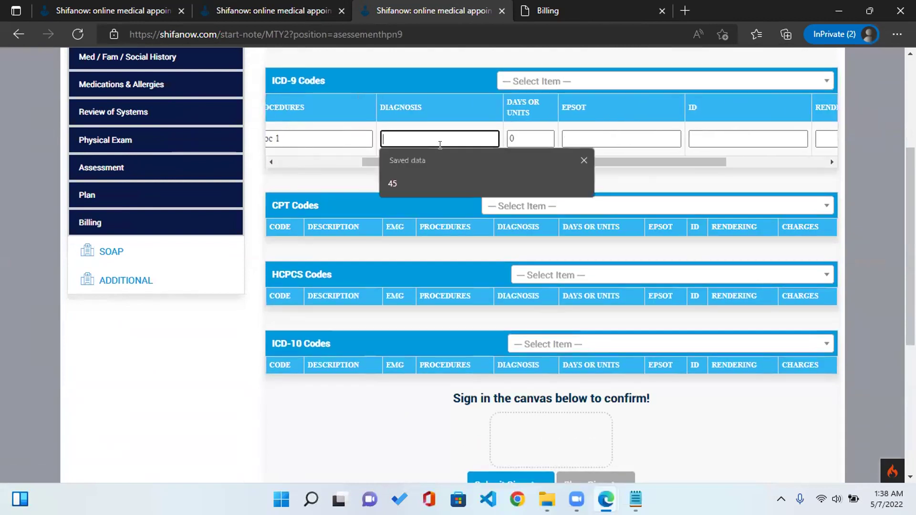
pyautogui.write('23')
pyautogui.press('Tab')
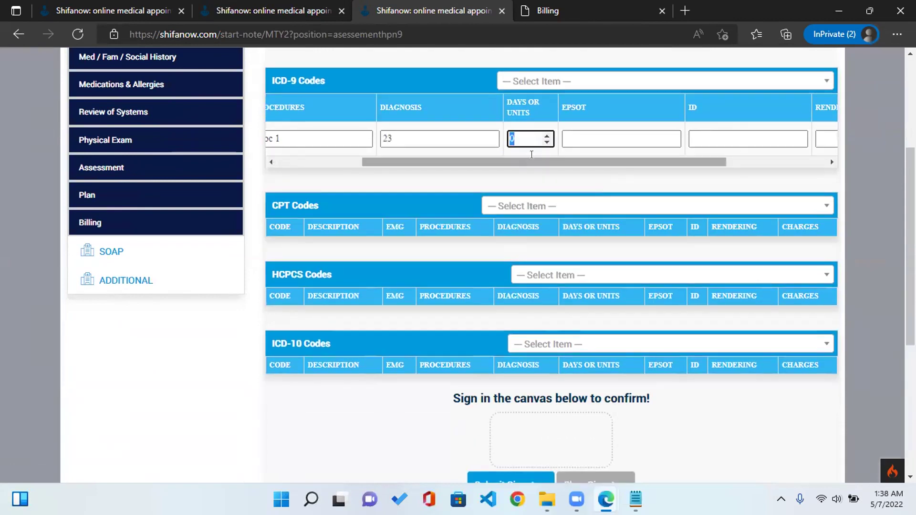
pyautogui.write('1')
pyautogui.hscroll(3, 757, 144)
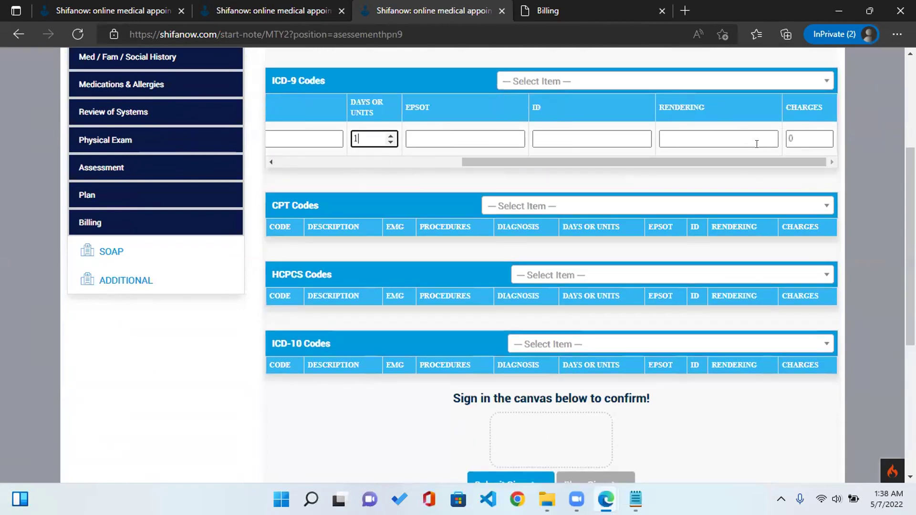
# - Enter charges of 200, then draw and submit the billing signature
pyautogui.click(786, 137)
pyautogui.write('200')
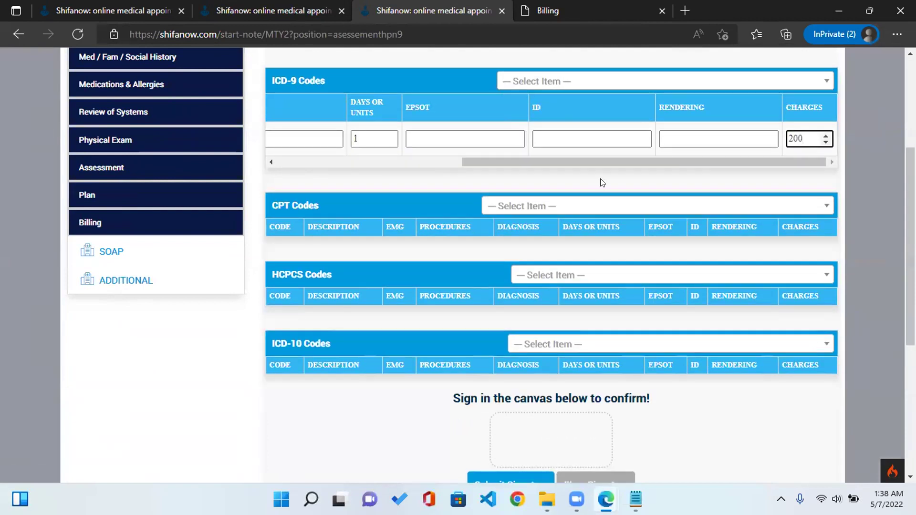
pyautogui.scroll(-1, 545, 350)
pyautogui.scroll(-2, 544, 350)
pyautogui.moveTo(533, 308); pyautogui.dragTo(596, 299)
pyautogui.click(514, 353)
pyautogui.scroll(-5, 532, 350)
pyautogui.scroll(6, 491, 308)
pyautogui.scroll(6, 491, 309)
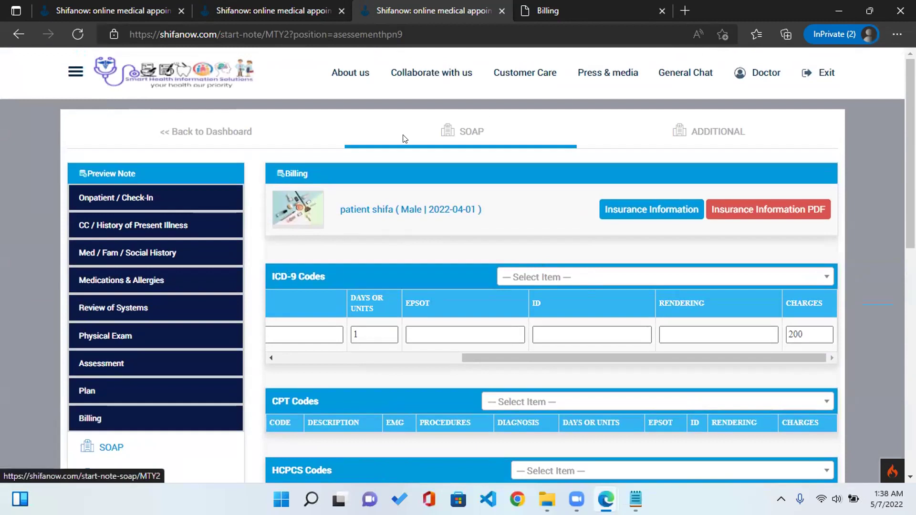
# - In the additional notes, set left pulse to floating and right pulse to floating and vacuous
pyautogui.scroll(-3, 410, 137)
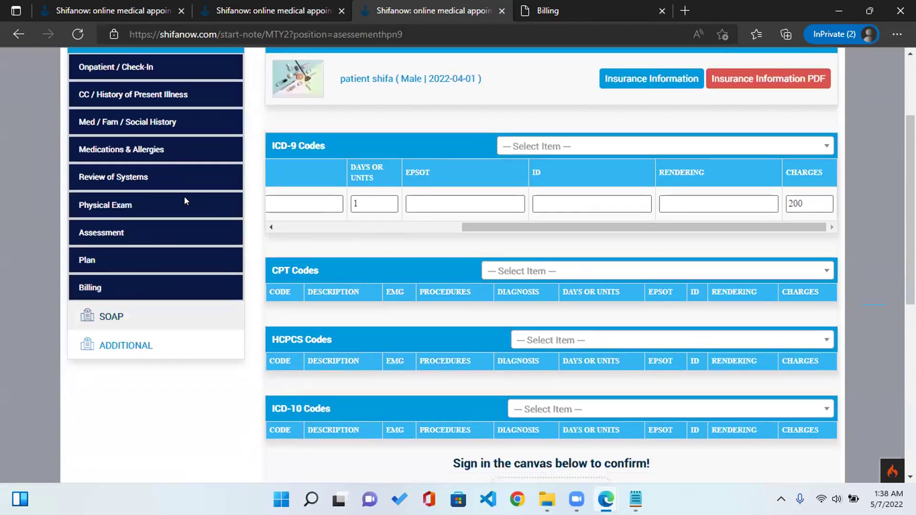
pyautogui.scroll(2, 495, 147)
pyautogui.scroll(1, 494, 147)
pyautogui.click(710, 132)
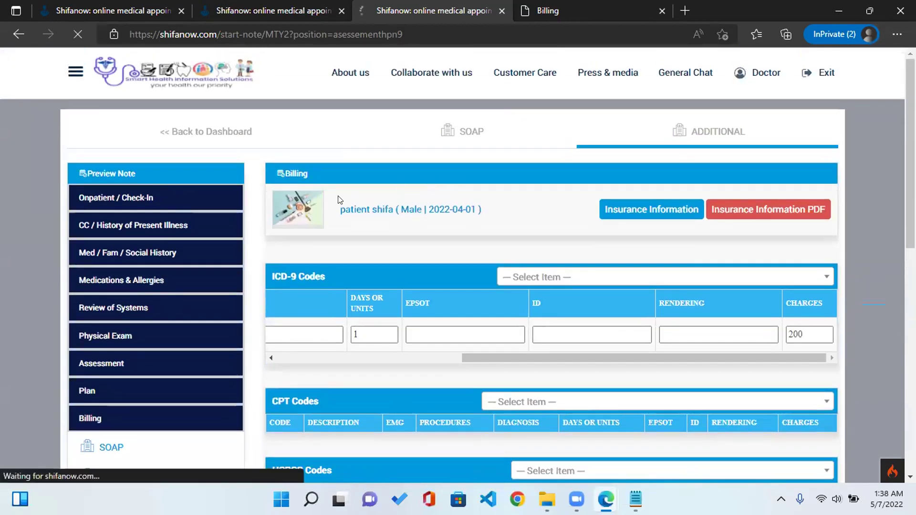
pyautogui.scroll(-2, 310, 229)
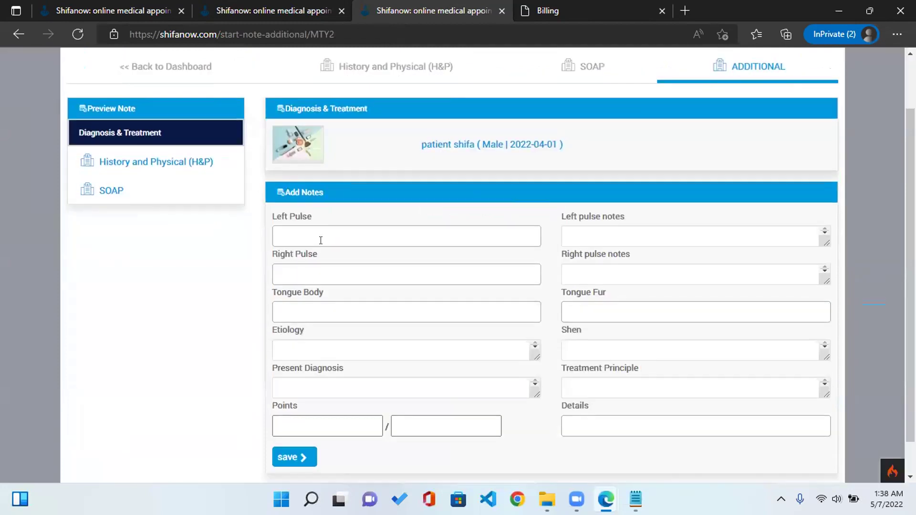
pyautogui.click(332, 231)
pyautogui.click(319, 258)
pyautogui.click(318, 274)
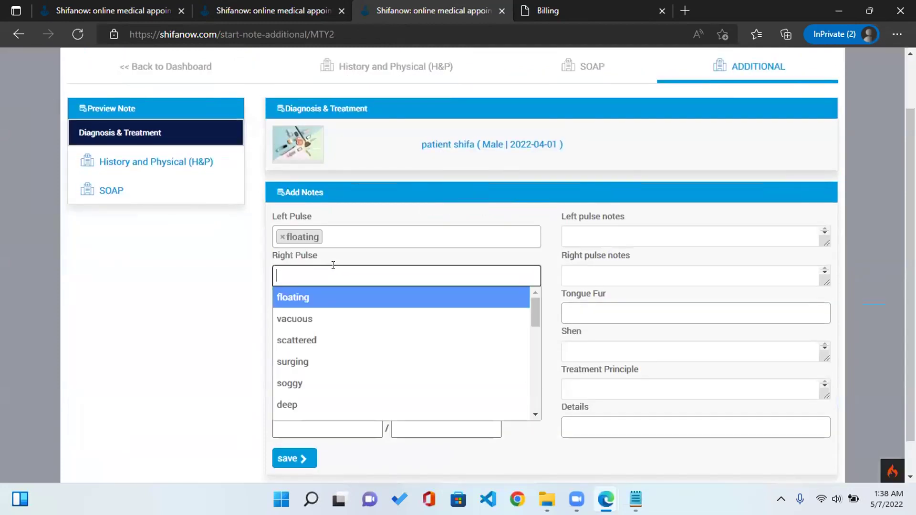
pyautogui.click(320, 298)
pyautogui.click(347, 266)
pyautogui.click(337, 316)
# - Set the tongue body to large and the etiology to 'test'
pyautogui.scroll(-1, 348, 285)
pyautogui.click(346, 279)
pyautogui.click(329, 334)
pyautogui.click(333, 316)
pyautogui.write('ff')
pyautogui.click(312, 357)
pyautogui.doubleClick(270, 305)
pyautogui.write('test')
# - Write 'Present Diagnosis is none' in the present diagnosis field
pyautogui.press('Tab')
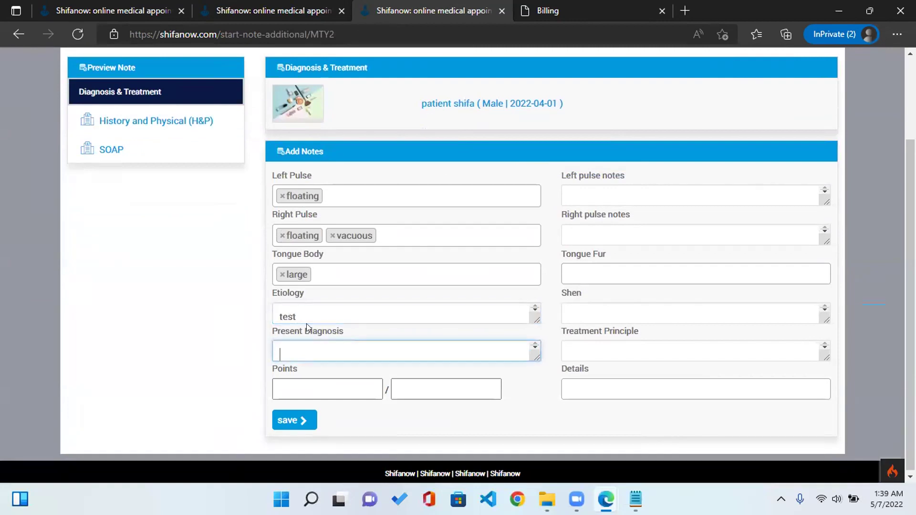
pyautogui.write('d')
pyautogui.moveTo(345, 334); pyautogui.dragTo(253, 332)
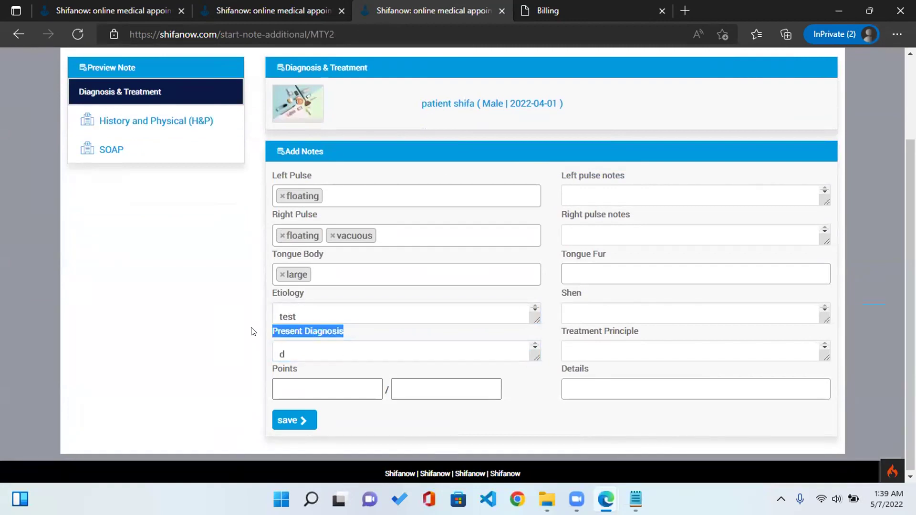
pyautogui.hotkey('ctrl', 'c')
pyautogui.doubleClick(279, 346)
pyautogui.hotkey('ctrl', 'v')
pyautogui.write('is none')
pyautogui.click(300, 391)
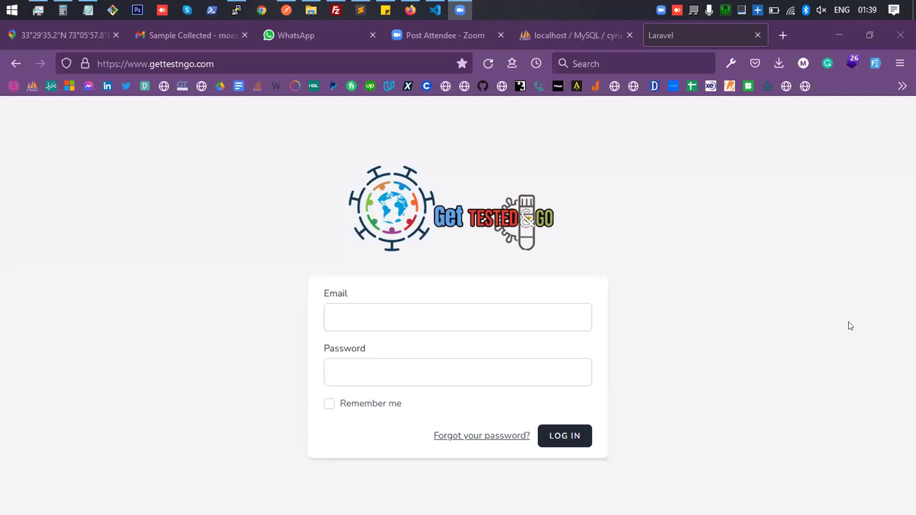
# - Sign in to Get Tested & Go with the saved patient login
pyautogui.click(565, 316)
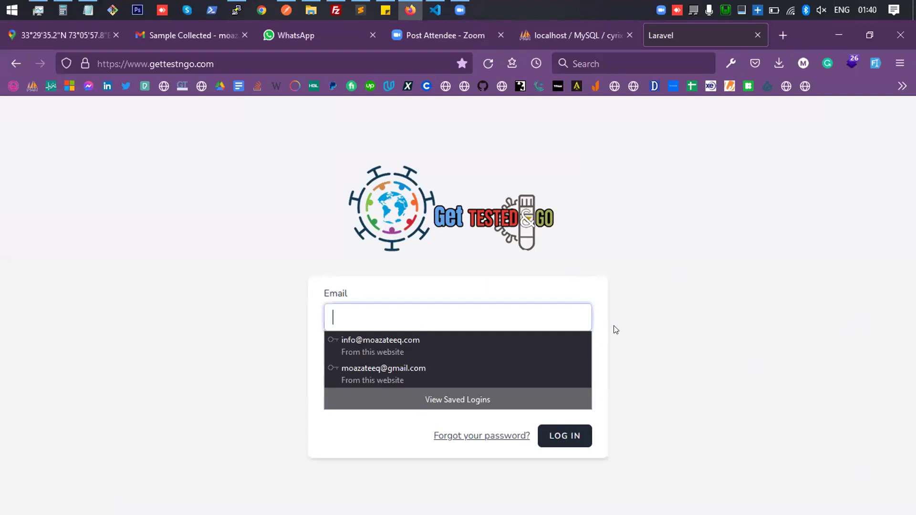
pyautogui.click(426, 374)
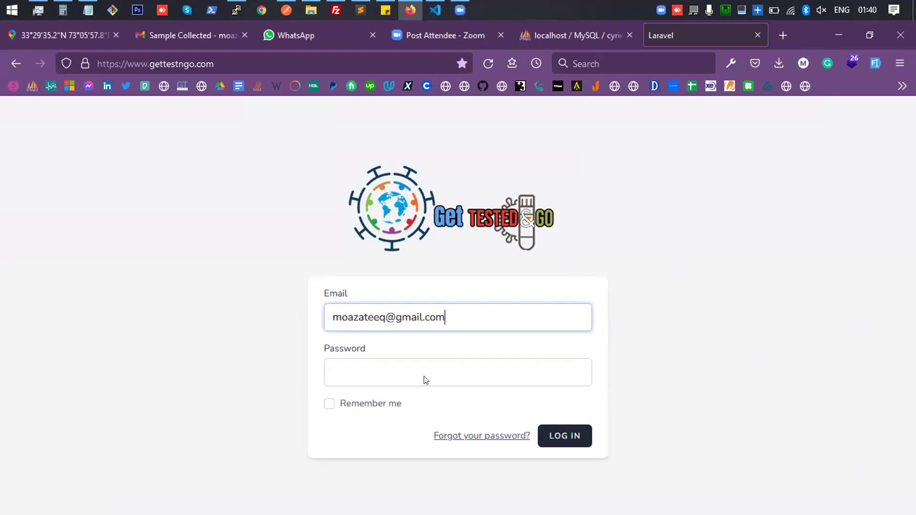
pyautogui.click(552, 438)
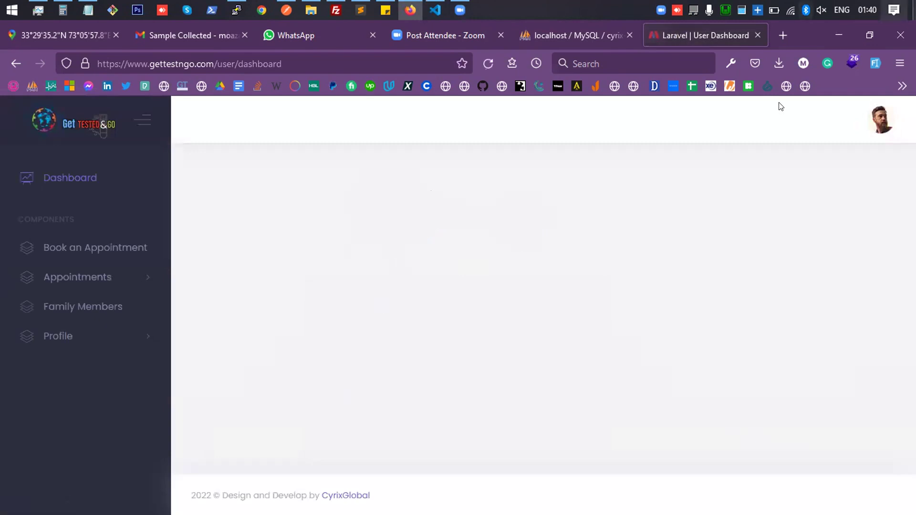
# - Start a booking in Maryland at Performing Laboratory for the $250 PCR-Test Rapid service
pyautogui.click(59, 250)
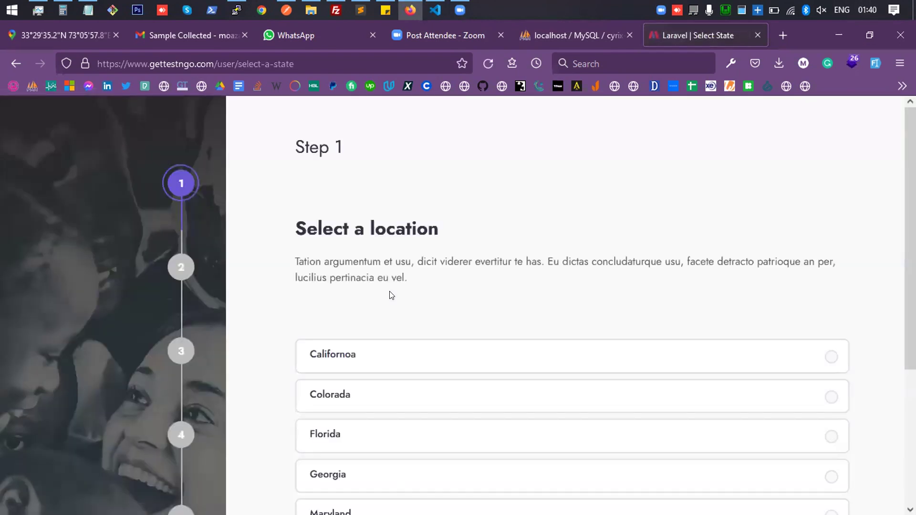
pyautogui.scroll(-4, 389, 295)
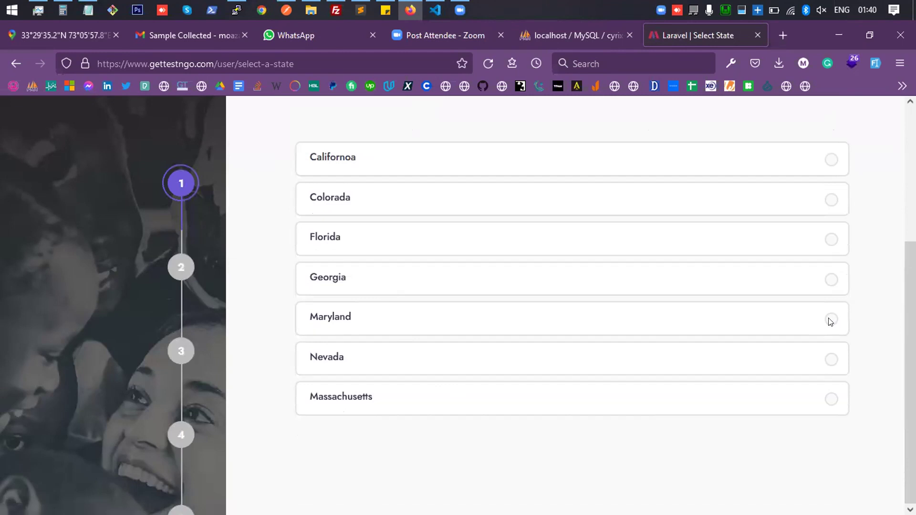
pyautogui.click(831, 321)
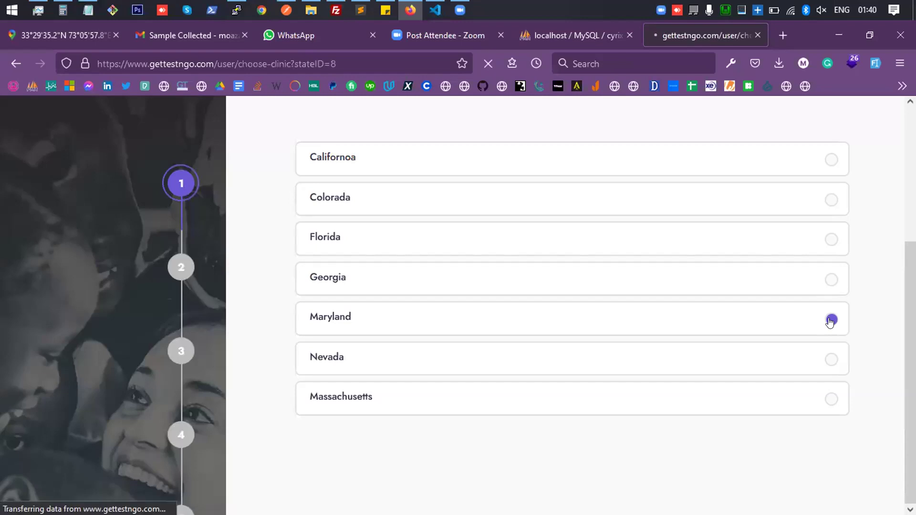
pyautogui.scroll(-2, 401, 417)
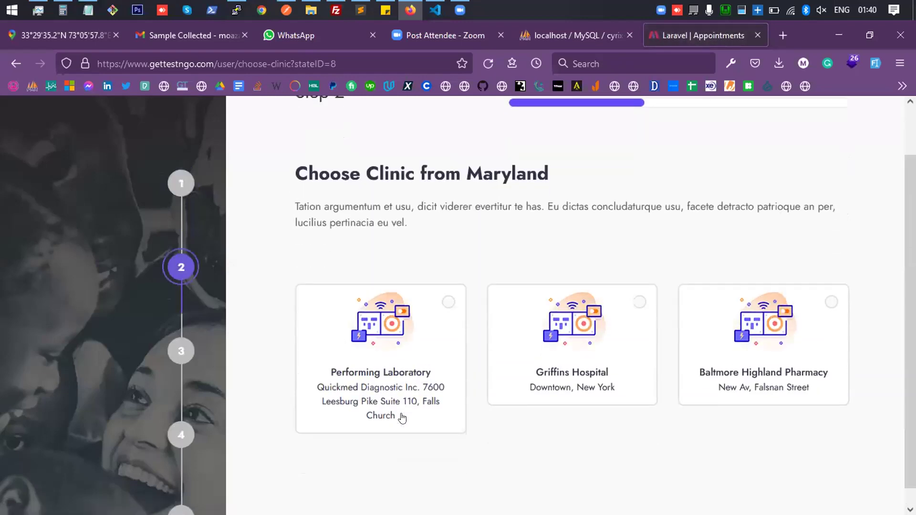
pyautogui.click(448, 285)
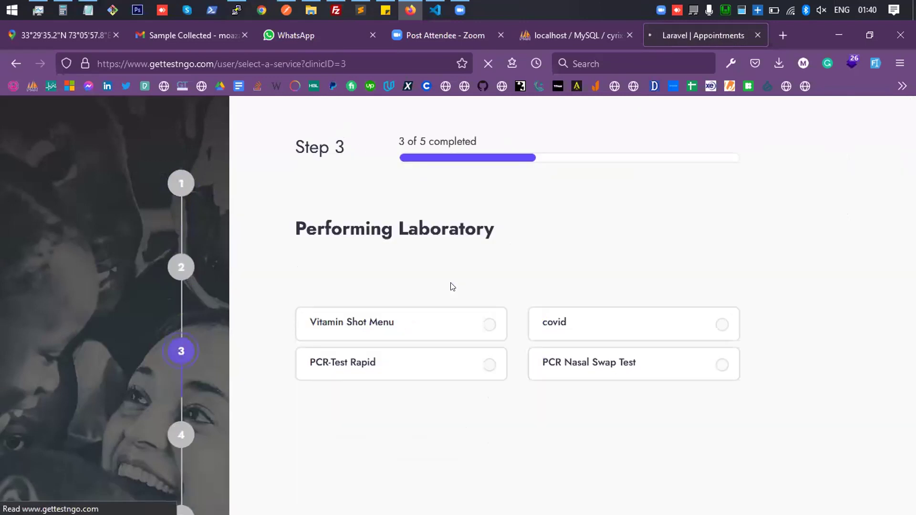
pyautogui.click(506, 364)
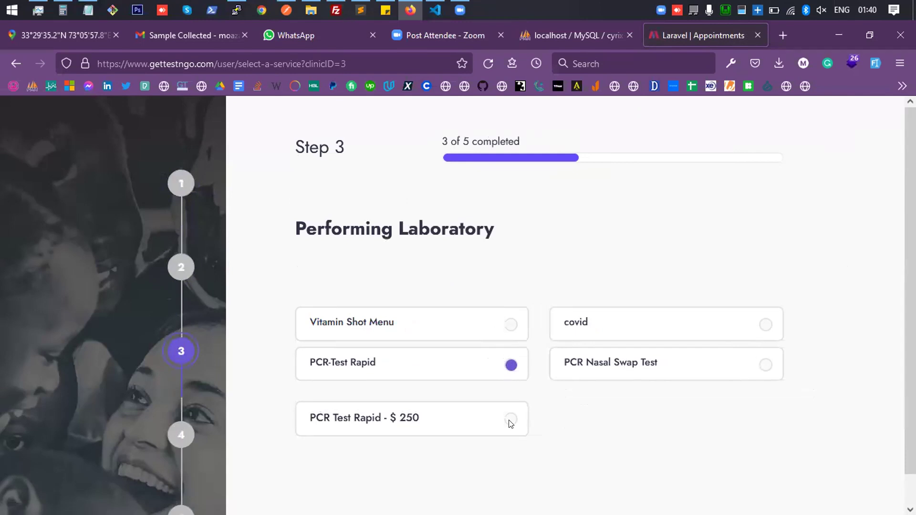
pyautogui.click(510, 419)
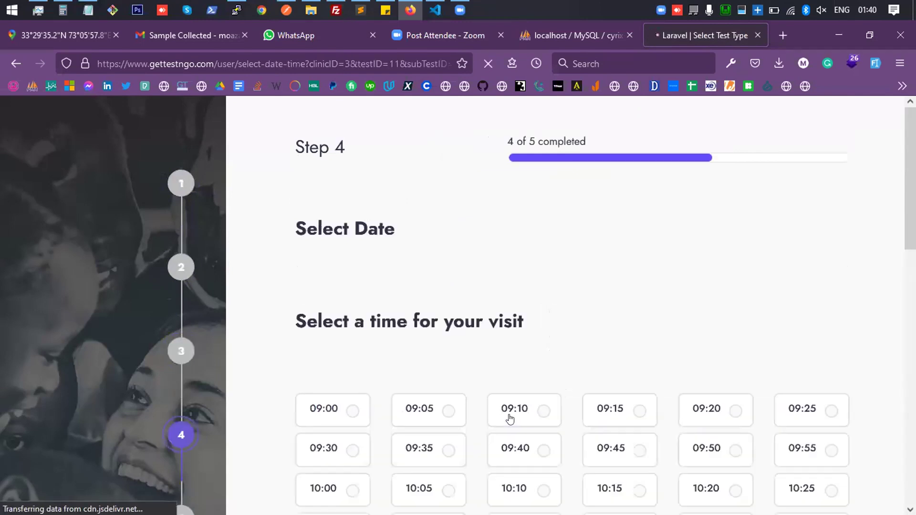
# - Pick the 18:00 time slot and keep the current patient as the booking user
pyautogui.scroll(-3, 573, 415)
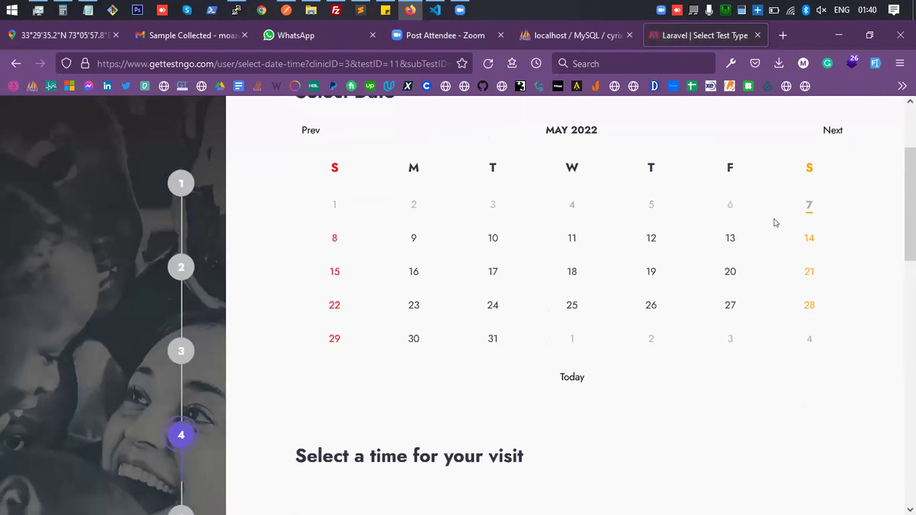
pyautogui.scroll(-2, 658, 380)
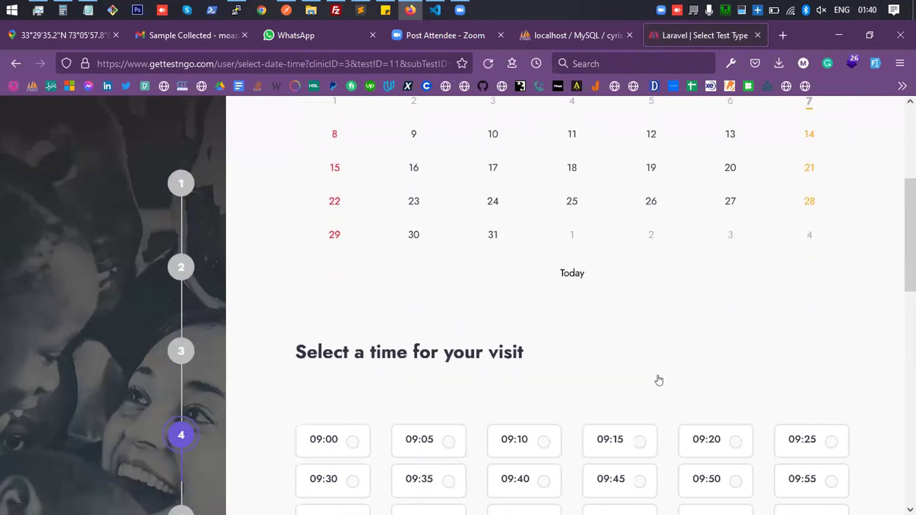
pyautogui.scroll(-5, 659, 381)
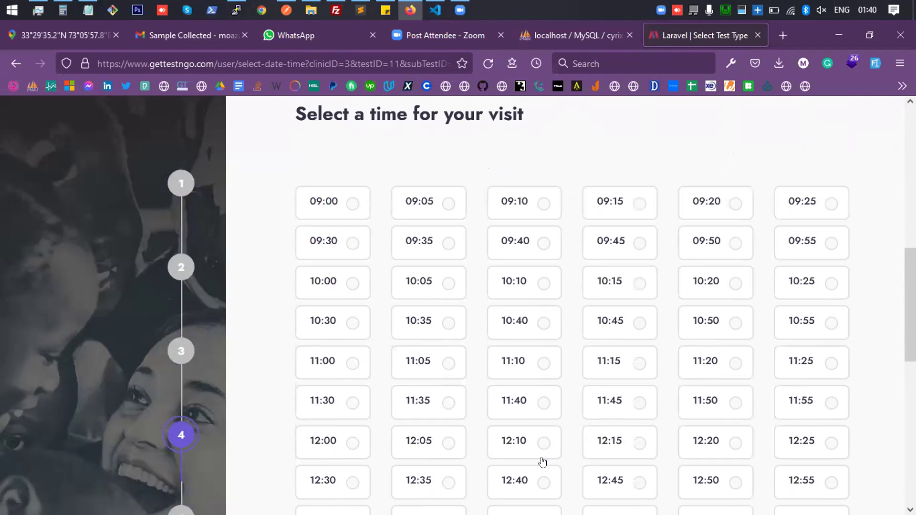
pyautogui.scroll(-10, 543, 462)
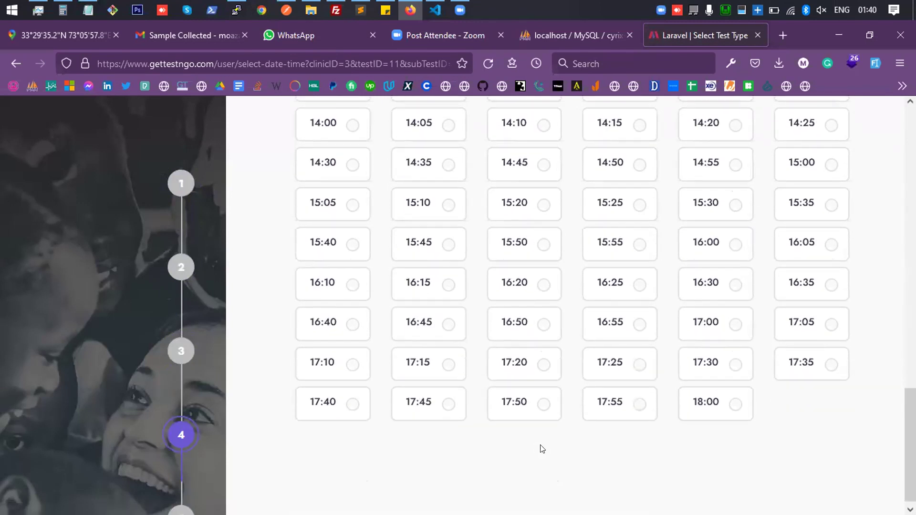
pyautogui.click(736, 403)
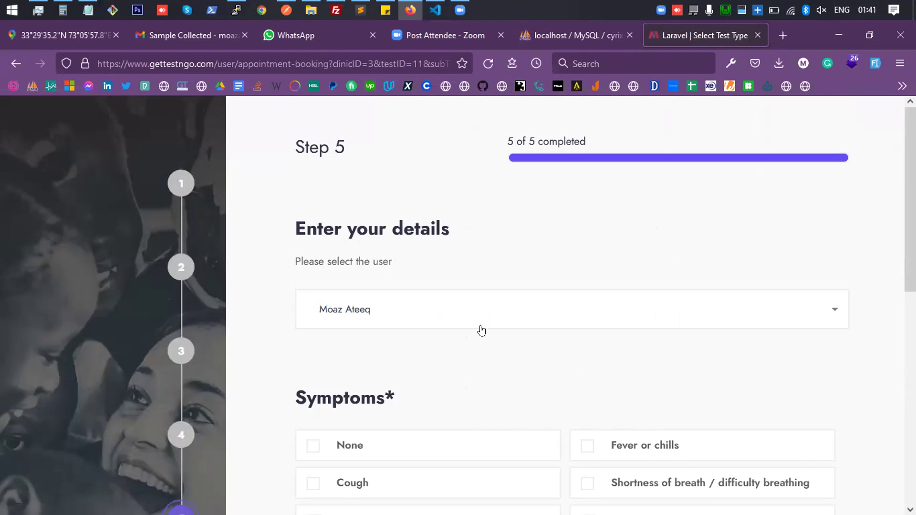
pyautogui.scroll(-2, 501, 376)
pyautogui.click(613, 237)
pyautogui.click(615, 237)
pyautogui.click(614, 236)
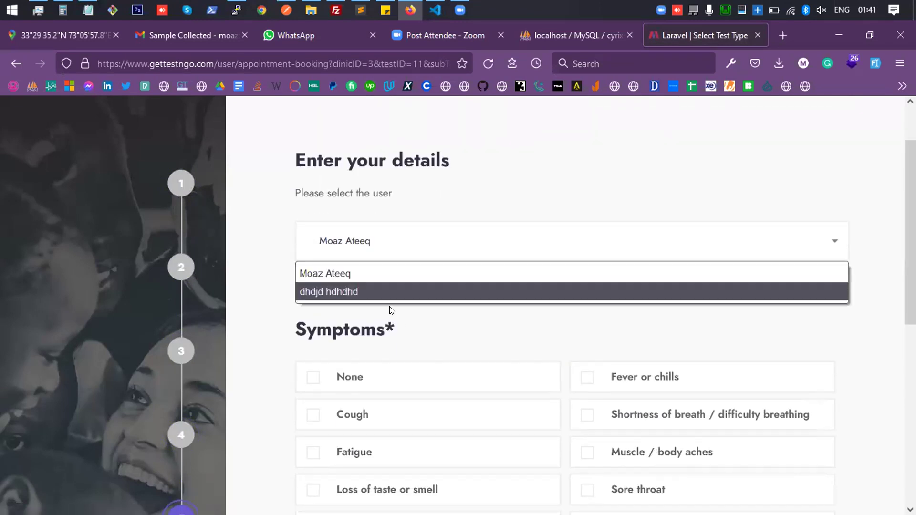
pyautogui.click(380, 274)
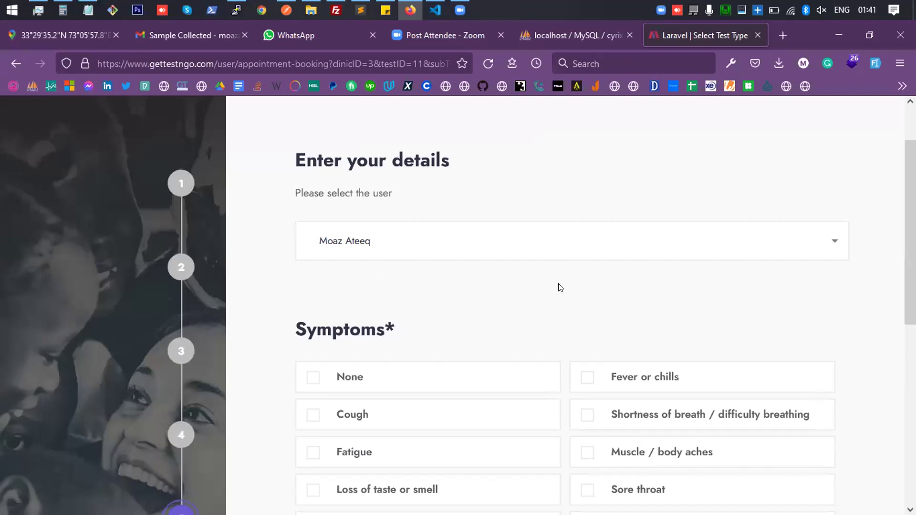
# - Report no symptoms, confirm the same patient, and submit the booking
pyautogui.scroll(-1, 560, 286)
pyautogui.scroll(-1, 559, 287)
pyautogui.click(325, 242)
pyautogui.scroll(1, 497, 248)
pyautogui.click(495, 176)
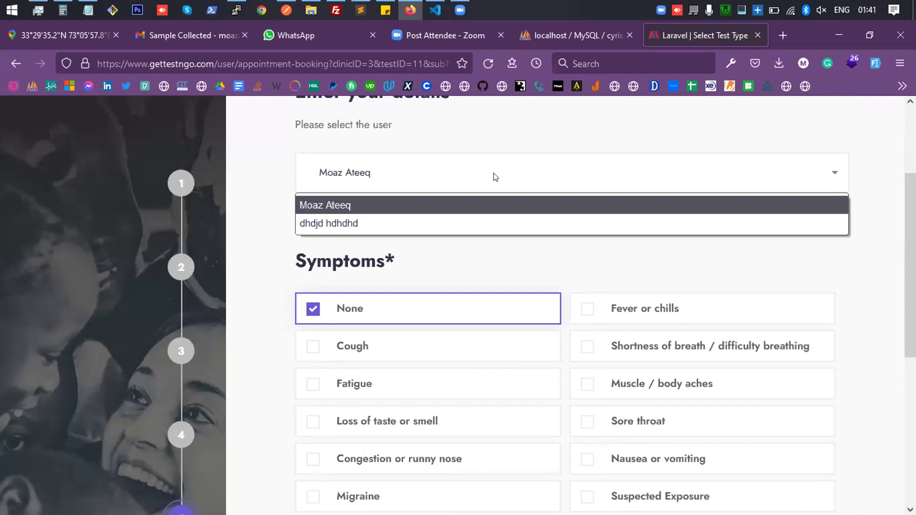
pyautogui.click(465, 201)
pyautogui.scroll(-3, 507, 278)
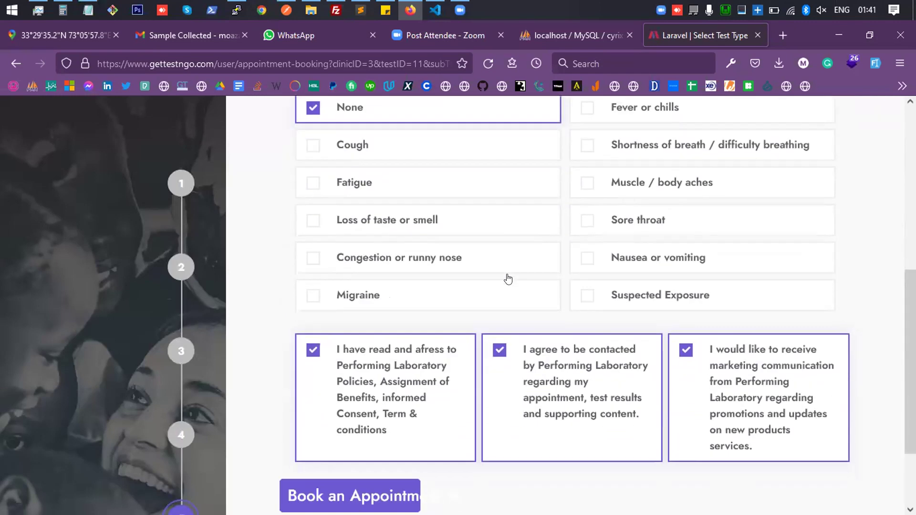
pyautogui.scroll(1, 508, 279)
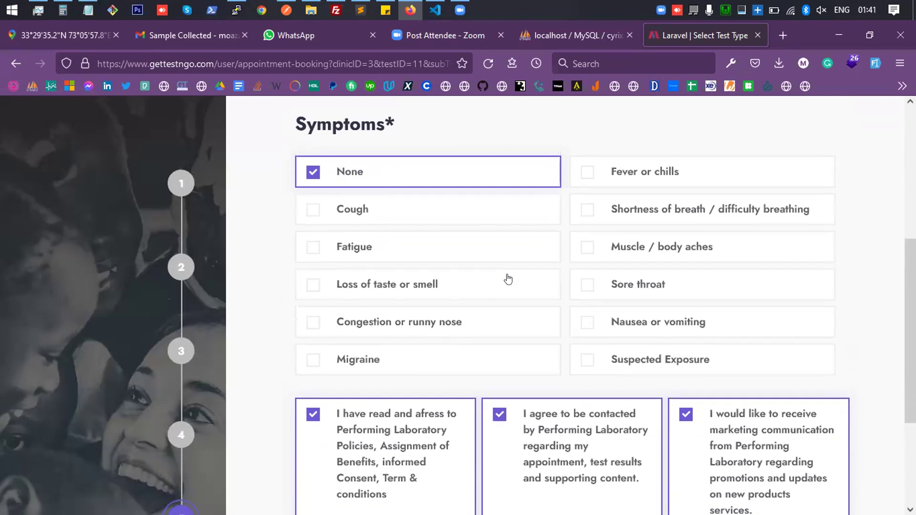
pyautogui.scroll(-2, 508, 279)
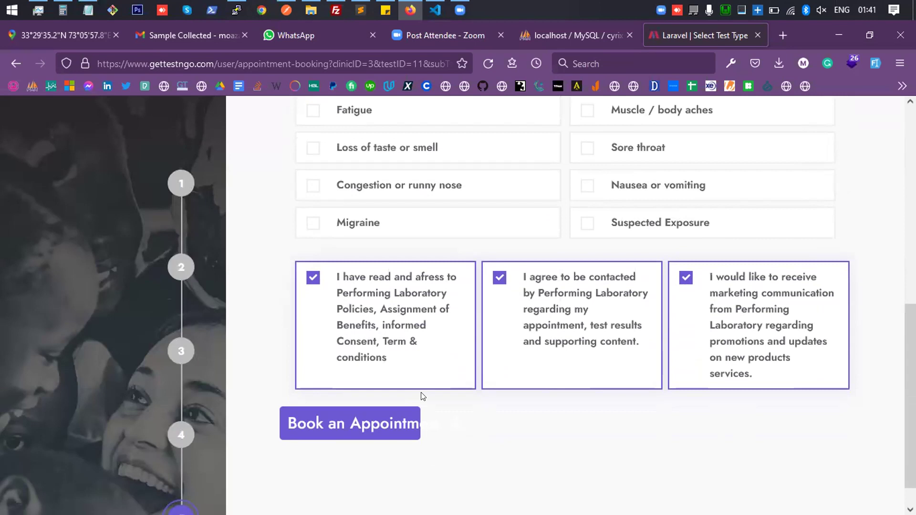
pyautogui.click(362, 417)
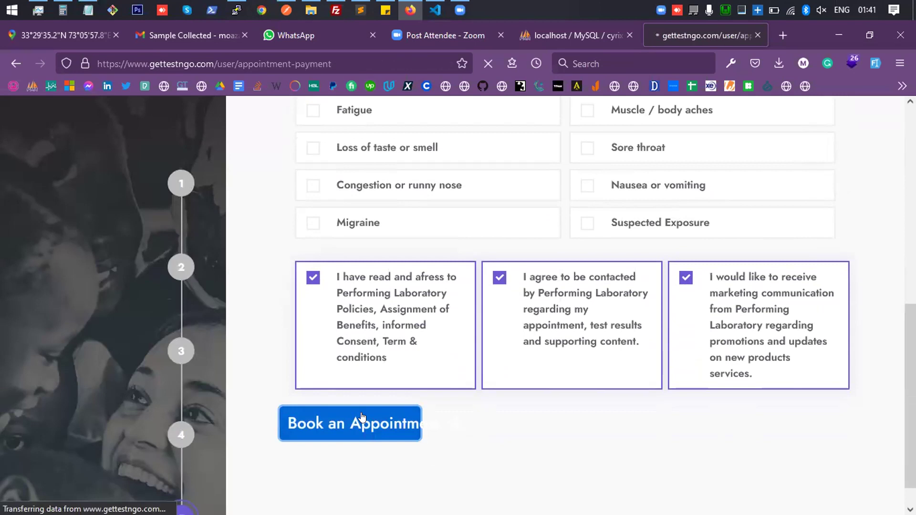
# - Pay the $250 with a Visa test card number and expiry date, then submit the payment
pyautogui.scroll(-1, 706, 351)
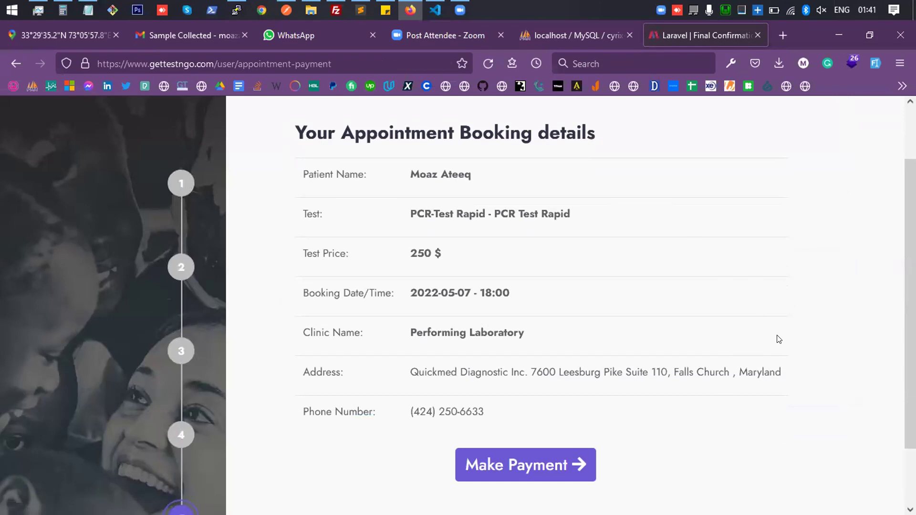
pyautogui.click(549, 466)
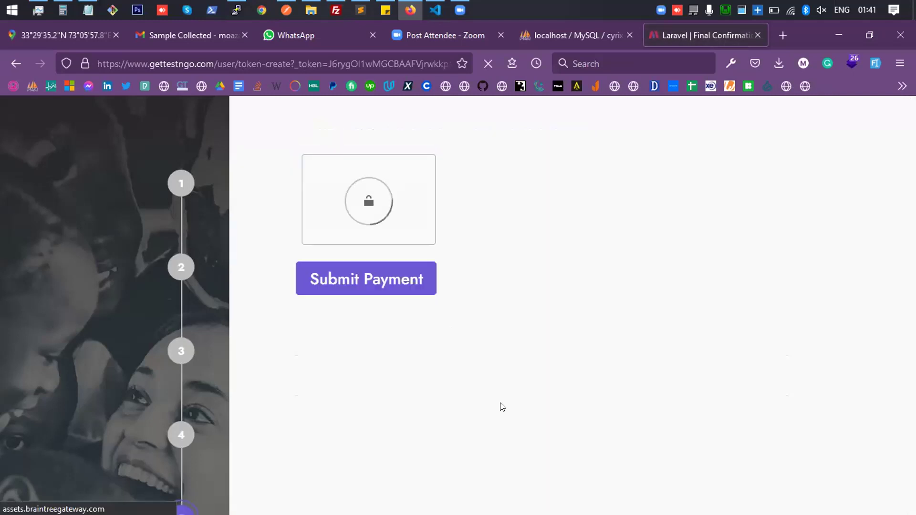
pyautogui.click(330, 222)
pyautogui.write('411')
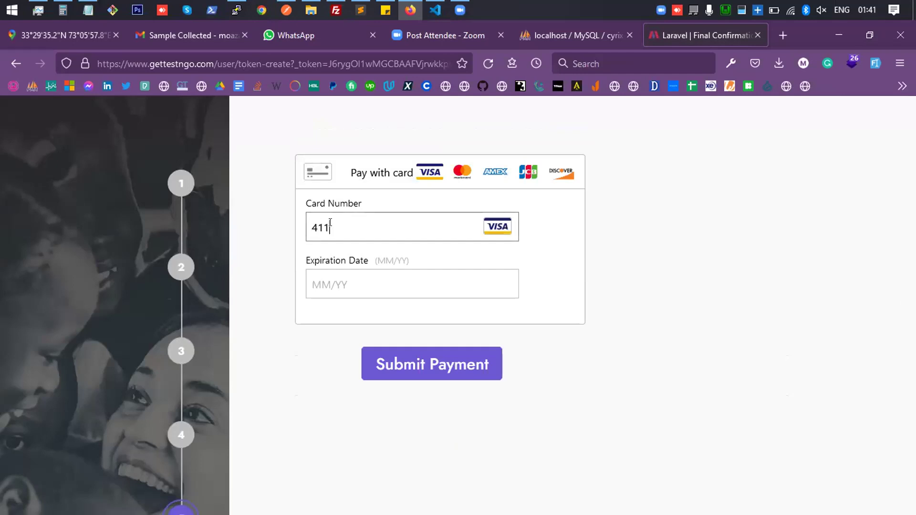
pyautogui.write('1 1111 1111 1111')
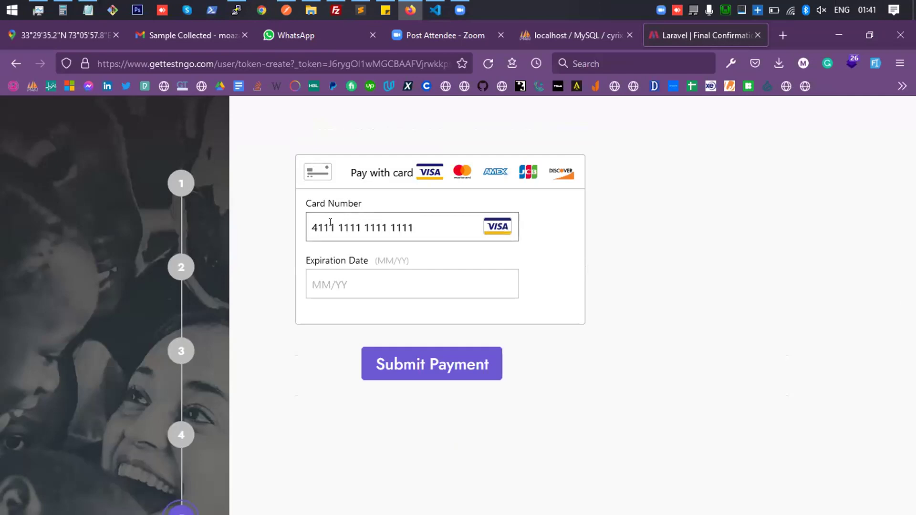
pyautogui.click(329, 285)
pyautogui.write('02 /')
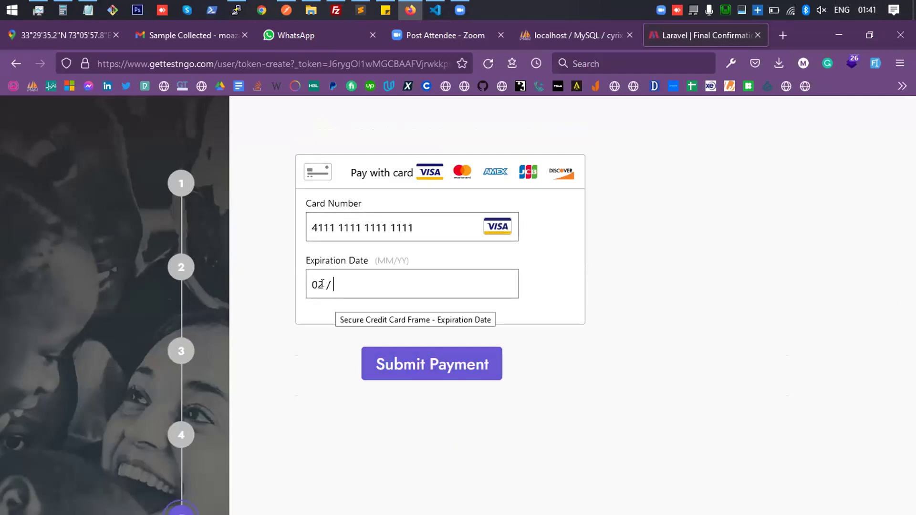
pyautogui.moveTo(322, 284); pyautogui.dragTo(310, 284)
pyautogui.write('1222')
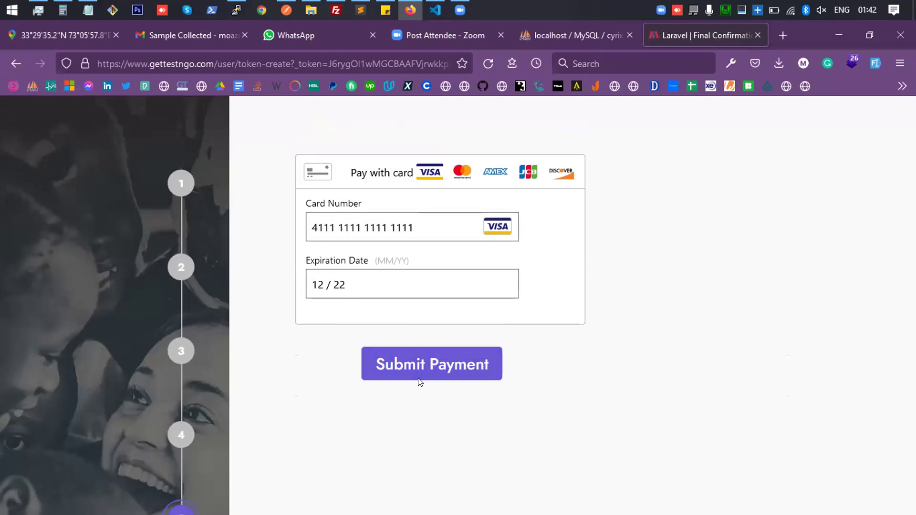
pyautogui.click(416, 365)
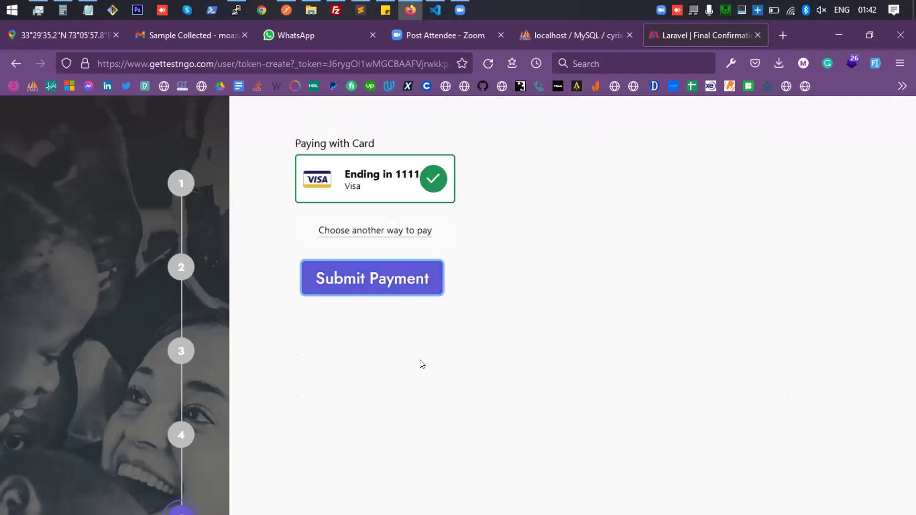
pyautogui.click(349, 279)
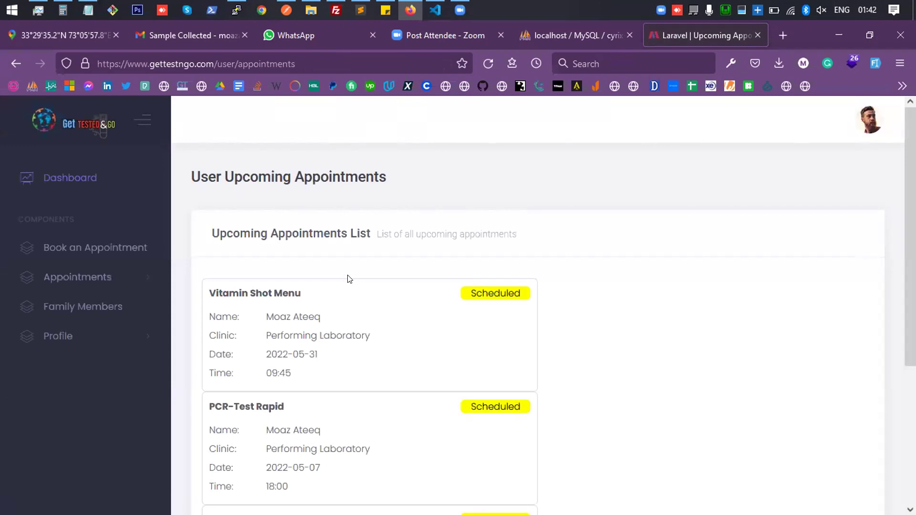
# - Check the PCR-Test Rapid booking is Scheduled, then open a new private browsing window
pyautogui.scroll(-1, 348, 279)
pyautogui.moveTo(209, 334); pyautogui.dragTo(337, 416)
pyautogui.click(337, 416)
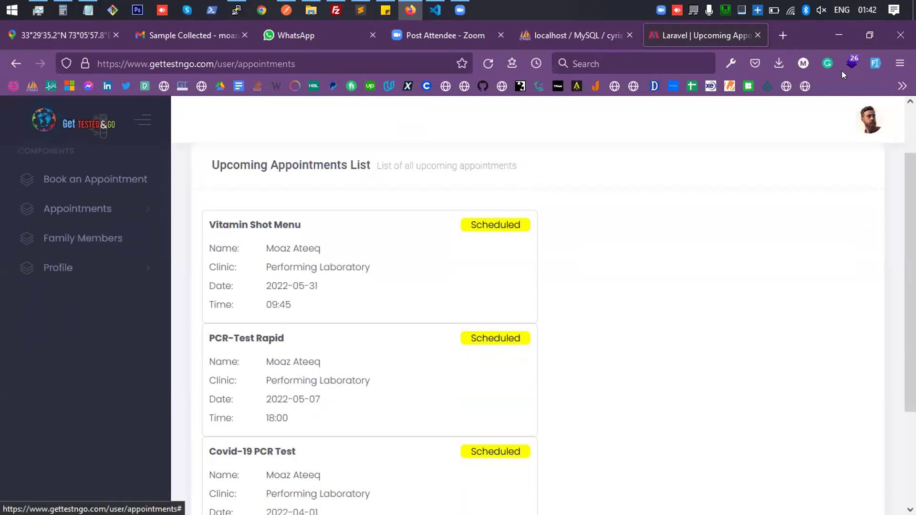
pyautogui.click(899, 64)
pyautogui.click(809, 158)
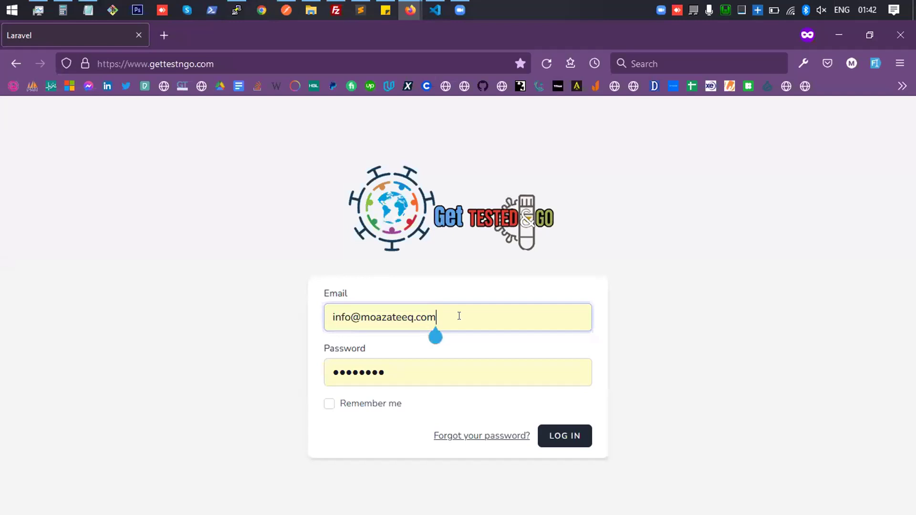
# - Log in as admin and open the full Appointments list to the 06-05-2022 PCR Nasal Swap Test row
pyautogui.click(466, 341)
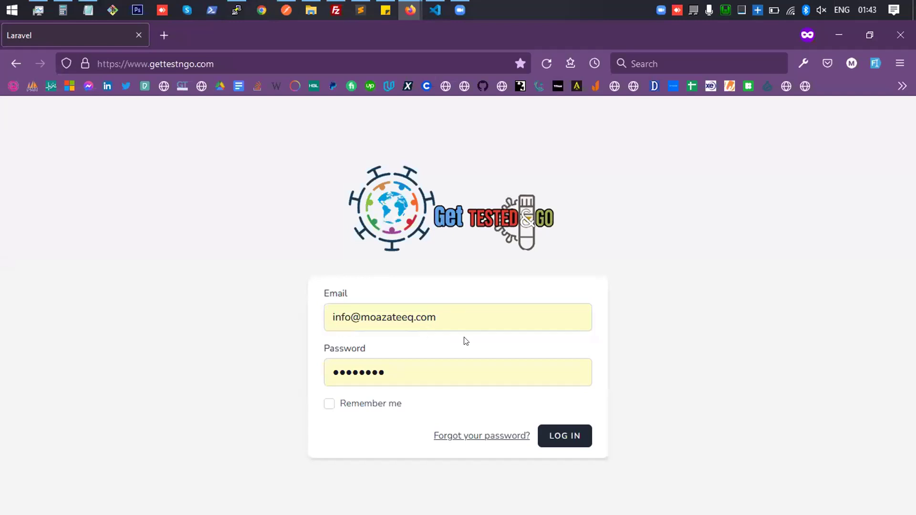
pyautogui.click(566, 436)
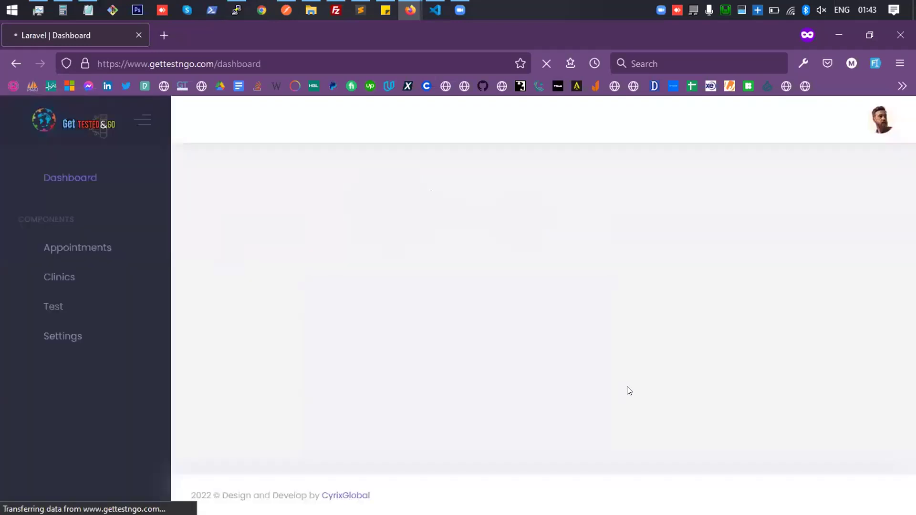
pyautogui.click(82, 247)
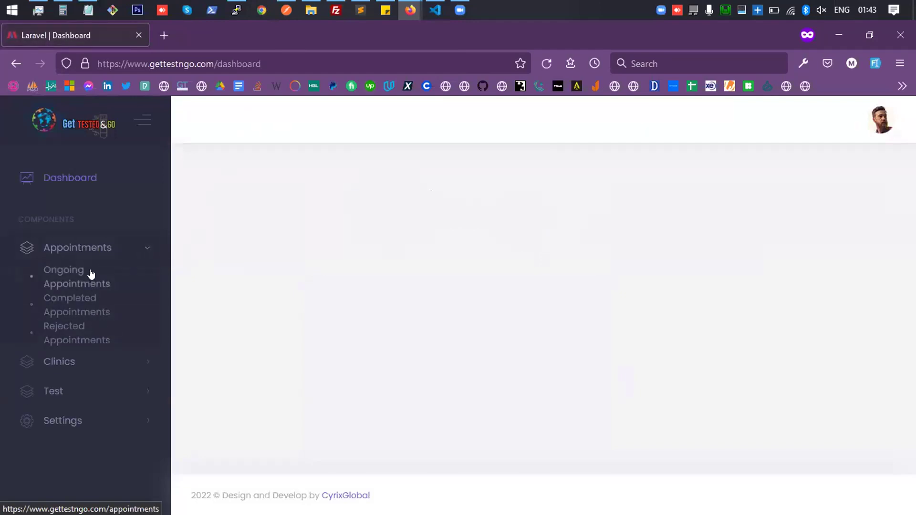
pyautogui.click(63, 277)
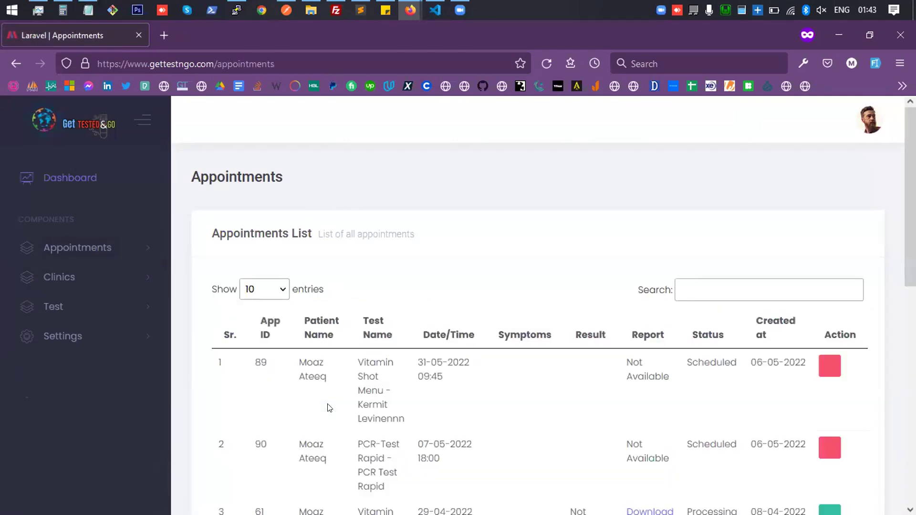
pyautogui.scroll(-1, 328, 406)
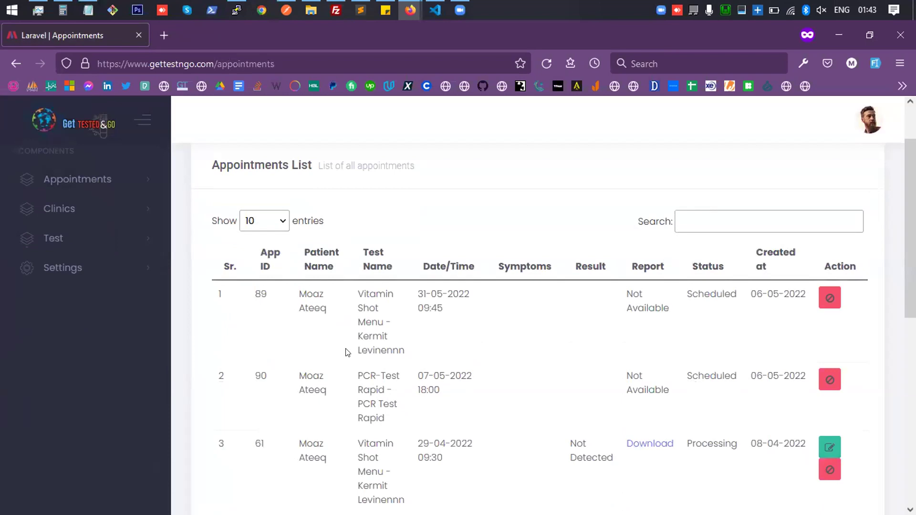
pyautogui.scroll(-1, 347, 352)
pyautogui.moveTo(254, 302); pyautogui.dragTo(796, 329)
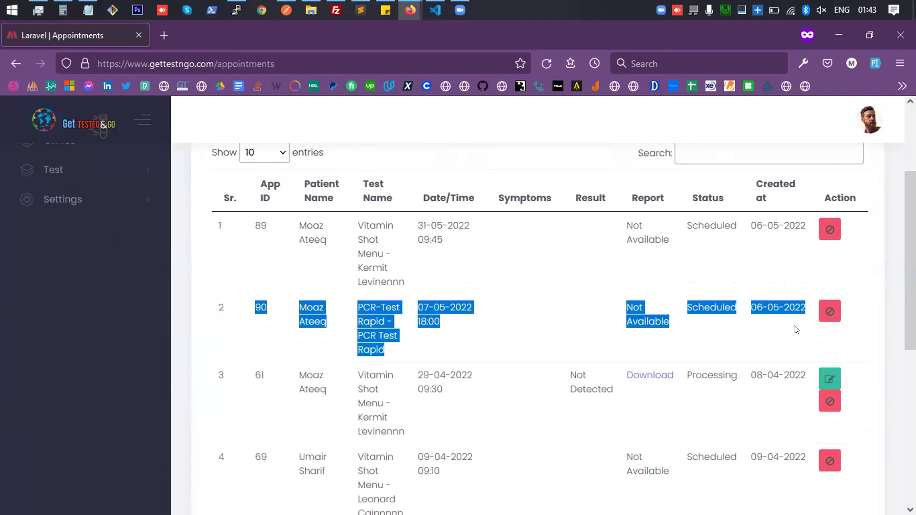
pyautogui.scroll(-1, 797, 293)
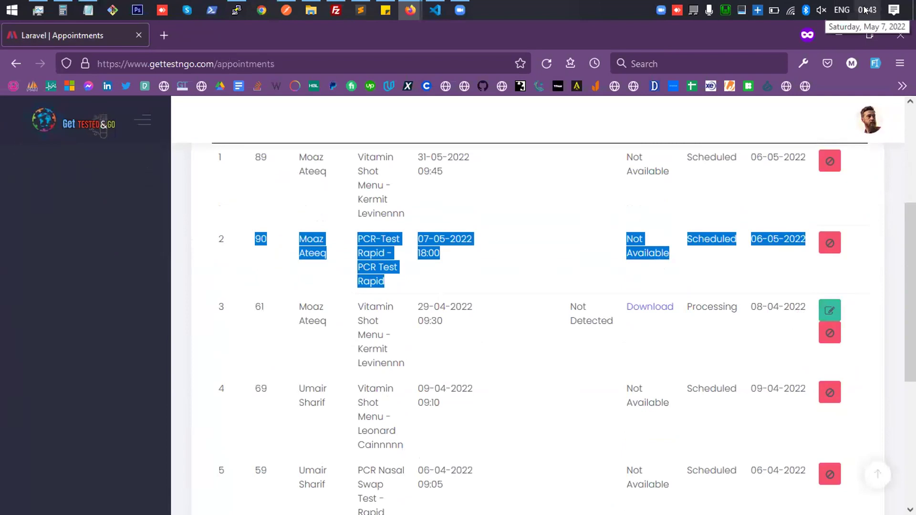
pyautogui.click(737, 275)
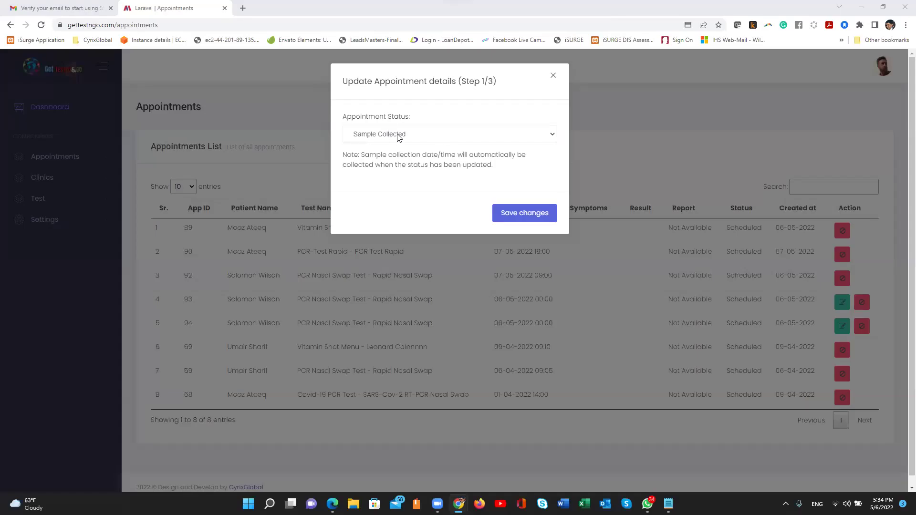
# - Change the appointment status to Sample Collected and save it
pyautogui.click(399, 135)
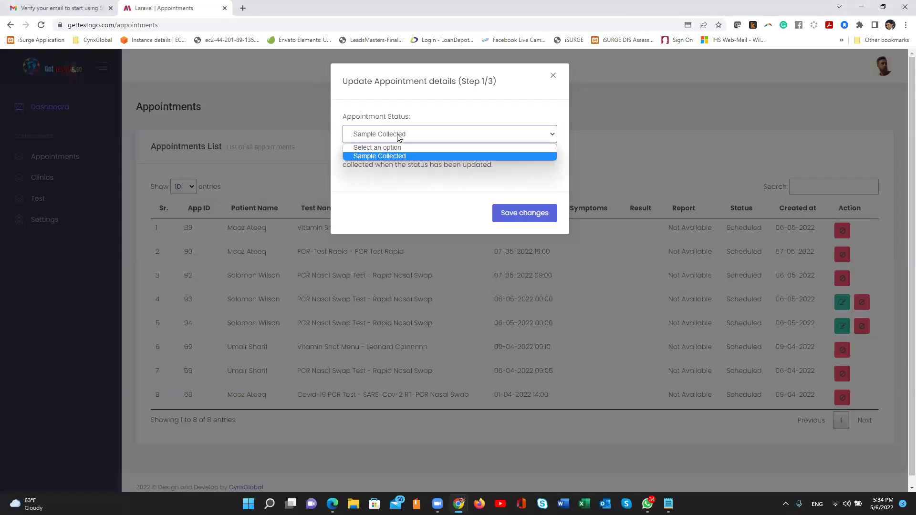
pyautogui.click(396, 157)
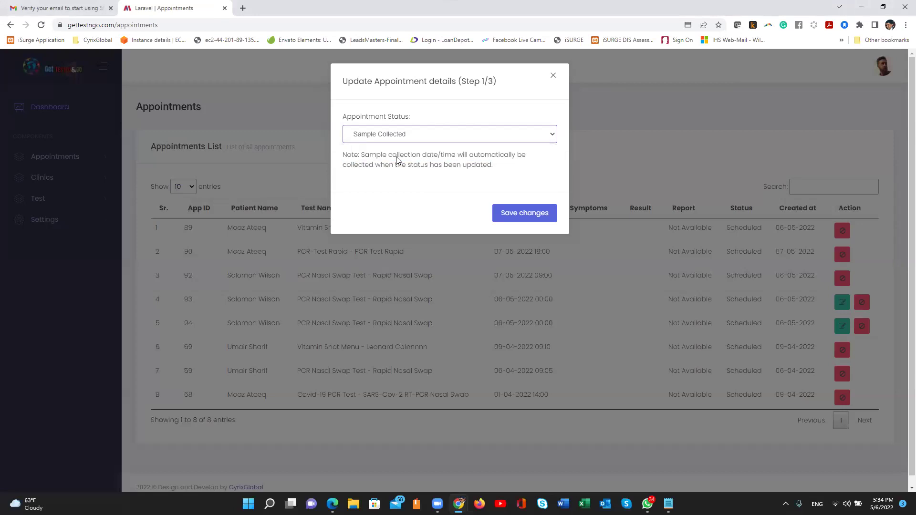
pyautogui.click(525, 215)
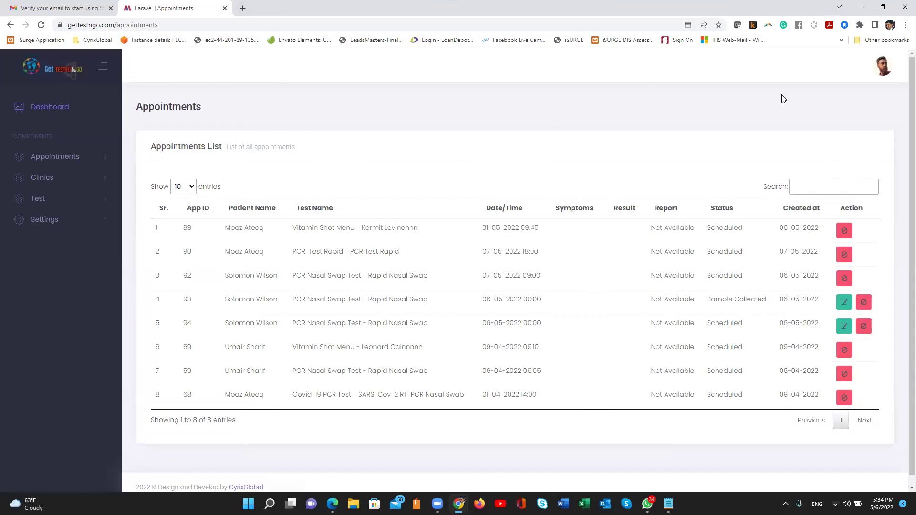
pyautogui.click(881, 69)
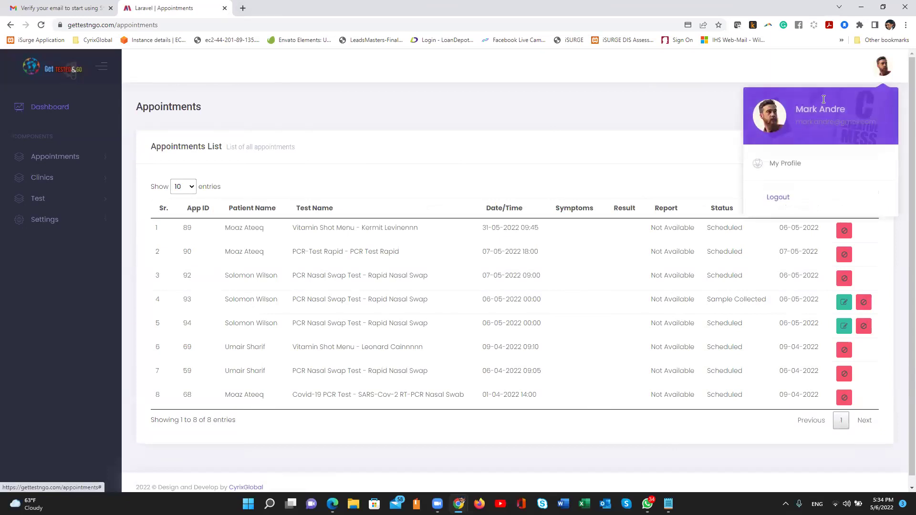
# - Log out of the admin account and sign in with the saved patient login
pyautogui.click(778, 198)
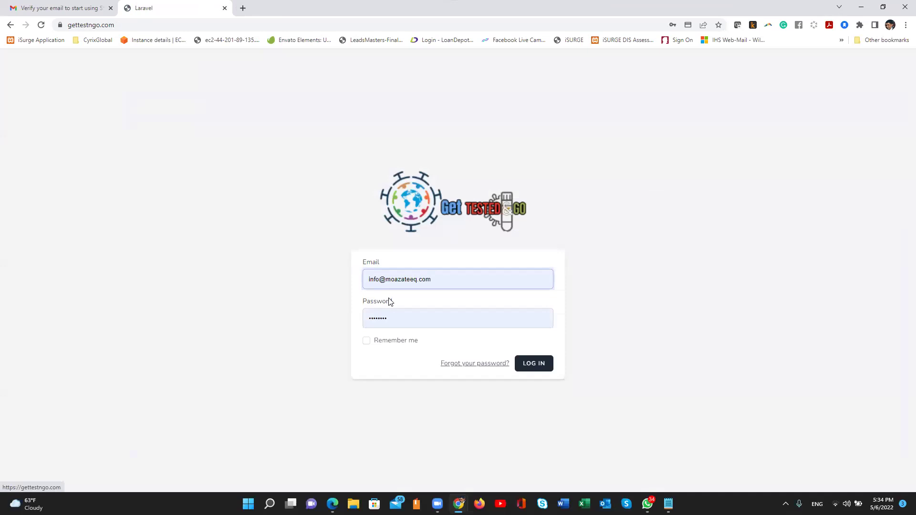
pyautogui.click(435, 279)
pyautogui.click(469, 334)
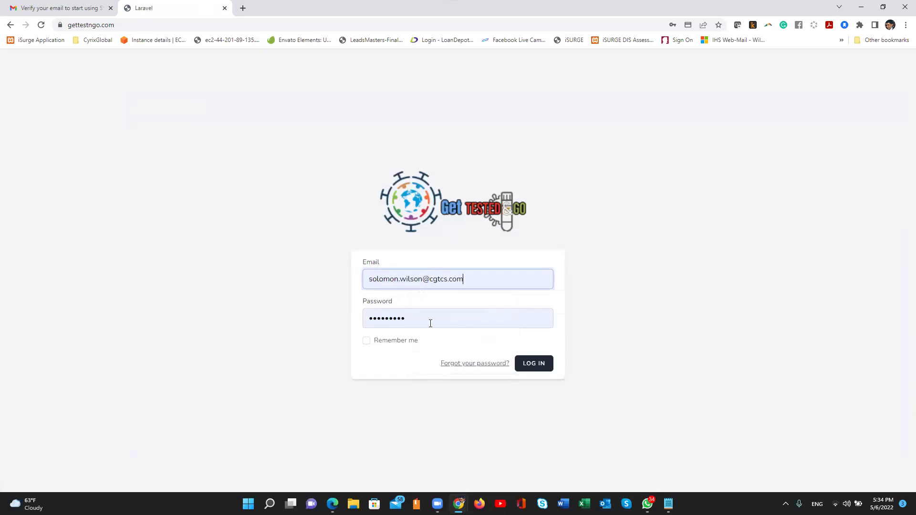
pyautogui.click(535, 366)
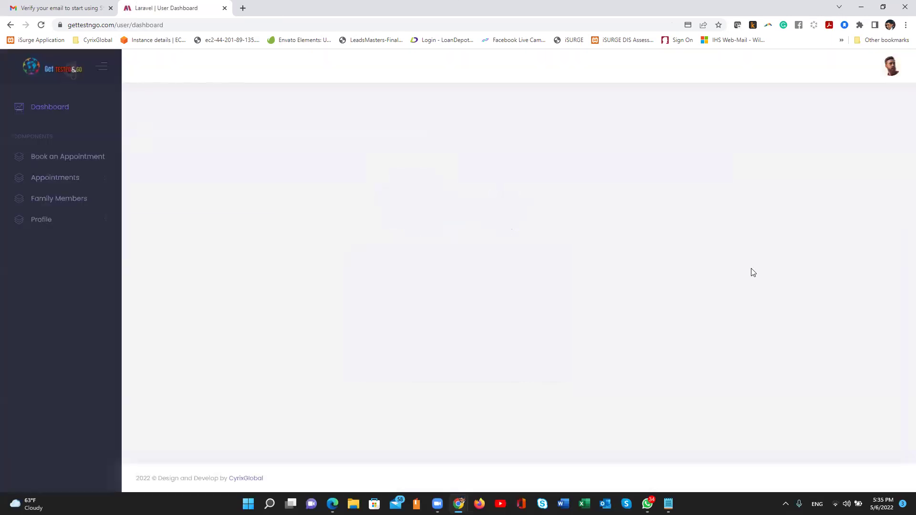
# - Log out of the patient account and close the Get Tested & Go tab
pyautogui.click(891, 69)
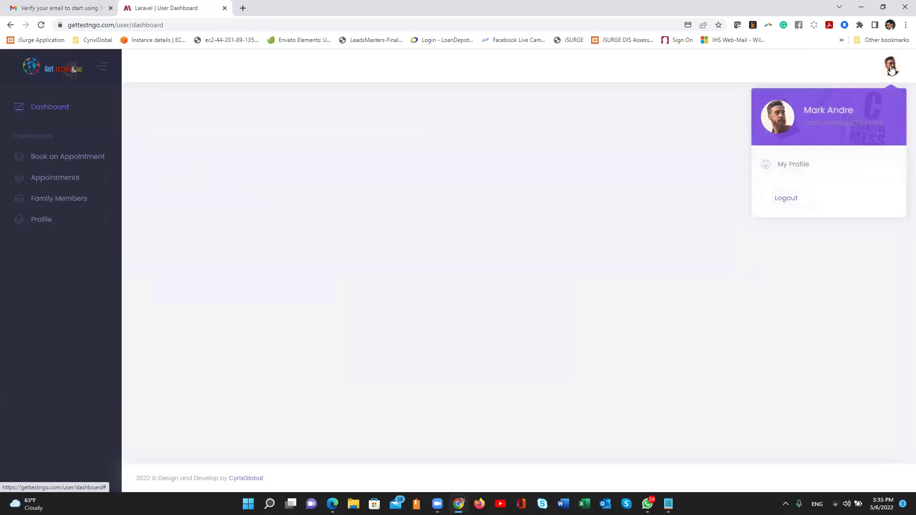
pyautogui.click(782, 196)
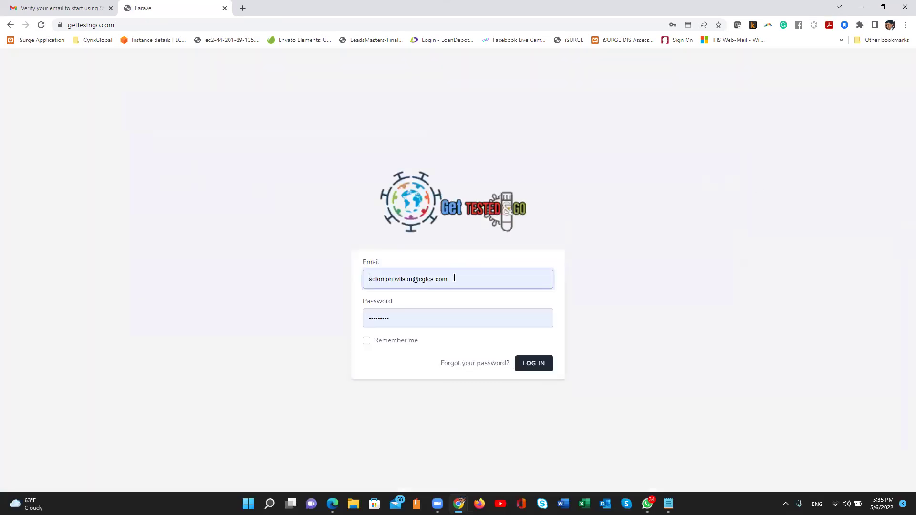
pyautogui.click(454, 279)
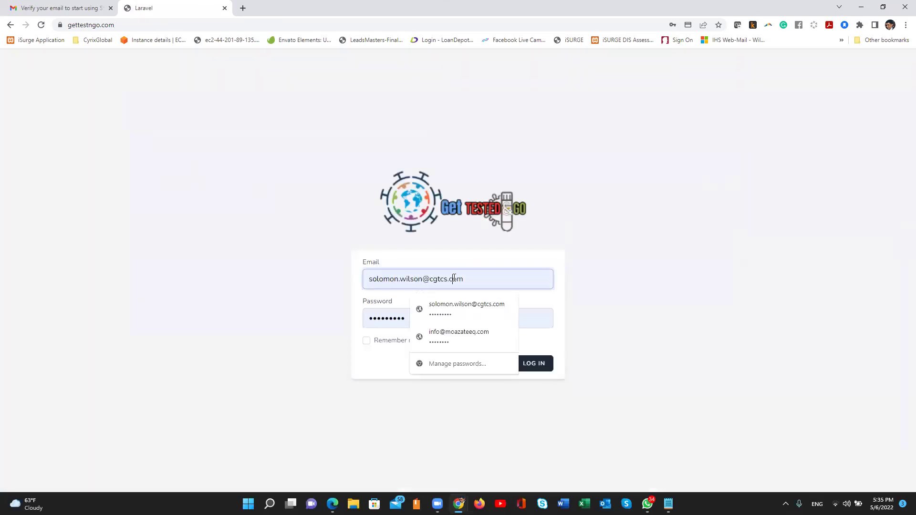
pyautogui.click(224, 8)
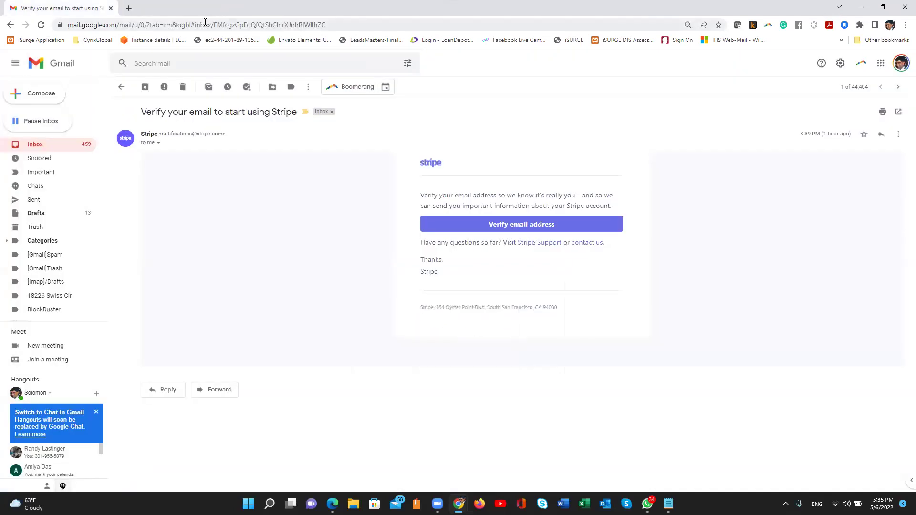
pyautogui.click(126, 8)
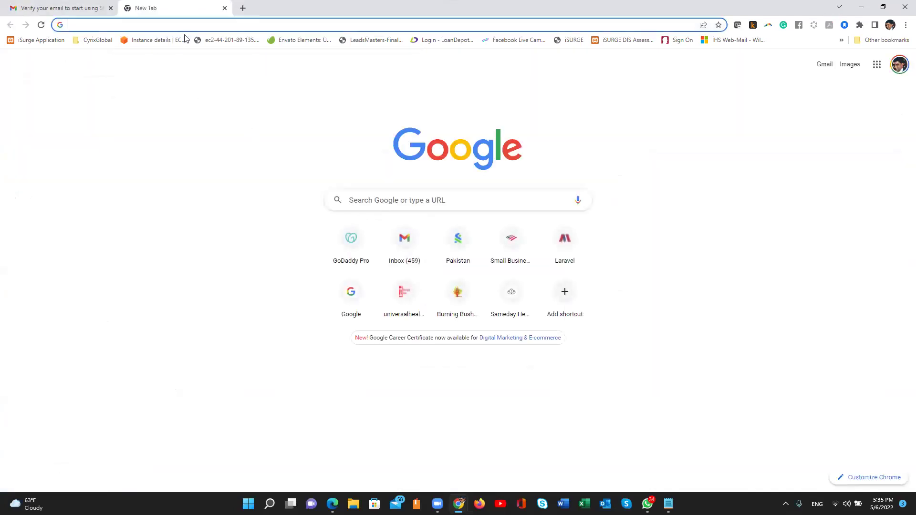
pyautogui.click(195, 23)
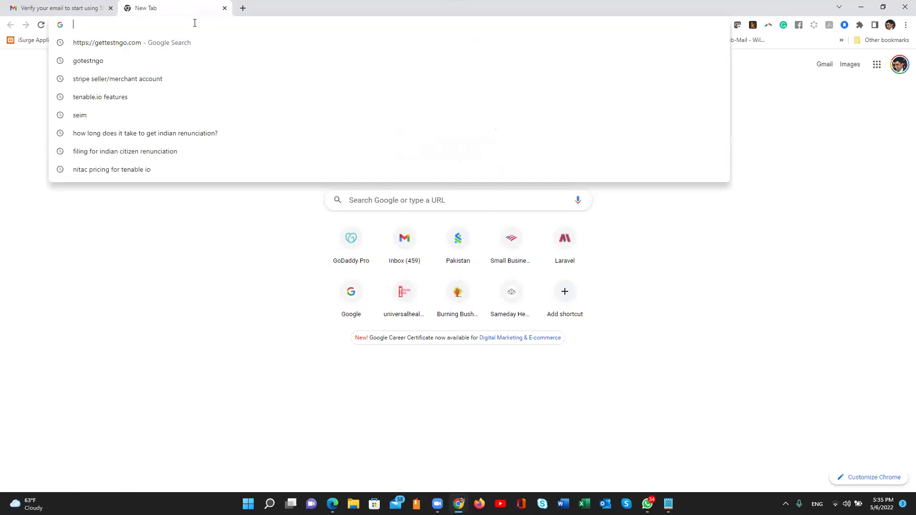
pyautogui.click(190, 41)
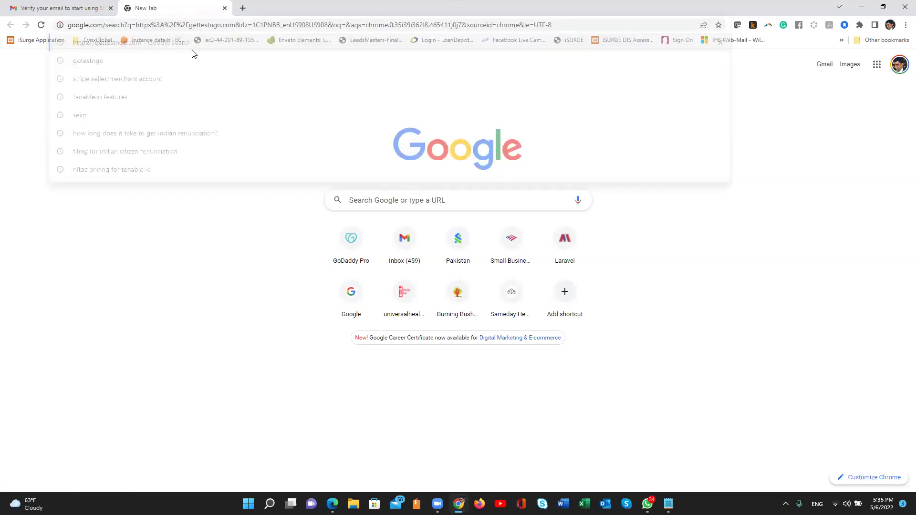
pyautogui.click(183, 26)
pyautogui.write('h')
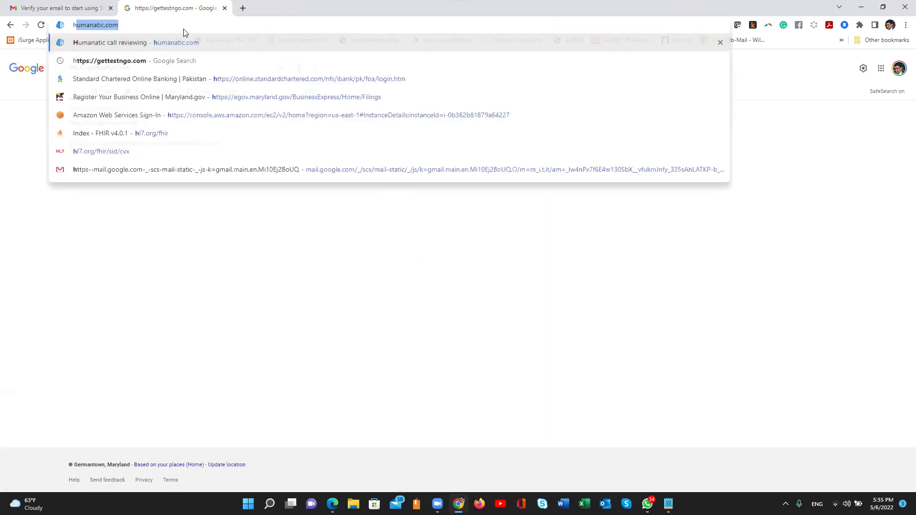
pyautogui.write('ttps:')
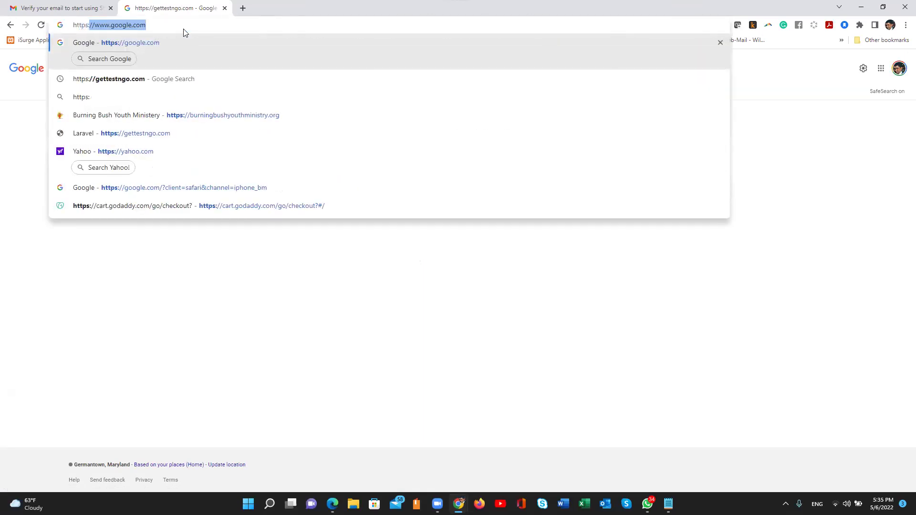
pyautogui.write('//gettes')
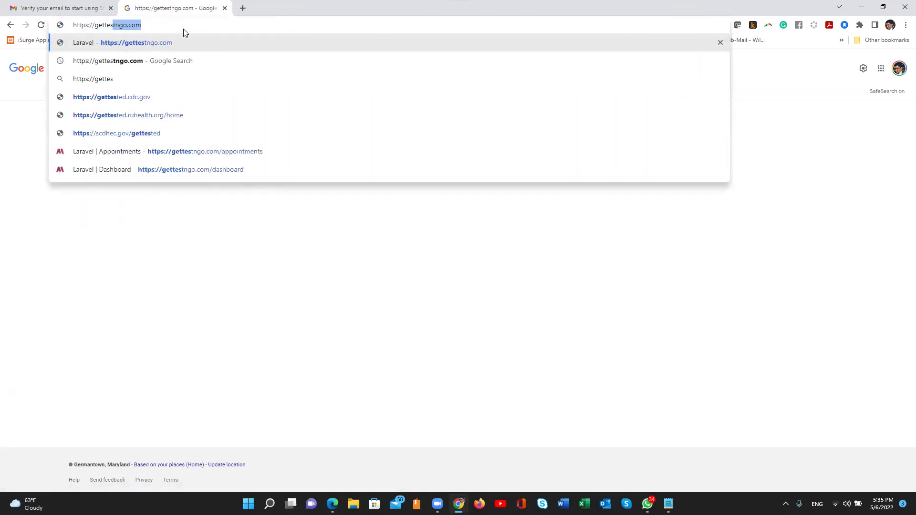
pyautogui.write('tngo.com')
pyautogui.press('Return')
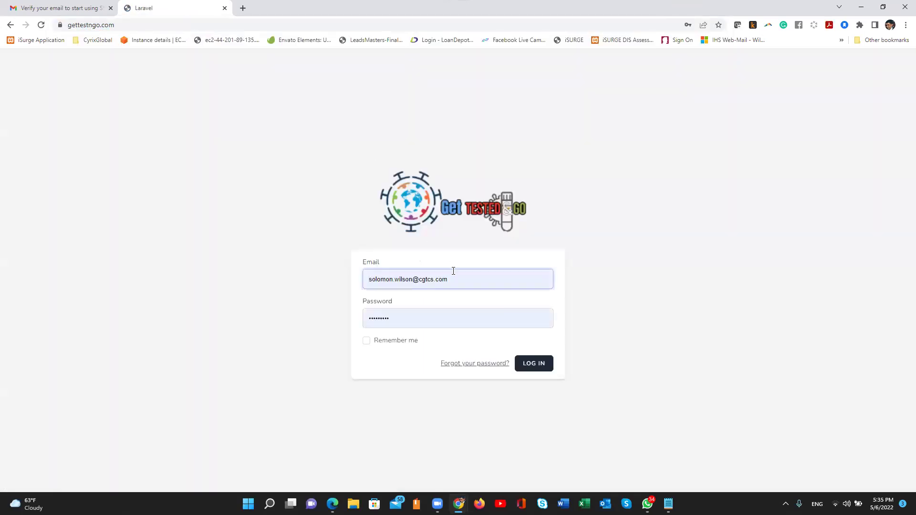
# - Sign in with the saved patient credentials, then log out from the account menu
pyautogui.click(534, 368)
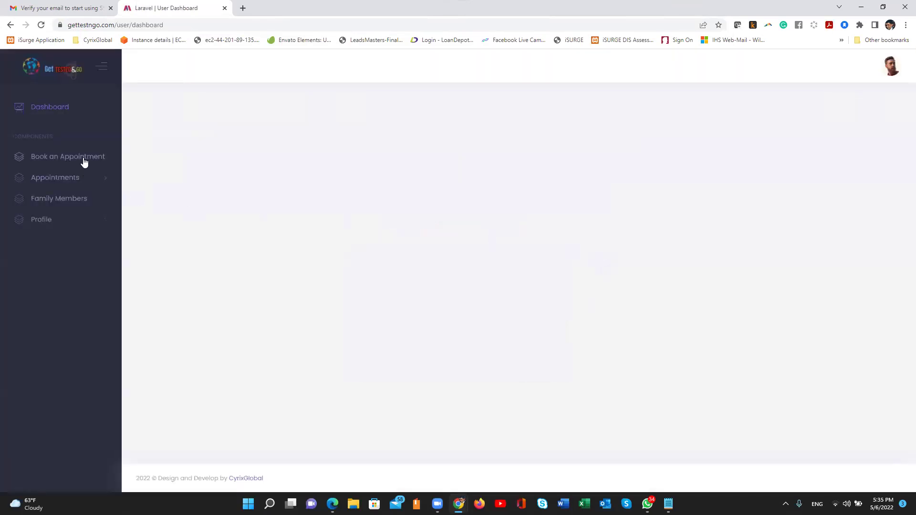
pyautogui.click(892, 75)
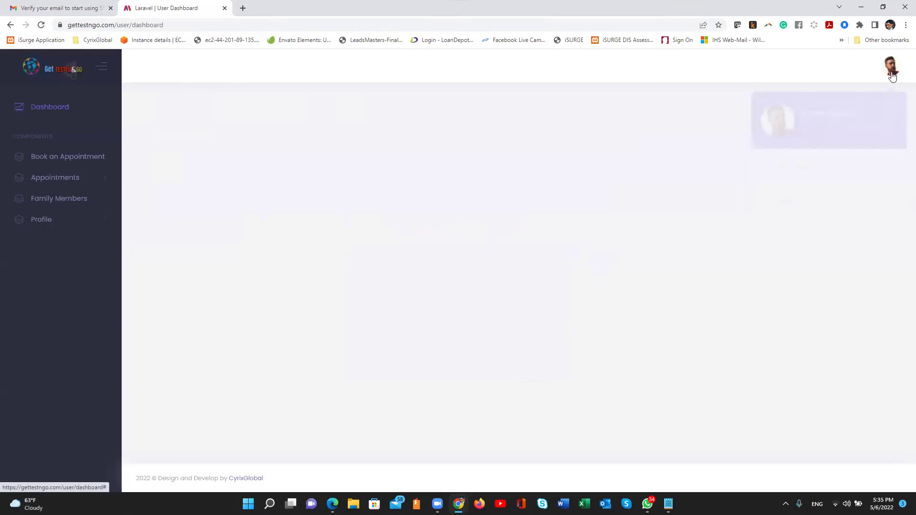
pyautogui.click(783, 198)
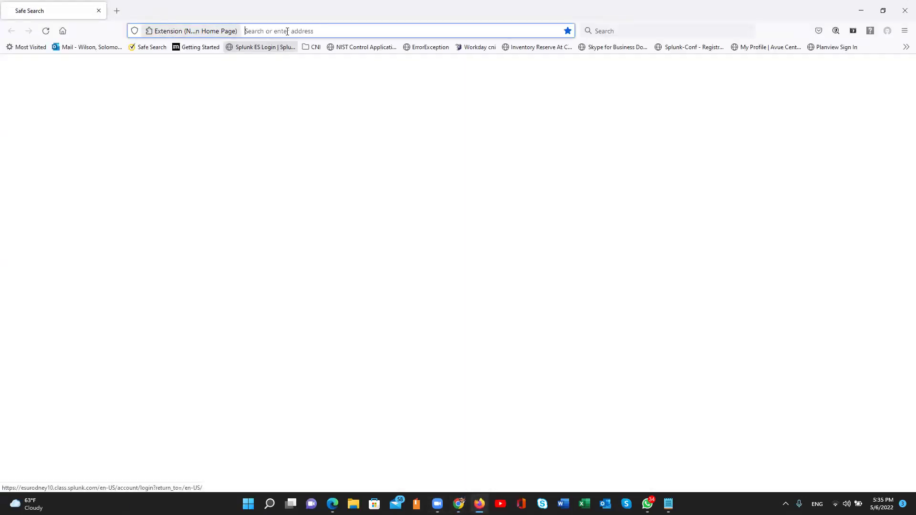
# - Load gettestngo.com in the other browser and sign in with the patient's saved login
pyautogui.click(287, 31)
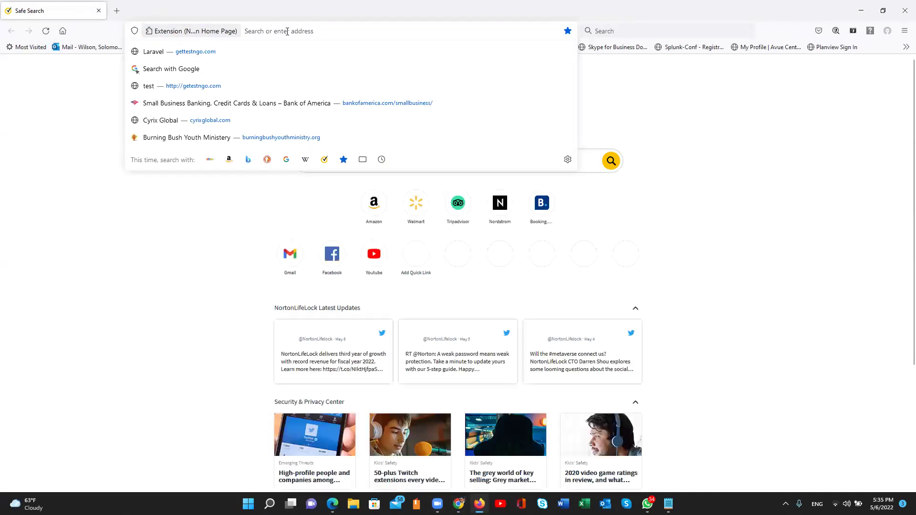
pyautogui.write('gettestn')
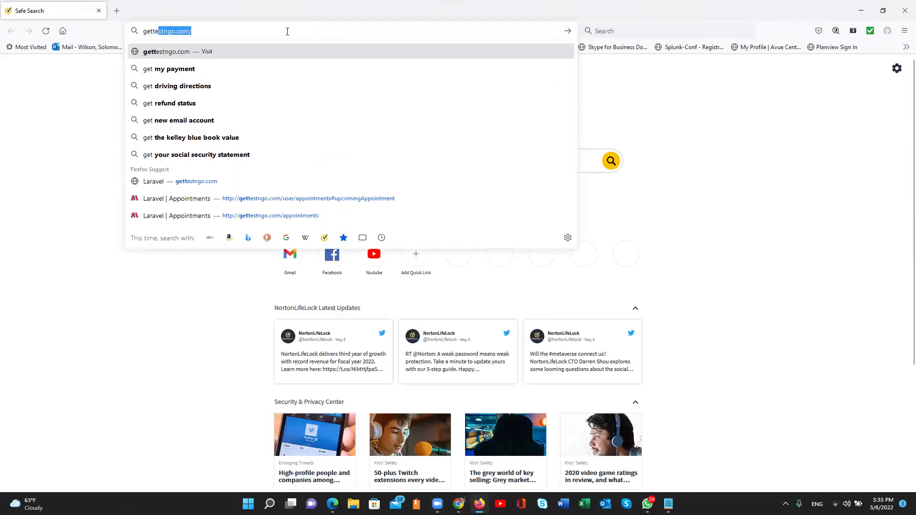
pyautogui.write('go')
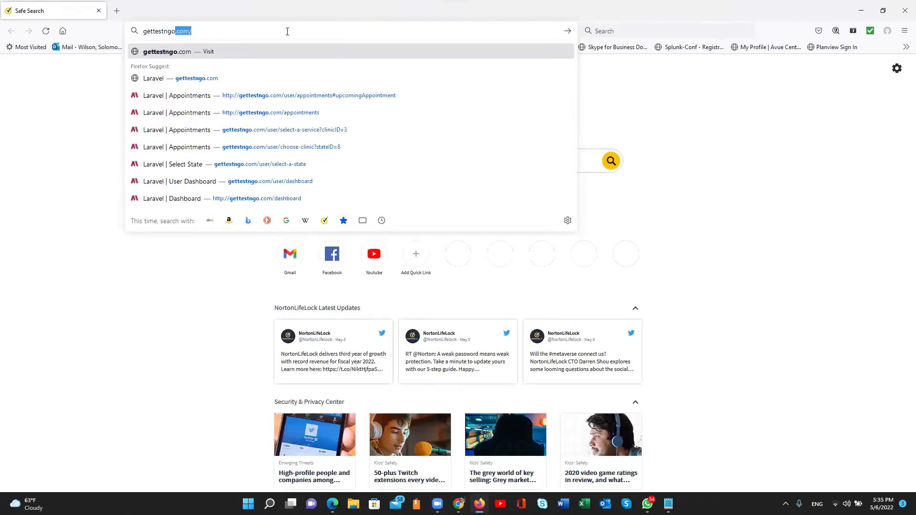
pyautogui.write('.com')
pyautogui.press('Return')
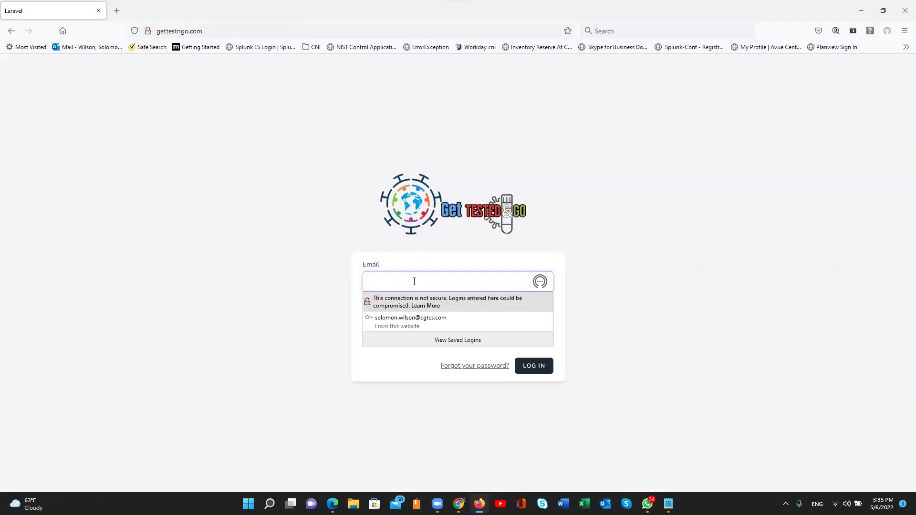
pyautogui.click(420, 321)
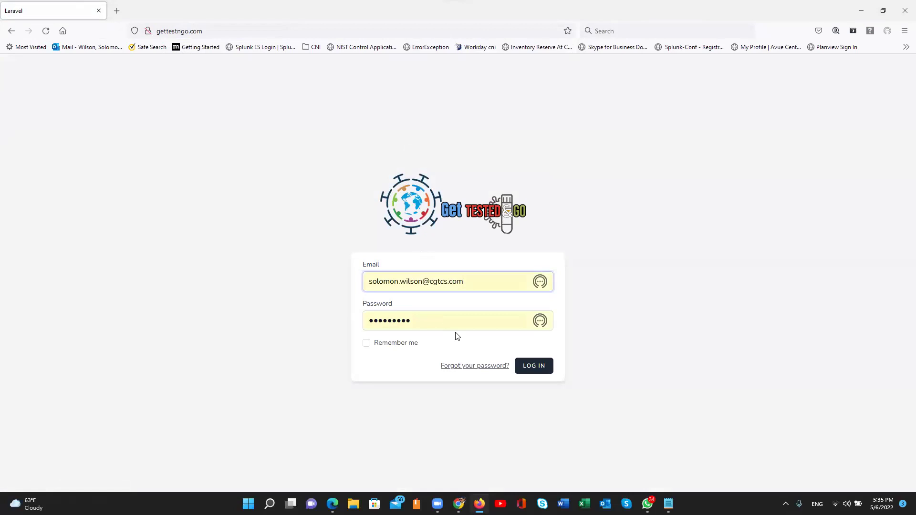
pyautogui.click(535, 368)
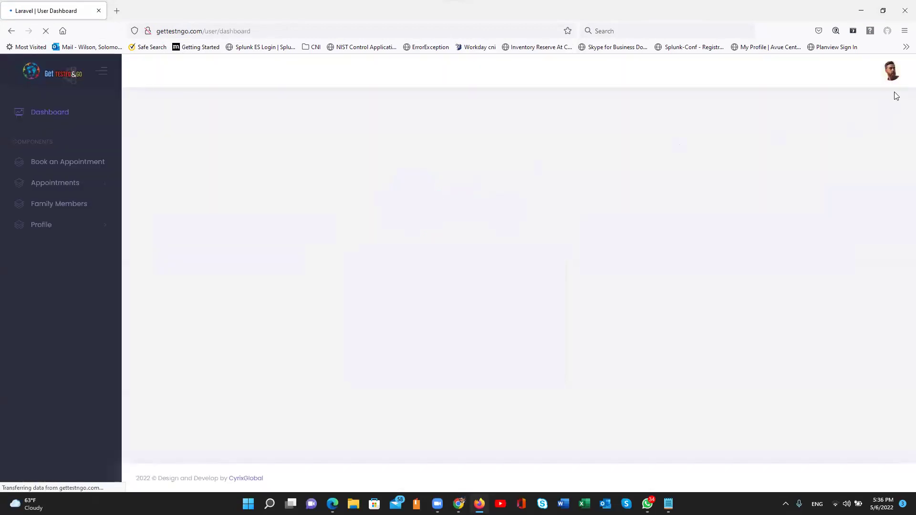
# - Back out of the new booking's location step to the patient dashboard
pyautogui.click(895, 78)
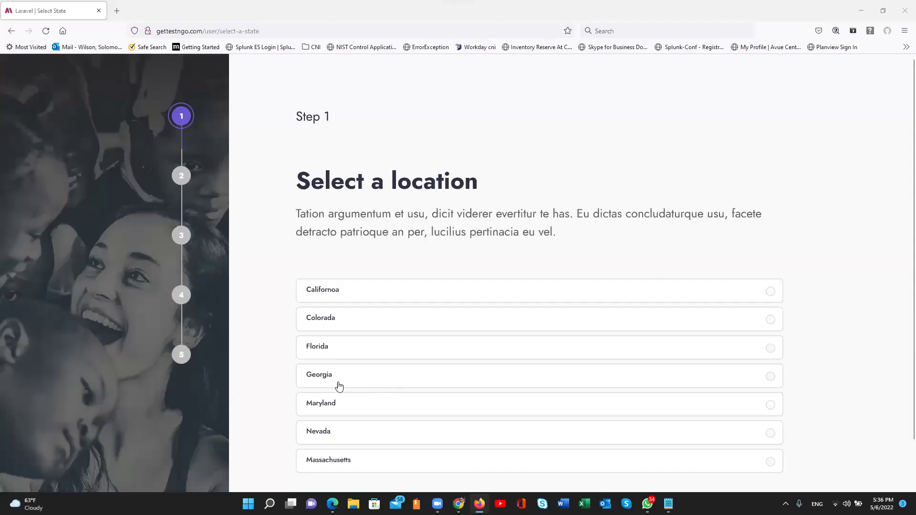
pyautogui.click(12, 31)
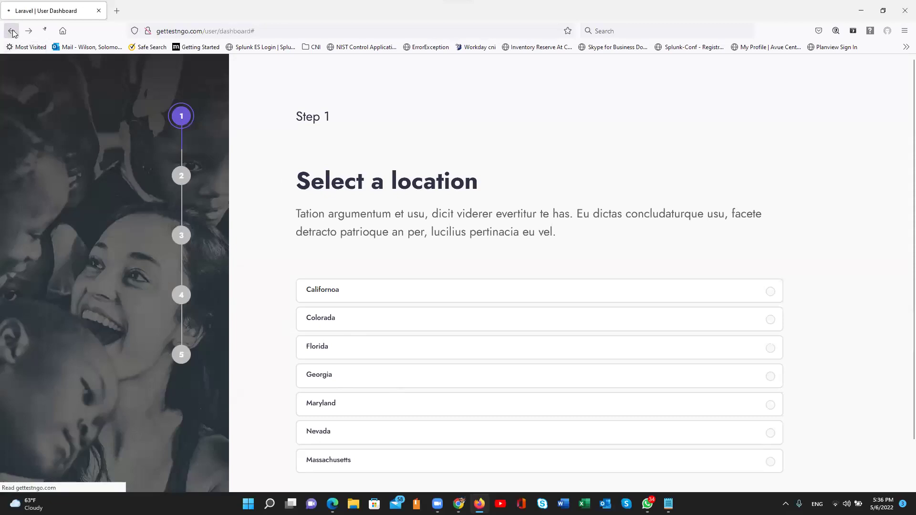
pyautogui.click(68, 186)
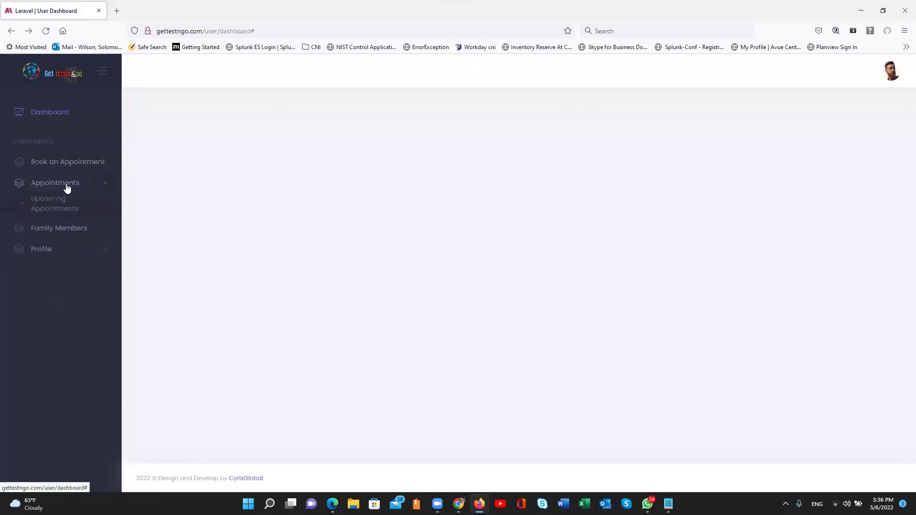
pyautogui.click(70, 165)
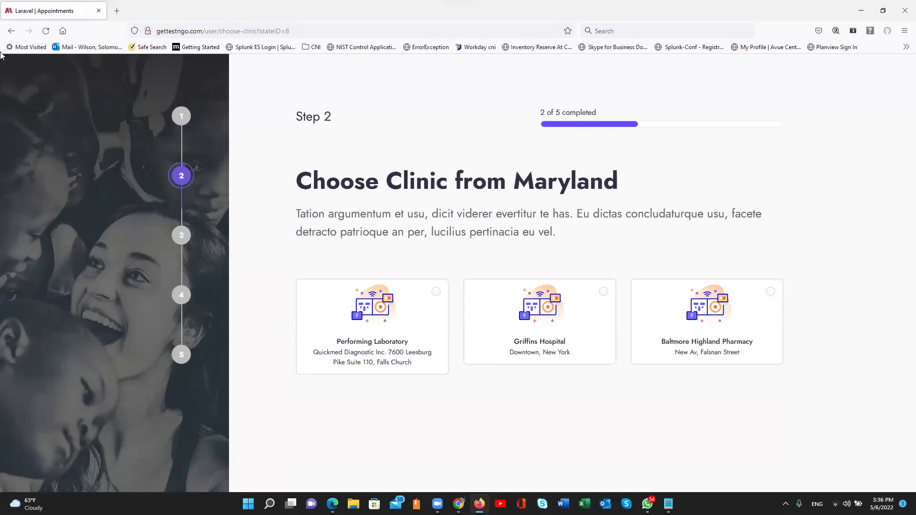
pyautogui.click(12, 32)
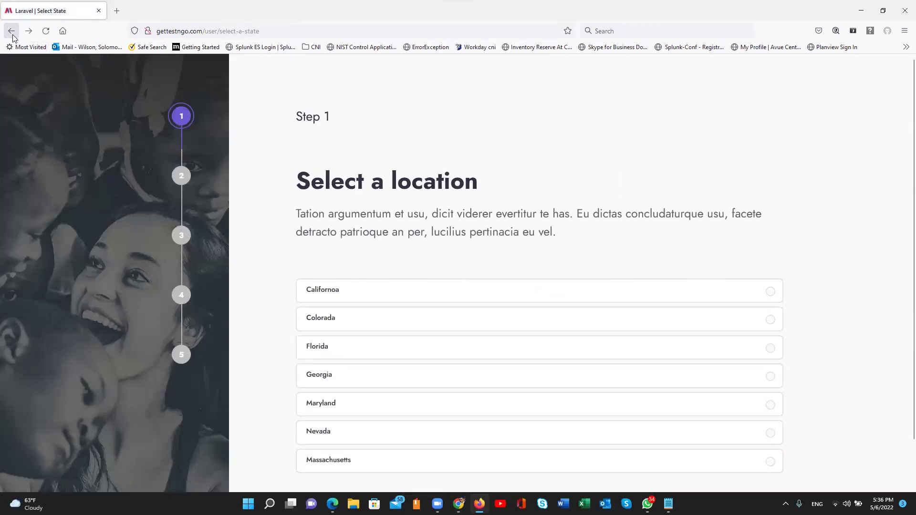
pyautogui.click(10, 31)
# - Open Past Appointments from the Appointments menu and scroll through the PCR tests
pyautogui.click(59, 190)
pyautogui.click(66, 225)
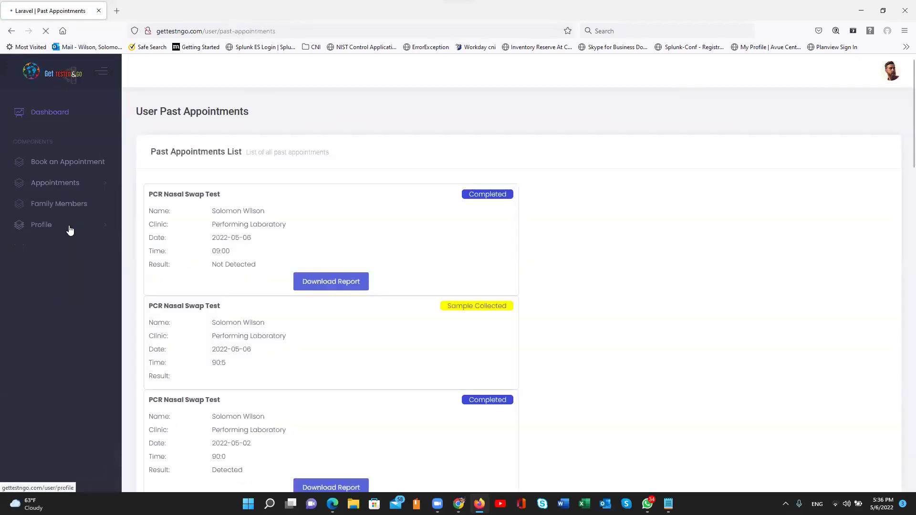
pyautogui.scroll(-1, 405, 331)
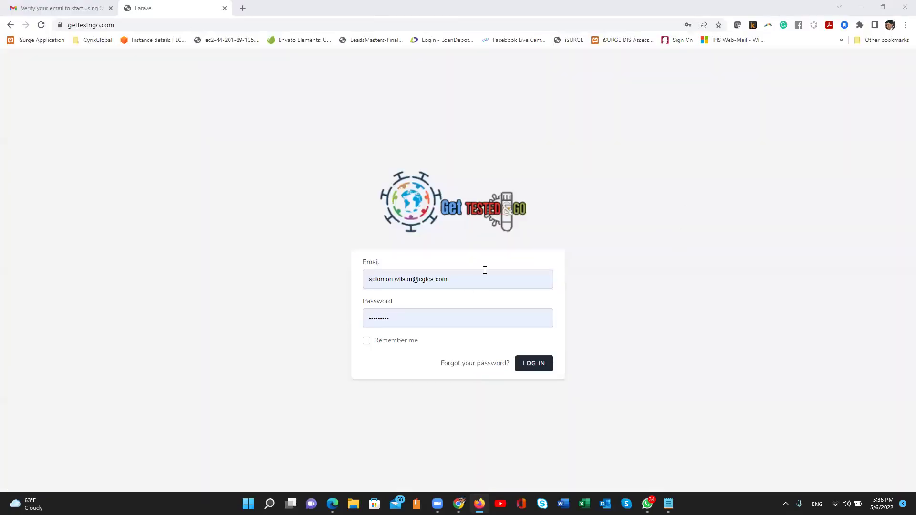
# - Log in with the saved admin account and open the Ongoing appointments list
pyautogui.click(484, 270)
pyautogui.moveTo(477, 276); pyautogui.dragTo(313, 284)
pyautogui.click(486, 336)
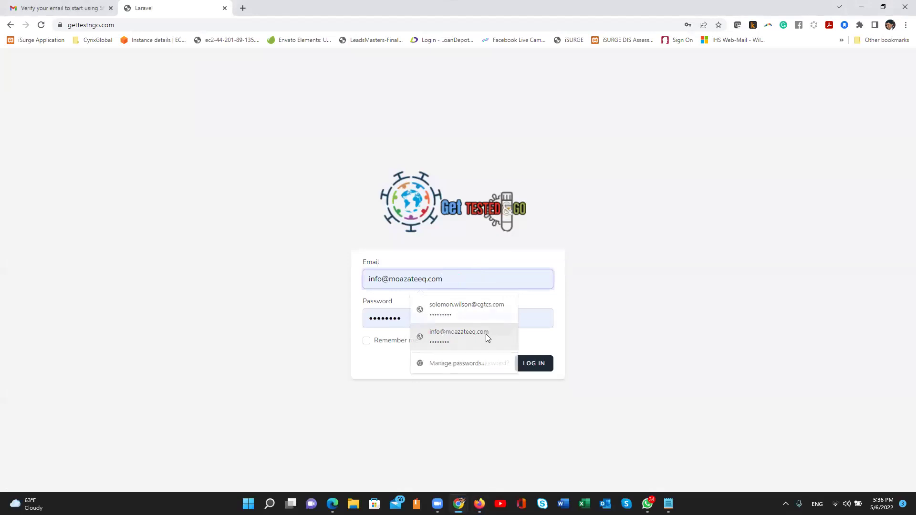
pyautogui.click(538, 365)
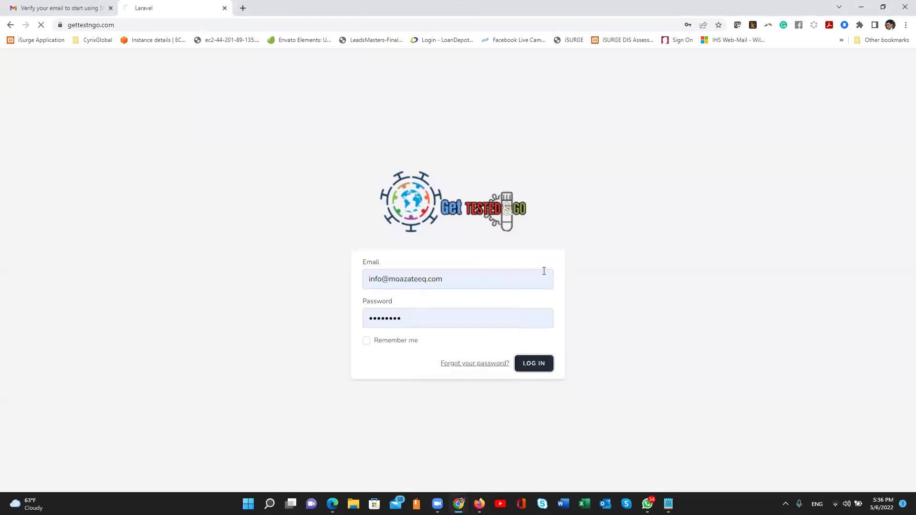
pyautogui.click(51, 159)
pyautogui.click(52, 177)
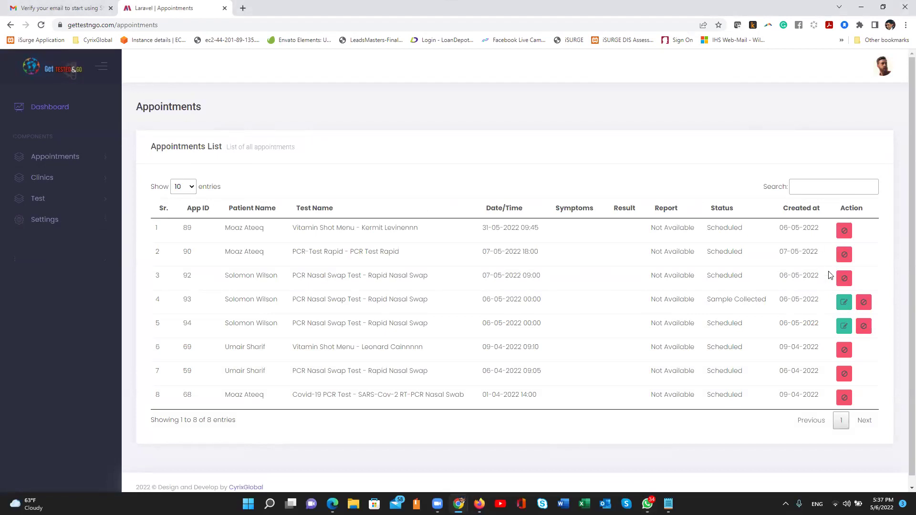
# - Set the row 4 sample-collected appointment to Processing, assign the clinic's provider, and save
pyautogui.click(843, 303)
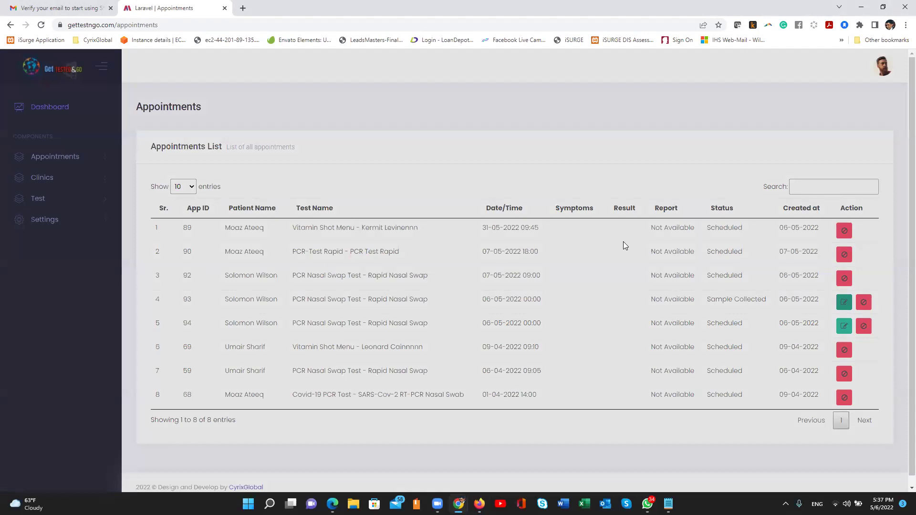
pyautogui.click(483, 134)
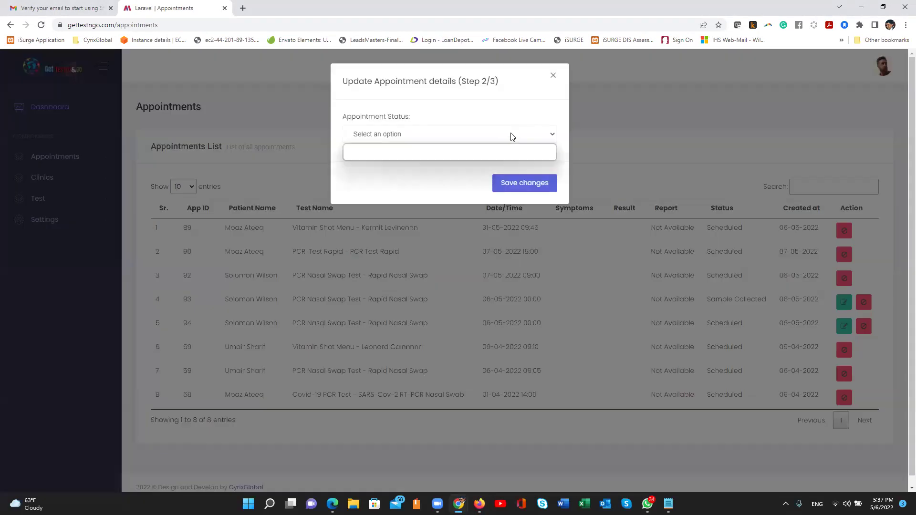
pyautogui.click(482, 156)
pyautogui.click(427, 177)
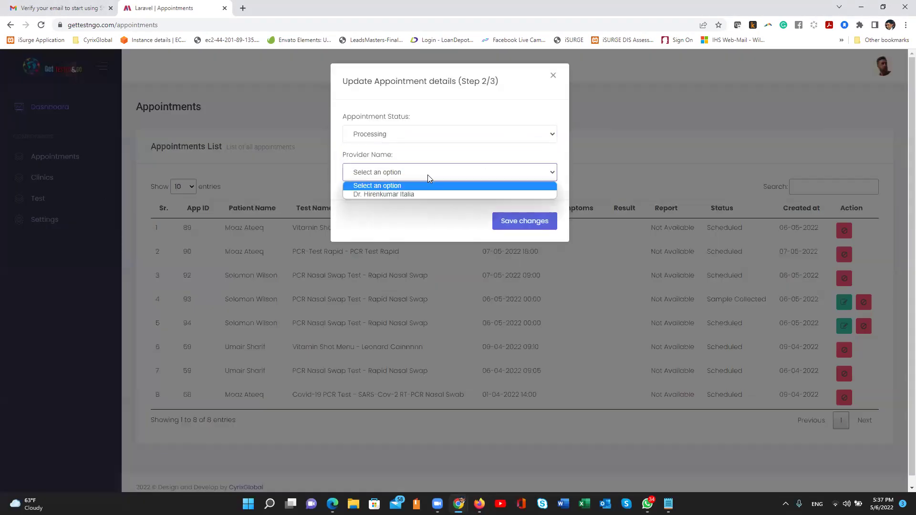
pyautogui.click(415, 195)
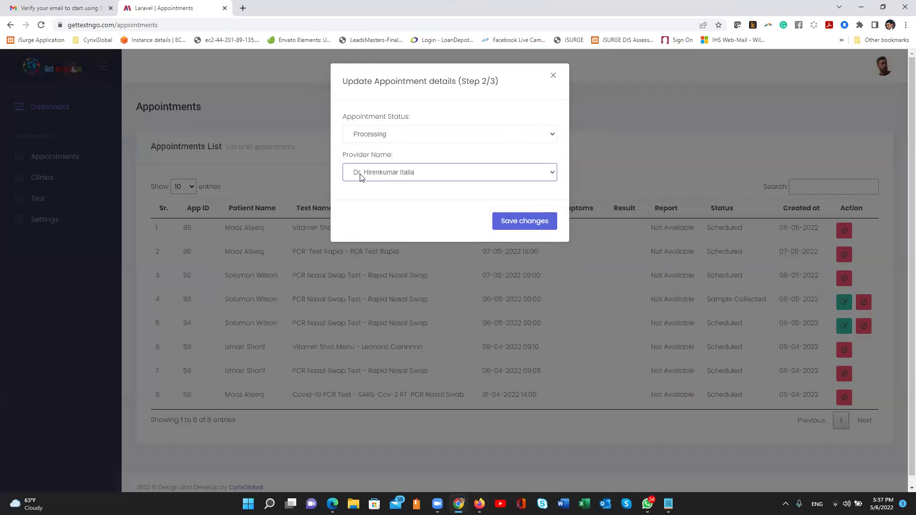
pyautogui.click(524, 225)
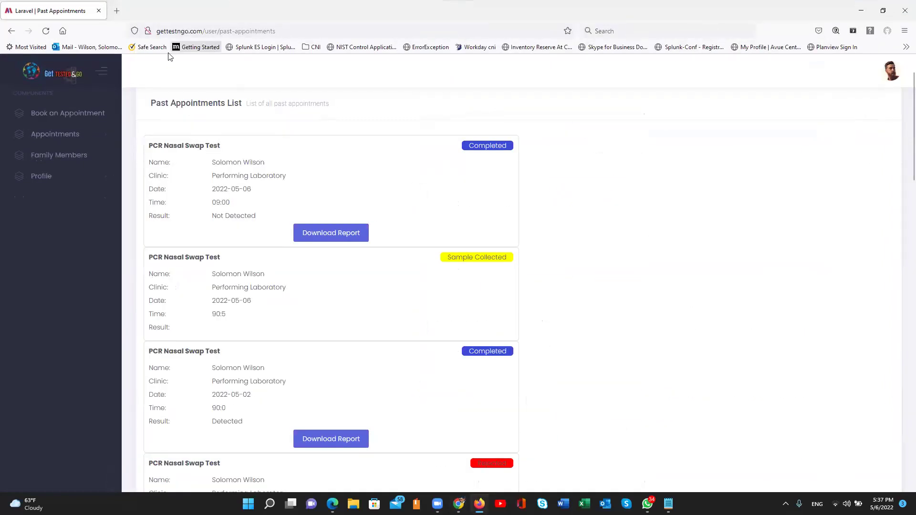
# - Reload the patient's Past Appointments to show the second PCR Nasal Swap Test as Processing
pyautogui.click(46, 31)
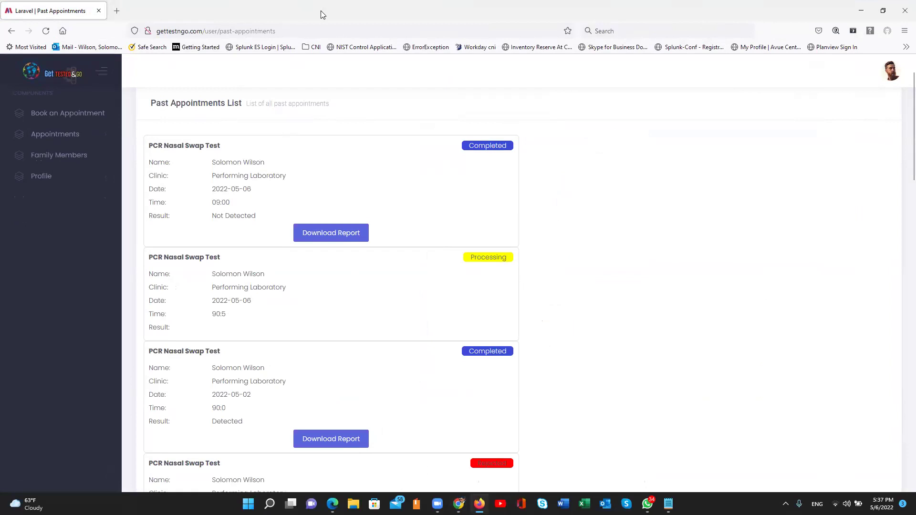
pyautogui.hotkey('alt', 'Tab')
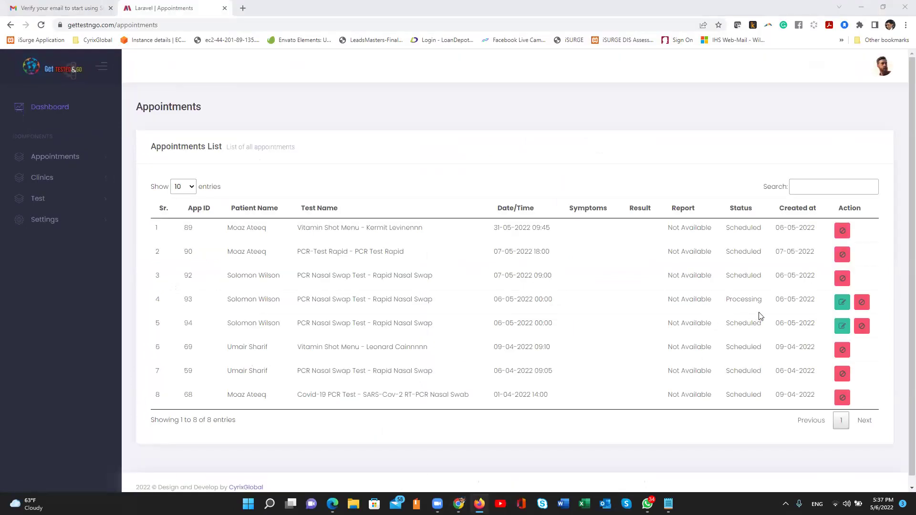
# - Save the row 4 PCR appointment with status Completed and result Detected
pyautogui.click(842, 302)
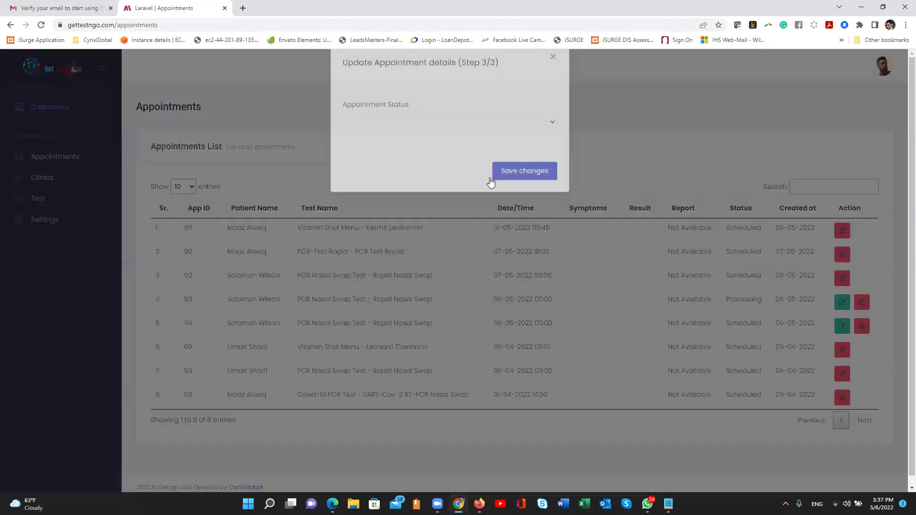
pyautogui.click(462, 141)
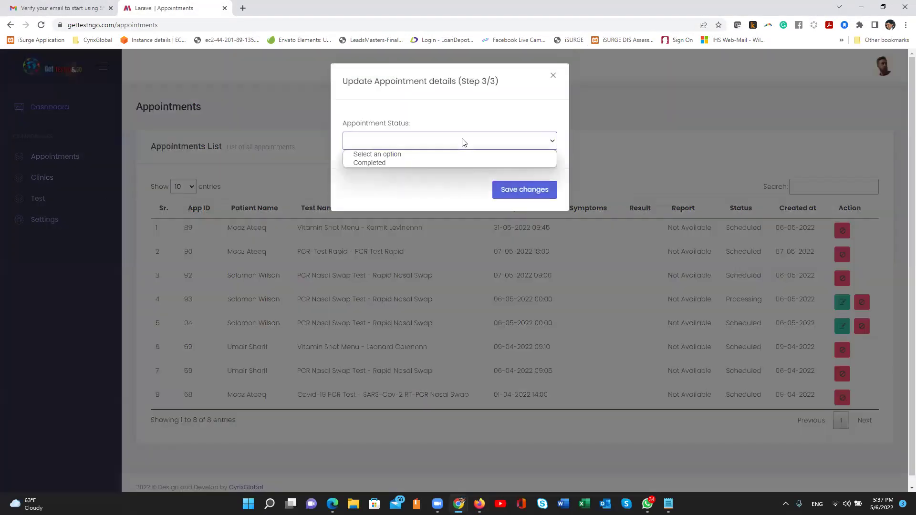
pyautogui.click(444, 164)
pyautogui.click(433, 185)
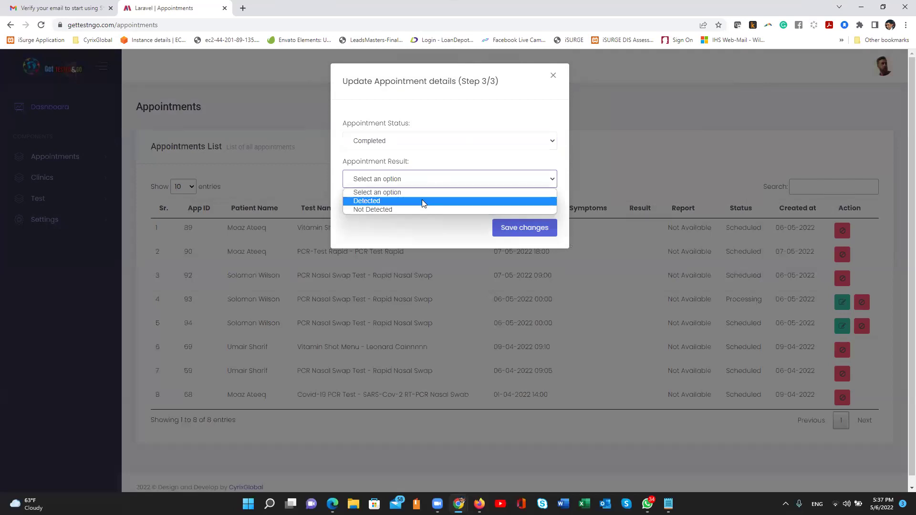
pyautogui.click(420, 201)
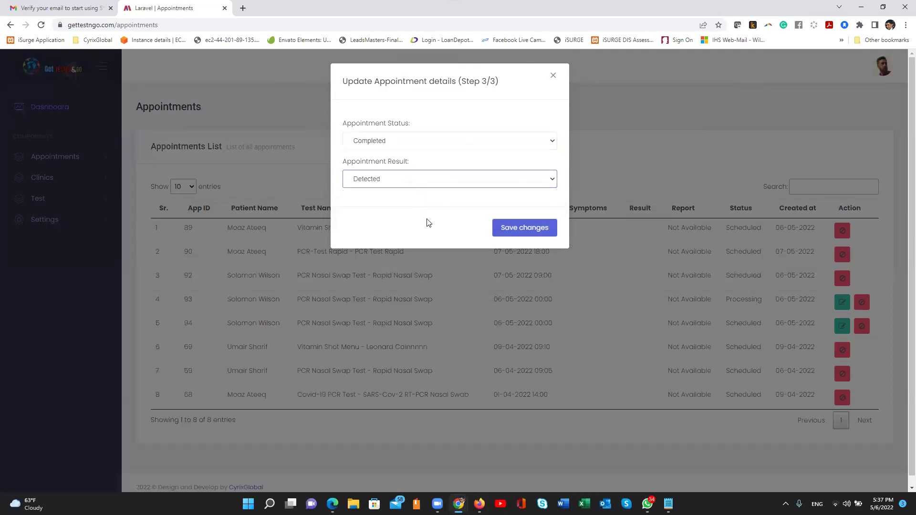
pyautogui.click(518, 236)
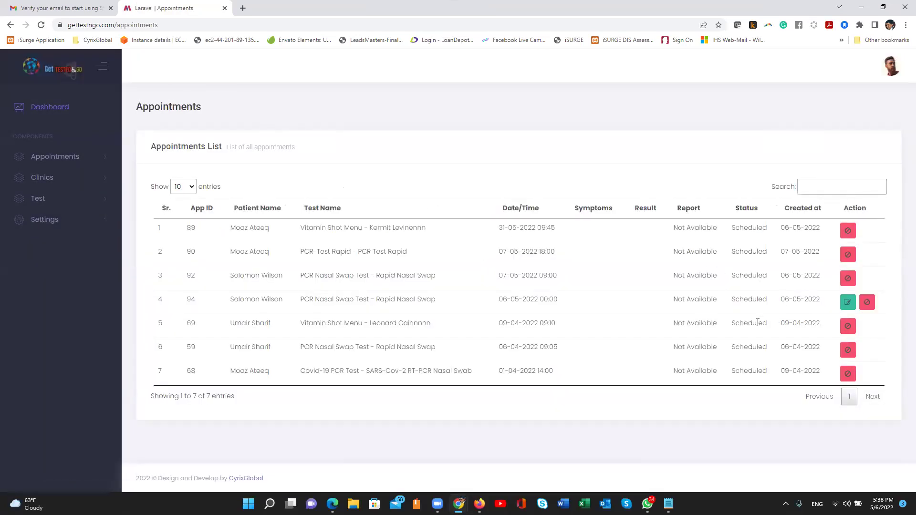
# - Reload the patient's Past Appointments, download the second card's report, and open the PDF
pyautogui.click(479, 503)
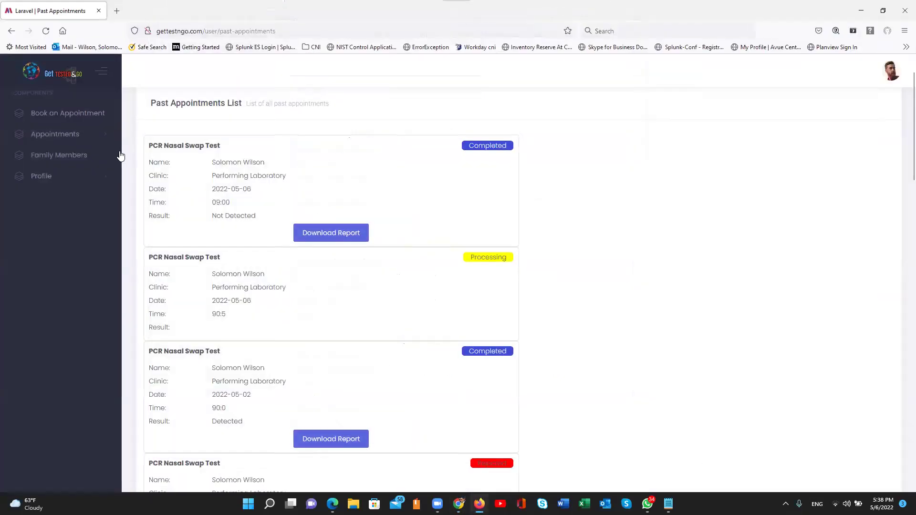
pyautogui.click(46, 30)
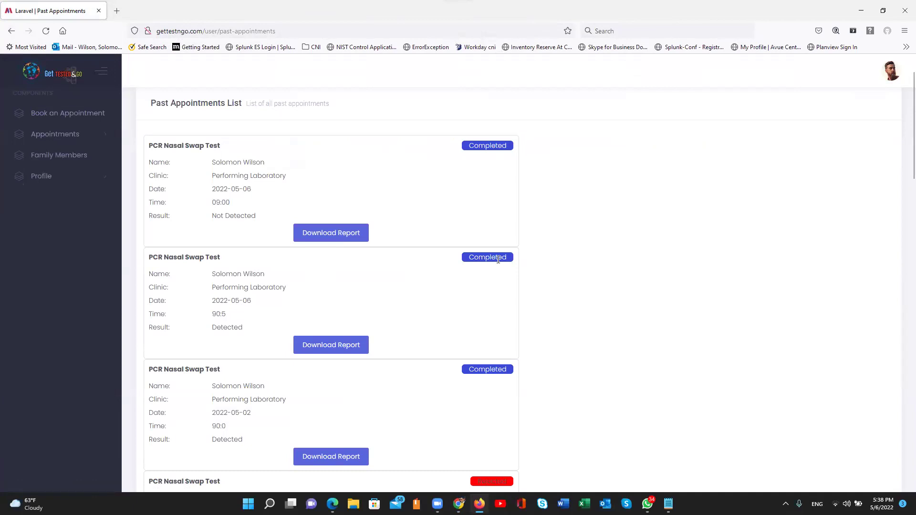
pyautogui.click(322, 349)
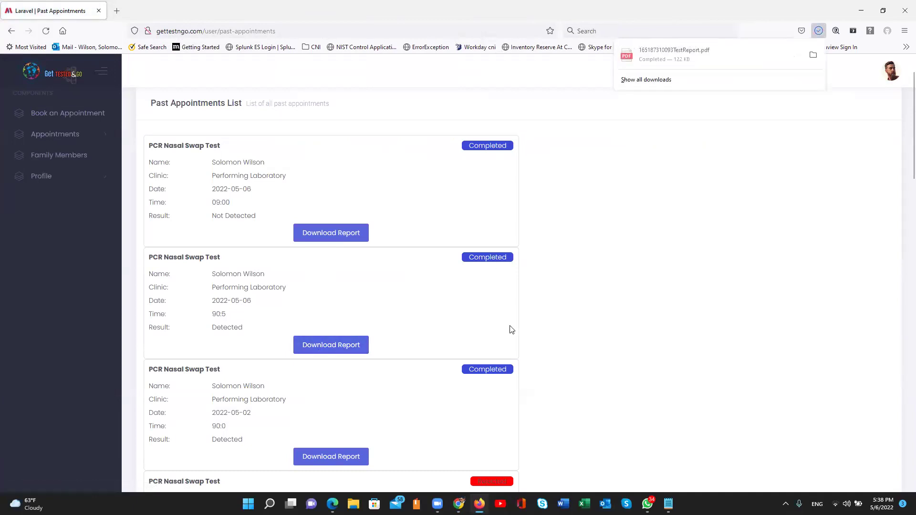
pyautogui.click(690, 55)
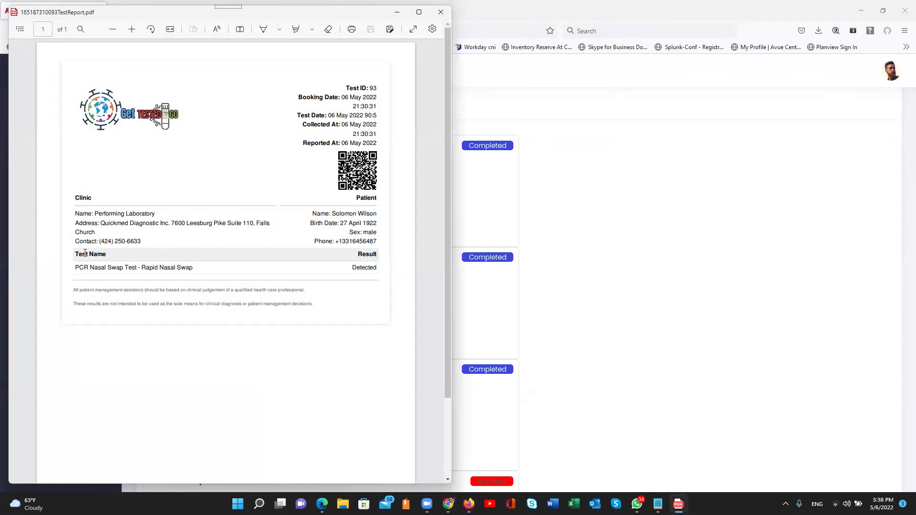
pyautogui.doubleClick(365, 268)
pyautogui.click(561, 492)
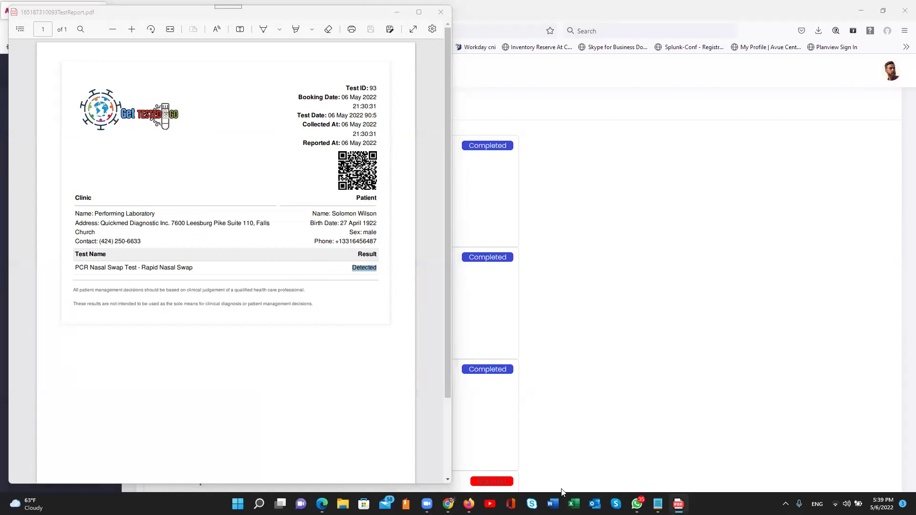